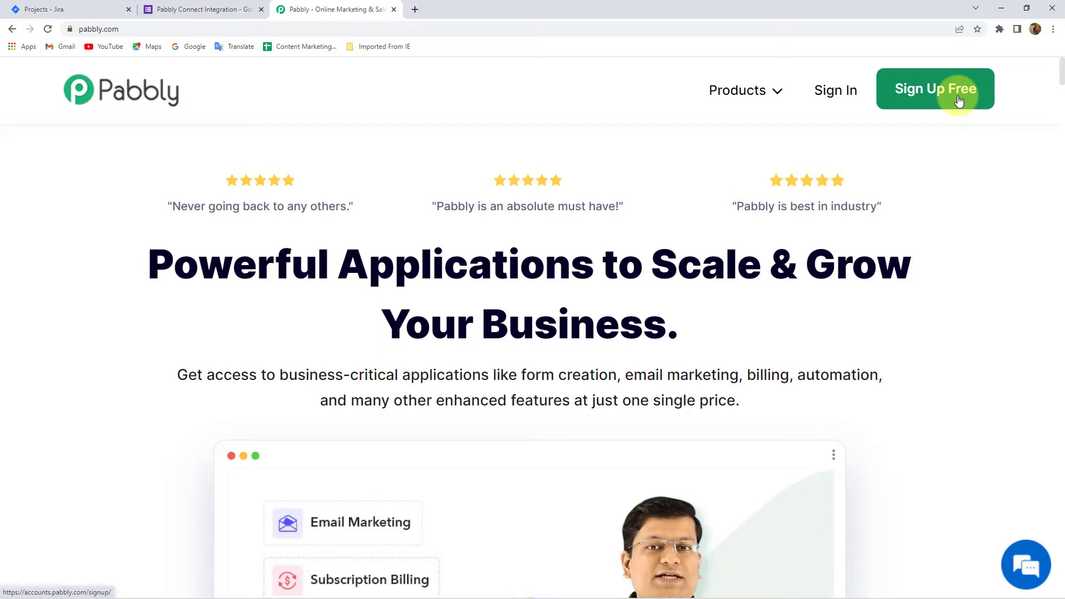
- Sign in to Pabbly Connect and create a workflow named "Google Forms to Jira"
click(844, 93)
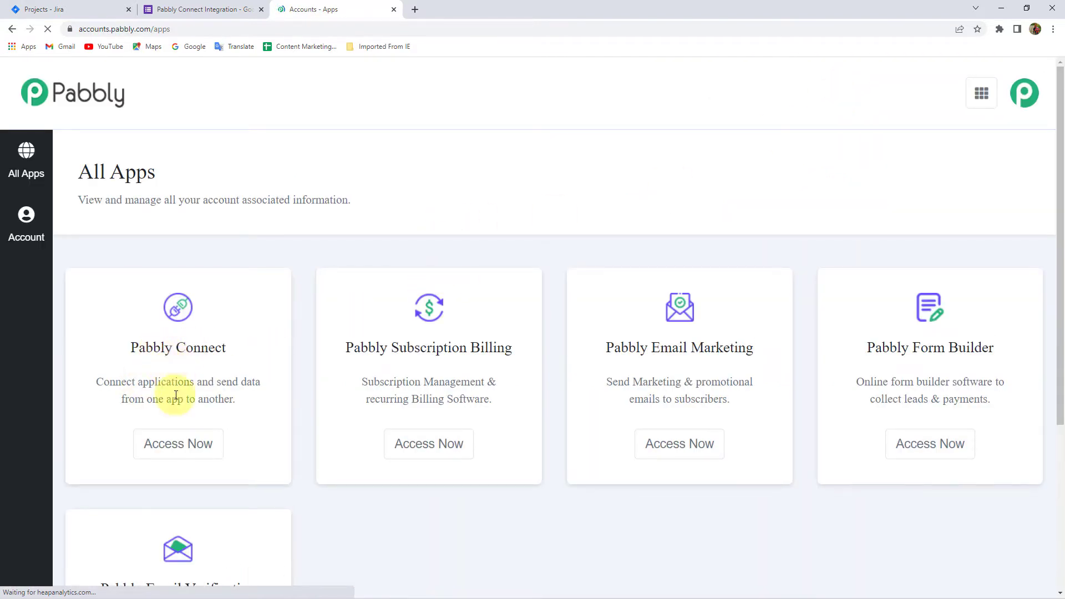
click(185, 447)
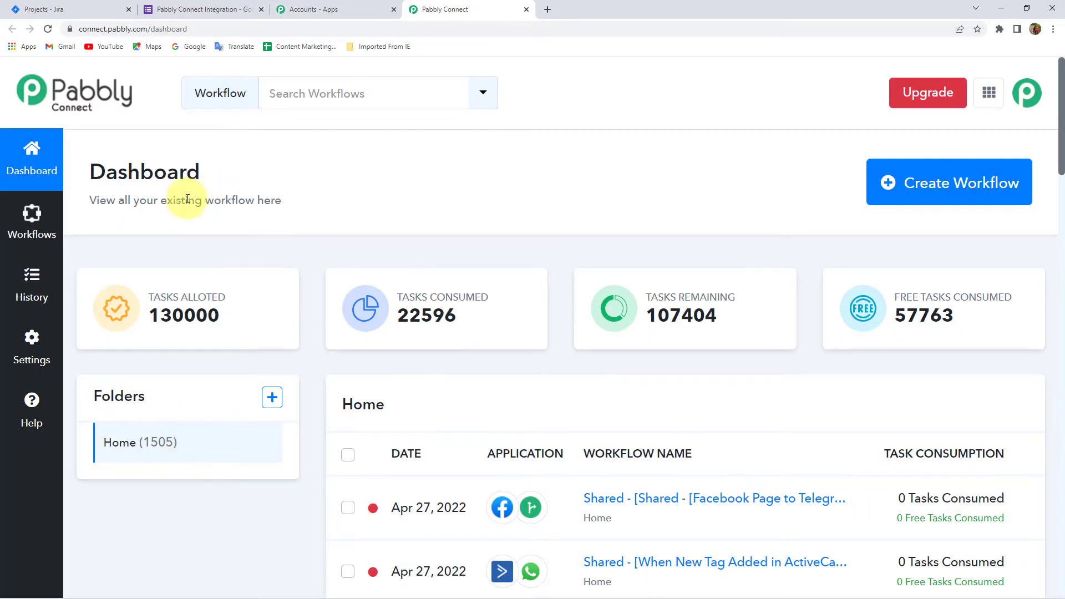
click(965, 184)
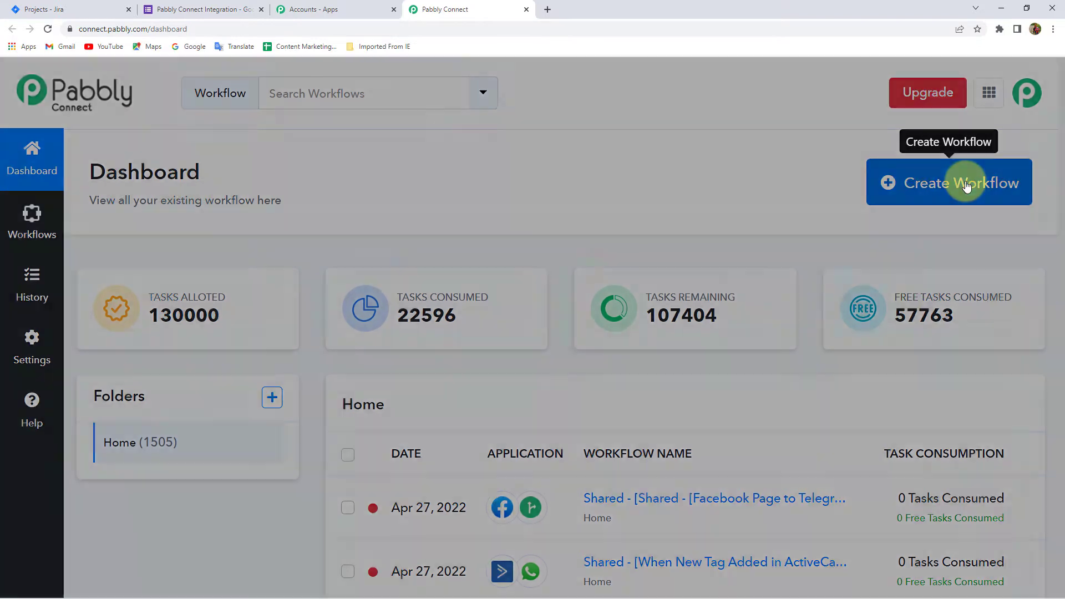
click(470, 341)
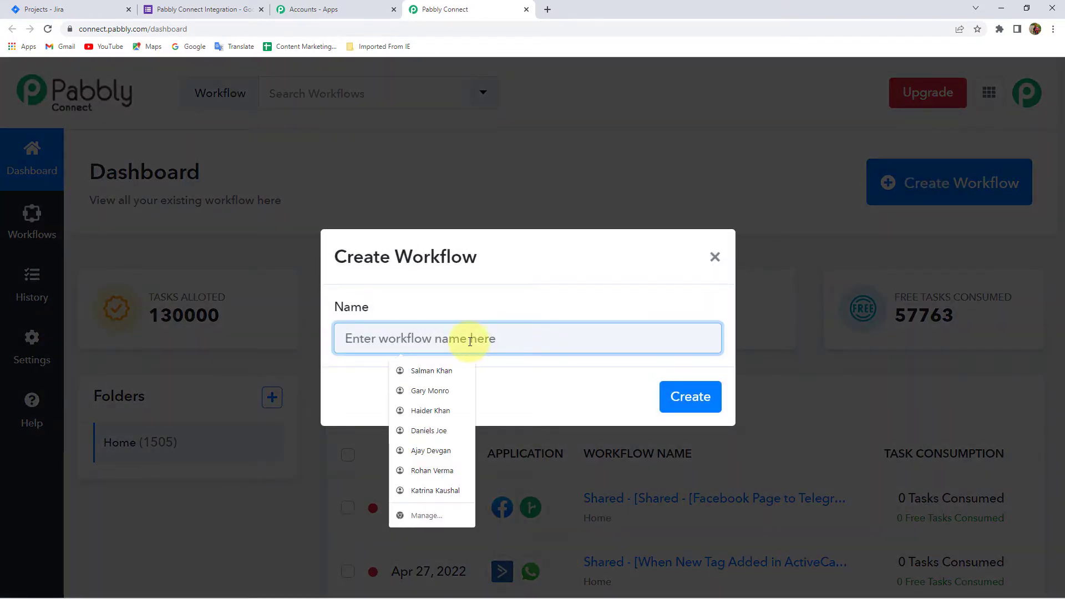
text(Google Forms to)
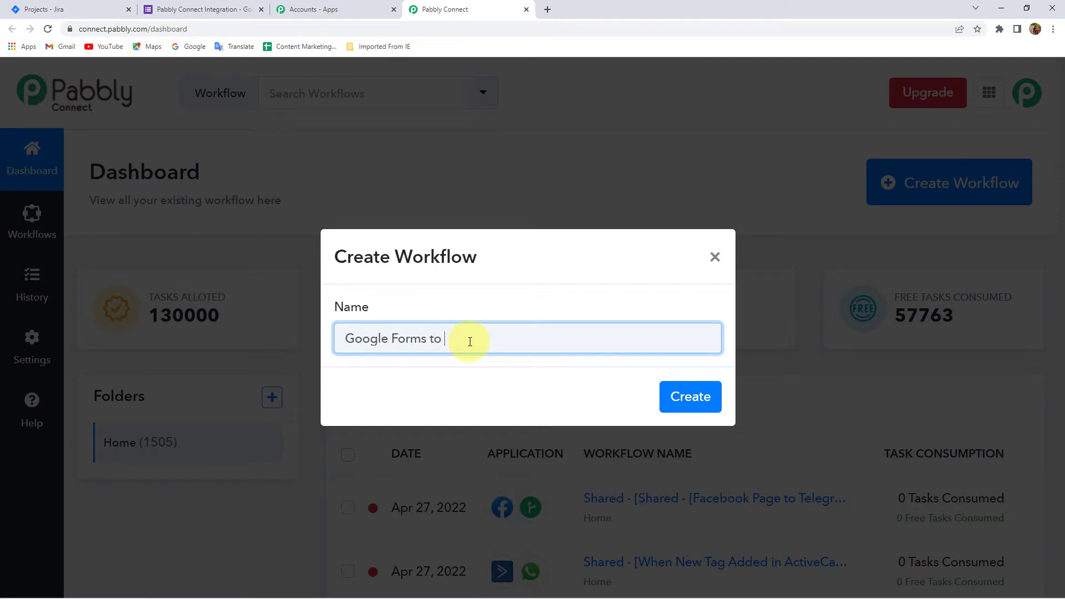
text( Jira)
key(Return)
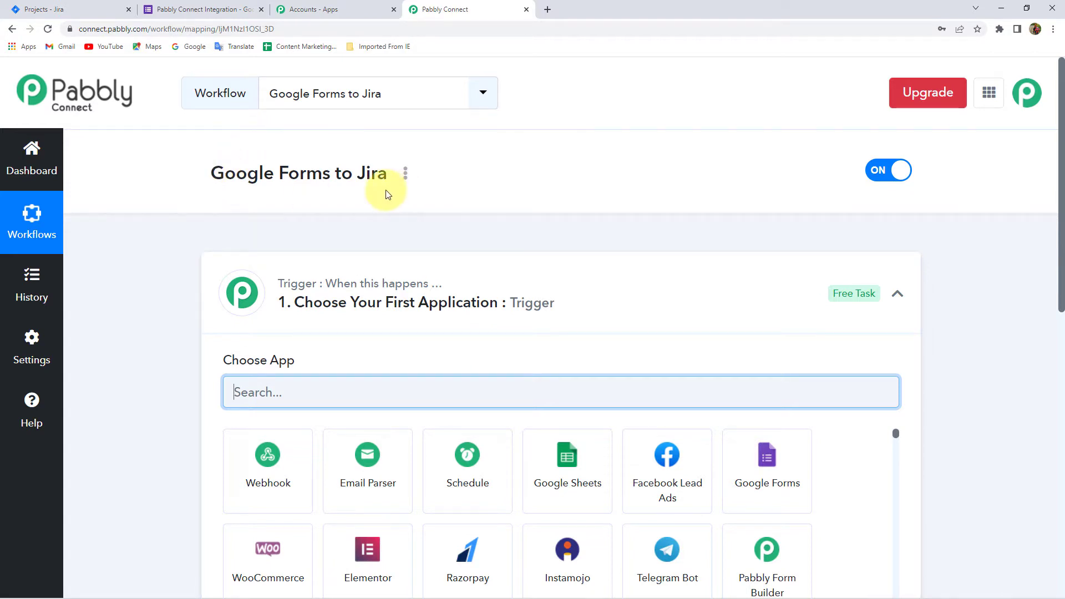
click(407, 301)
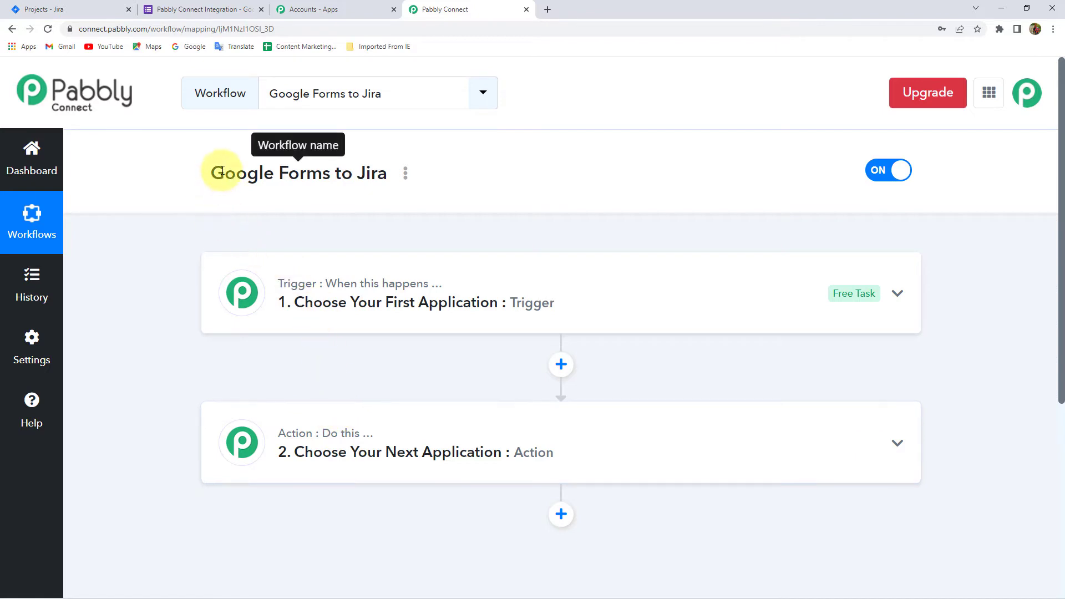
drag(222, 172, 297, 174)
click(298, 174)
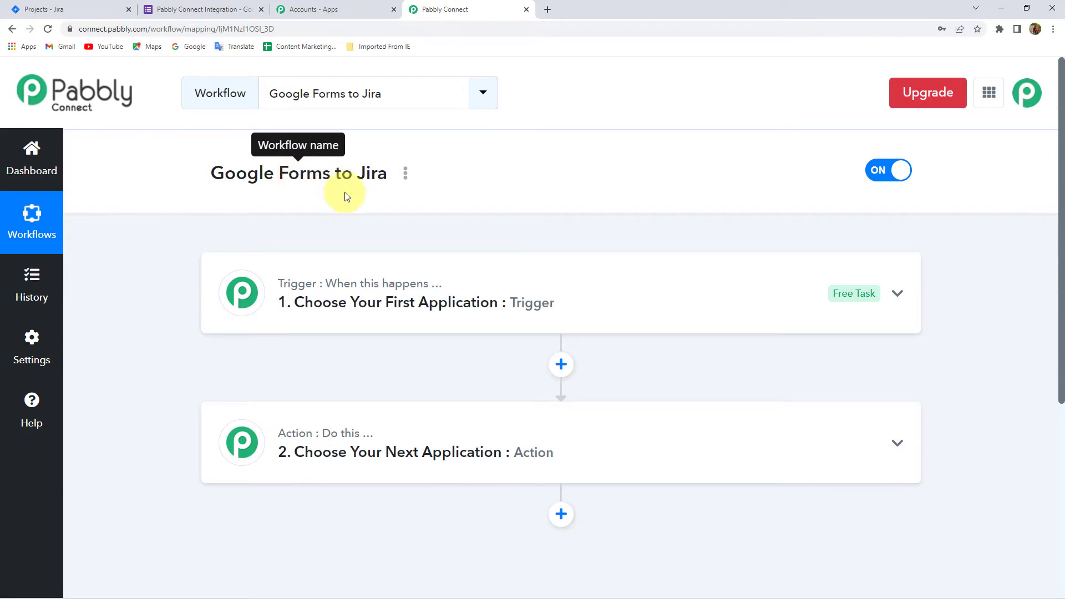
double_click(371, 173)
click(366, 204)
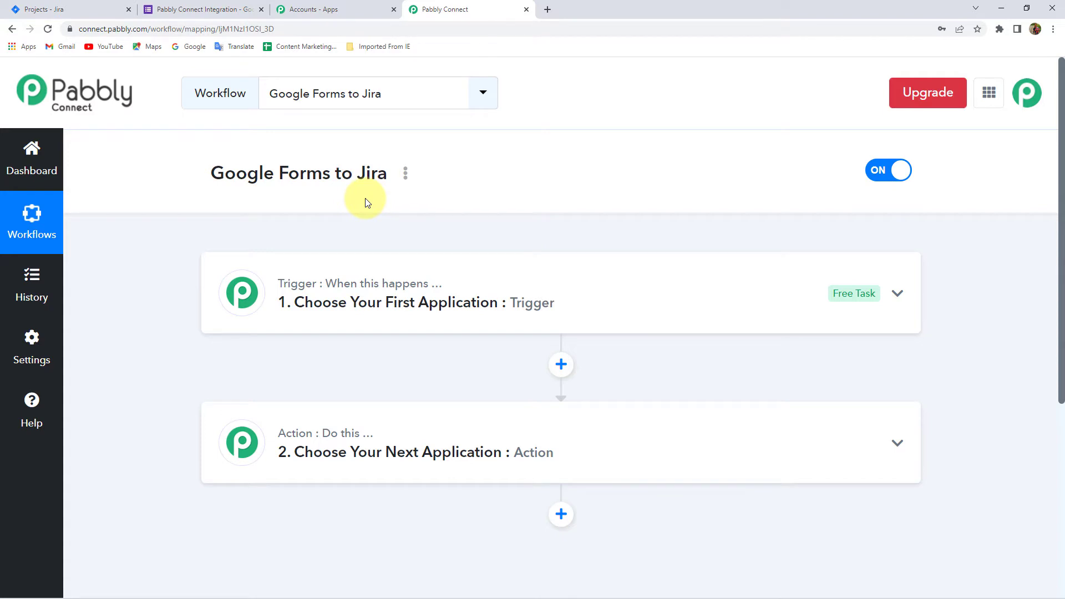
drag(209, 174, 311, 176)
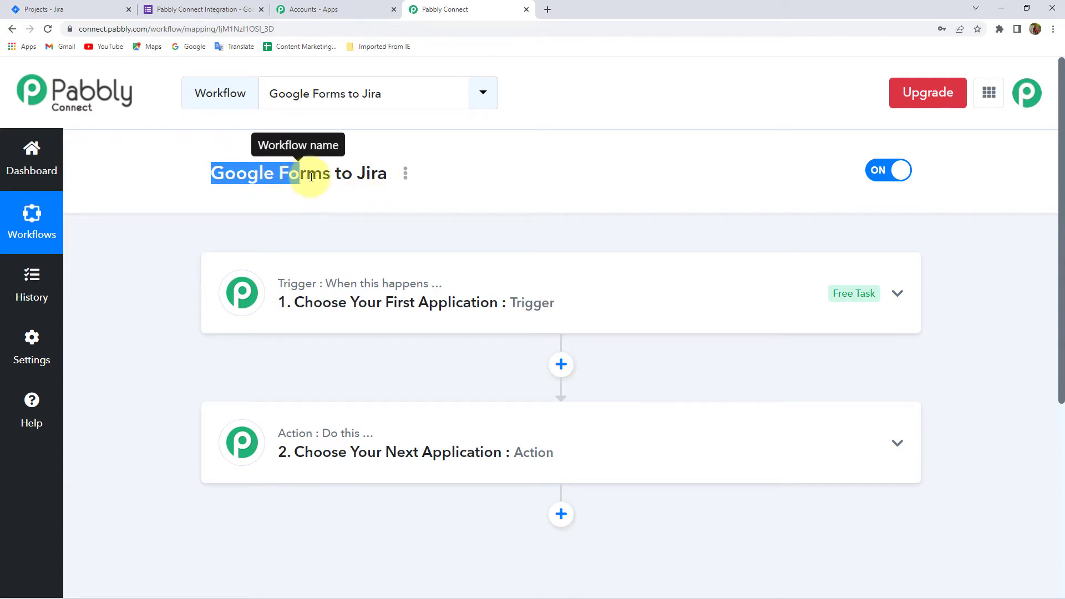
click(311, 176)
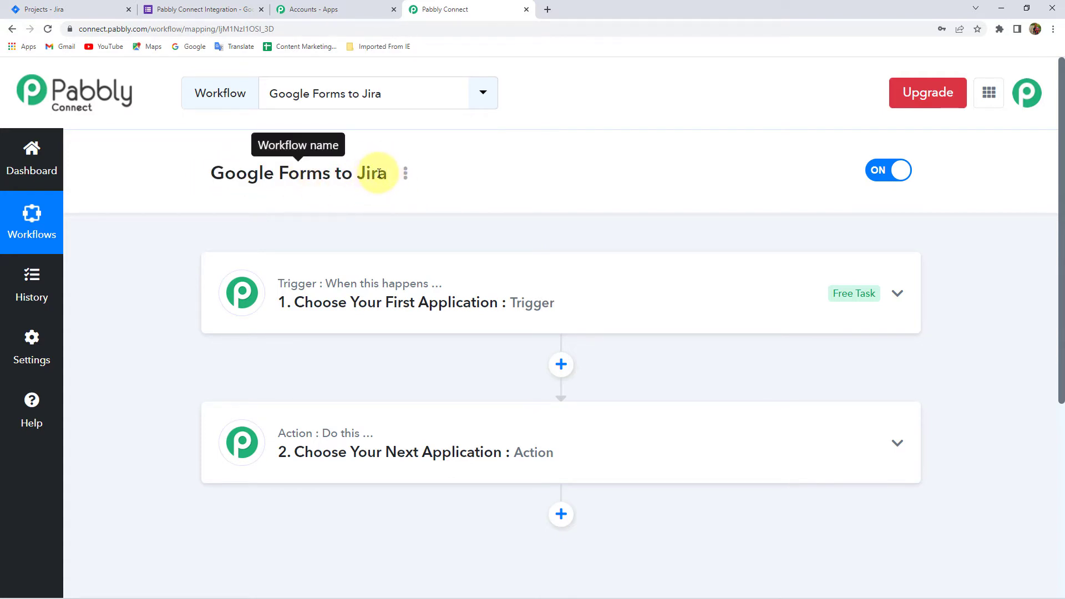
double_click(372, 174)
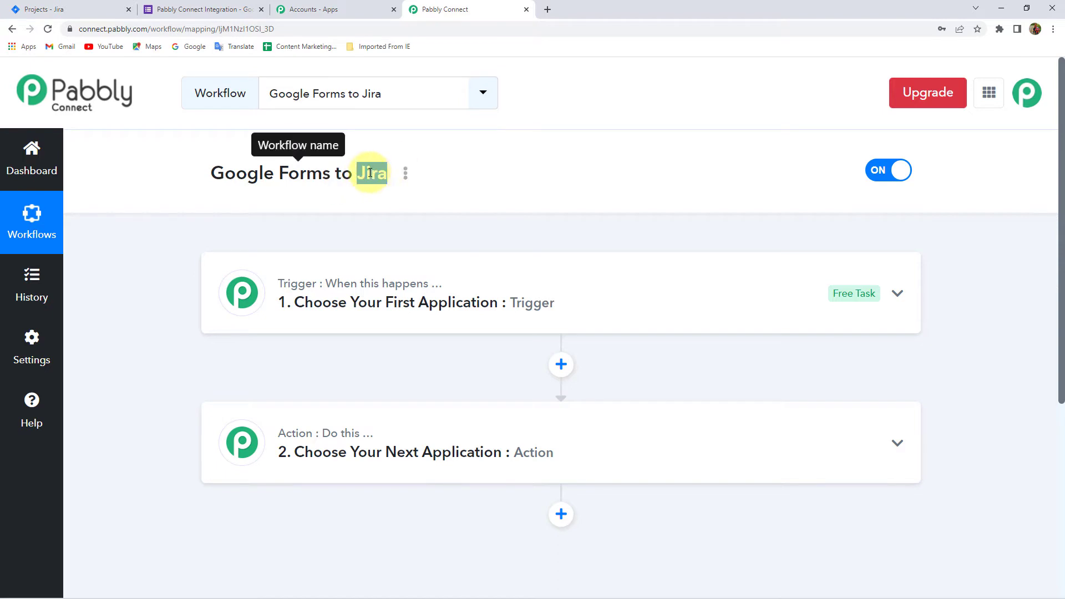
- Set the workflow trigger to the Google Forms app with the New Response Received event
click(316, 272)
text(G)
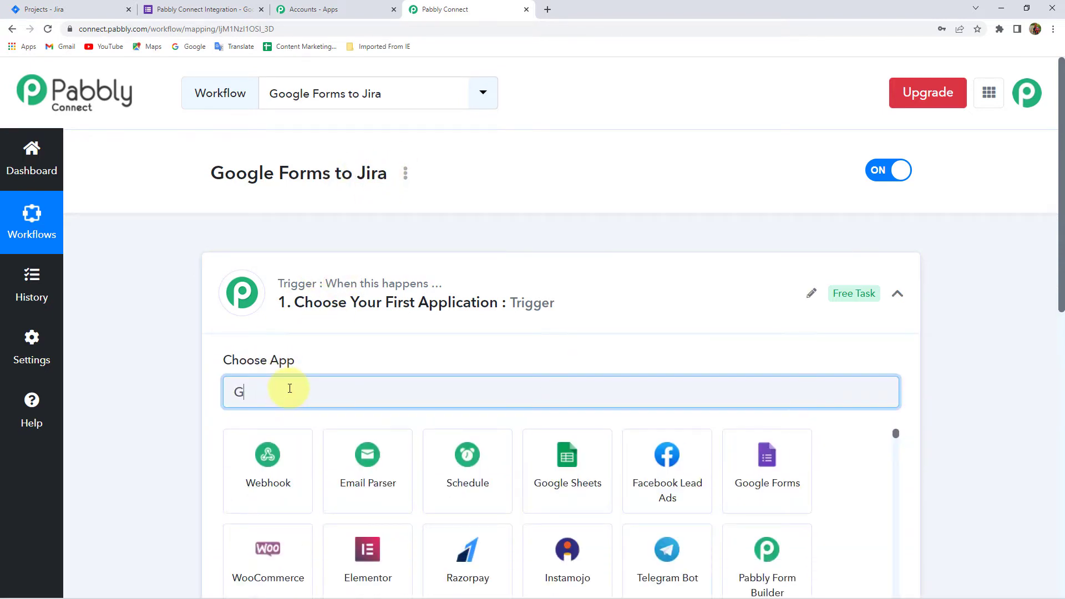
text(oogle)
click(361, 476)
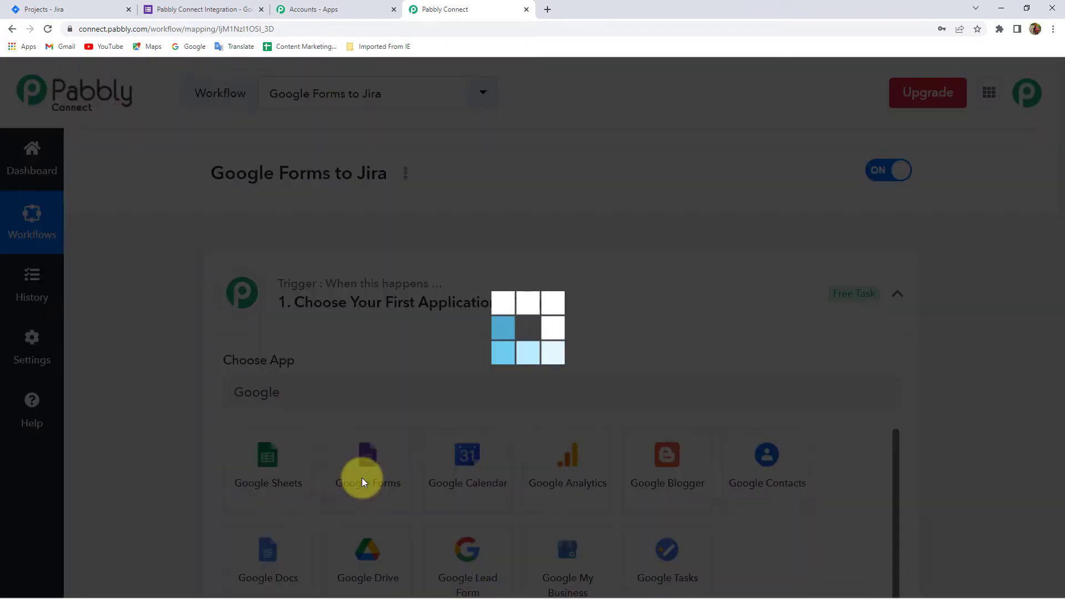
scroll(184, 416, down, 2)
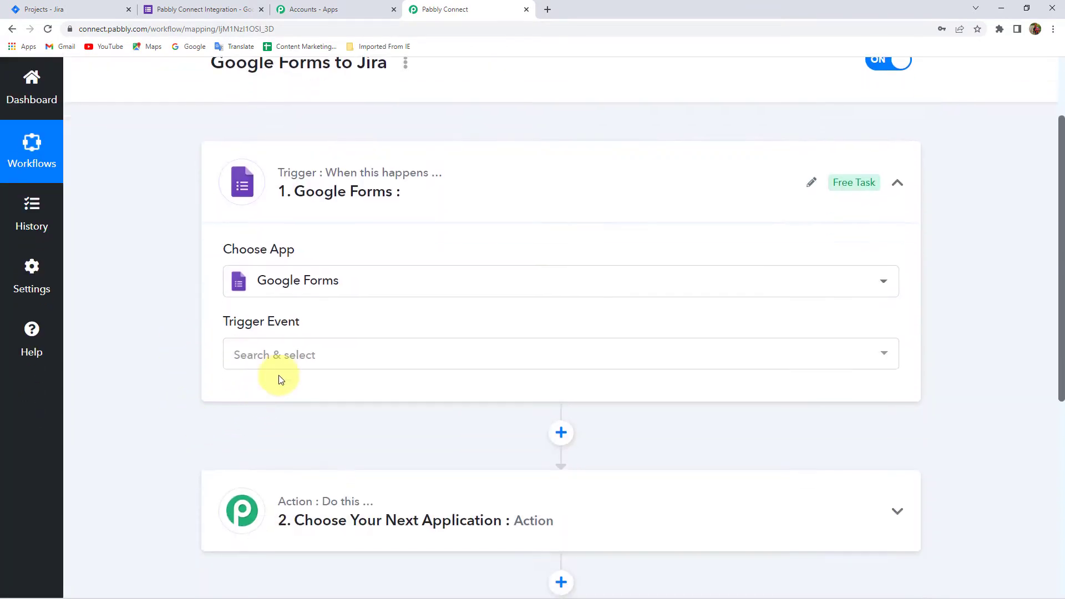
click(285, 358)
click(286, 429)
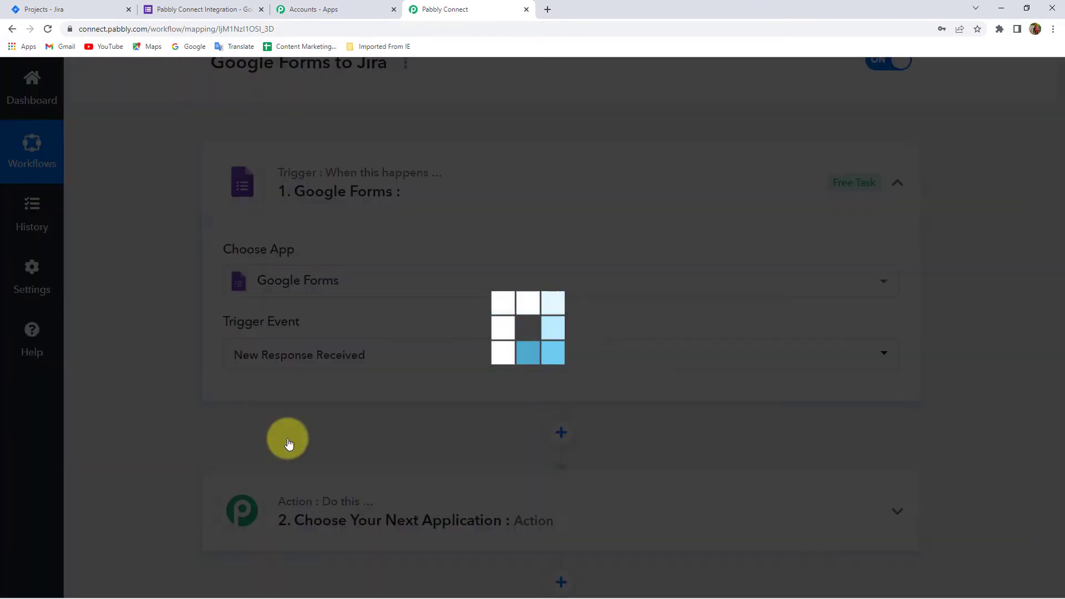
- Copy the trigger's webhook URL and review the Google Forms setup instructions beneath it
scroll(208, 405, down, 2)
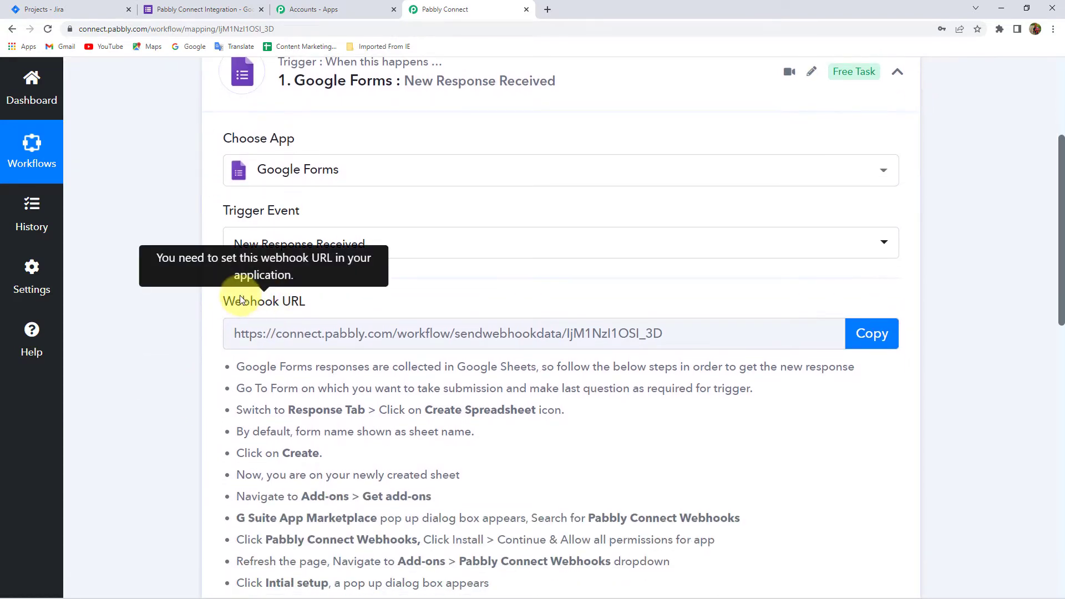
drag(236, 307, 345, 304)
click(345, 310)
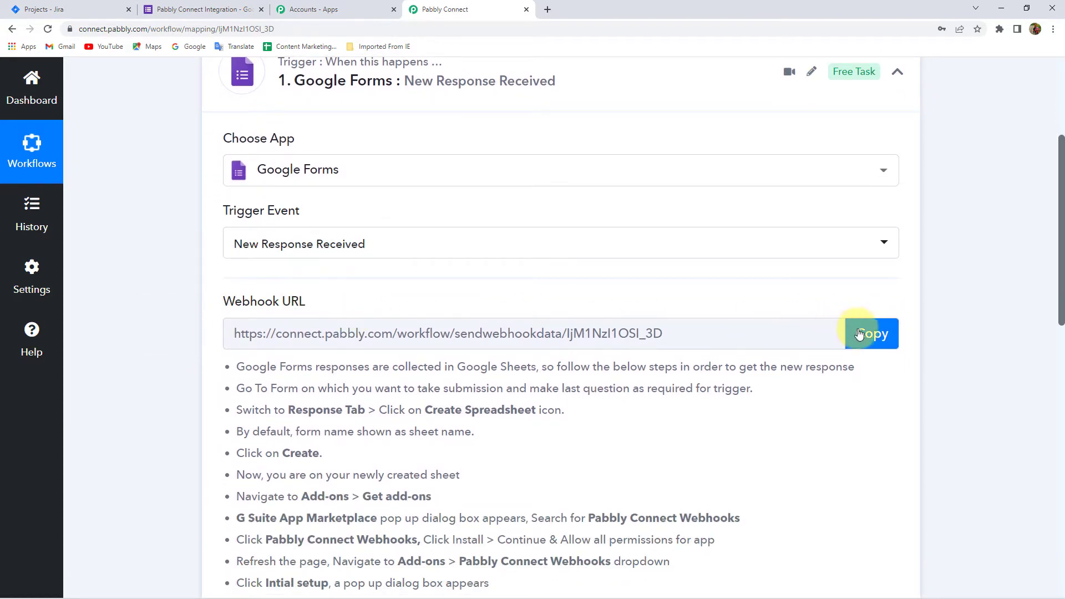
click(879, 344)
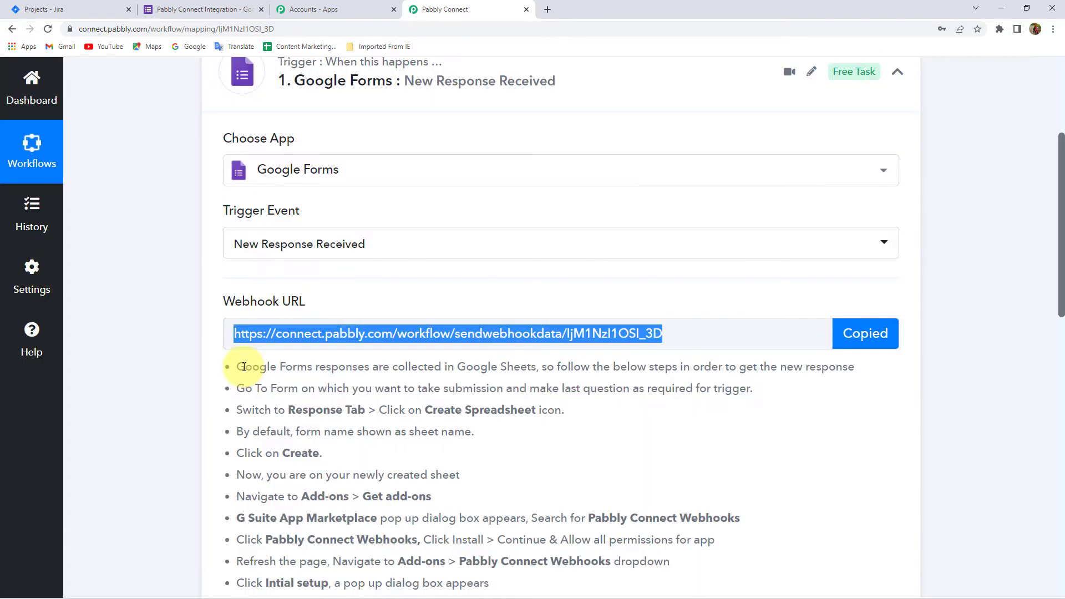
drag(234, 367, 255, 389)
drag(274, 429, 417, 540)
scroll(417, 540, down, 3)
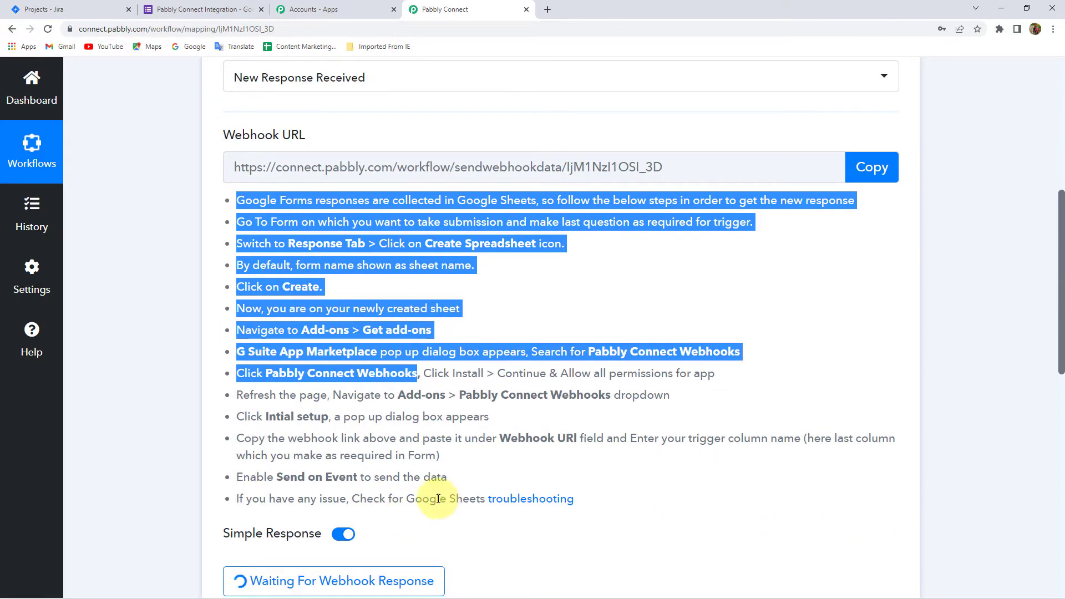
click(471, 325)
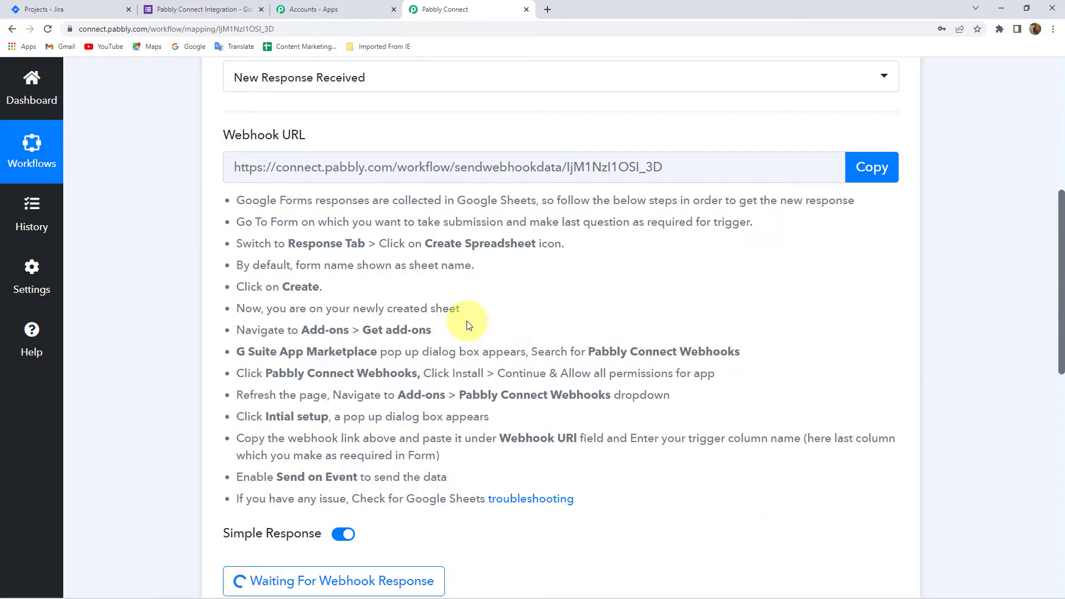
scroll(467, 325, up, 2)
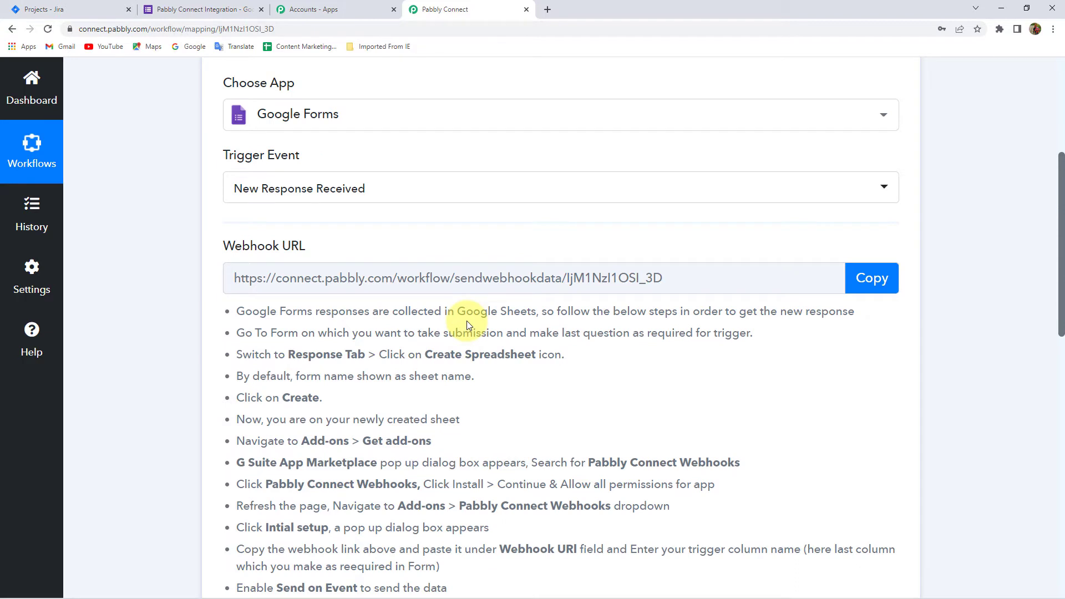
- Switch to the Pabbly Connect Integration form in Google Forms and examine its task title, description and assignee questions
click(191, 10)
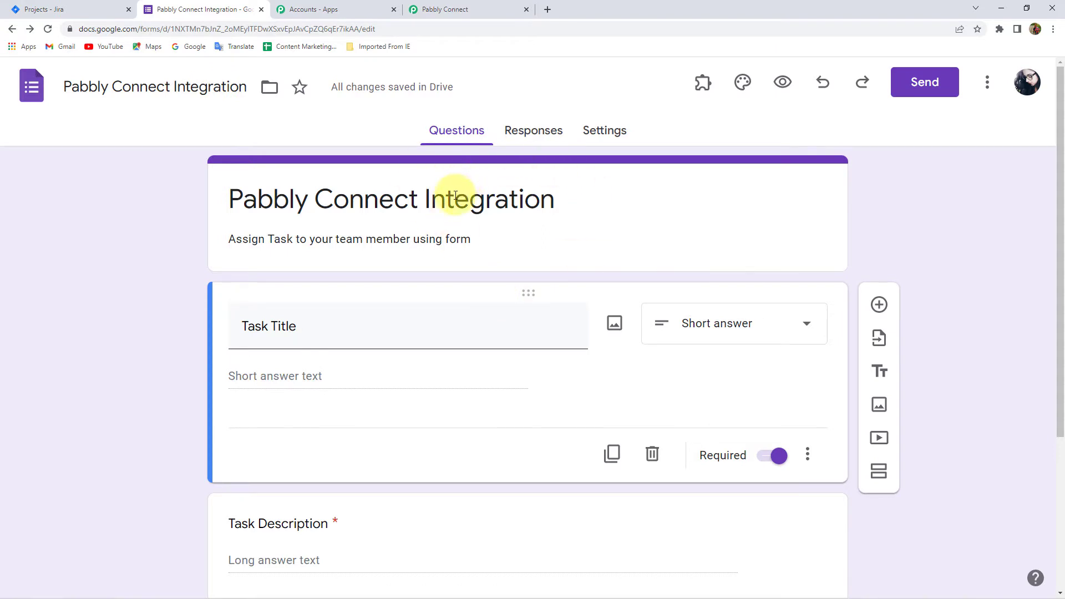
scroll(153, 244, down, 2)
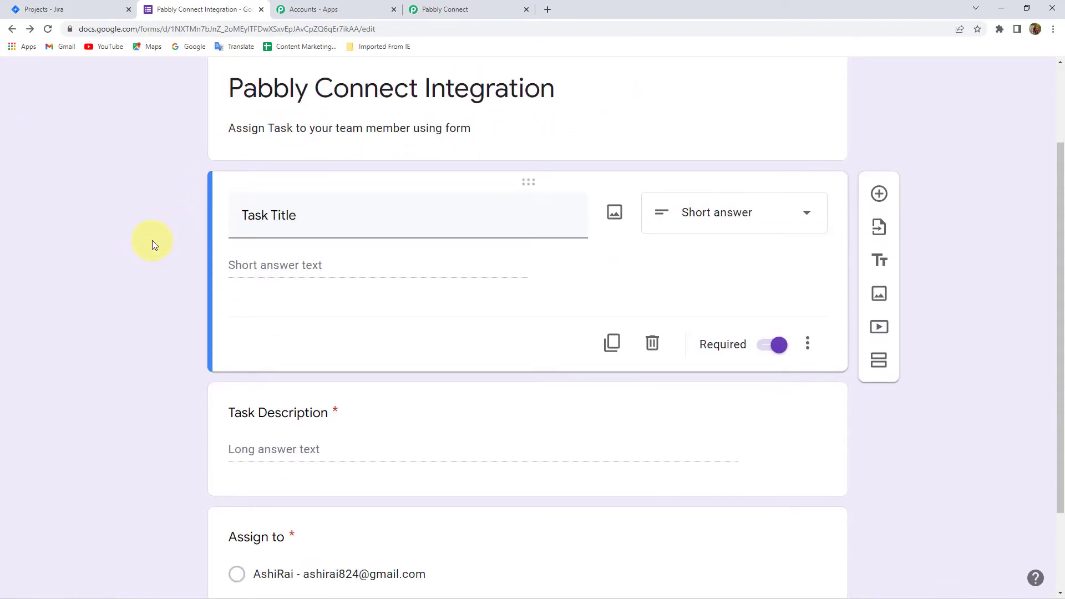
scroll(812, 468, down, 1)
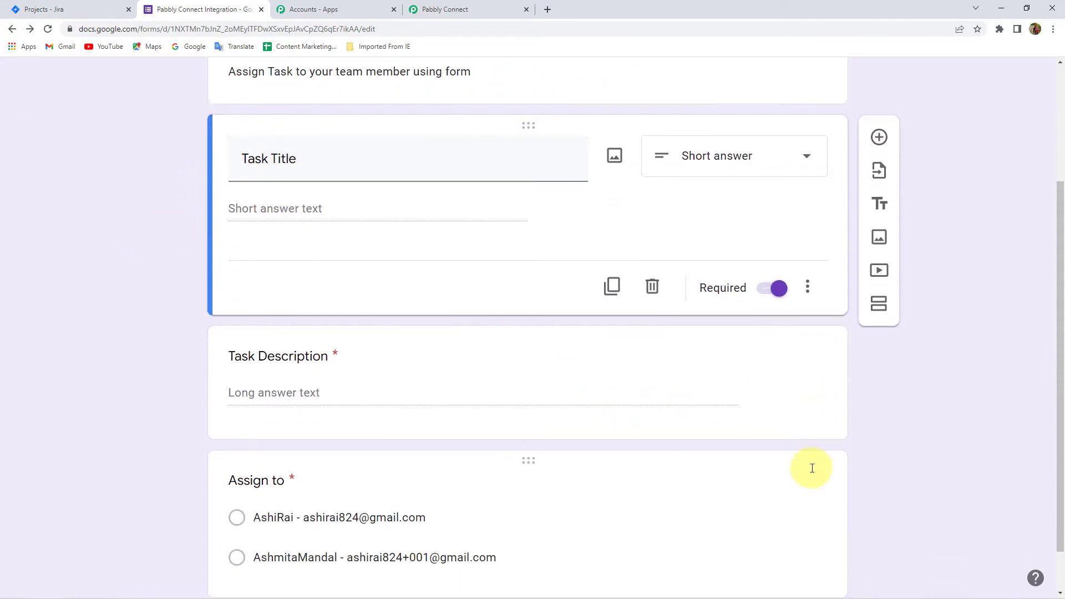
scroll(233, 297, up, 1)
scroll(131, 288, down, 2)
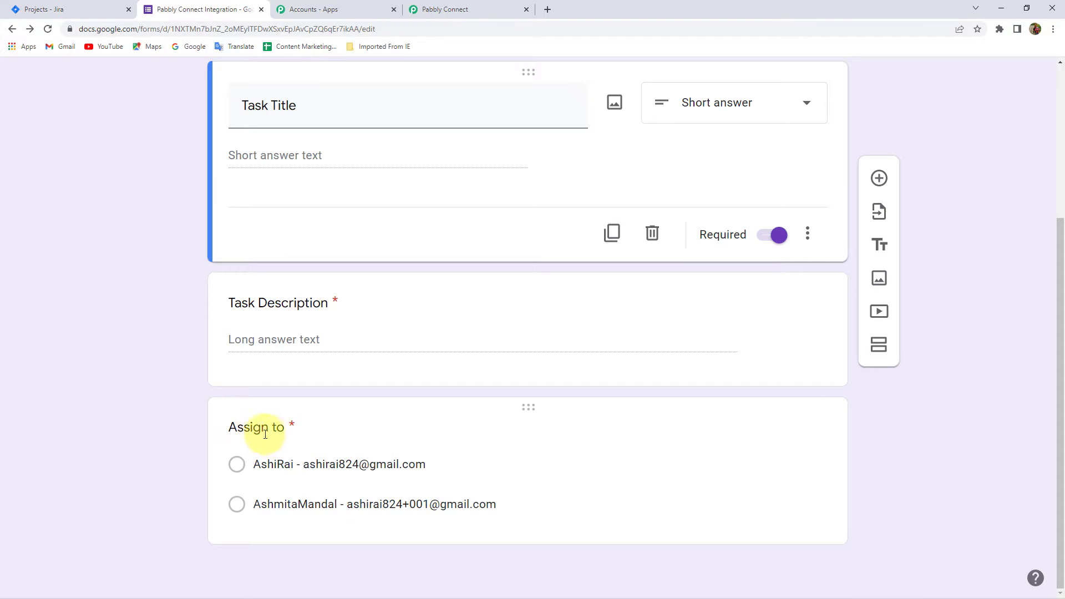
scroll(171, 393, up, 2)
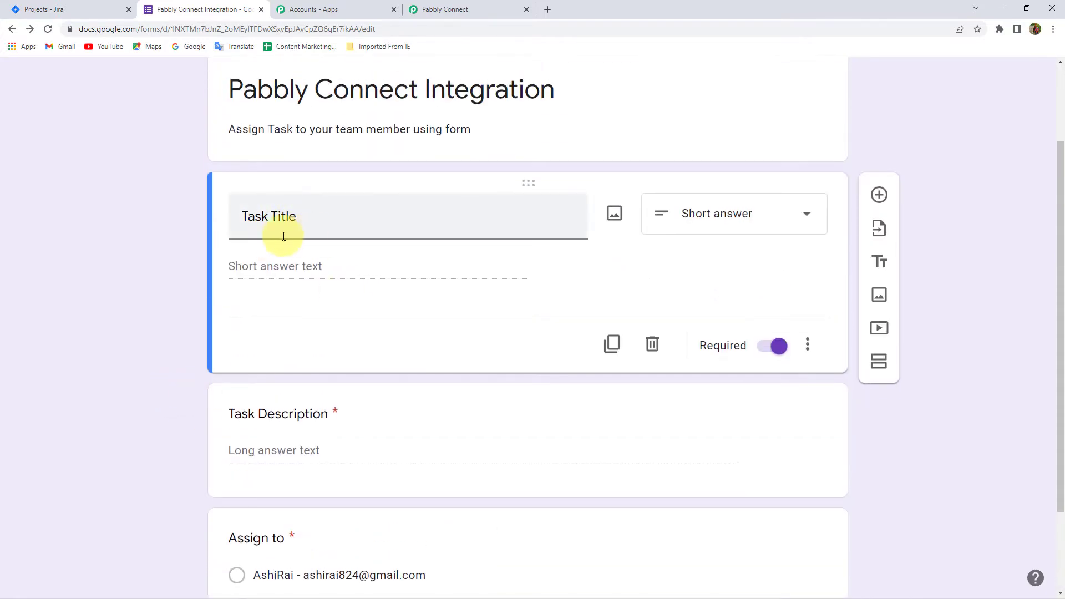
scroll(162, 284, down, 2)
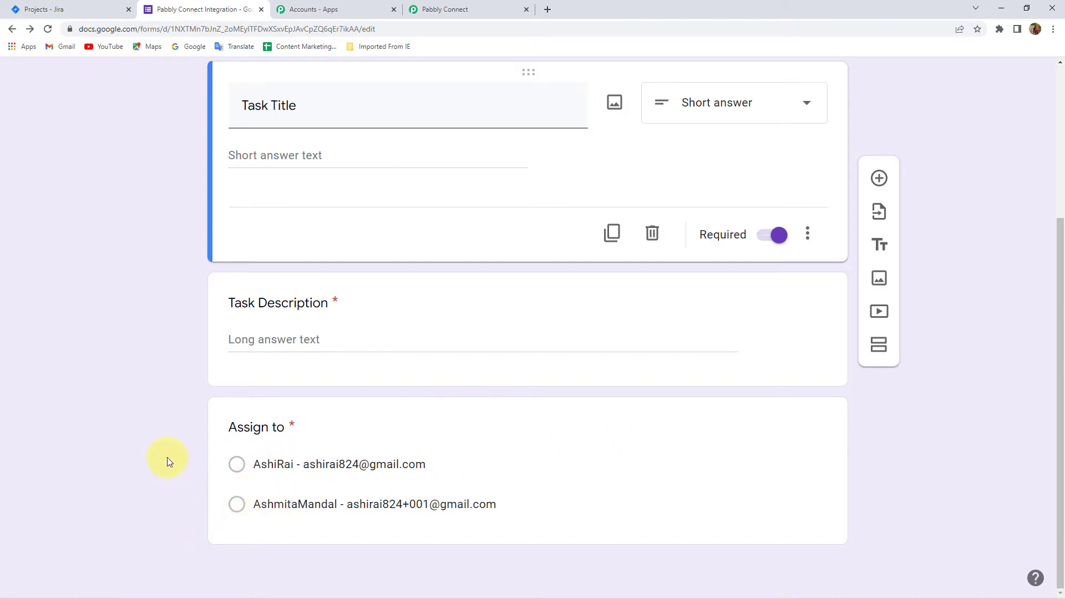
scroll(158, 456, up, 3)
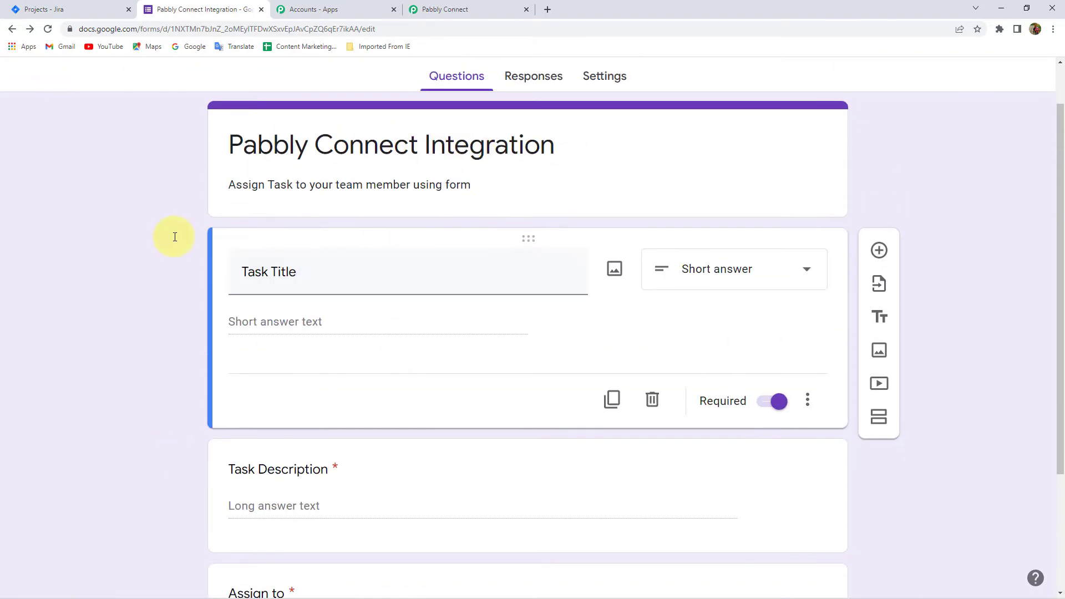
scroll(85, 267, down, 3)
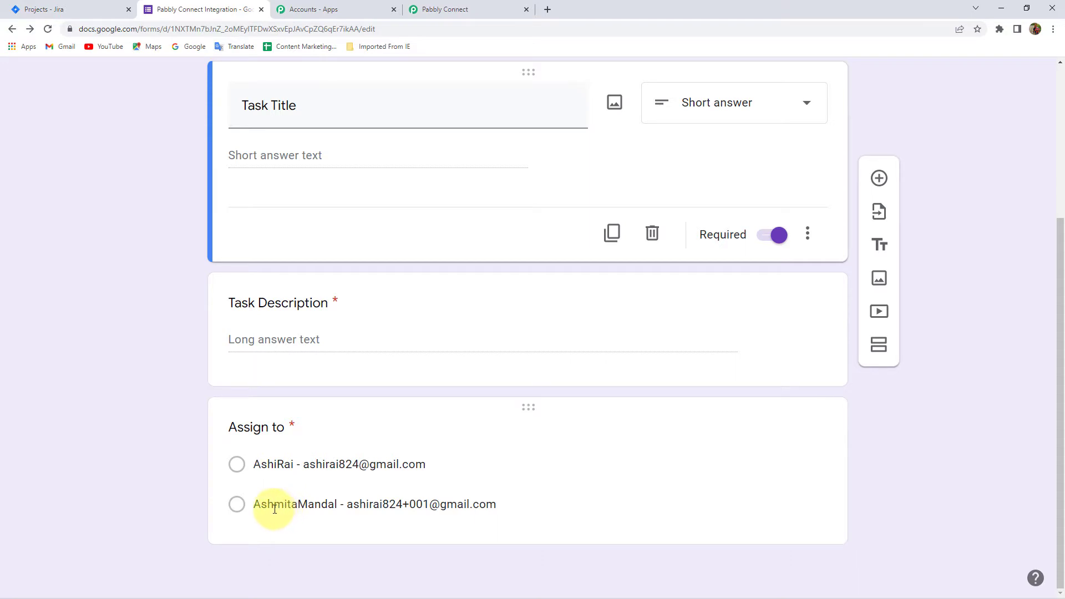
scroll(231, 466, up, 4)
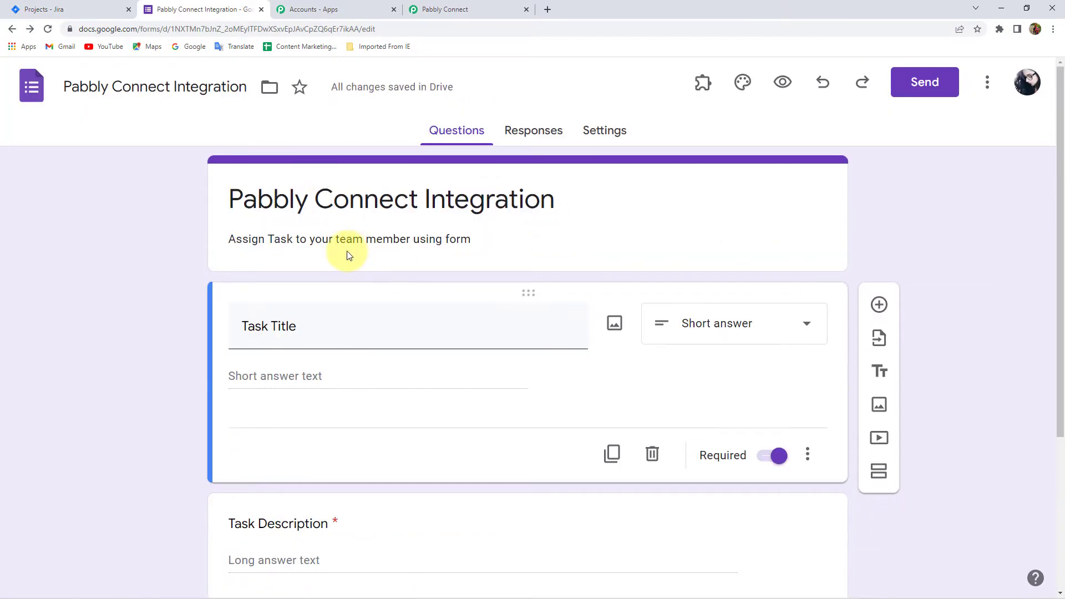
- Create a new spreadsheet as the form's response destination and check its column headers
click(536, 134)
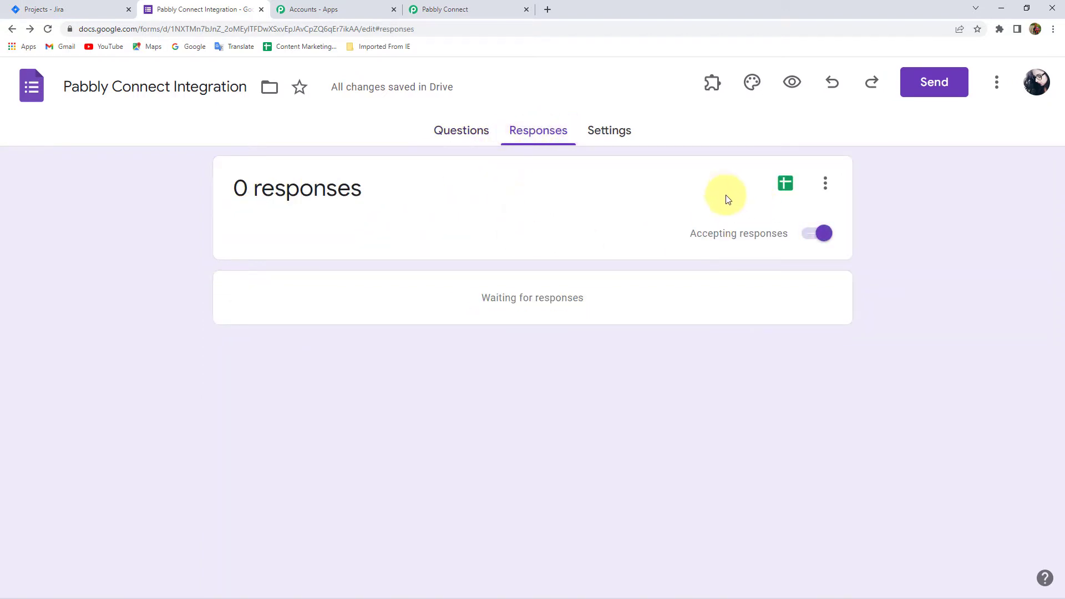
click(786, 186)
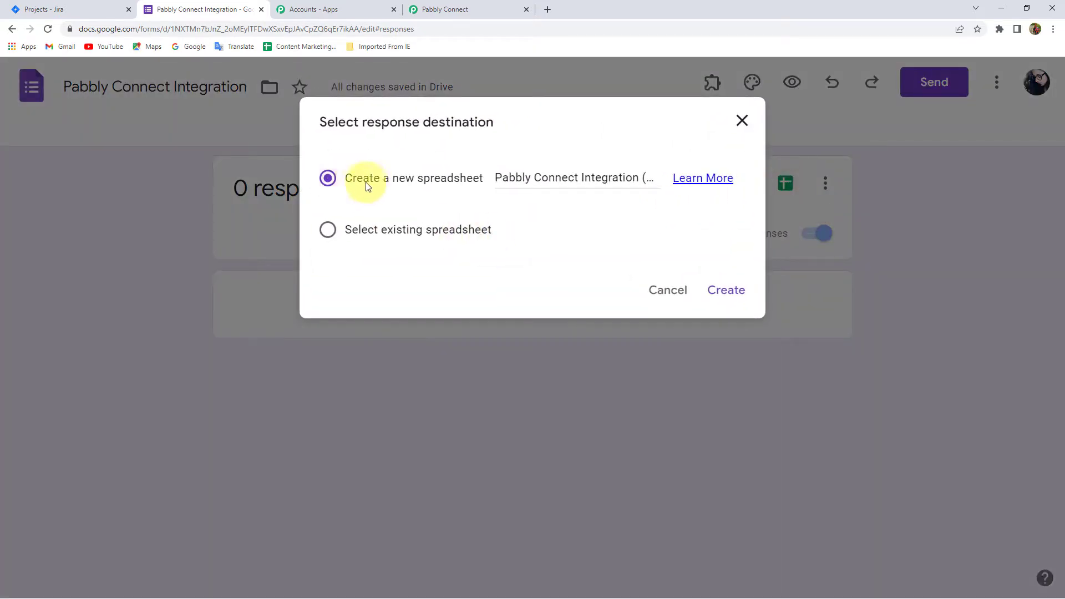
click(726, 290)
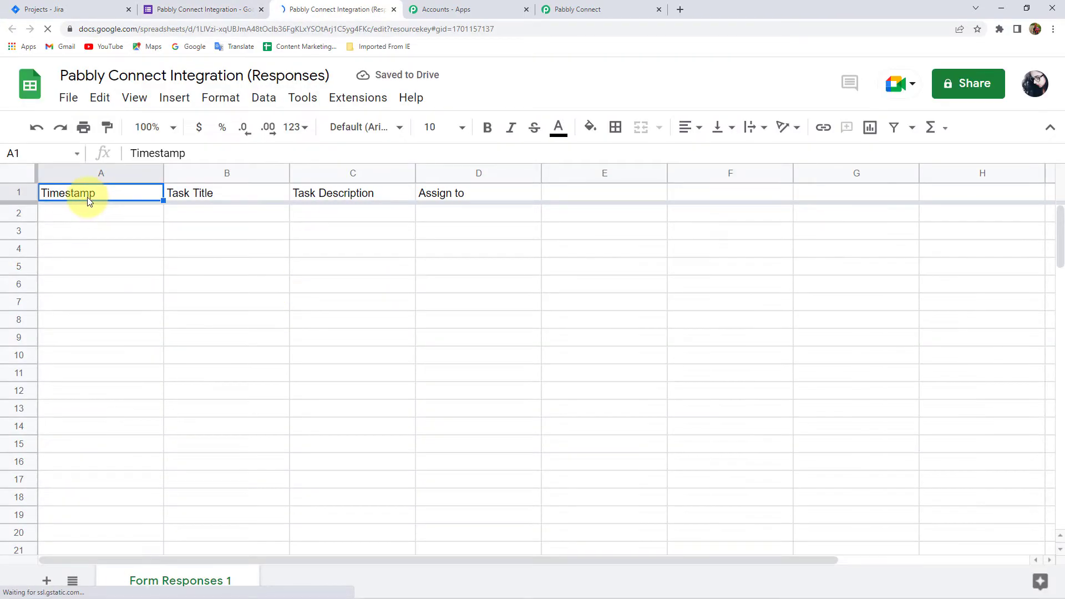
drag(88, 200, 467, 199)
click(466, 198)
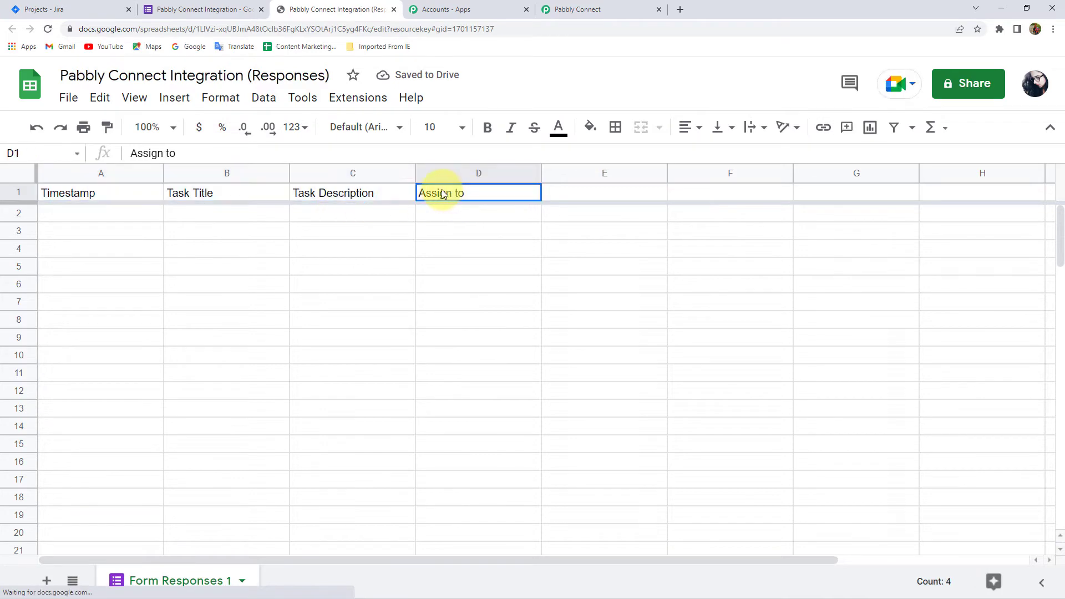
- Compare the form's questions with the Task Title, Task Description, Assign to and Timestamp headers in the response spreadsheet
click(183, 9)
click(491, 135)
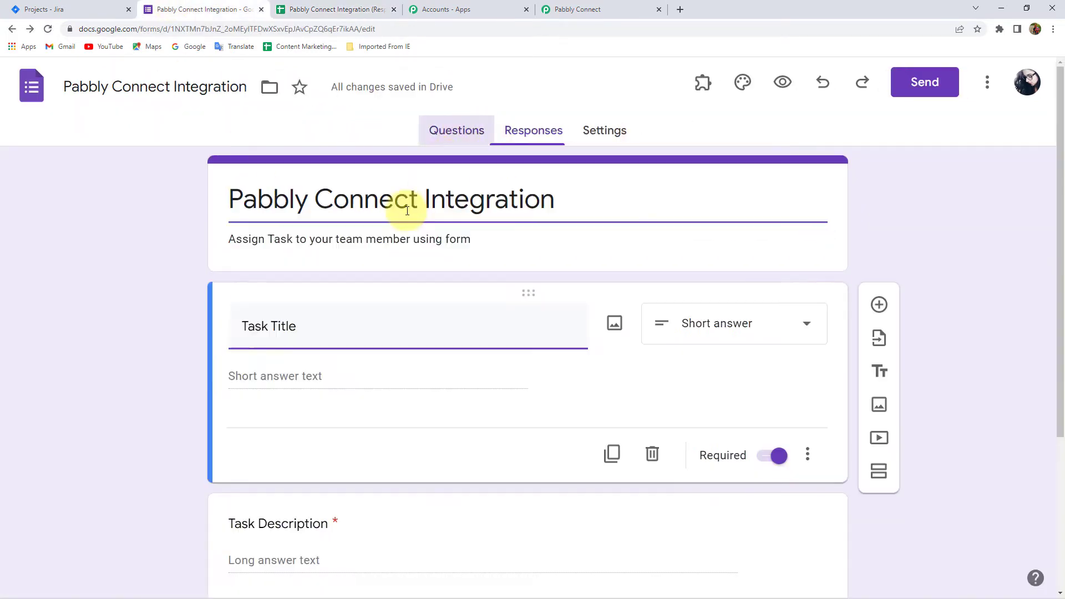
click(350, 11)
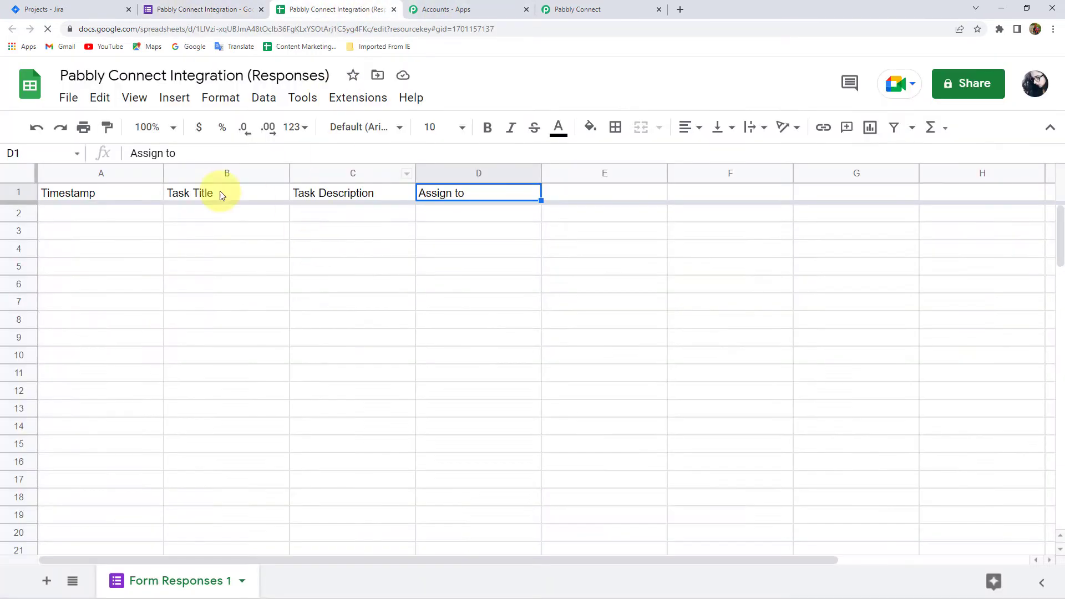
click(222, 194)
click(355, 194)
click(474, 194)
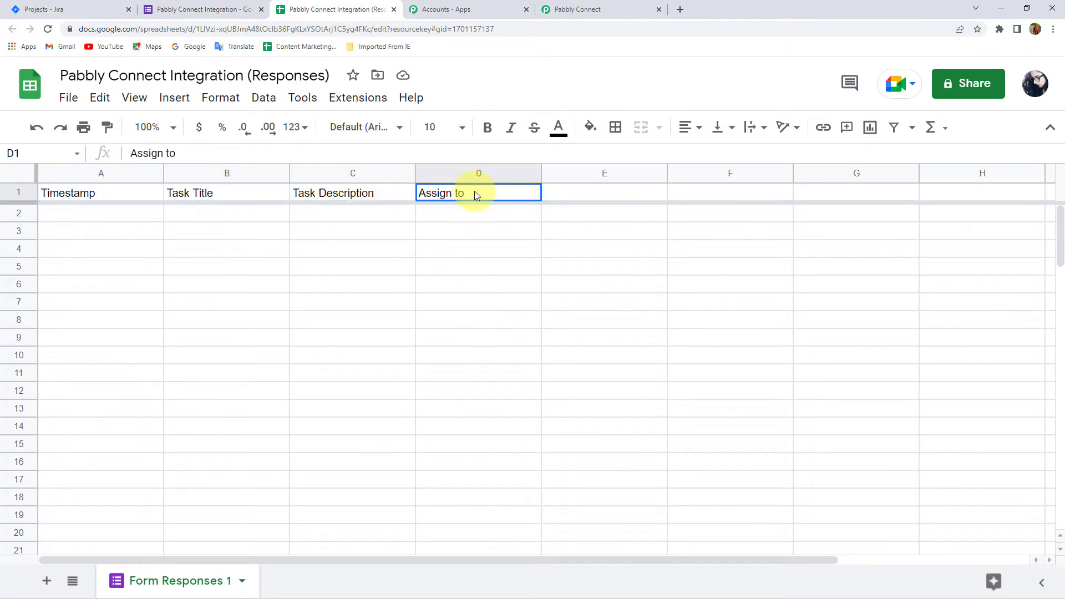
click(109, 200)
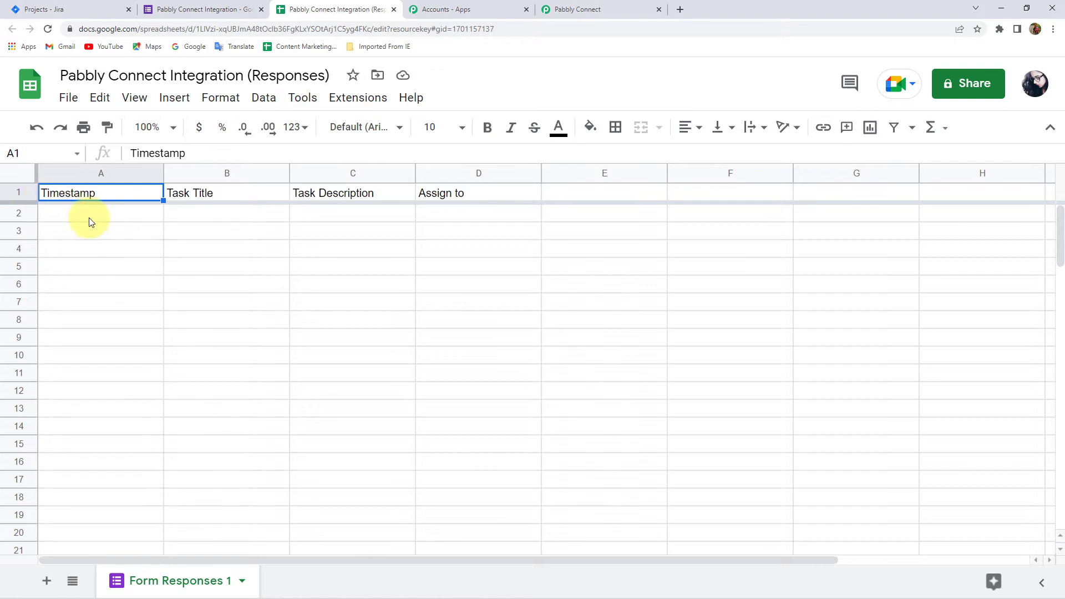
- Format the header cells A1:D1 as bold, size 12 and centre-aligned
drag(75, 198, 508, 198)
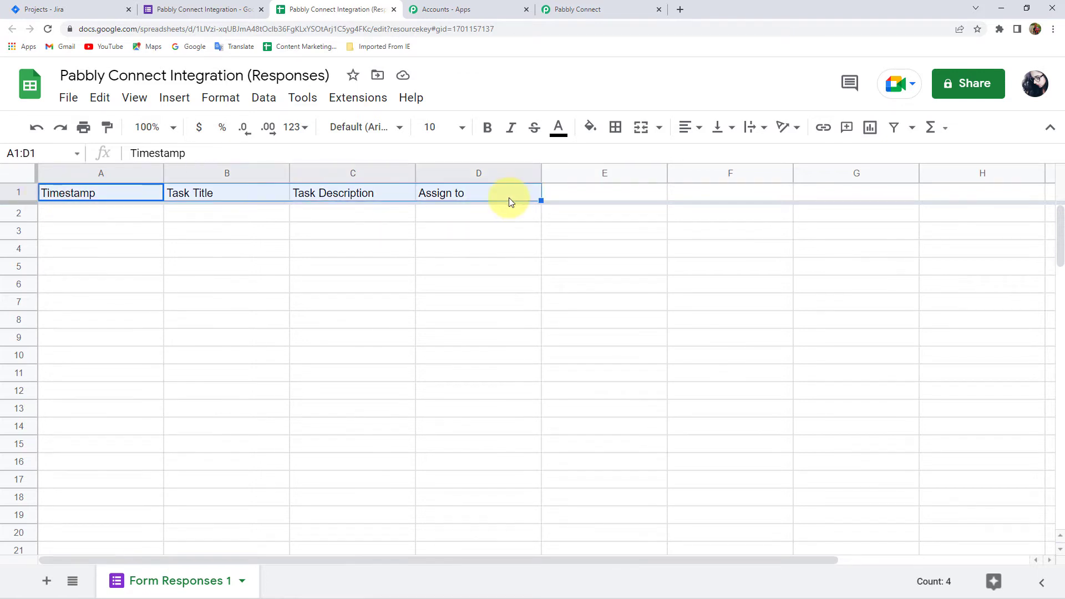
key(ctrl+b)
click(432, 127)
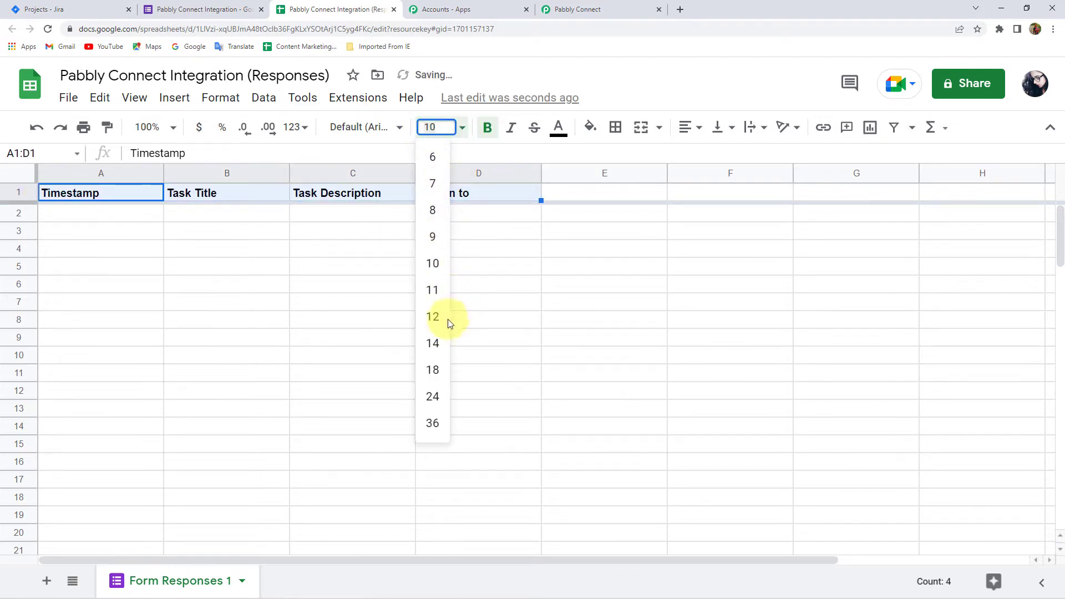
click(432, 316)
click(689, 127)
click(706, 157)
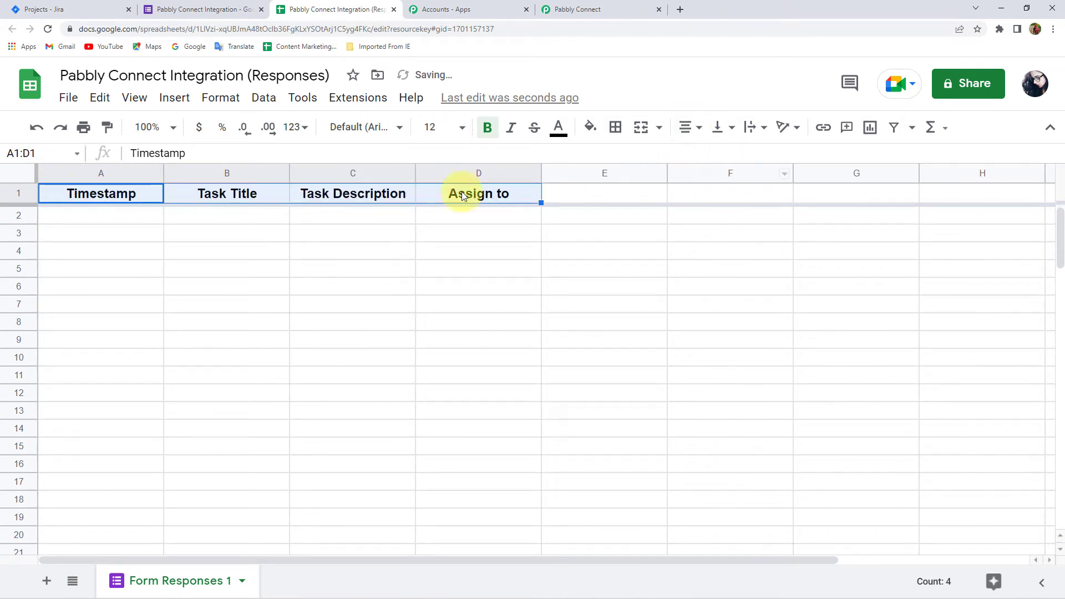
- Centre-align all cells of the response sheet horizontally
click(8, 178)
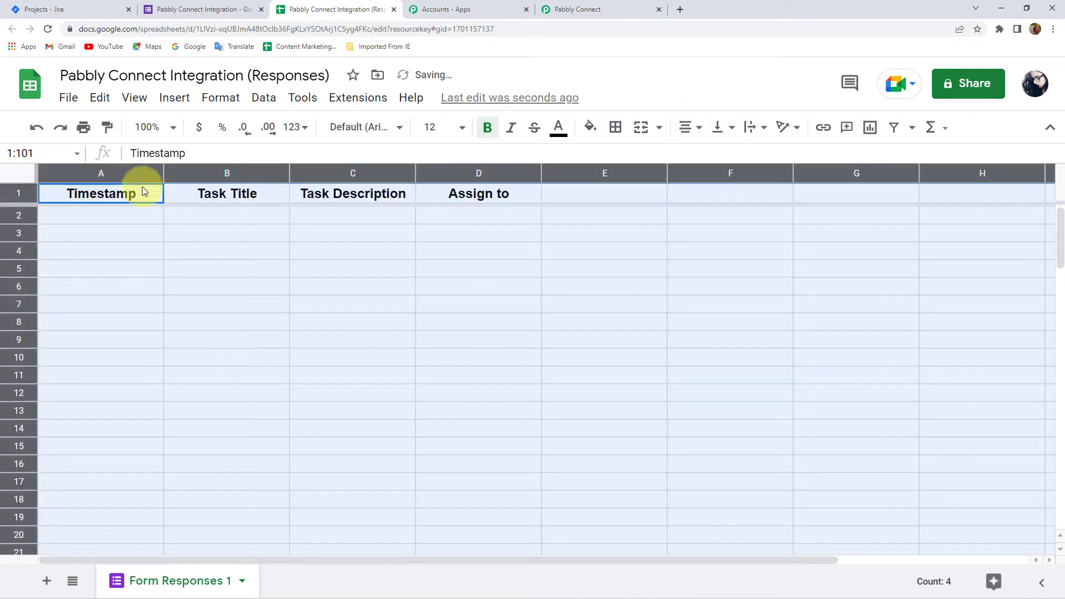
click(688, 127)
click(707, 158)
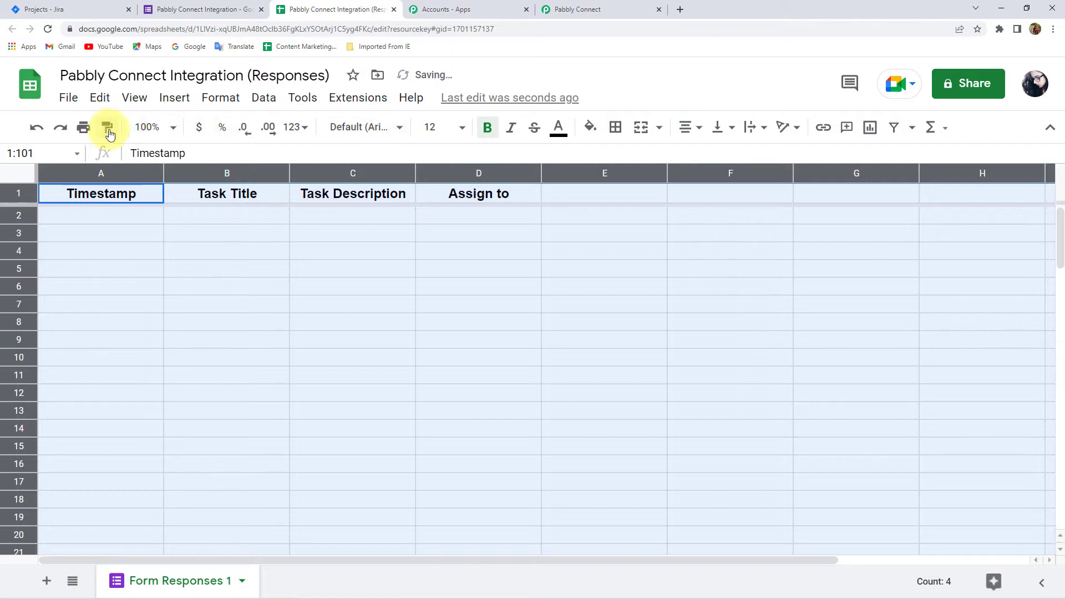
click(593, 136)
click(597, 310)
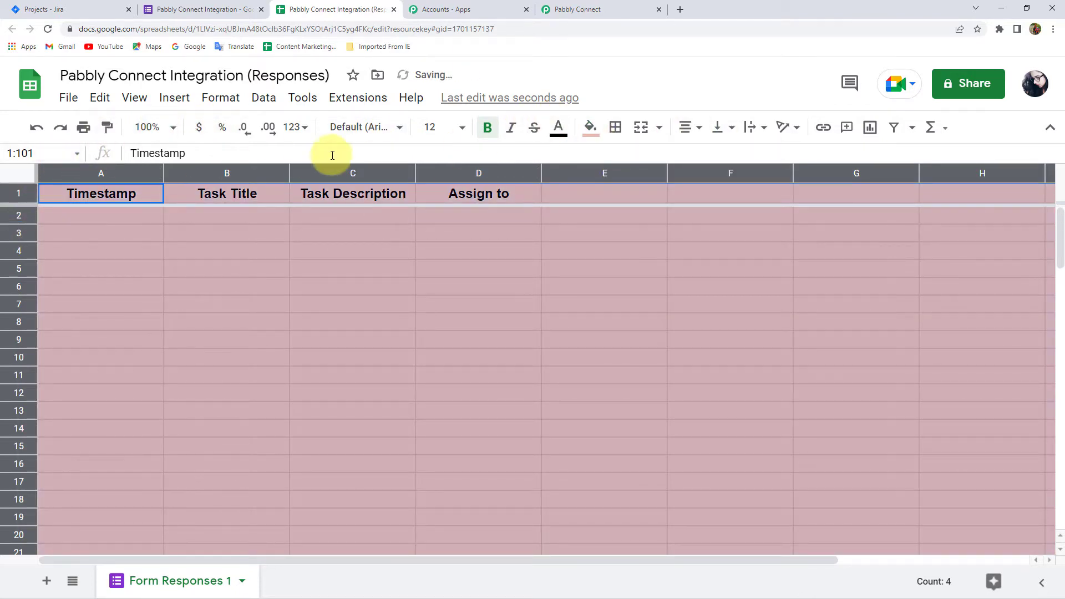
key(ctrl+z)
- Fill only the header cells A1:D1 with a light red background colour
drag(136, 195, 481, 198)
click(592, 127)
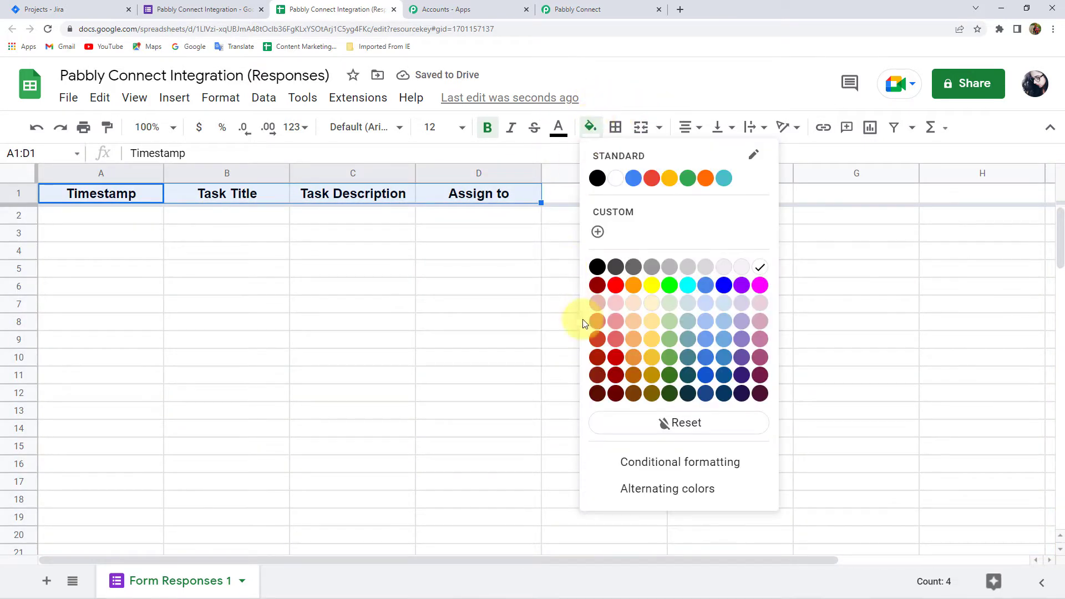
click(598, 310)
click(285, 272)
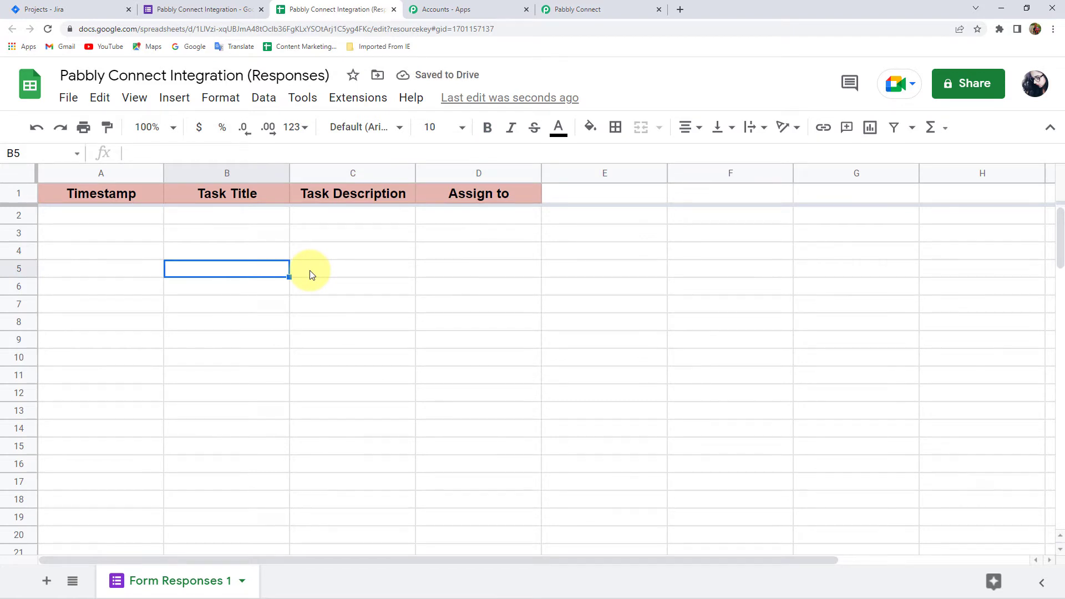
- Copy the Pabbly Connect Integration form's share link and open the live form in a new browser tab
click(210, 9)
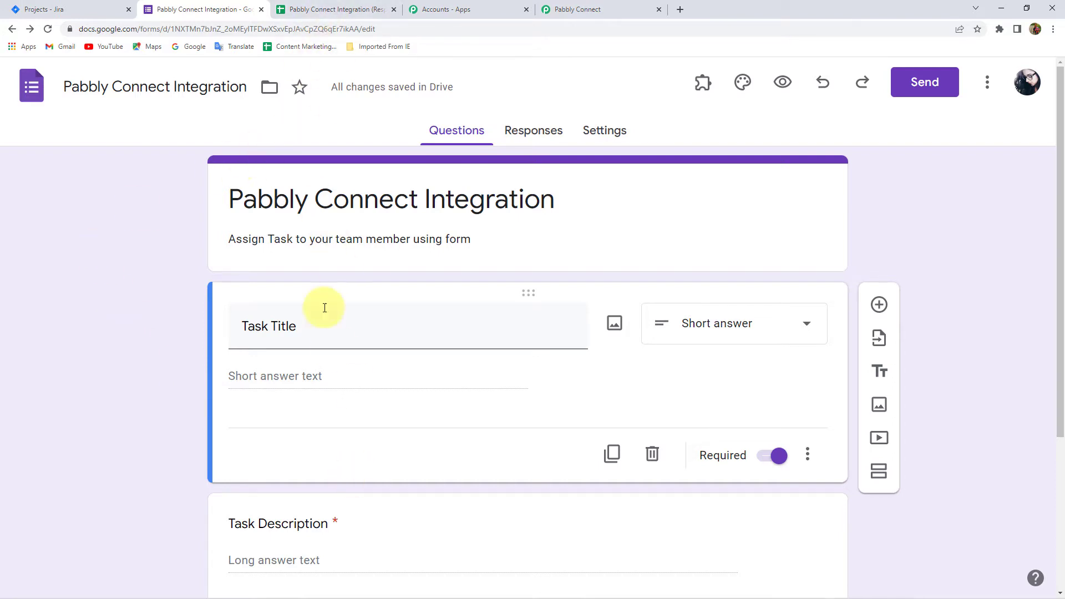
click(333, 9)
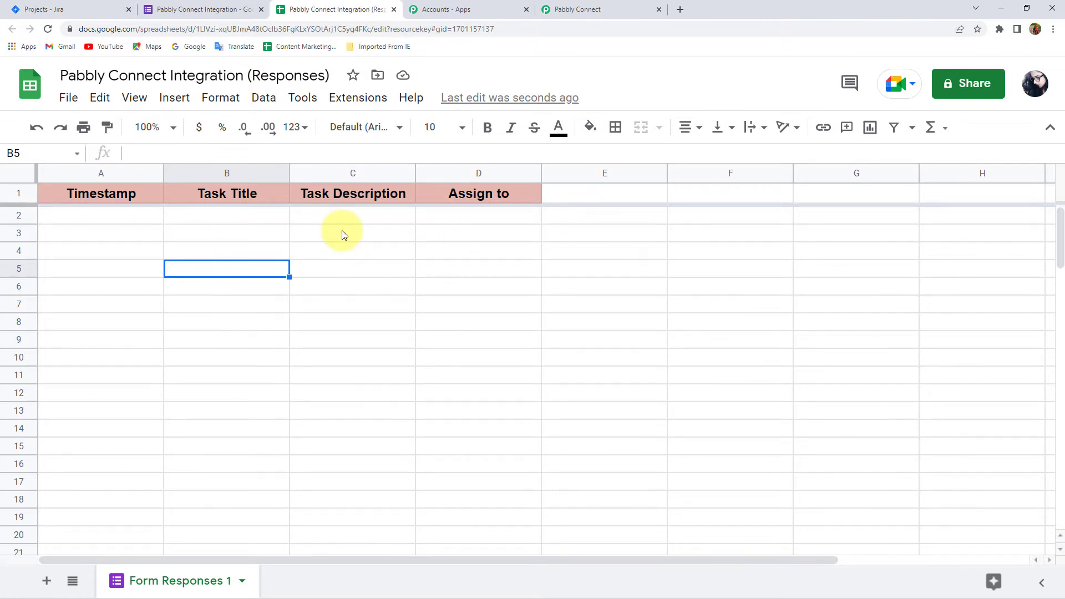
click(222, 9)
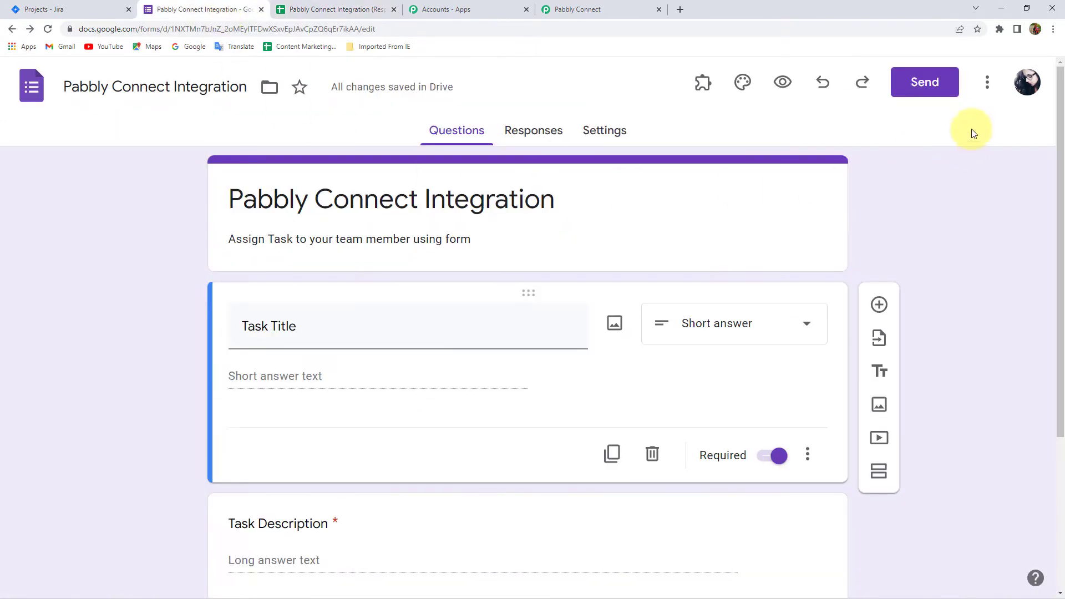
click(945, 93)
click(463, 209)
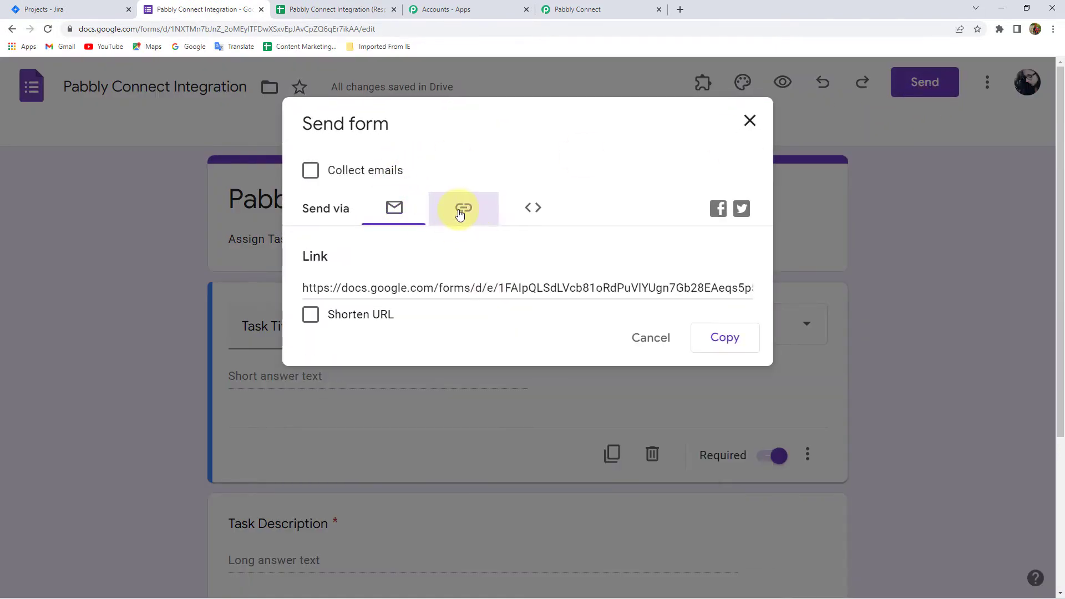
click(728, 343)
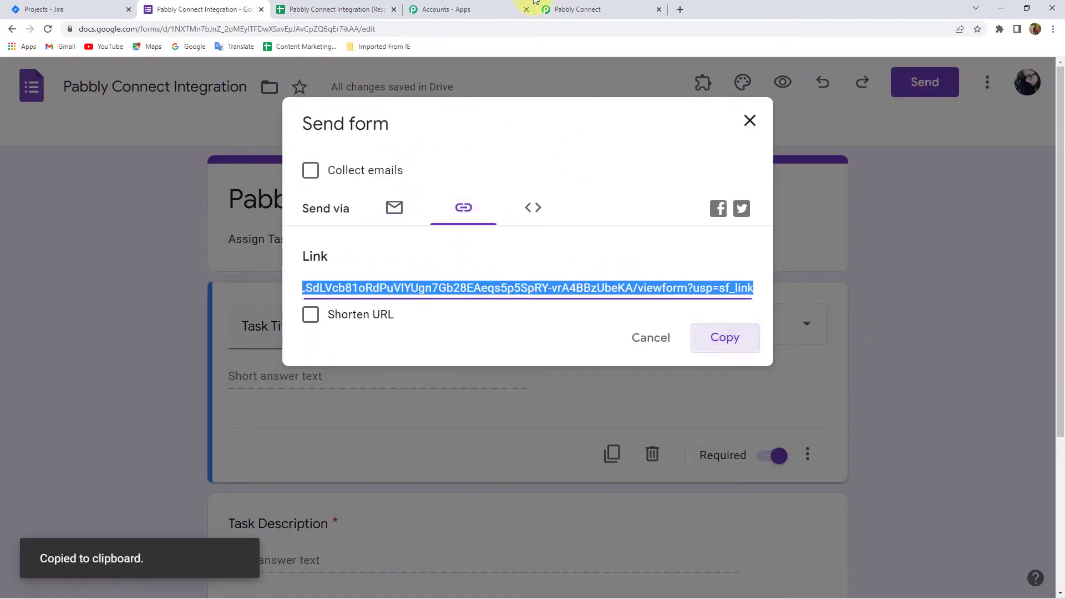
click(679, 10)
key(ctrl+v)
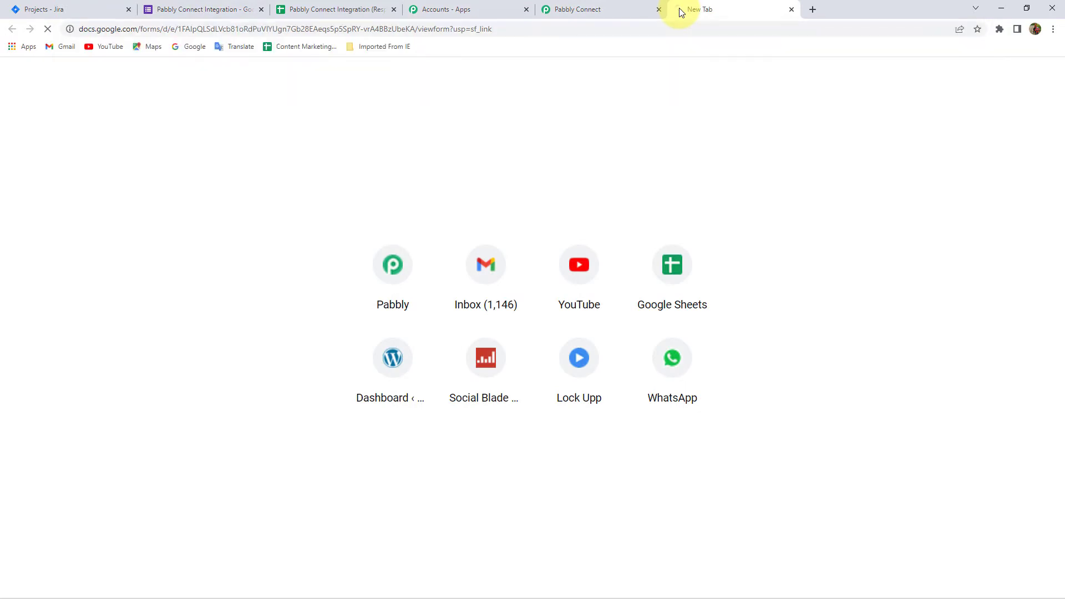
key(Return)
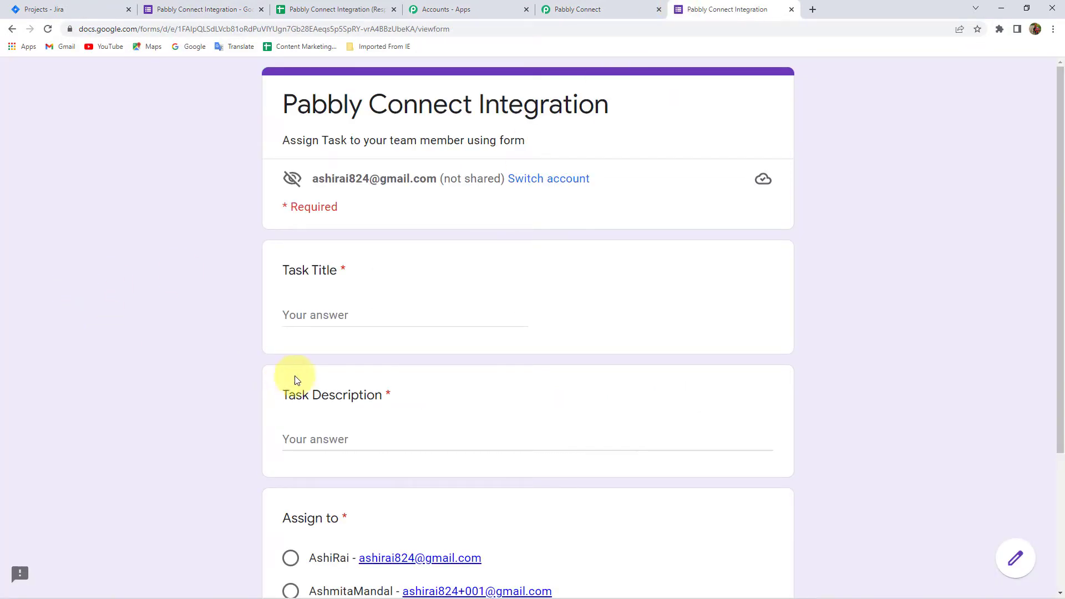
- Answer the Task Title question with "Pabbly Subscription Billing Error"
click(315, 314)
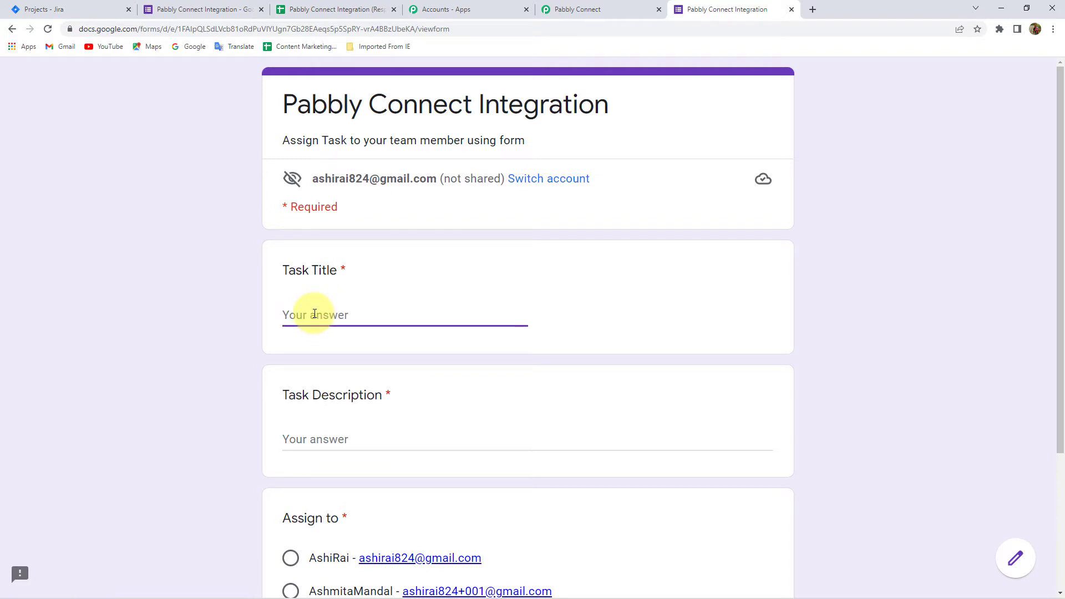
text(Pabbly Subscriptio)
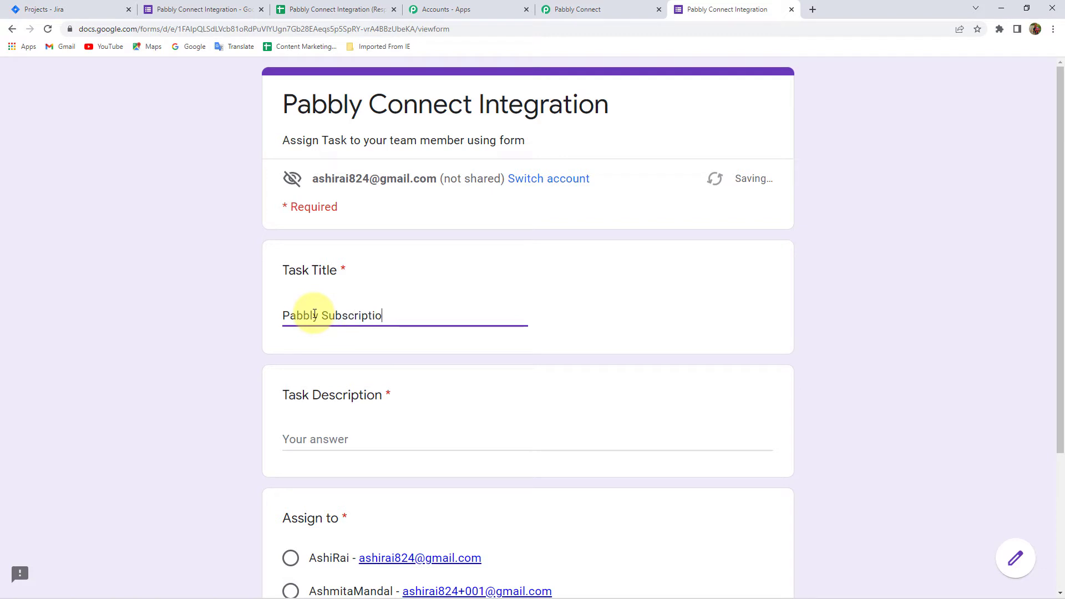
text(n Billing Error)
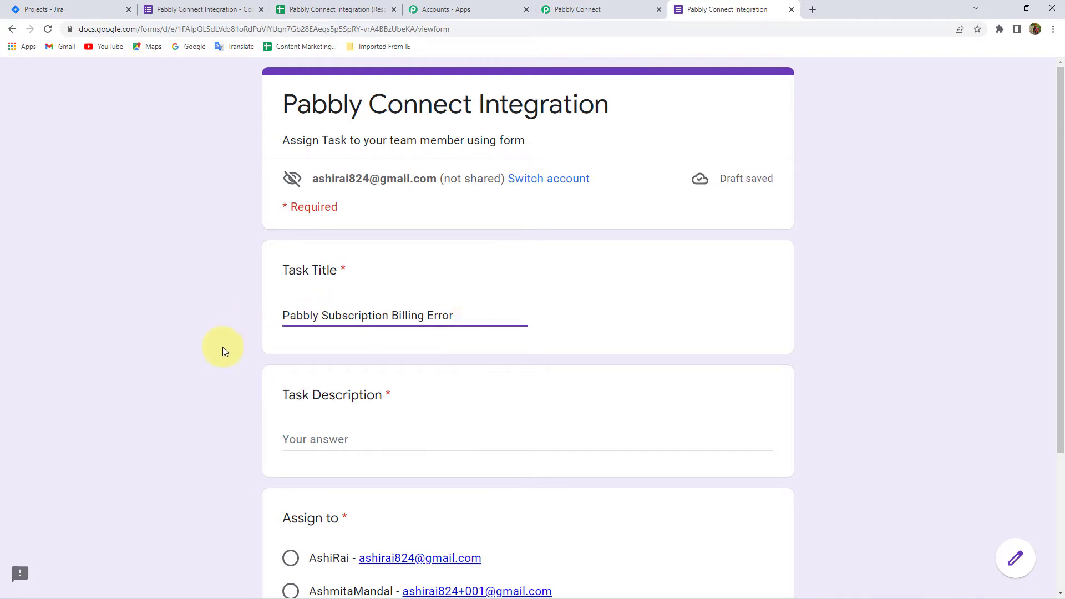
- Set the Task Description answer to "Pabbly Subscription Billing is not working properly please check and resolve the issue."
scroll(222, 355, down, 2)
click(335, 333)
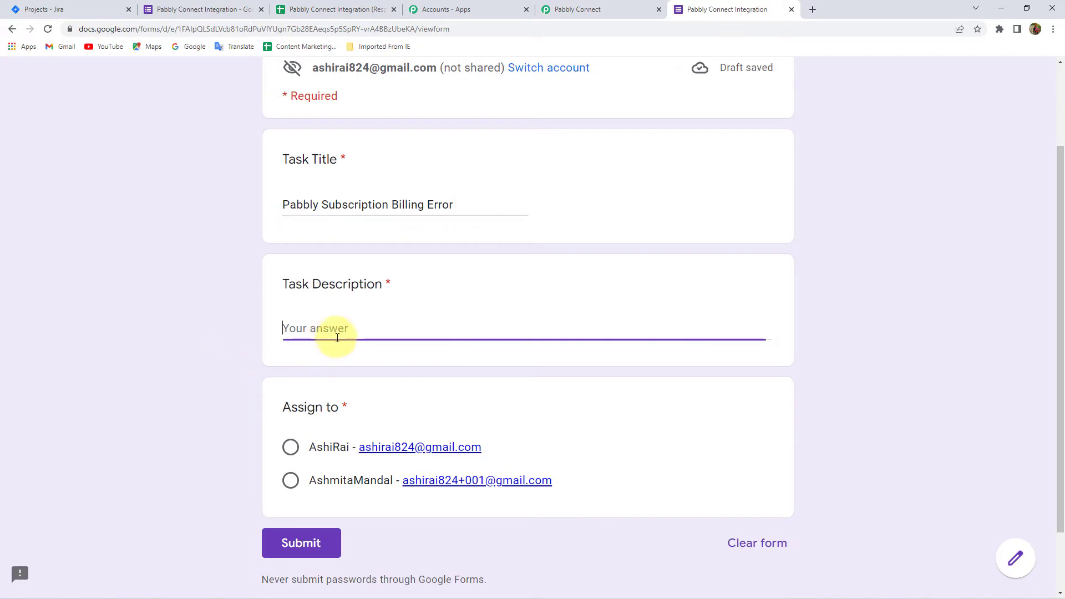
text(Pabb)
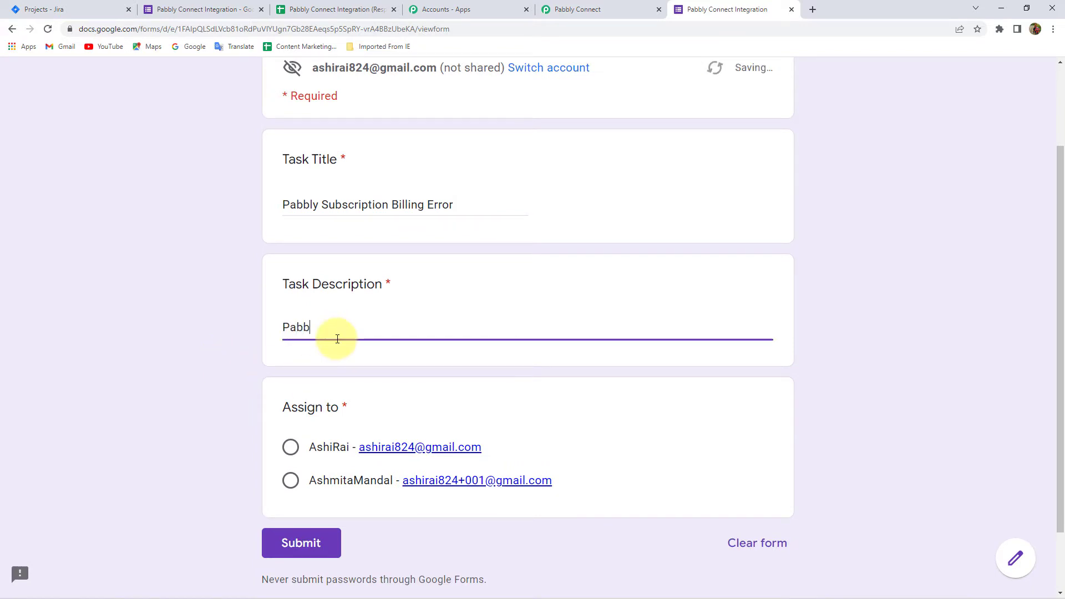
text(ly Subscription)
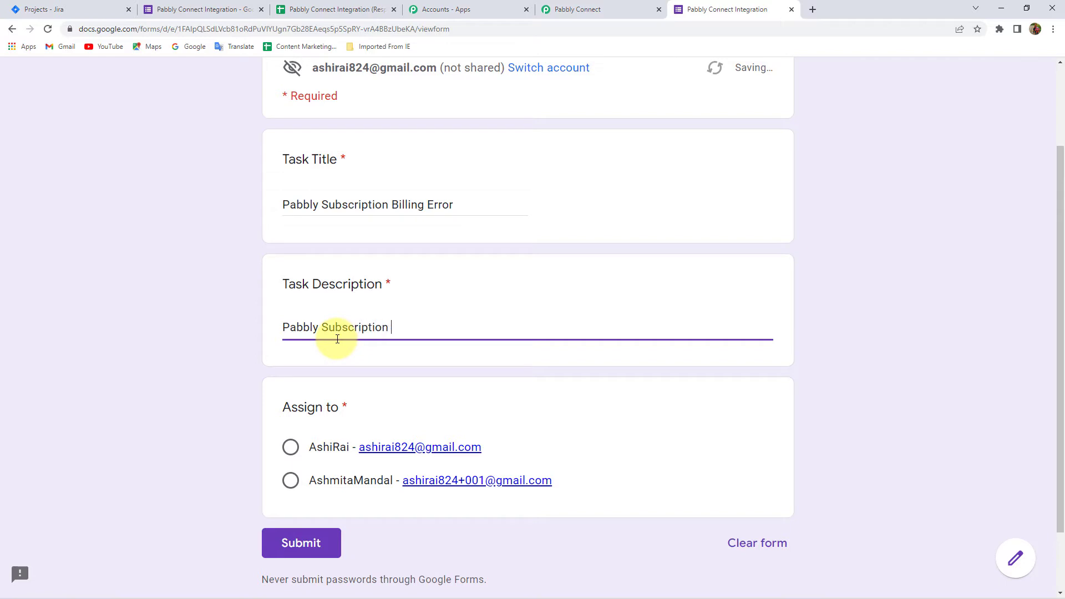
text( billing is not )
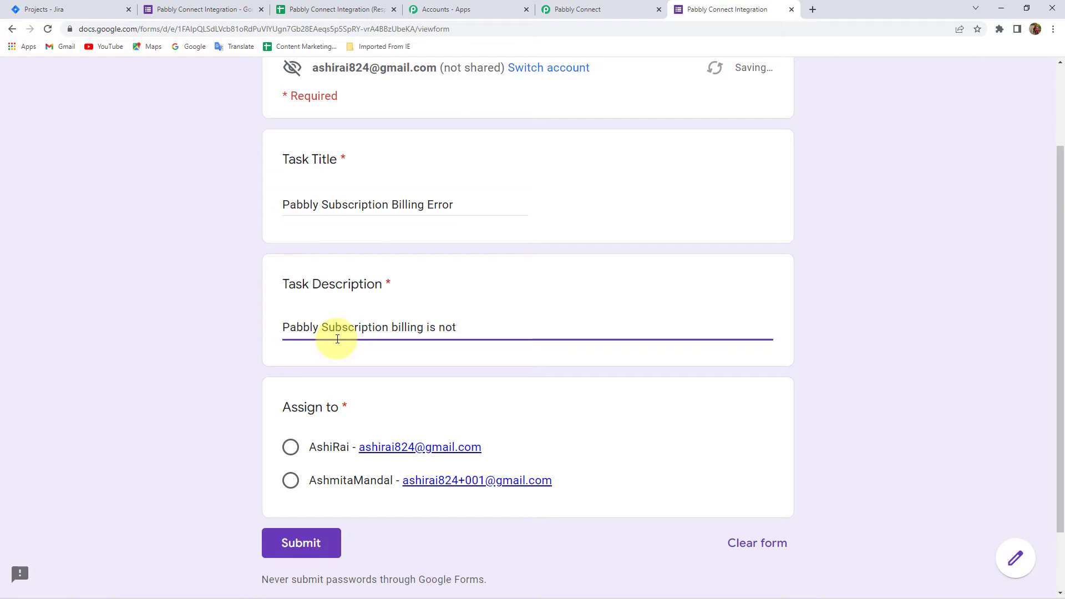
text(working properly please c)
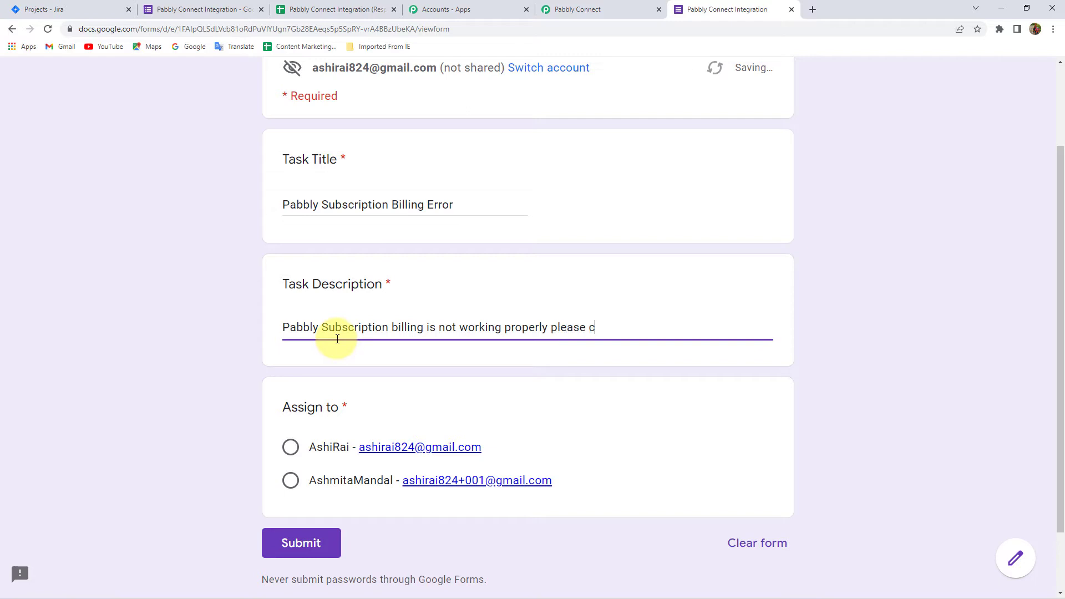
text(heck and res)
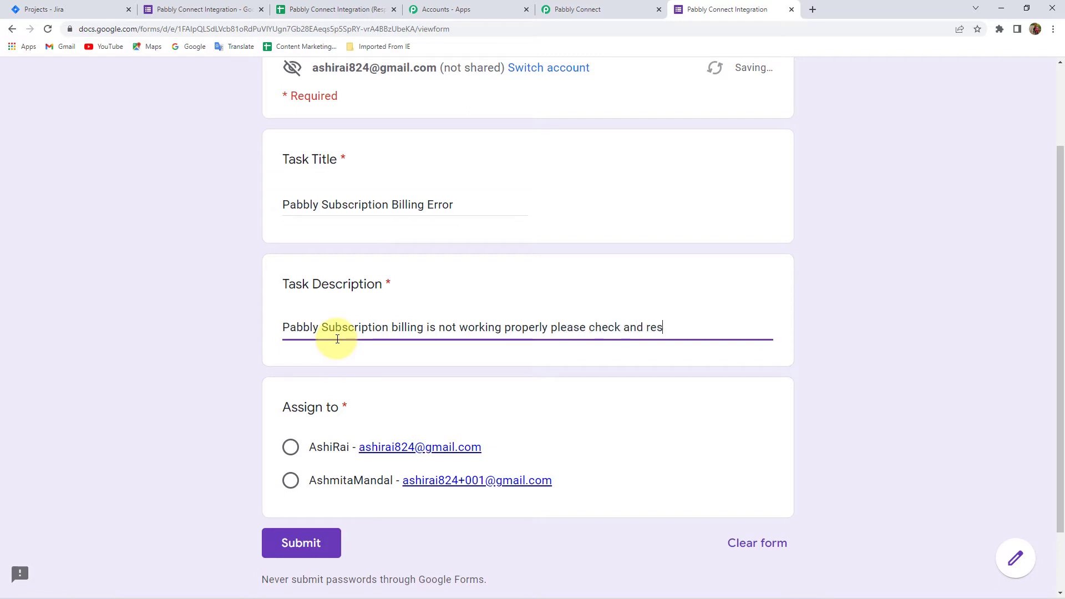
text(olve the issue.)
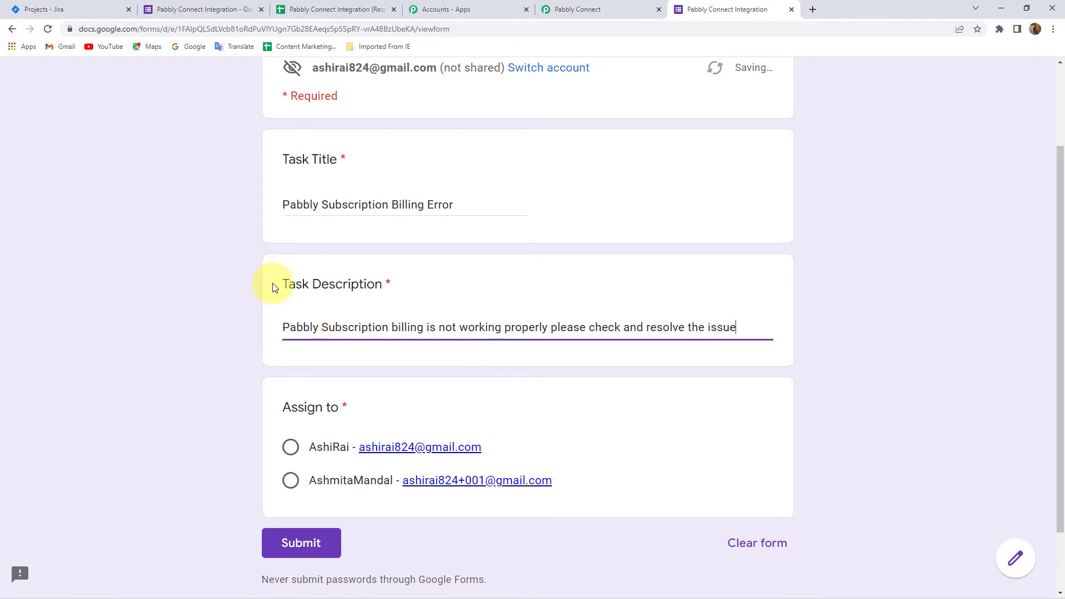
click(396, 332)
key(BackSpace)
key(BackSpace)
text(B)
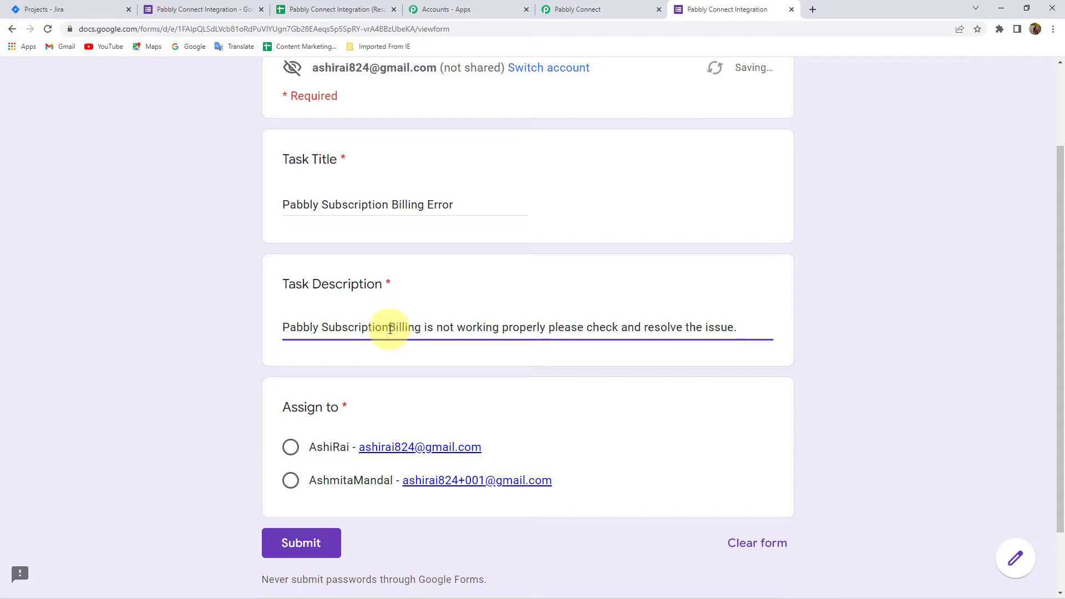
click(205, 348)
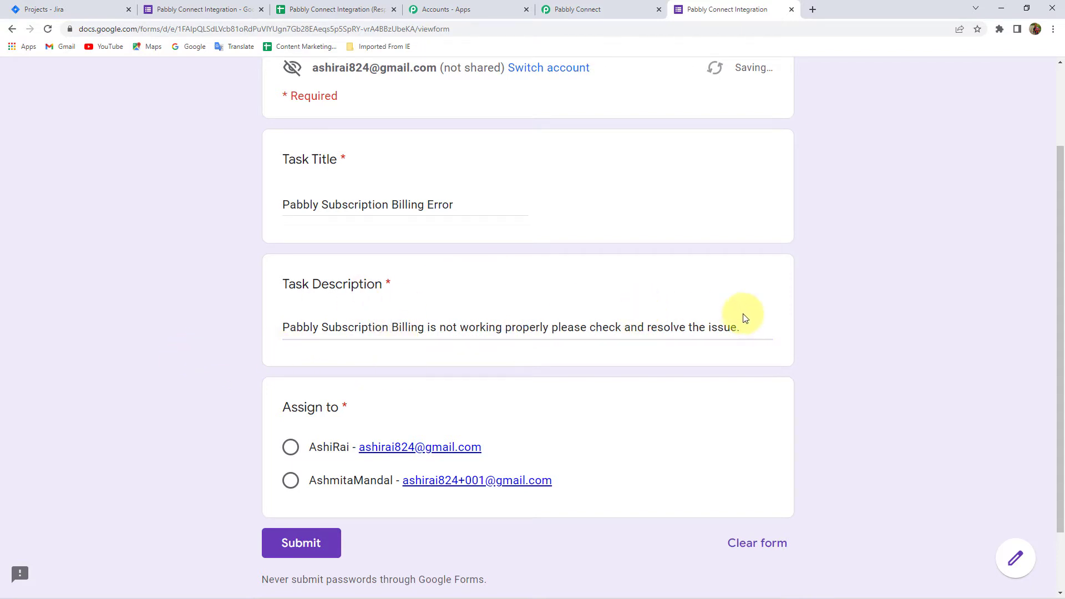
- Submit the form with the first listed team member as assignee and check the entry in the response spreadsheet
scroll(258, 358, down, 2)
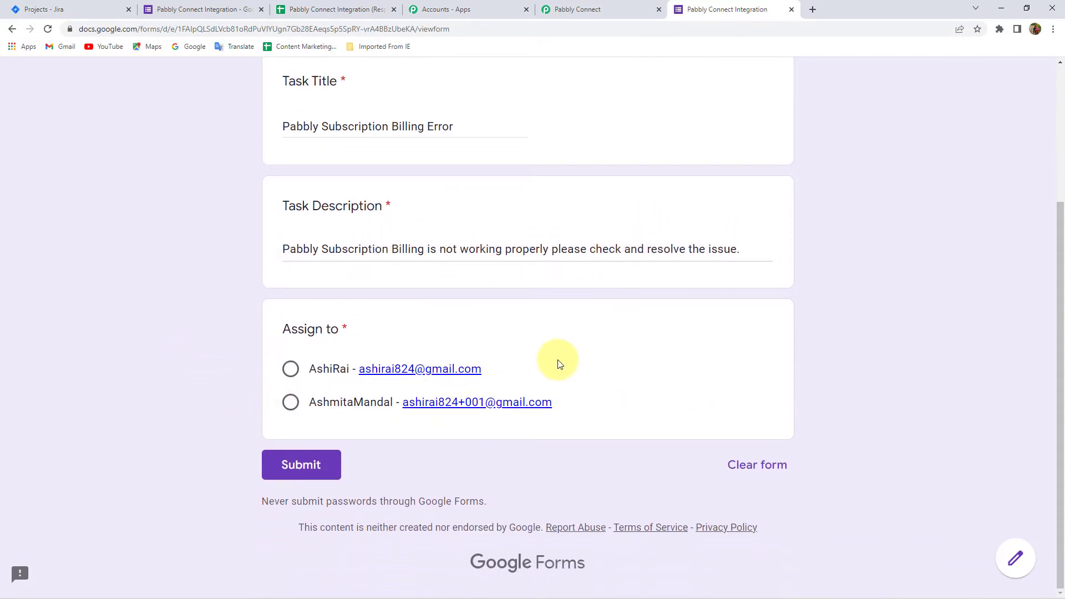
click(292, 374)
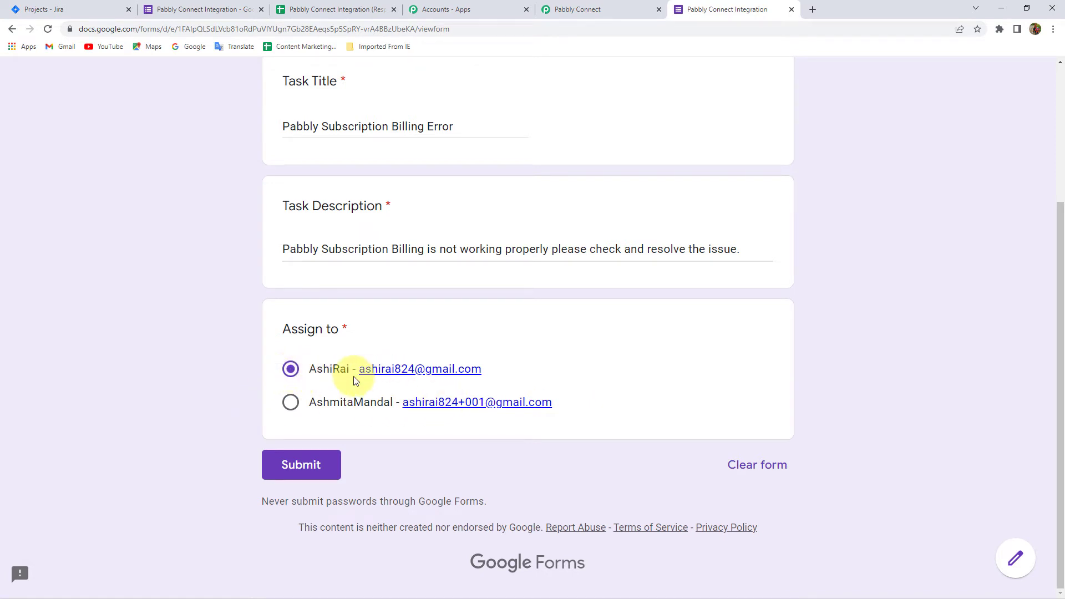
click(323, 478)
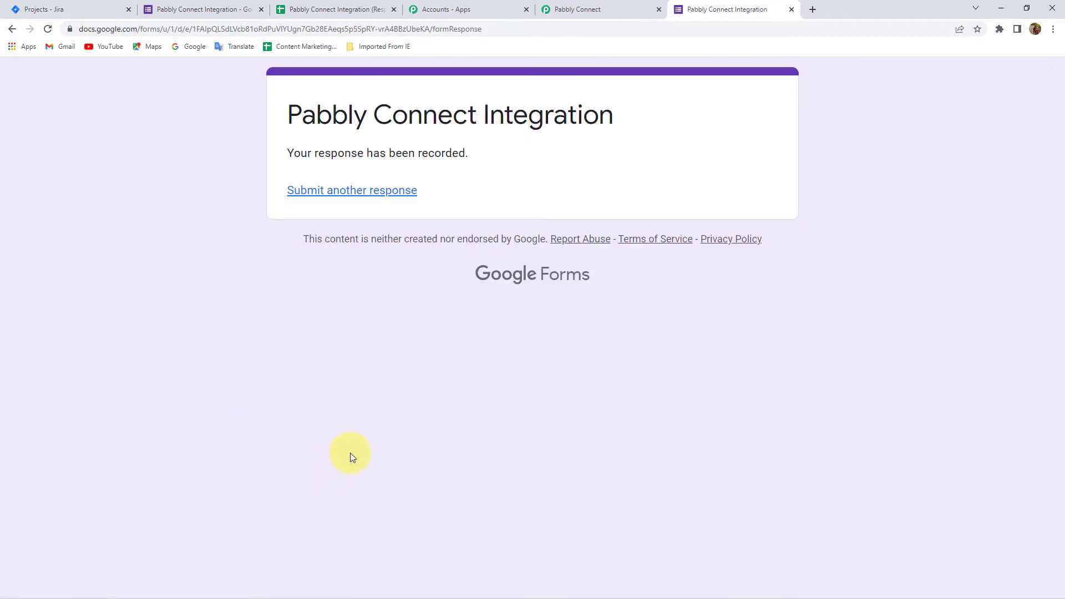
click(348, 10)
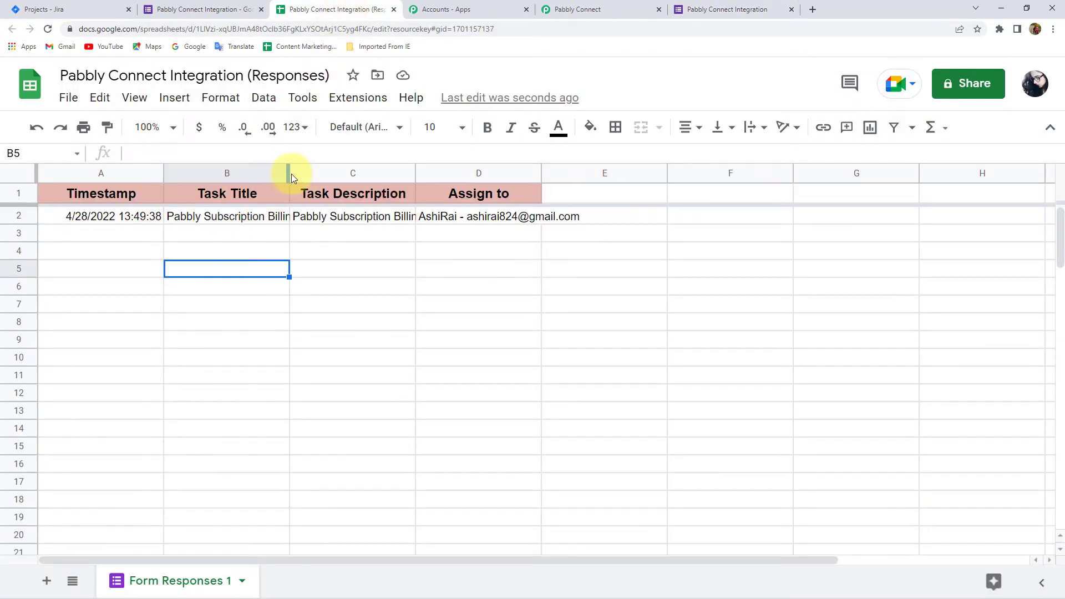
- Widen the Task Title, Task Description and Assign to columns to fit the response text, and check each entry in the response row
drag(290, 174, 352, 175)
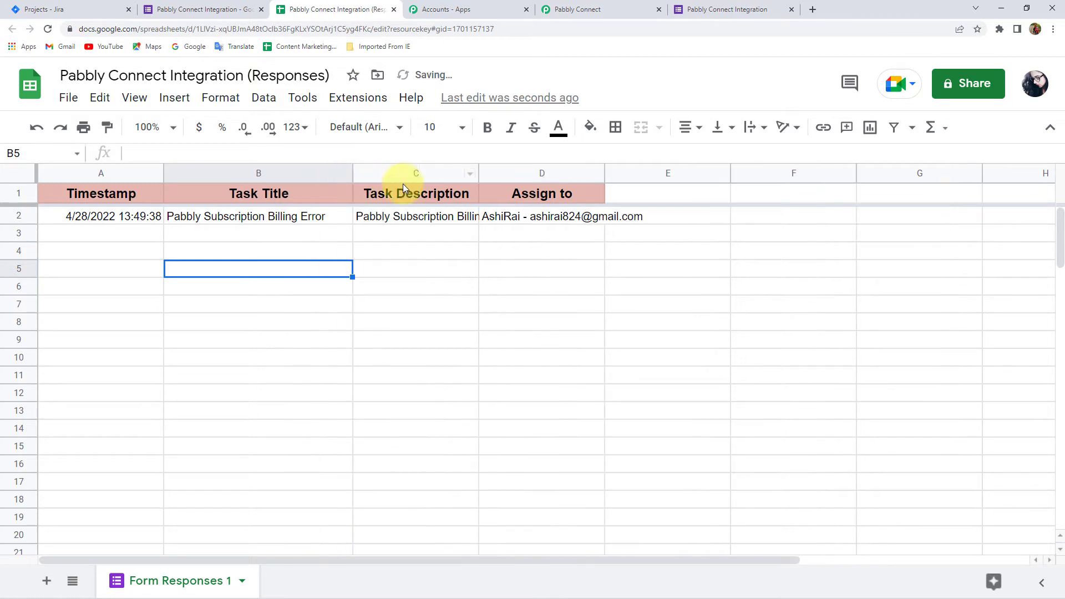
drag(477, 173, 634, 194)
drag(761, 173, 806, 210)
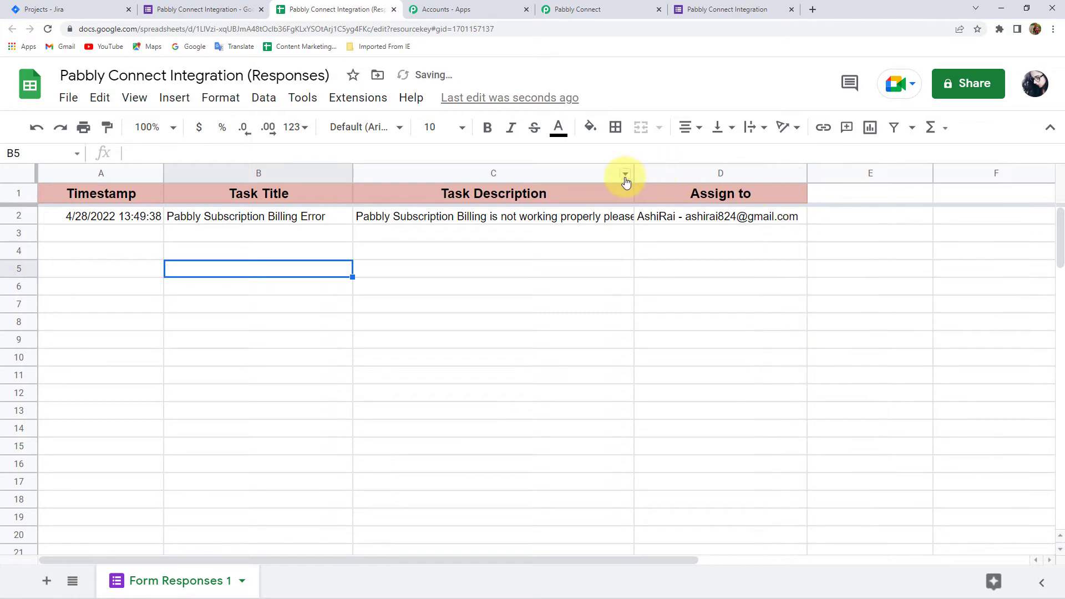
drag(633, 174, 787, 183)
click(732, 181)
click(742, 176)
click(771, 254)
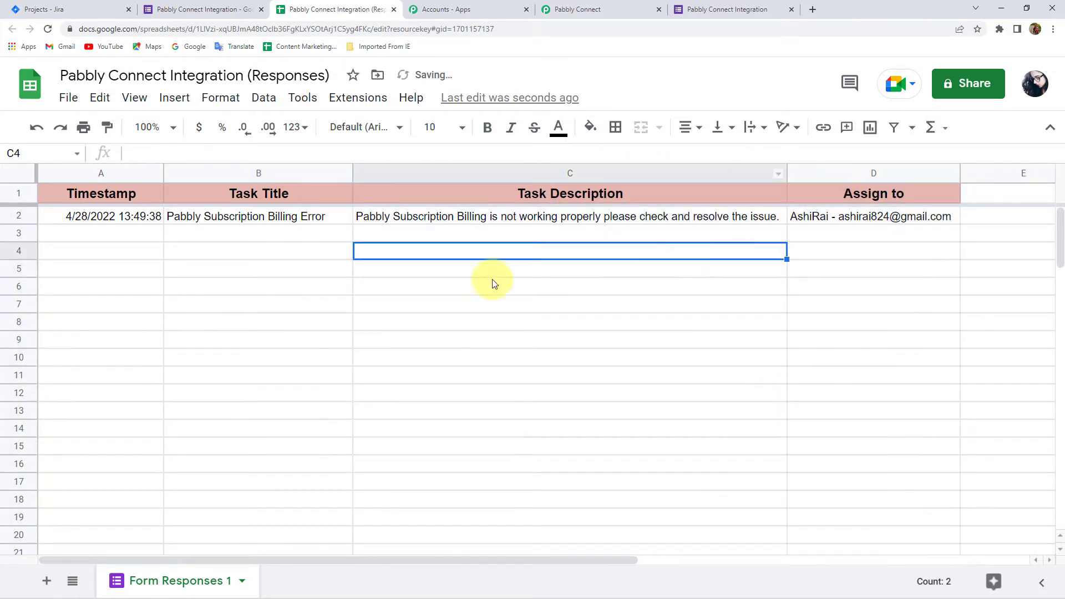
click(95, 219)
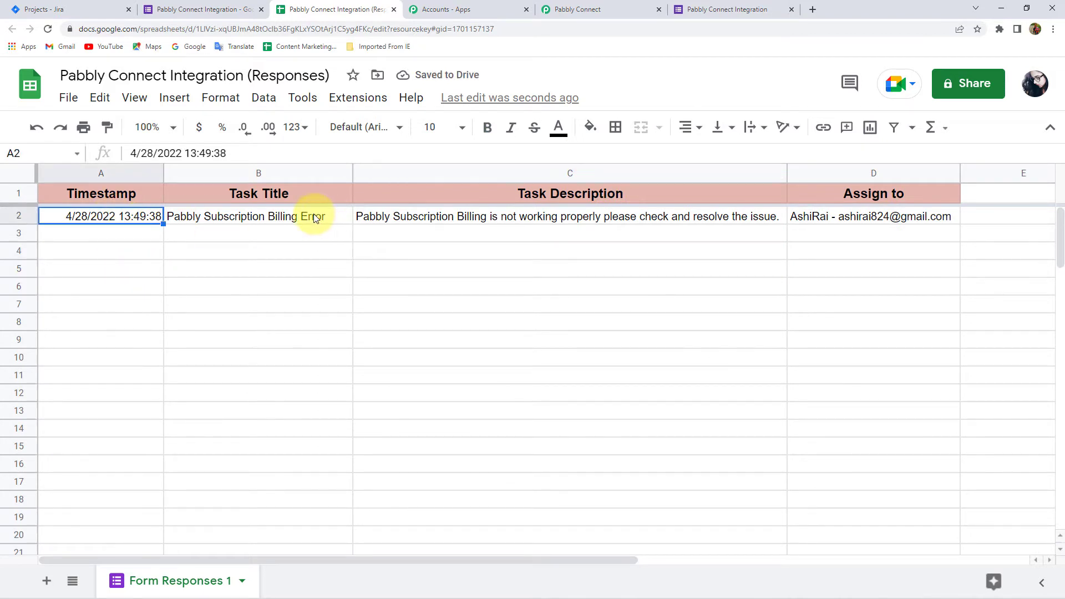
click(304, 215)
click(666, 216)
click(854, 214)
click(773, 274)
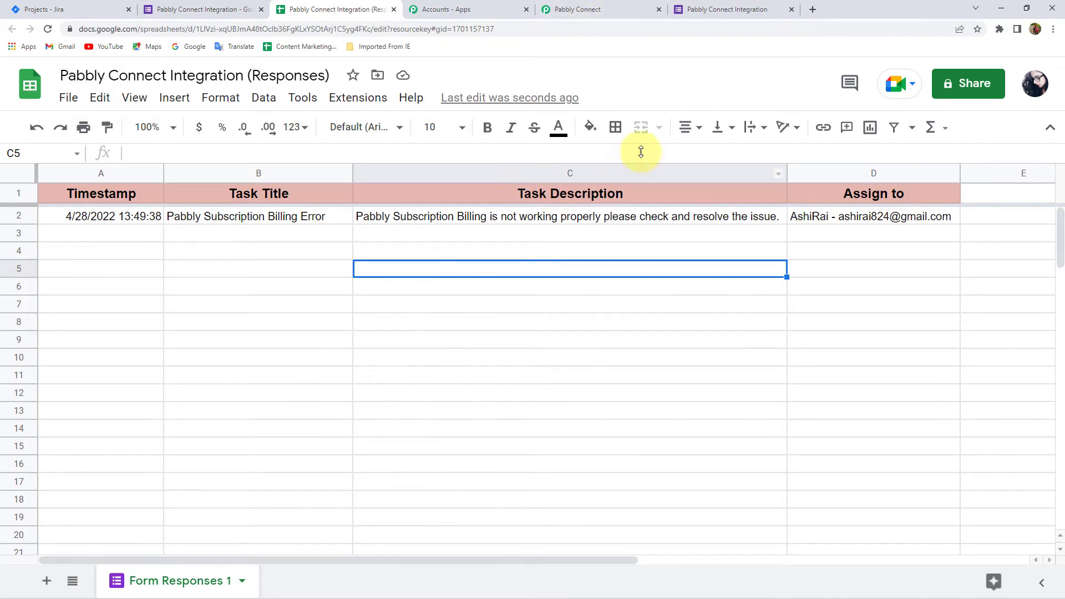
- Search the add-ons marketplace for Pabbly Connect Webhooks, check whether it is installed, and close the marketplace
click(359, 99)
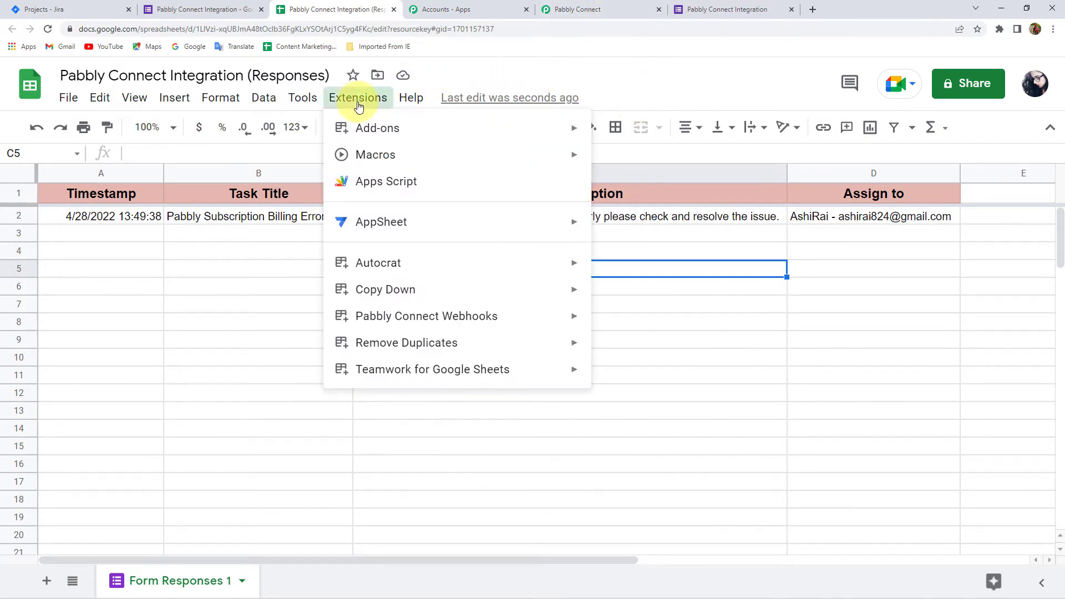
mouse_move(366, 128)
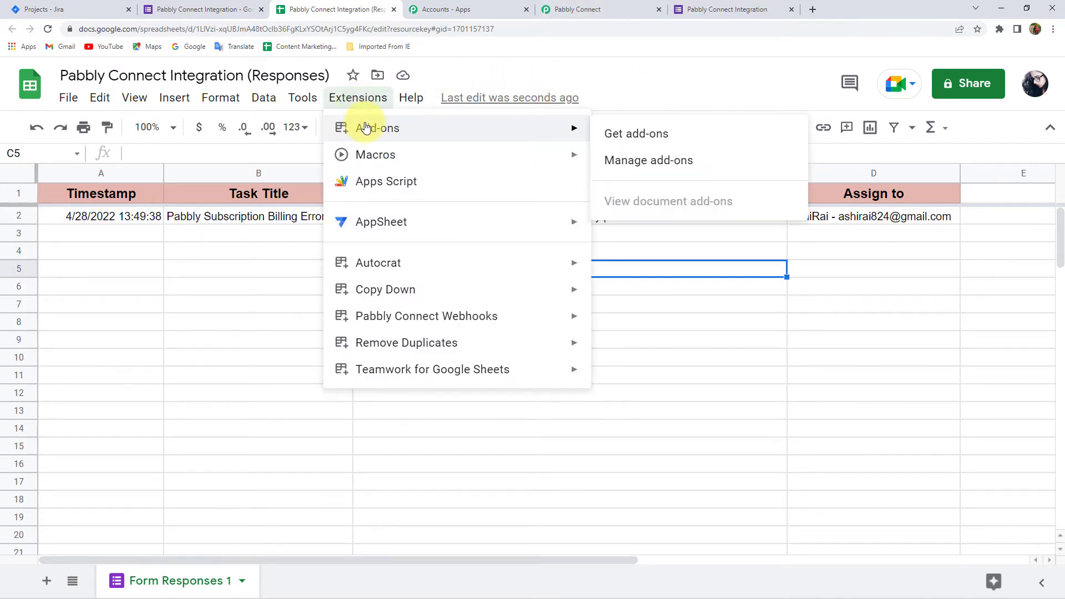
click(715, 129)
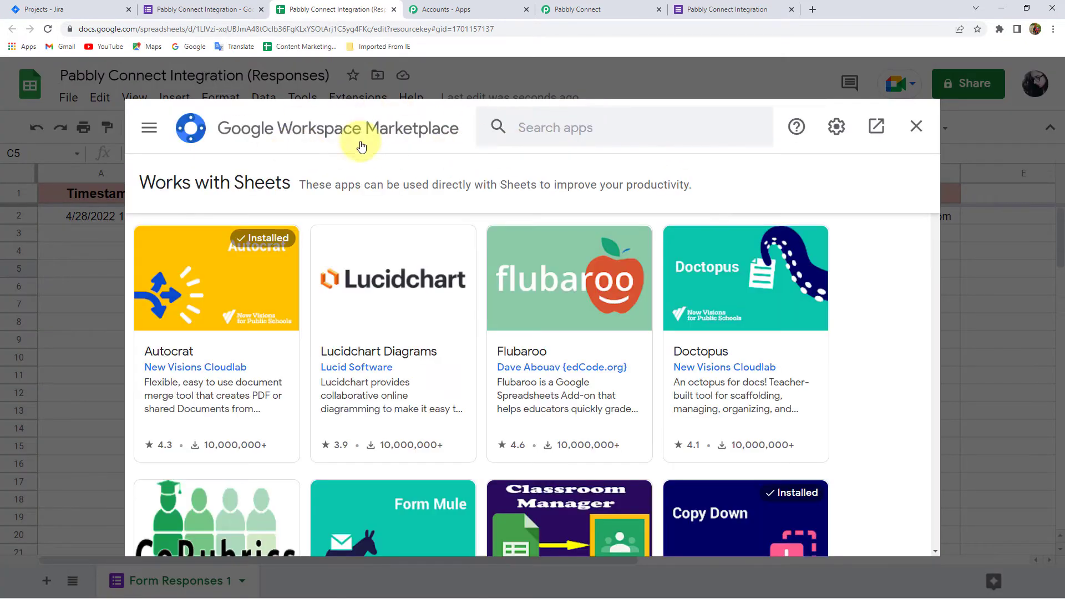
click(611, 128)
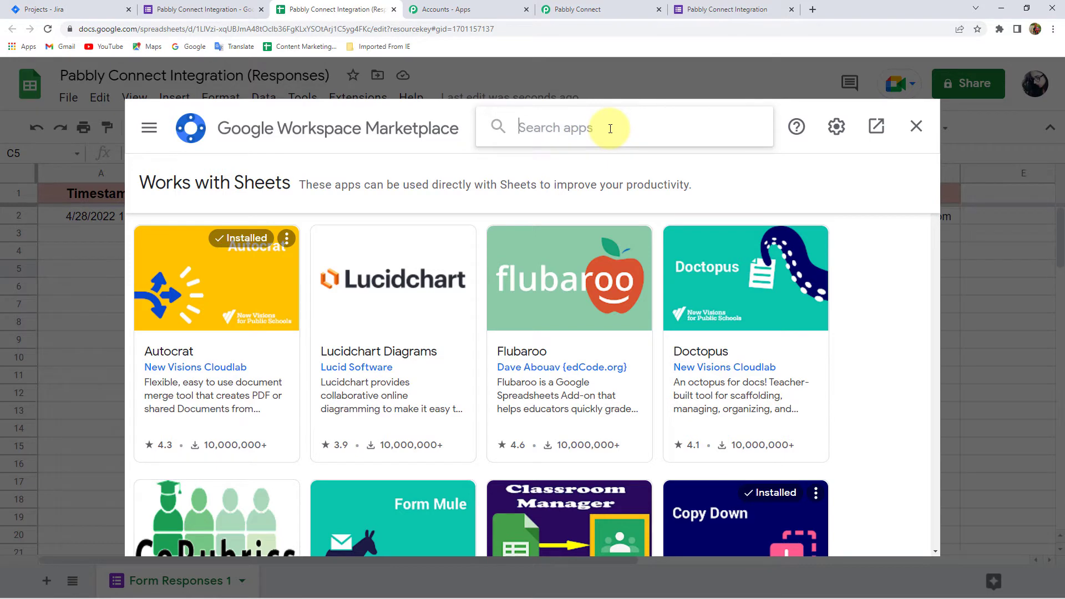
text(Pabbly)
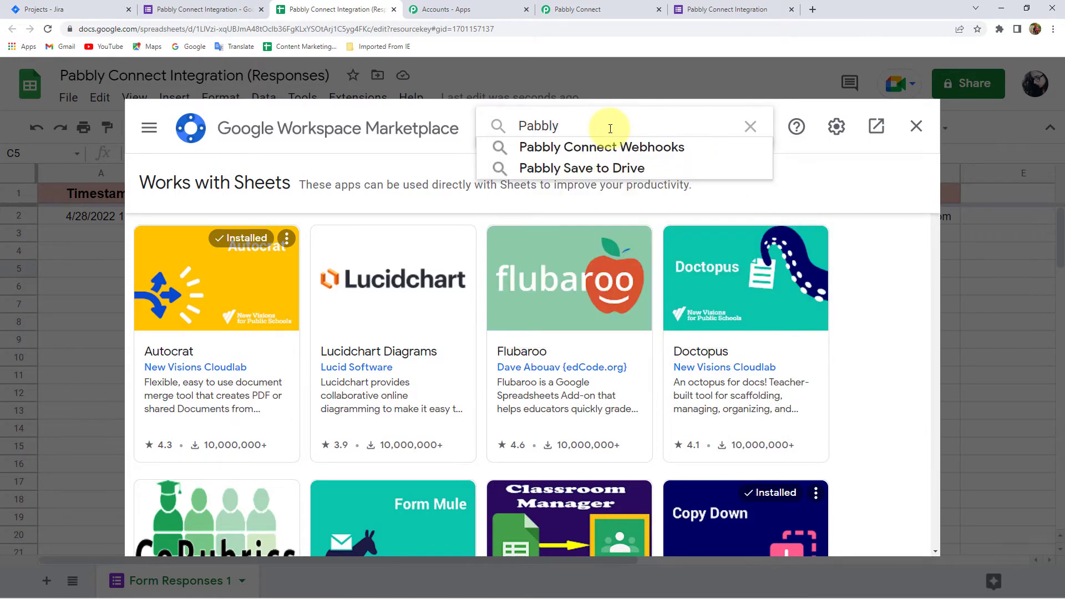
click(613, 147)
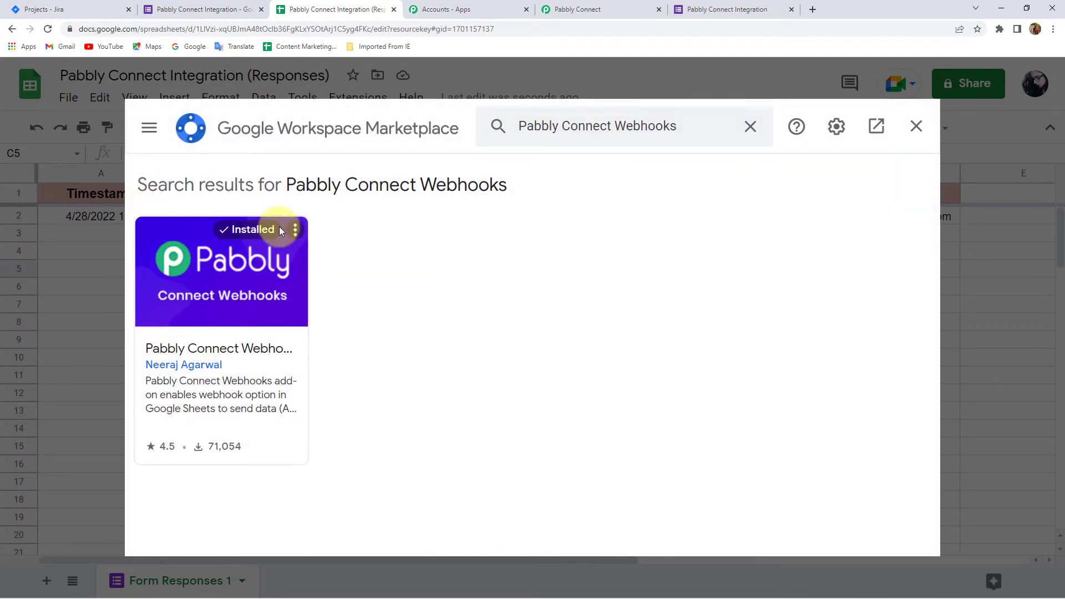
double_click(257, 231)
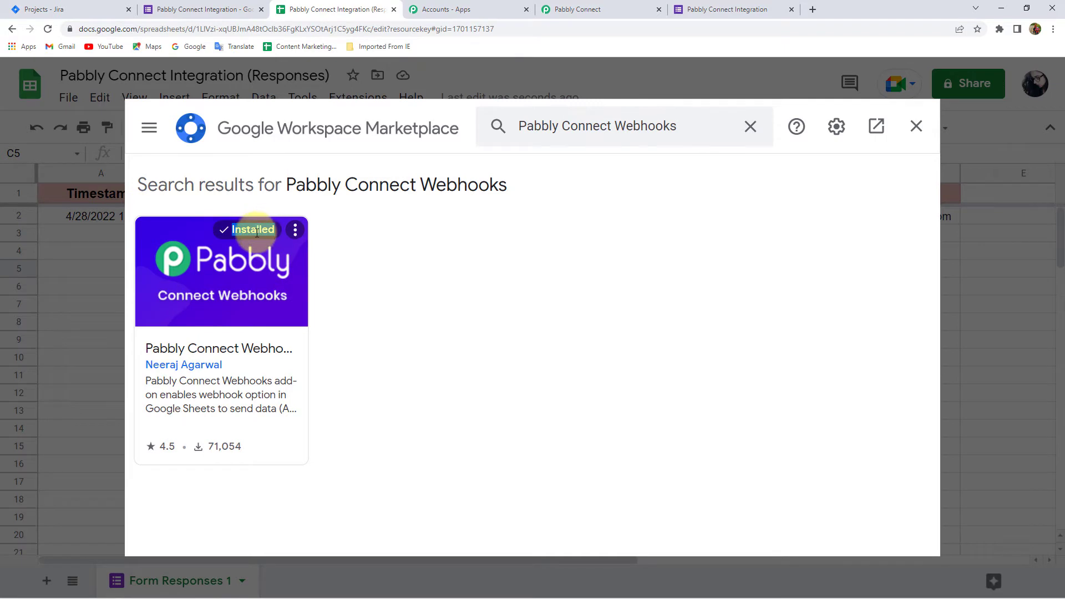
click(331, 239)
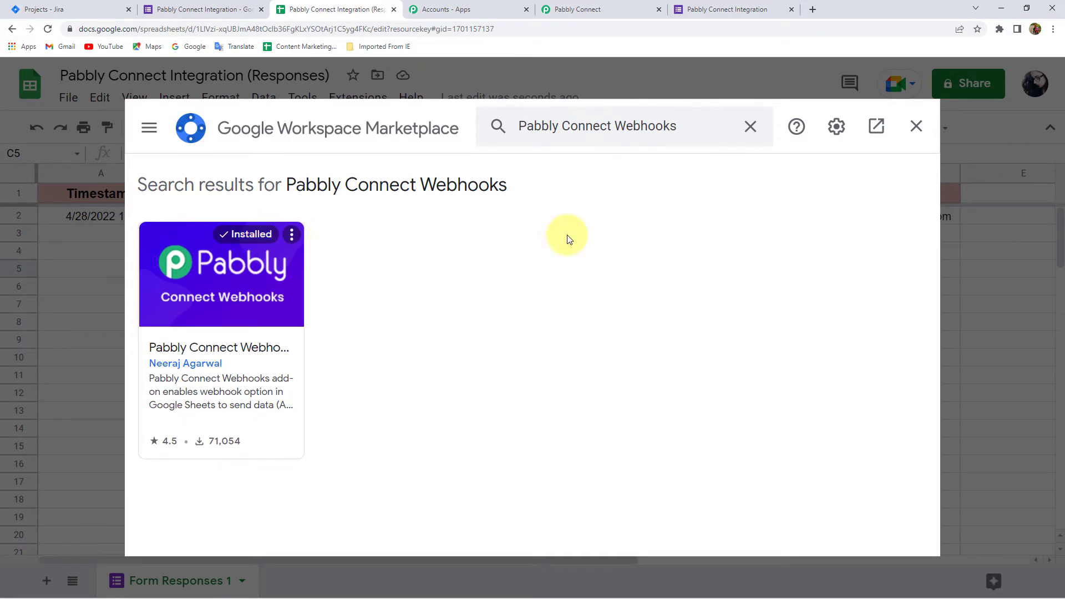
click(915, 128)
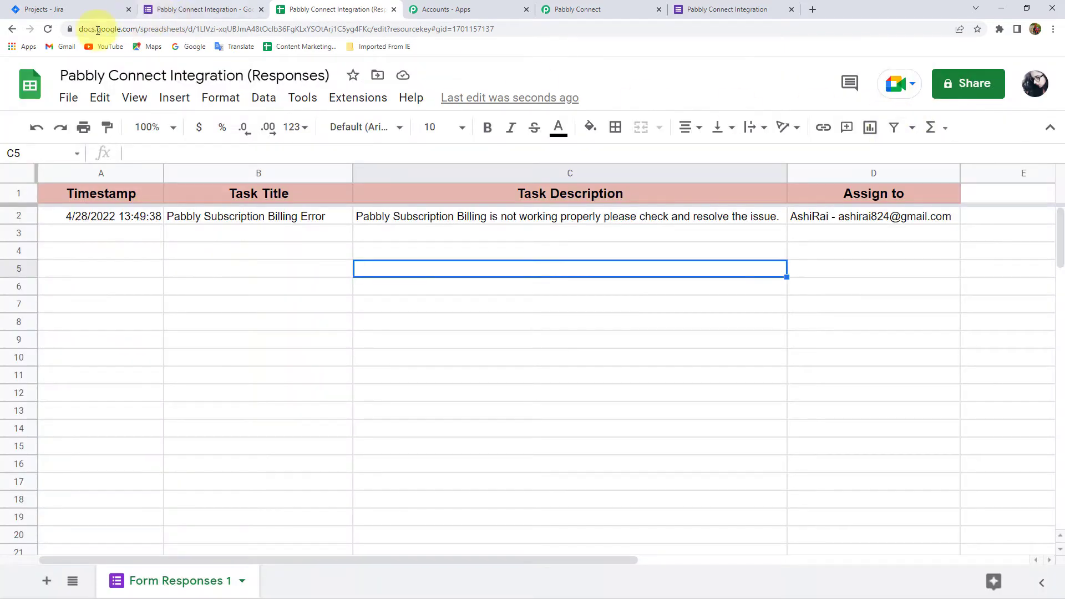
- Reload the response spreadsheet and try to start the Pabbly Connect Webhooks initial setup, reading its fields and messages before closing it
click(47, 31)
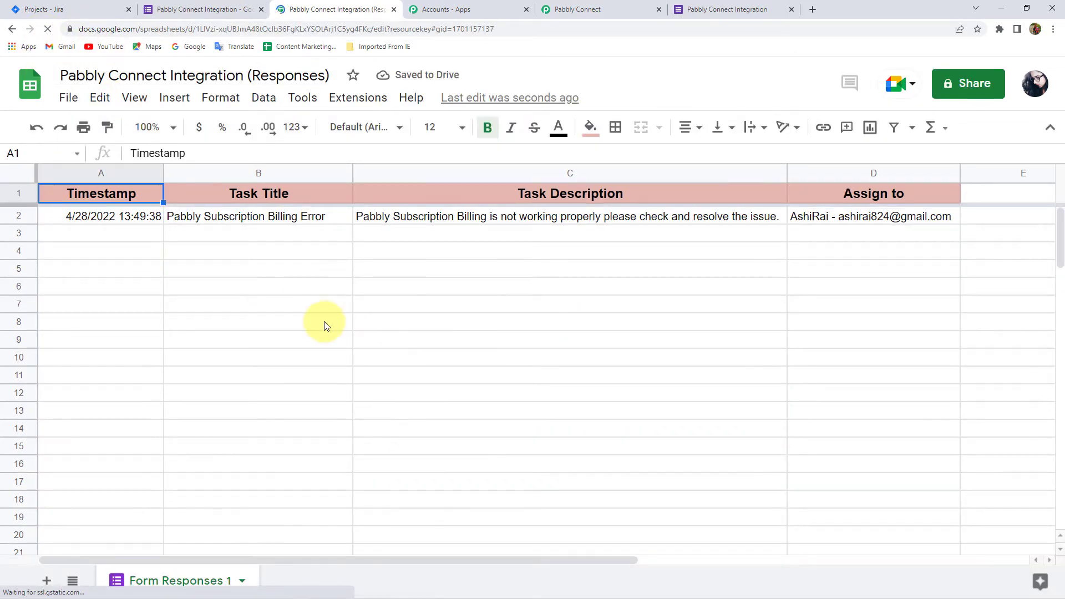
click(372, 98)
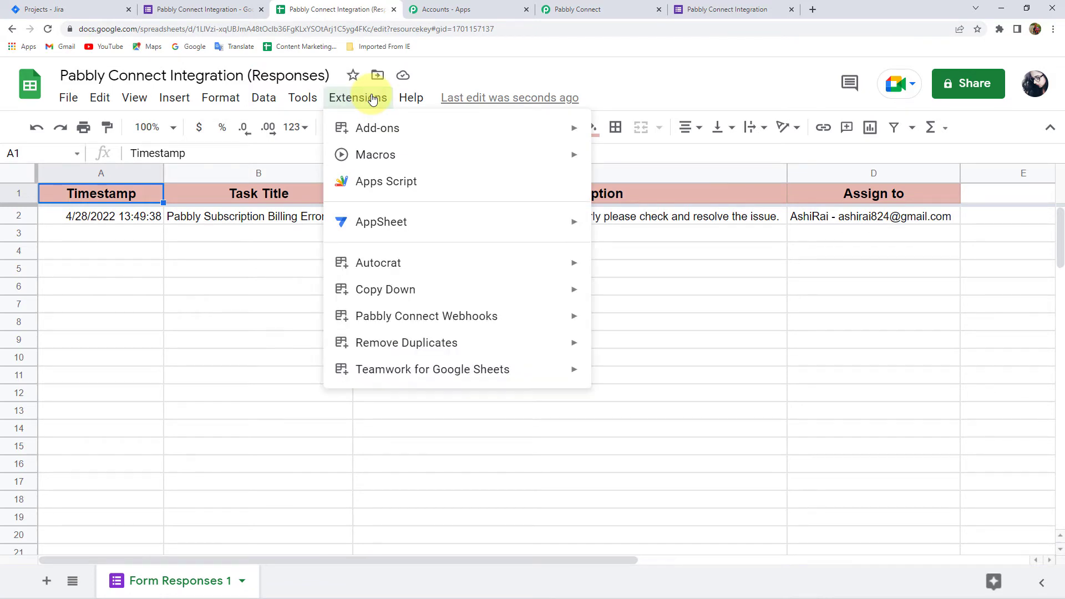
mouse_move(377, 328)
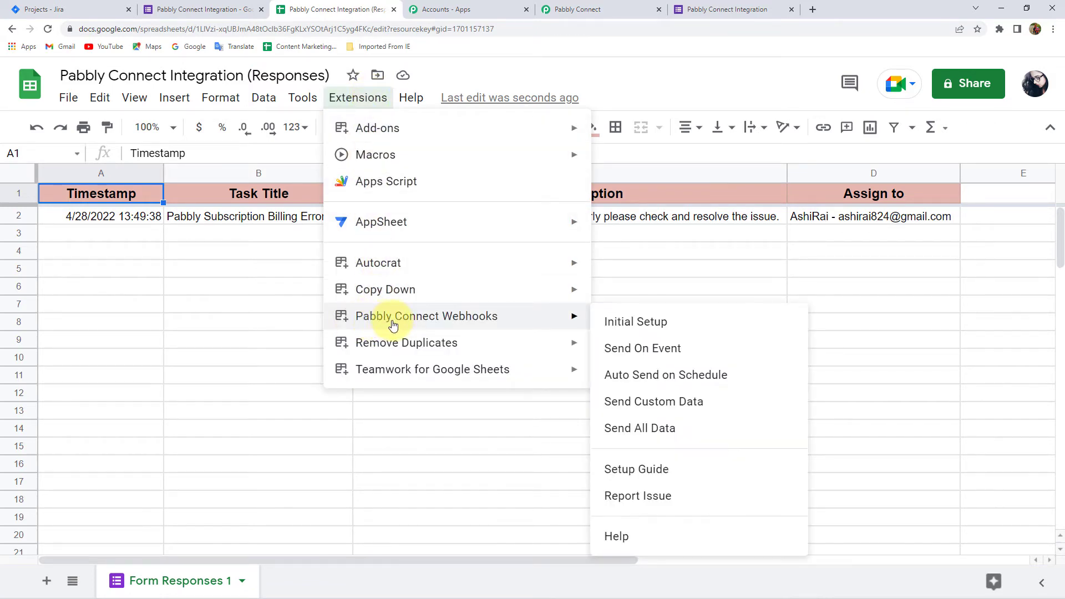
click(627, 327)
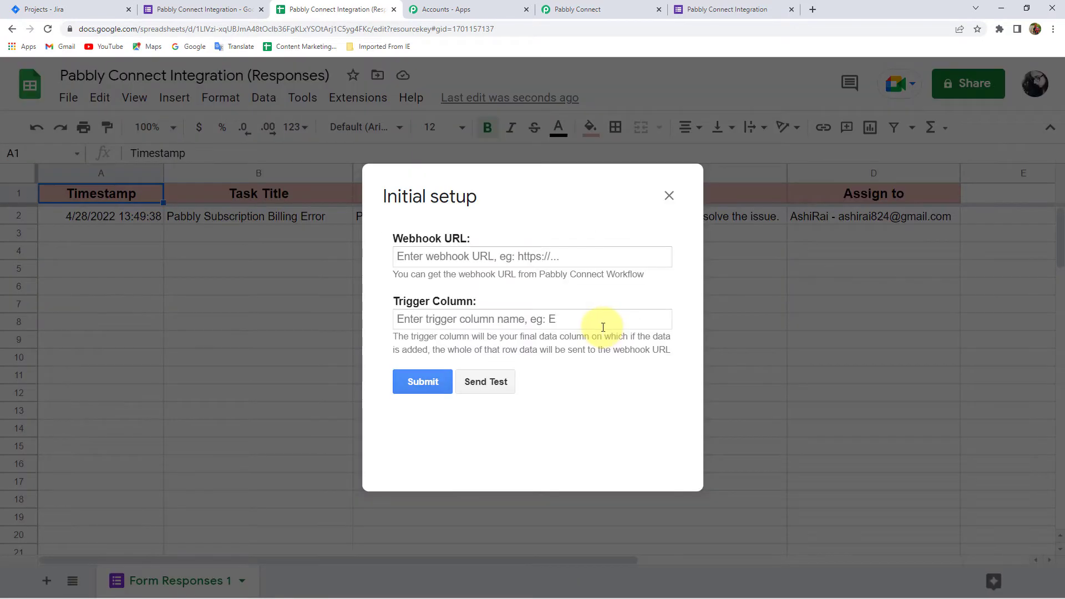
drag(400, 238, 475, 238)
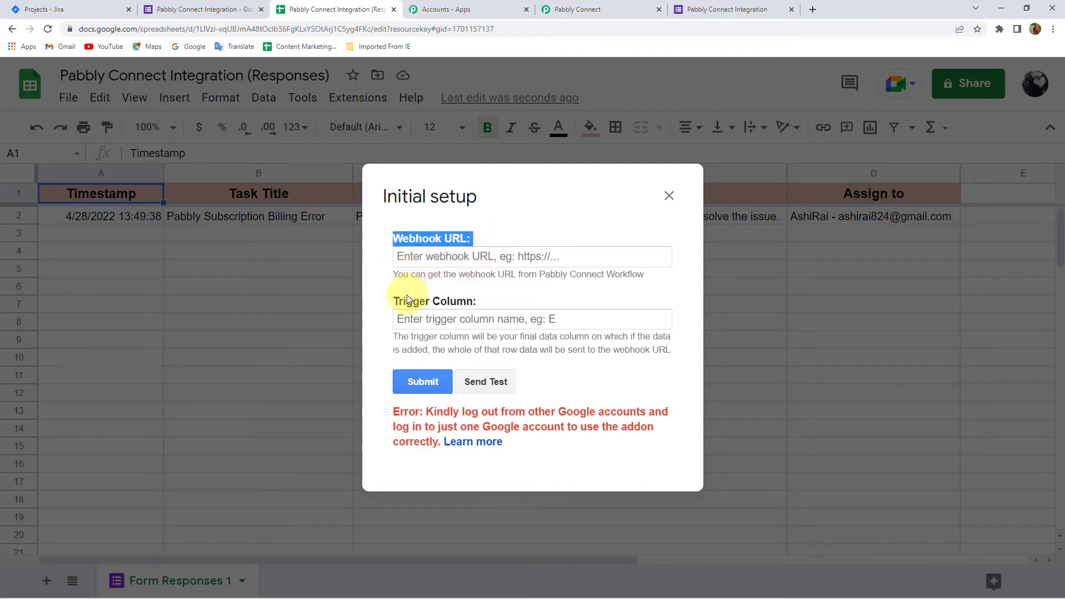
drag(395, 301, 499, 340)
click(604, 377)
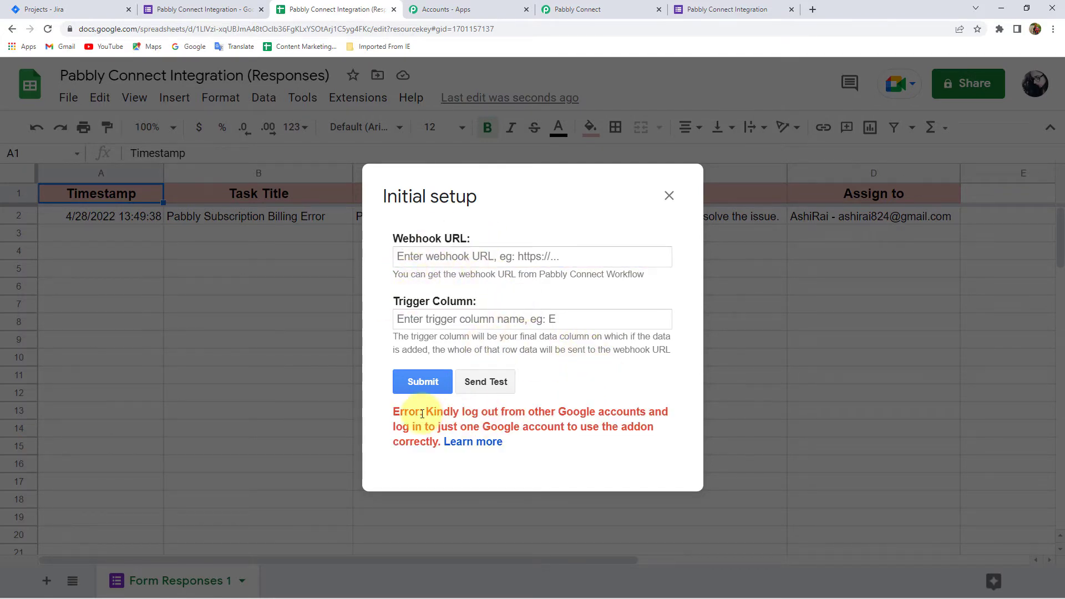
drag(426, 412, 525, 411)
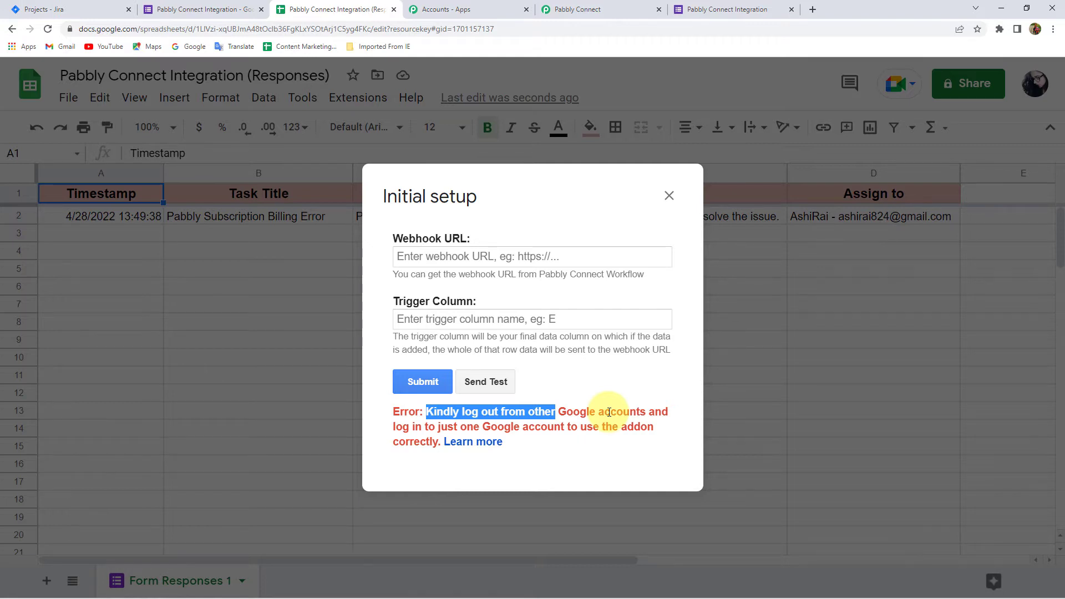
click(1053, 29)
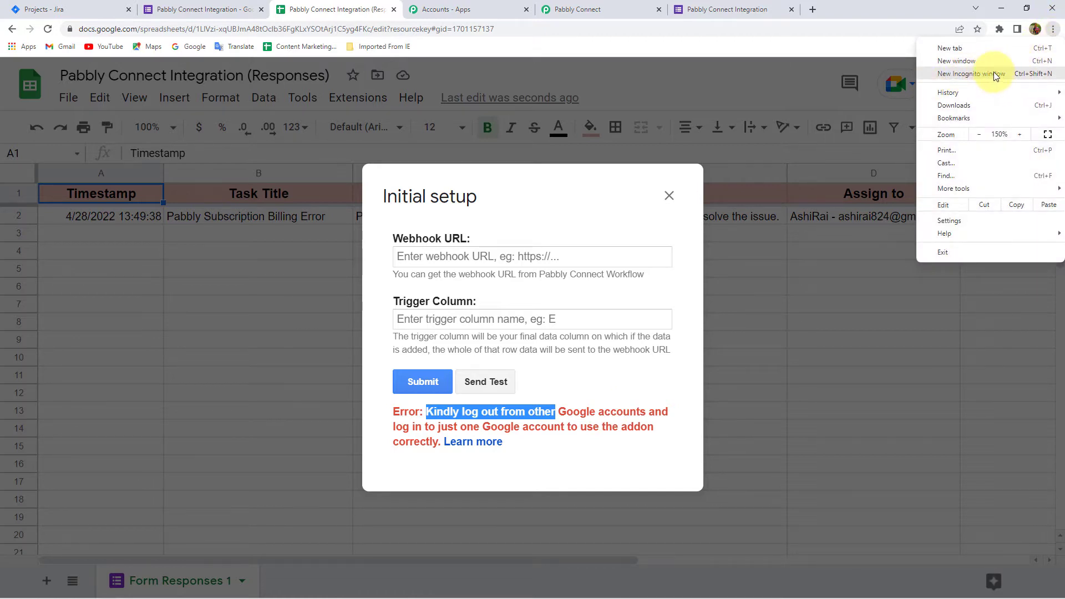
click(562, 189)
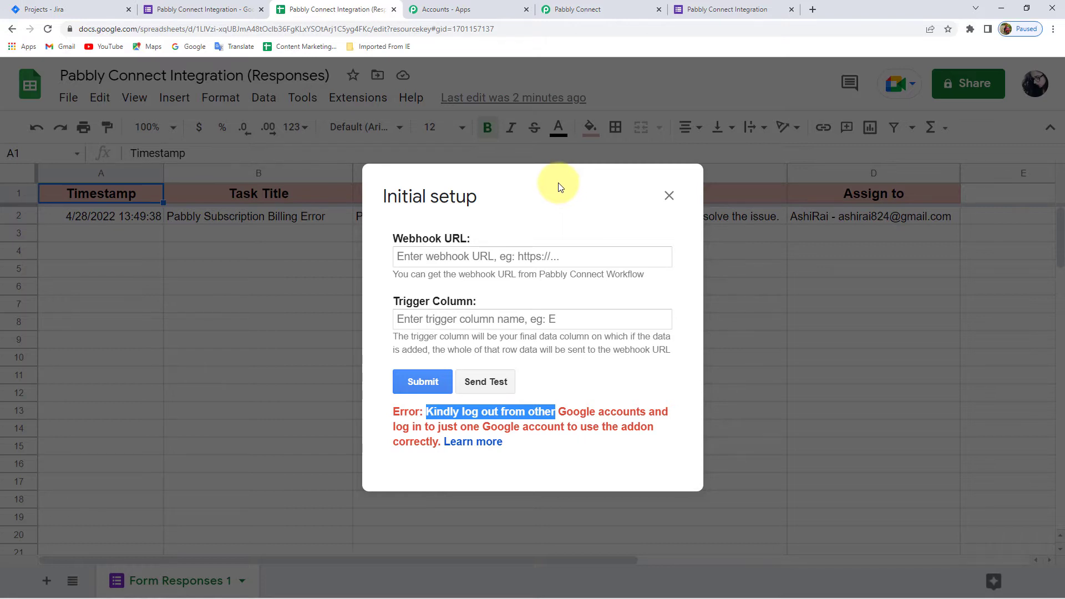
click(669, 196)
- Open the Pabbly Connect Webhooks initial setup and review the Webhook URL and Trigger Column fields
click(358, 98)
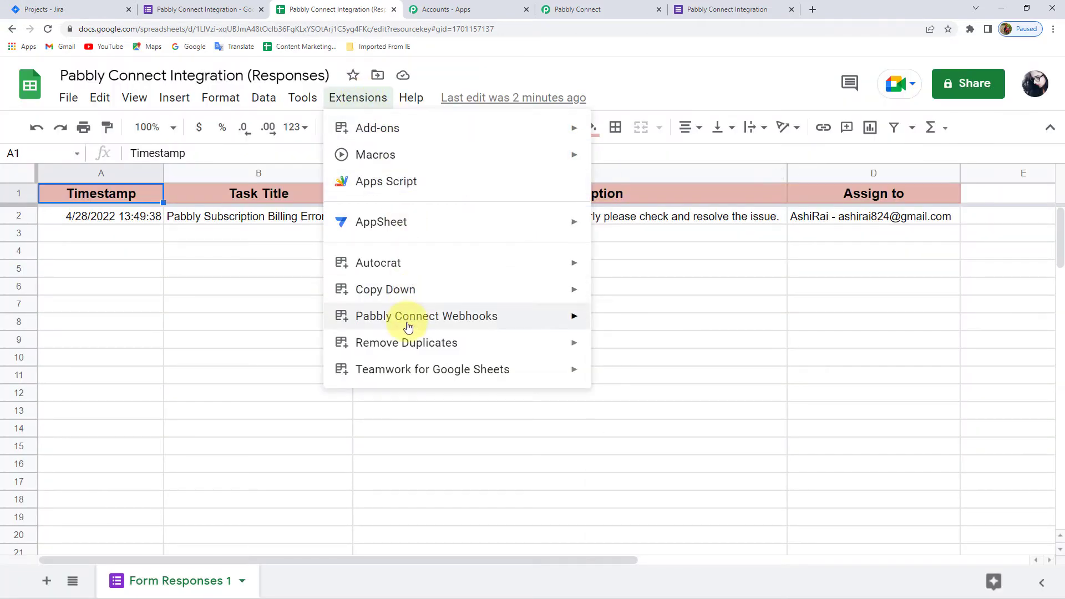
mouse_move(543, 322)
click(617, 317)
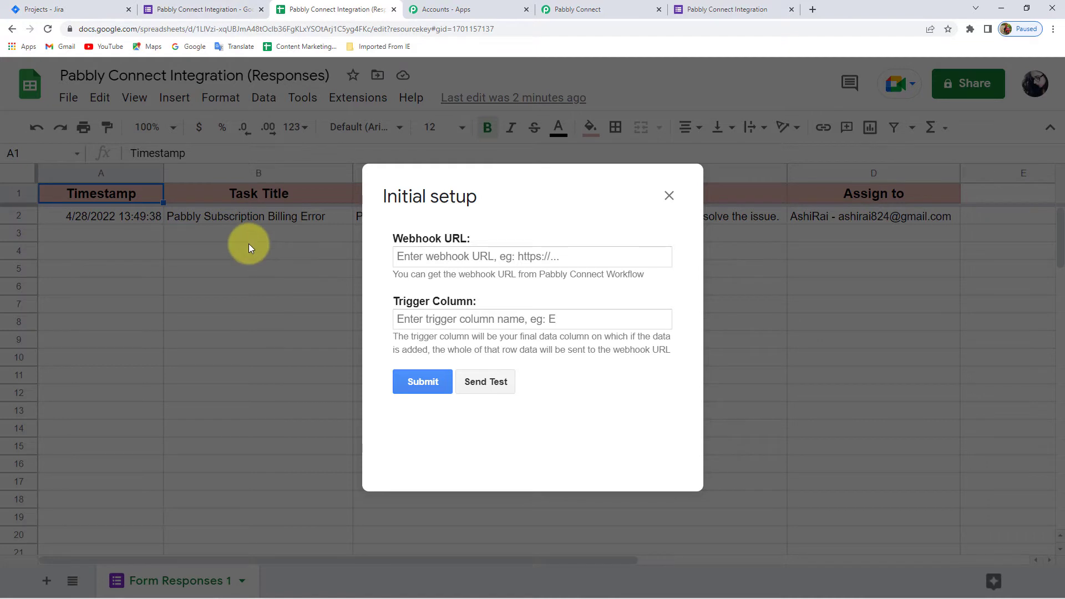
triple_click(395, 239)
drag(391, 305, 495, 302)
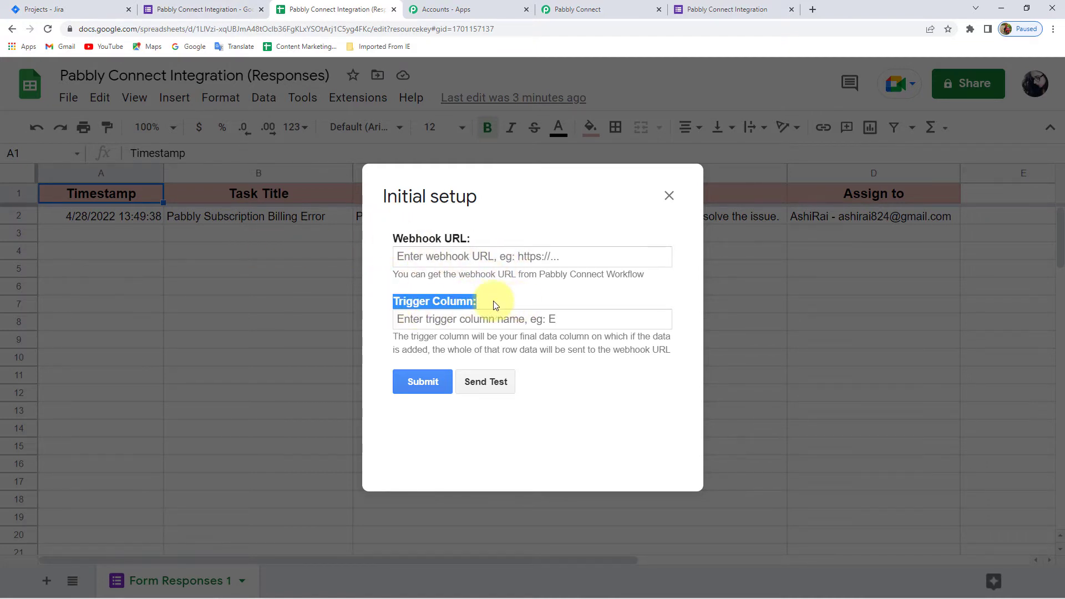
click(426, 245)
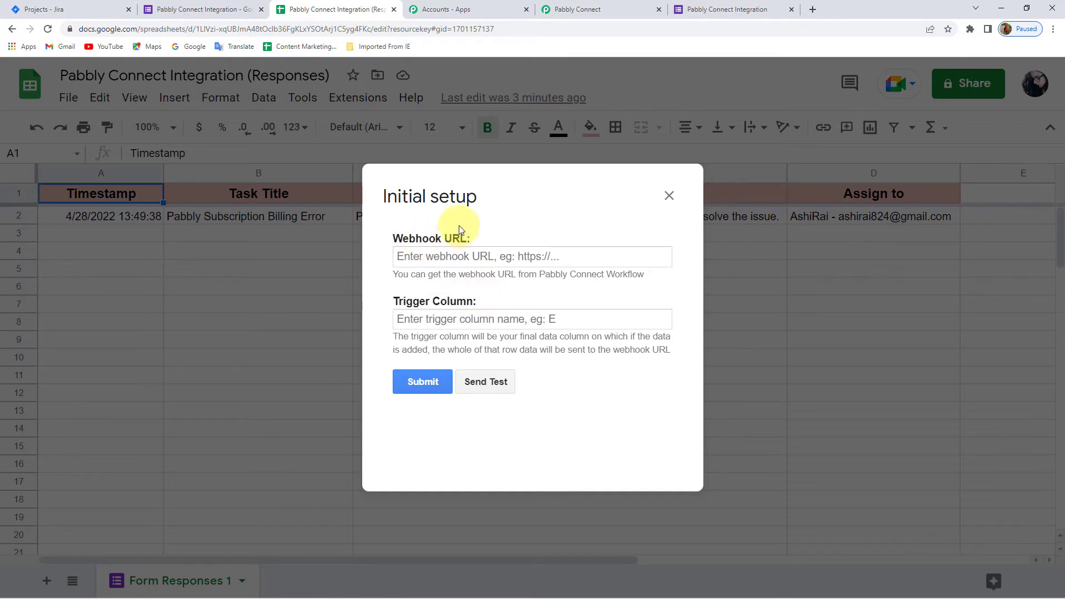
- Copy the Google Forms trigger's webhook URL from the Pabbly Connect workflow and enter it as the Webhook URL in the spreadsheet's initial setup
click(621, 9)
click(886, 283)
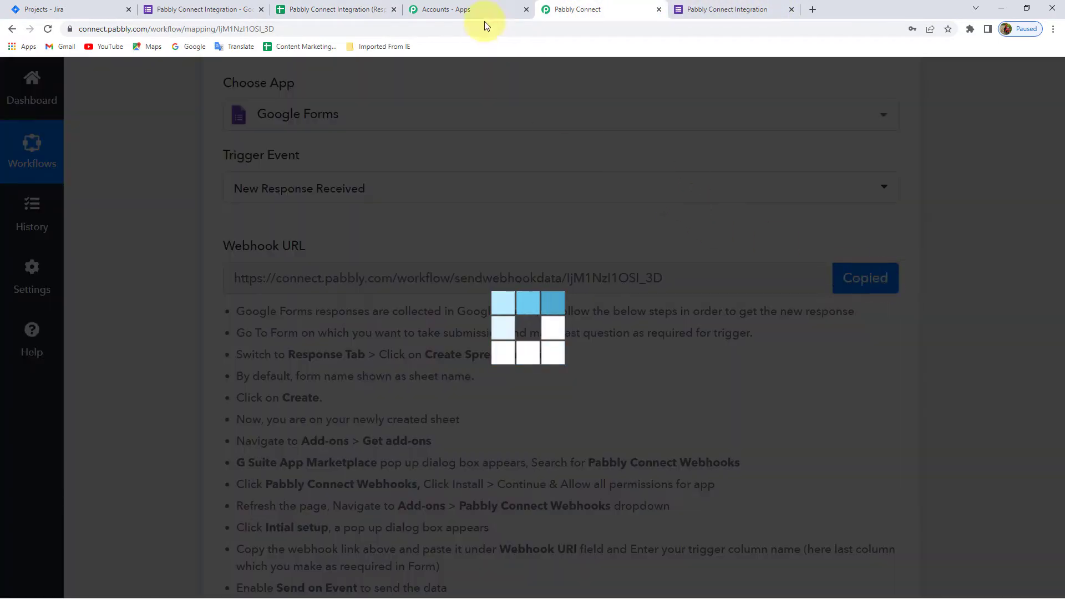
click(311, 9)
click(435, 256)
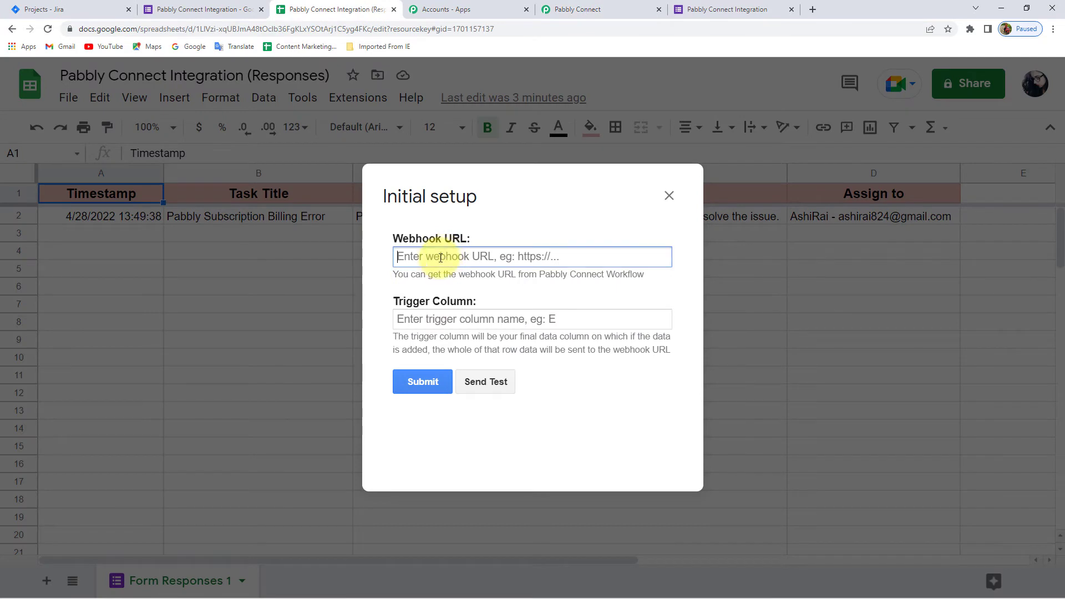
key(ctrl+v)
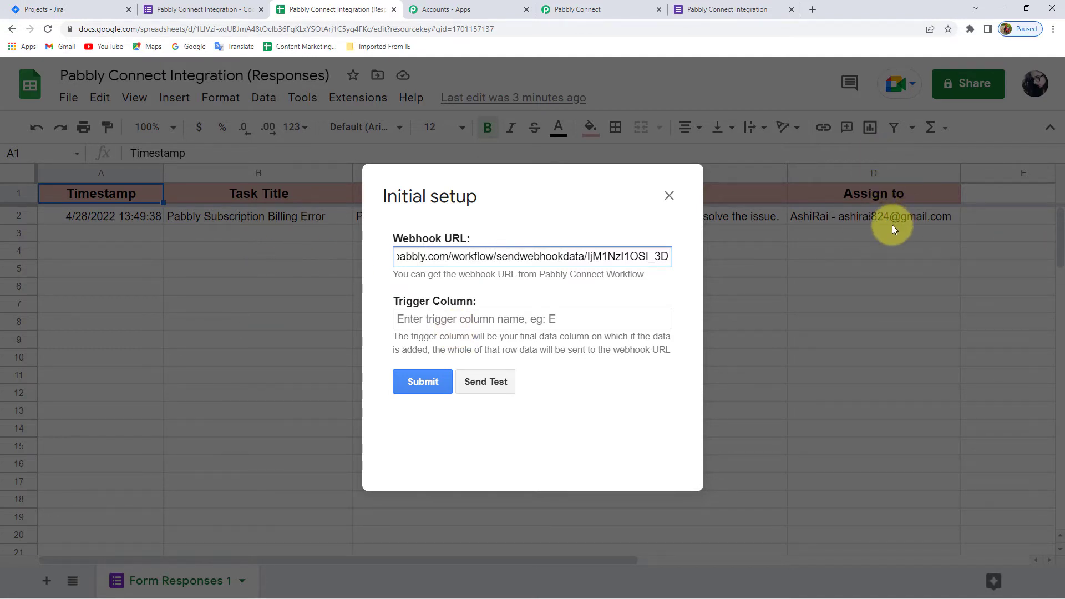
- Set the trigger column to D and send the test data to the webhook
click(466, 317)
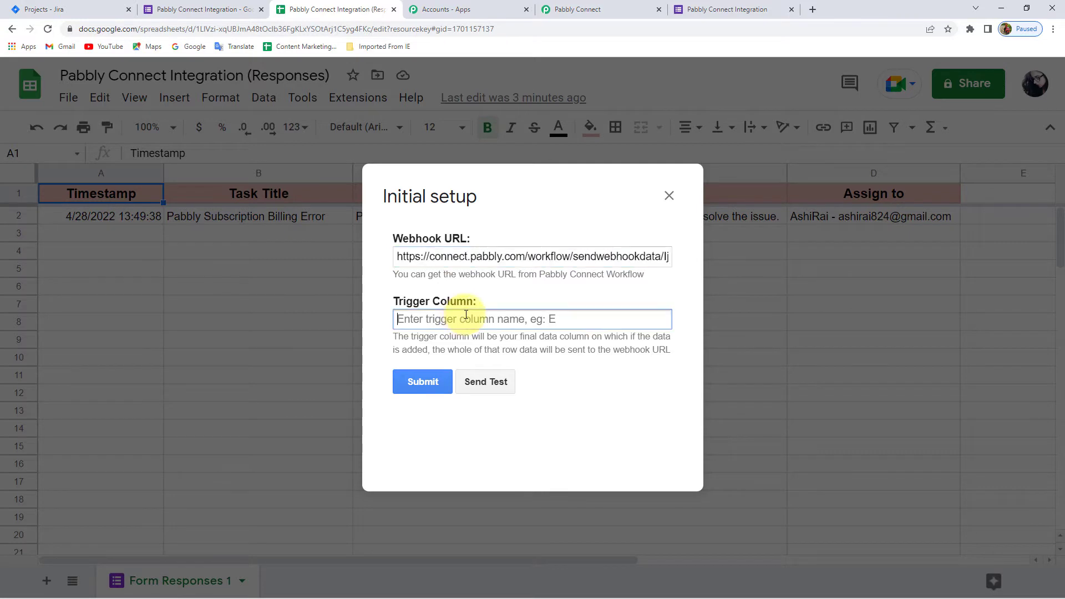
text(D)
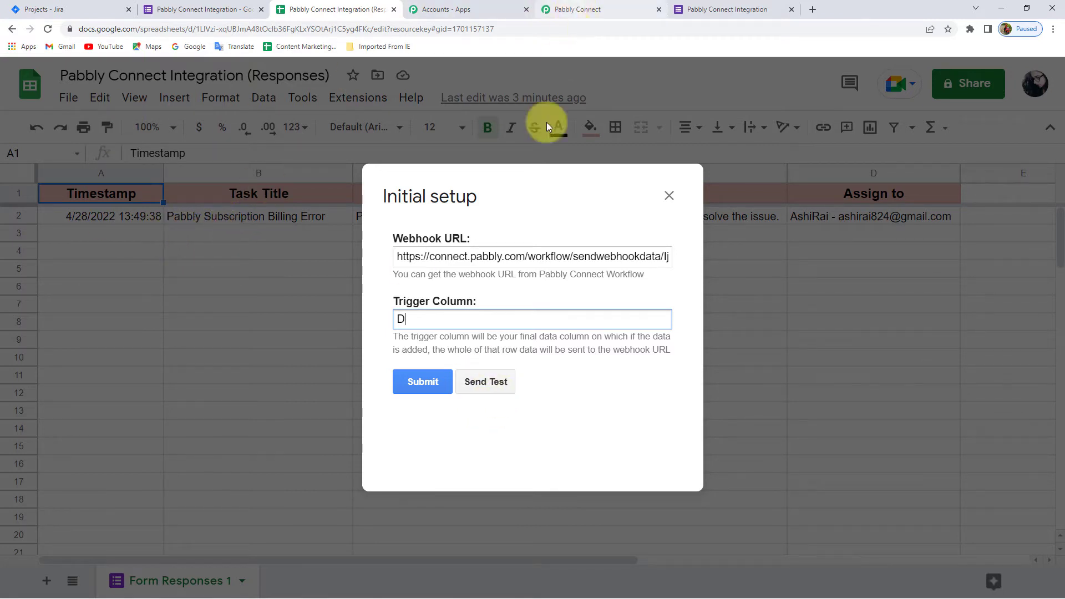
click(487, 383)
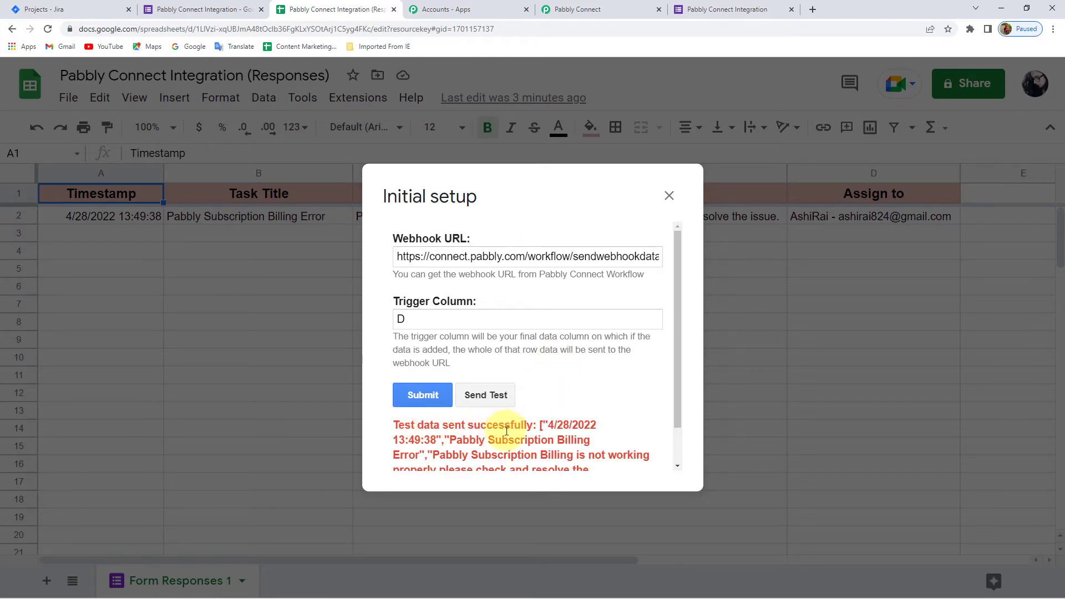
- Switch to the Pabbly Connect workflow and check the response captured by the Google Forms trigger
click(577, 10)
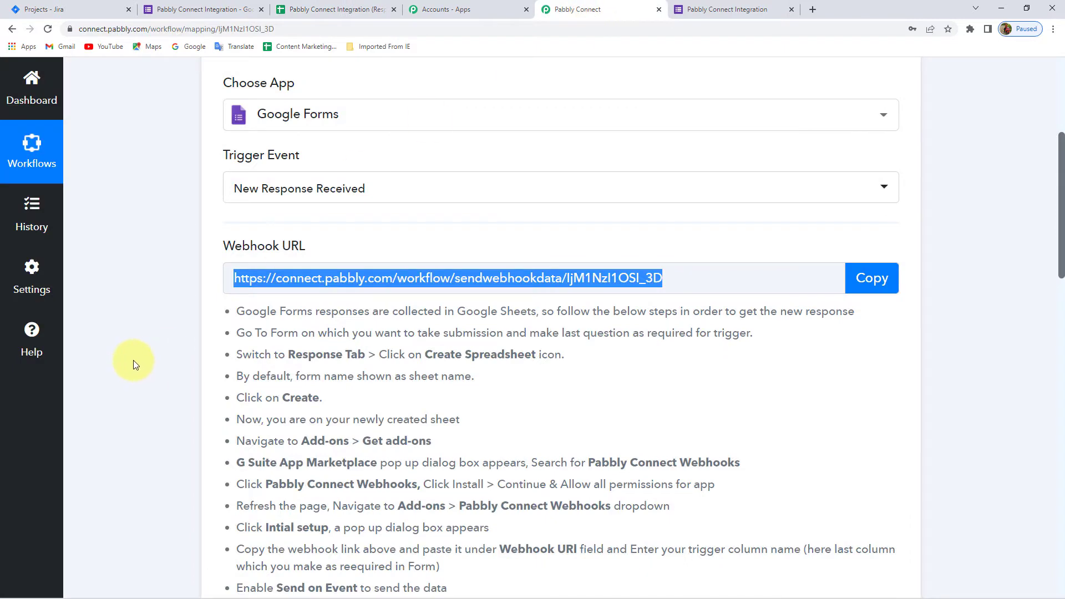
scroll(135, 358, down, 5)
scroll(134, 358, down, 3)
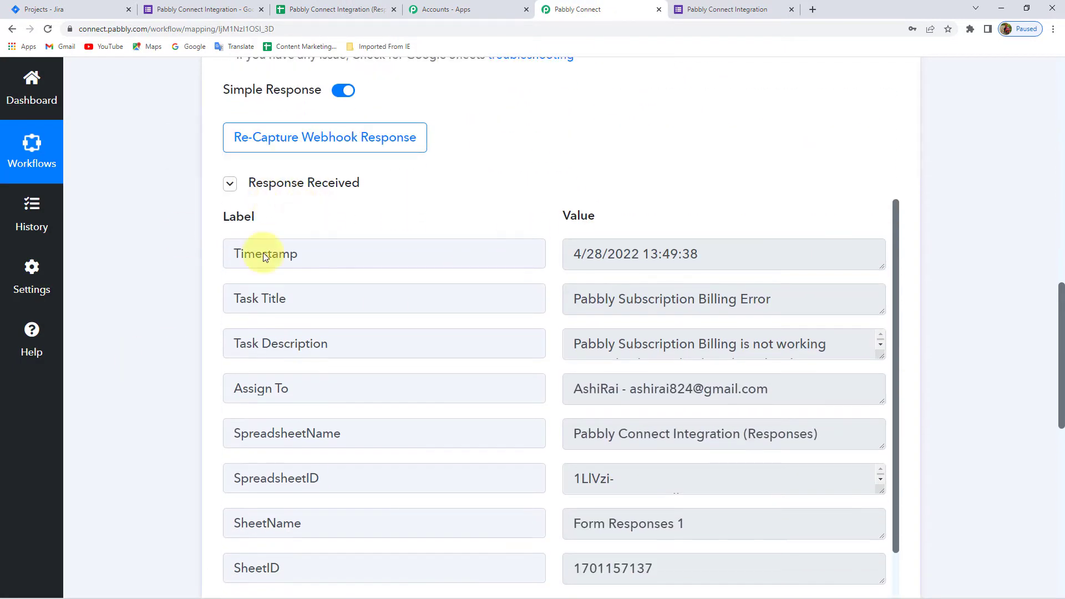
- Review the task title, task description, Assign To and spreadsheet name values in the trigger's captured response
scroll(160, 286, down, 2)
triple_click(828, 188)
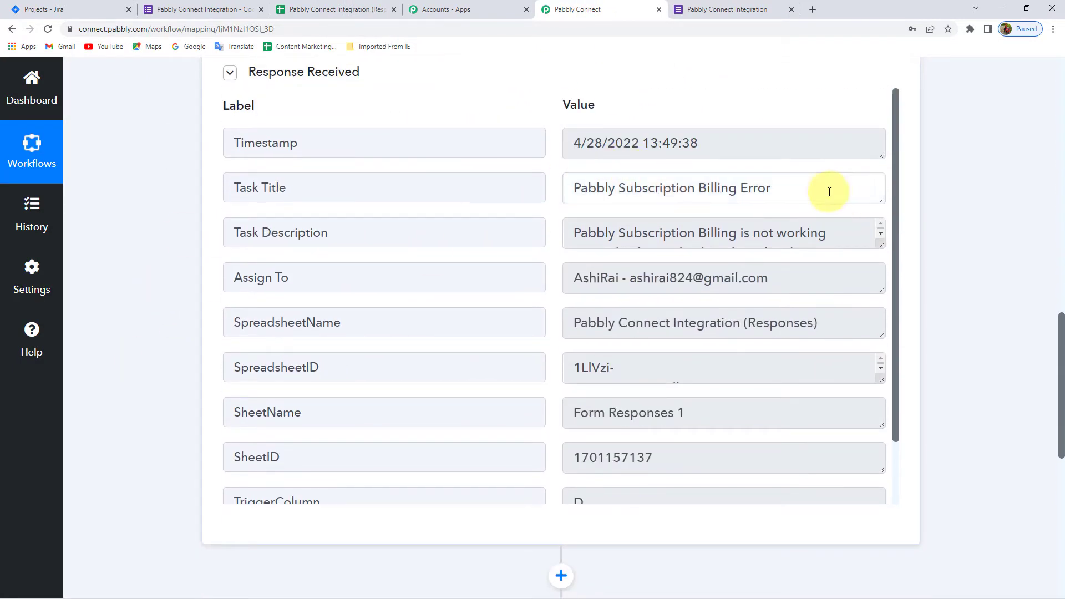
click(842, 231)
triple_click(818, 249)
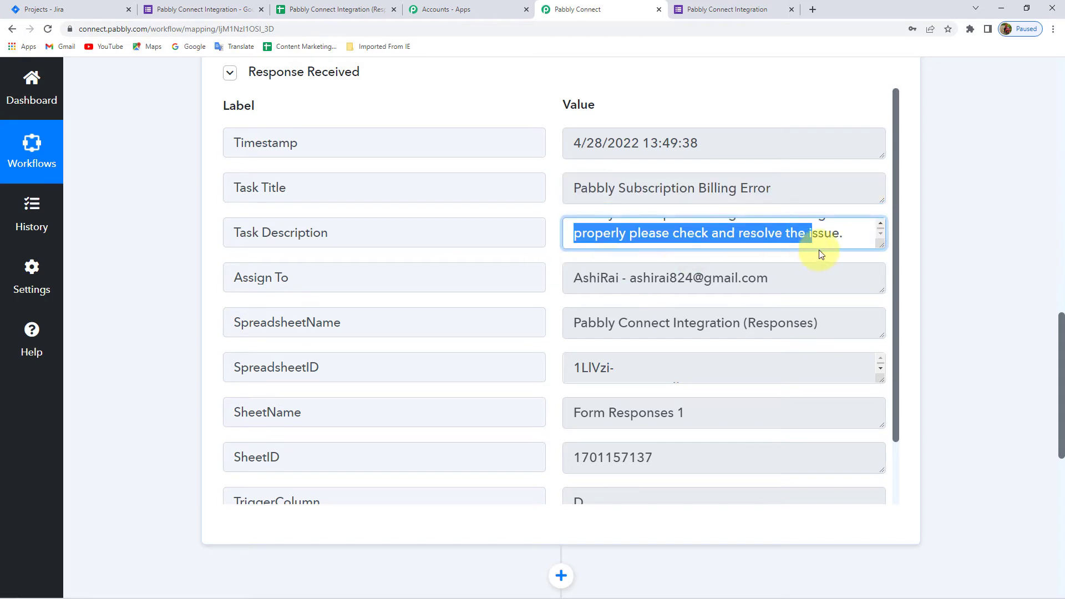
click(836, 214)
drag(771, 275, 411, 288)
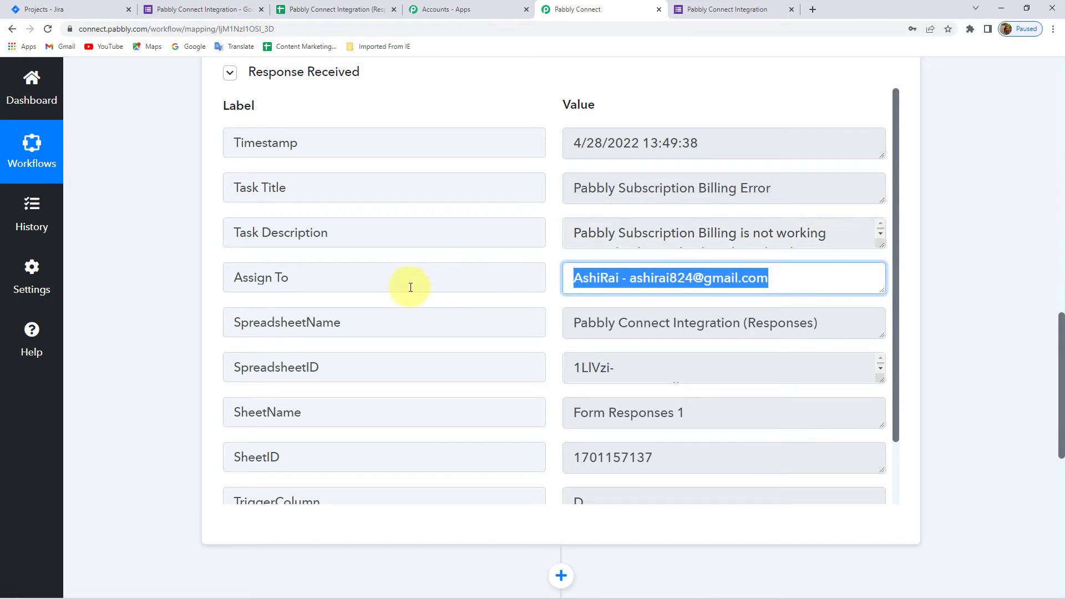
drag(578, 323, 807, 323)
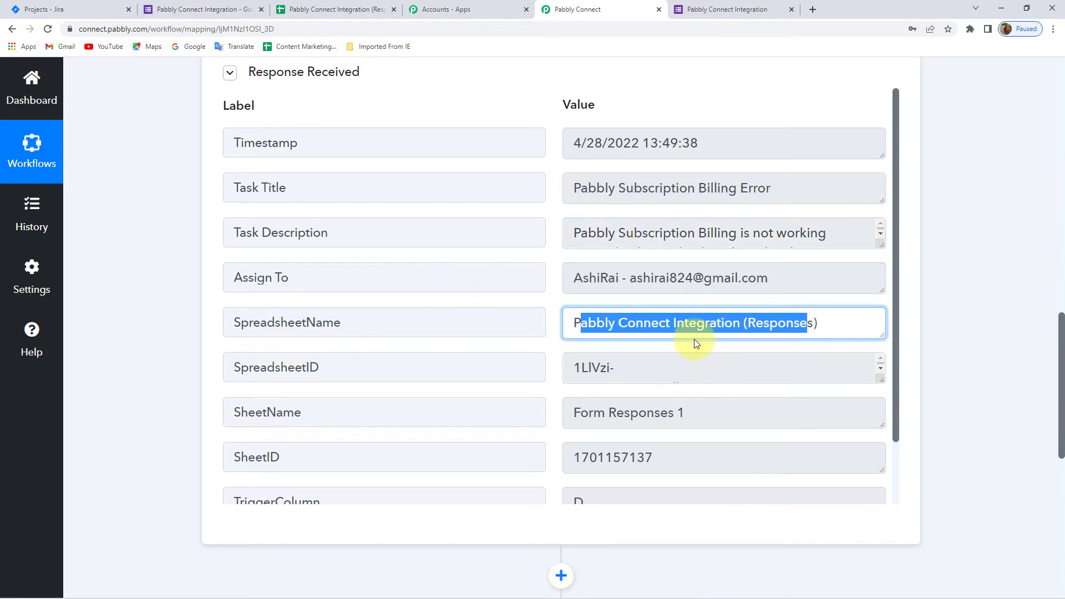
scroll(693, 339, down, 1)
scroll(692, 339, up, 1)
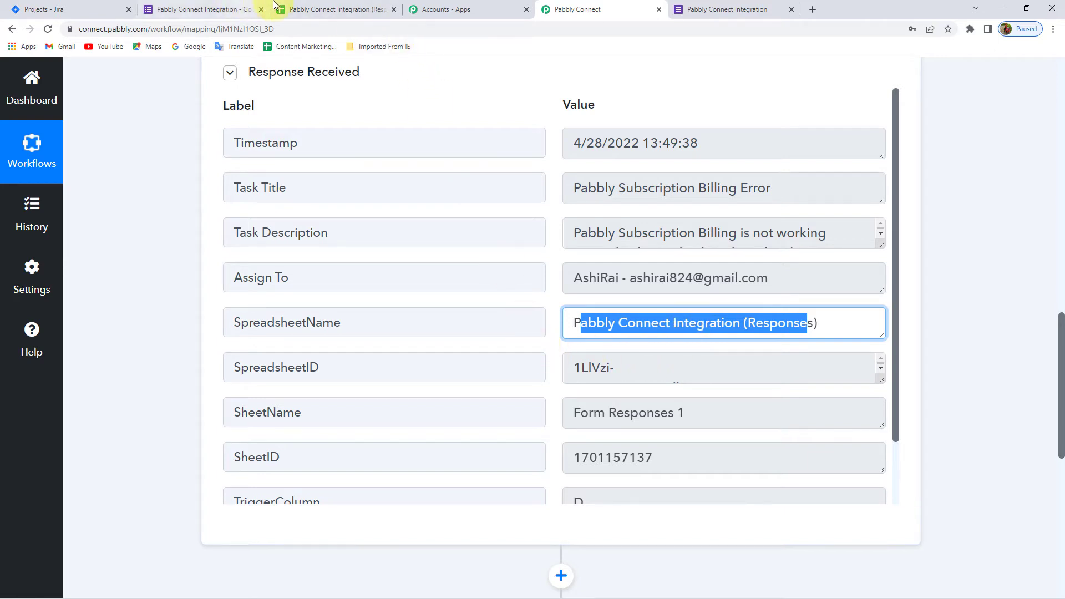
- Submit the webhook initial setup in the response spreadsheet and enable Send On Event for Pabbly Connect Webhooks
click(304, 7)
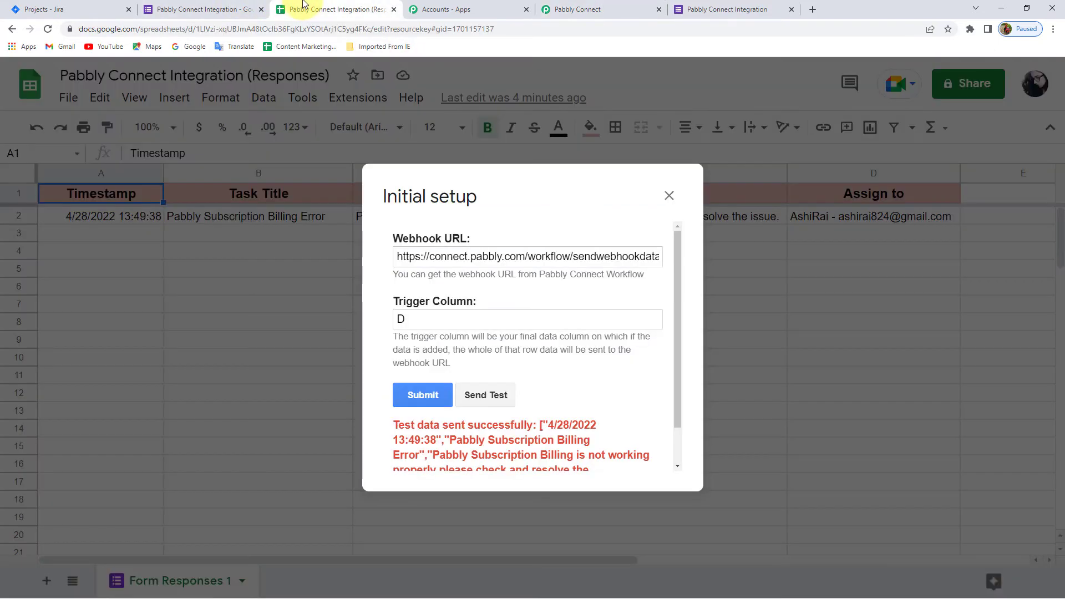
click(428, 397)
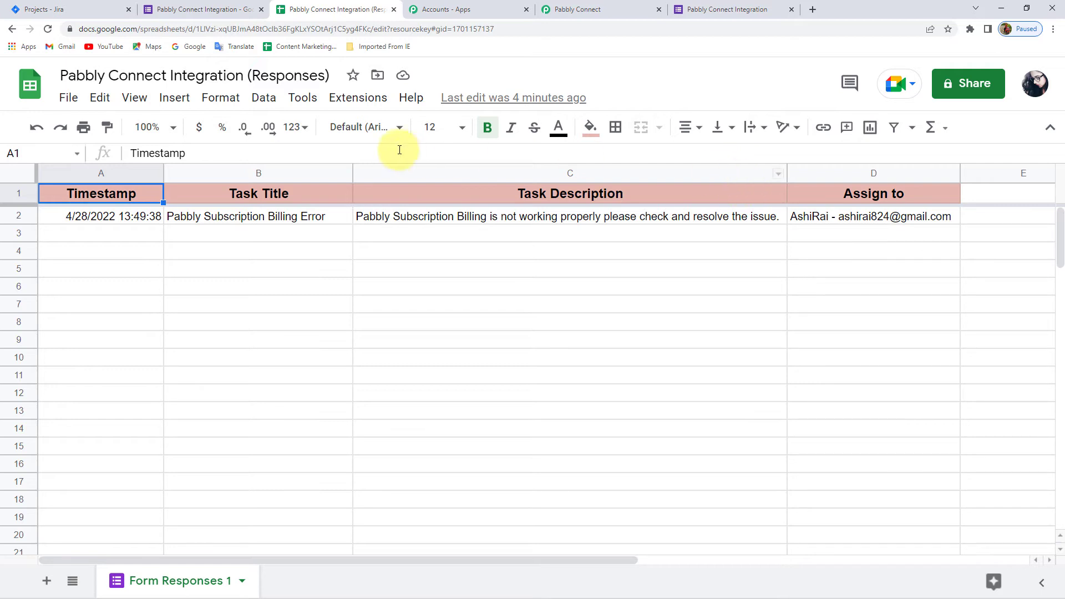
click(358, 99)
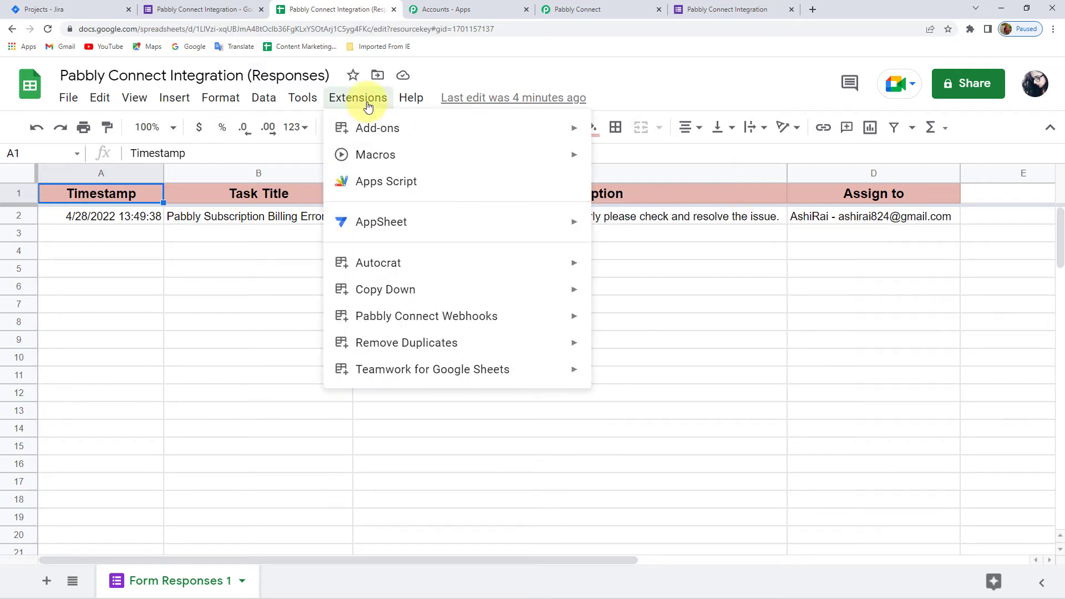
mouse_move(375, 314)
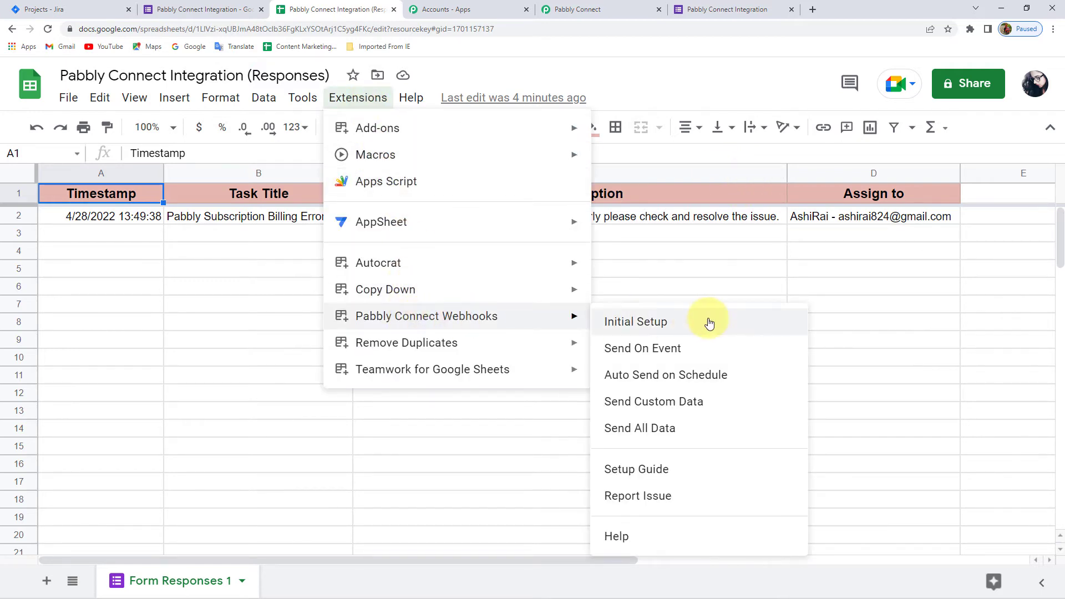
click(647, 348)
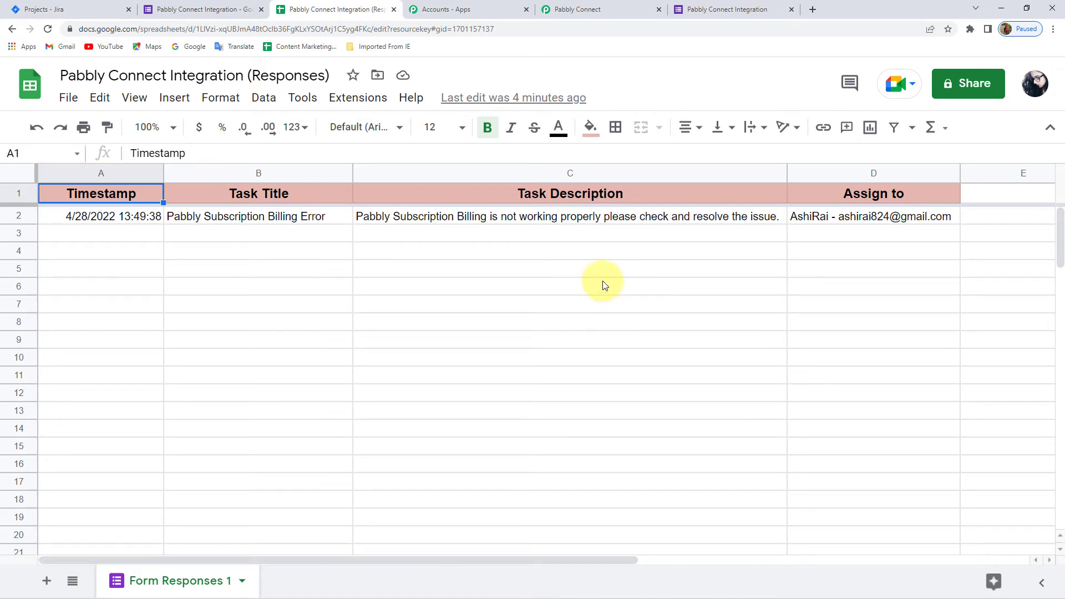
click(349, 99)
mouse_move(393, 316)
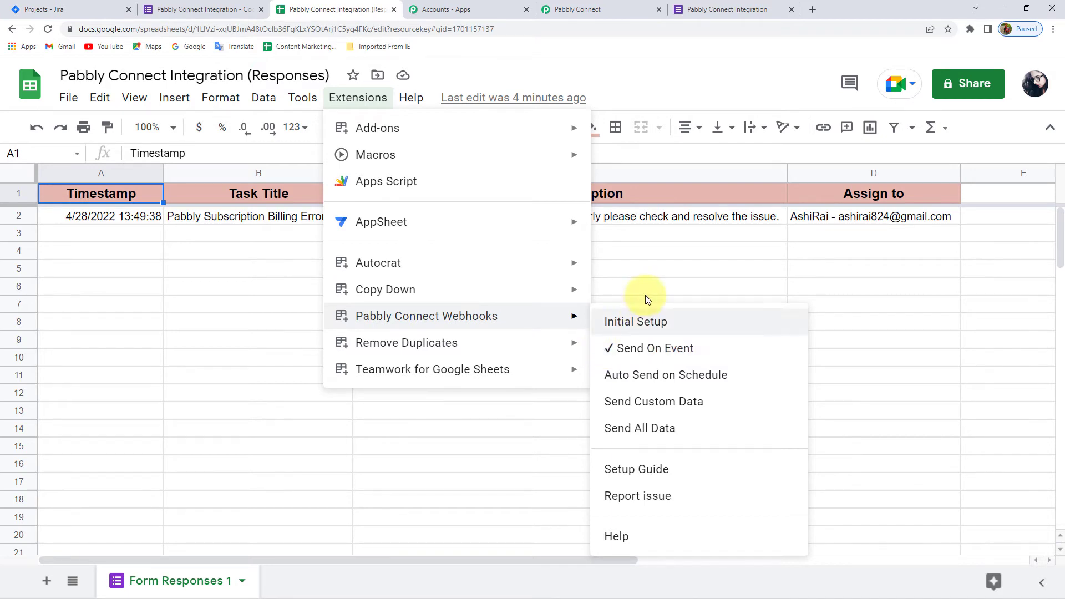
click(669, 268)
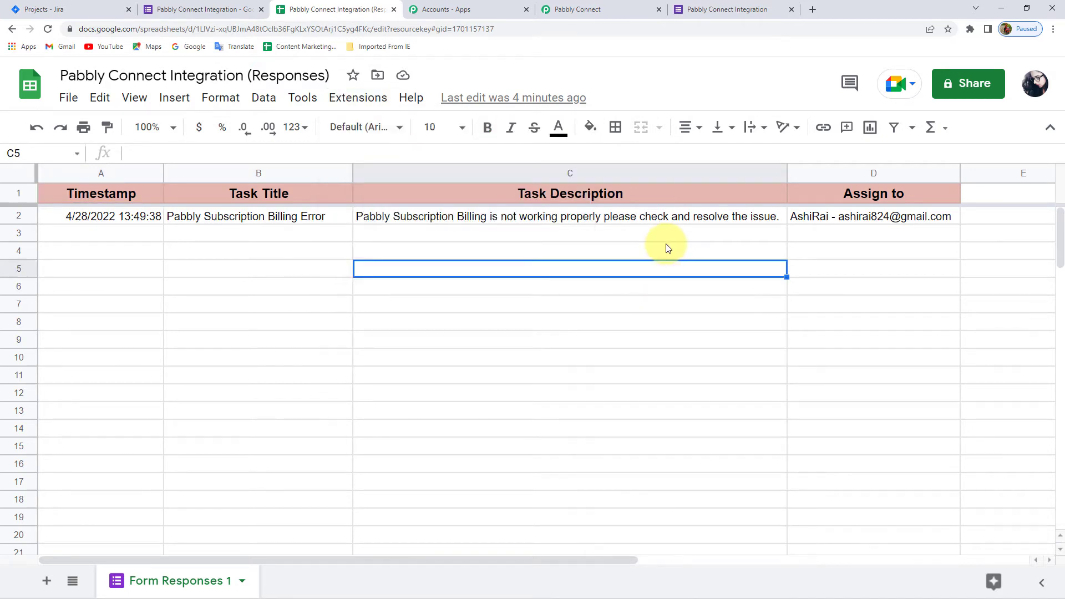
- Look through the workflow, the form and the response spreadsheet, and examine the Assign To value in the captured response
click(584, 8)
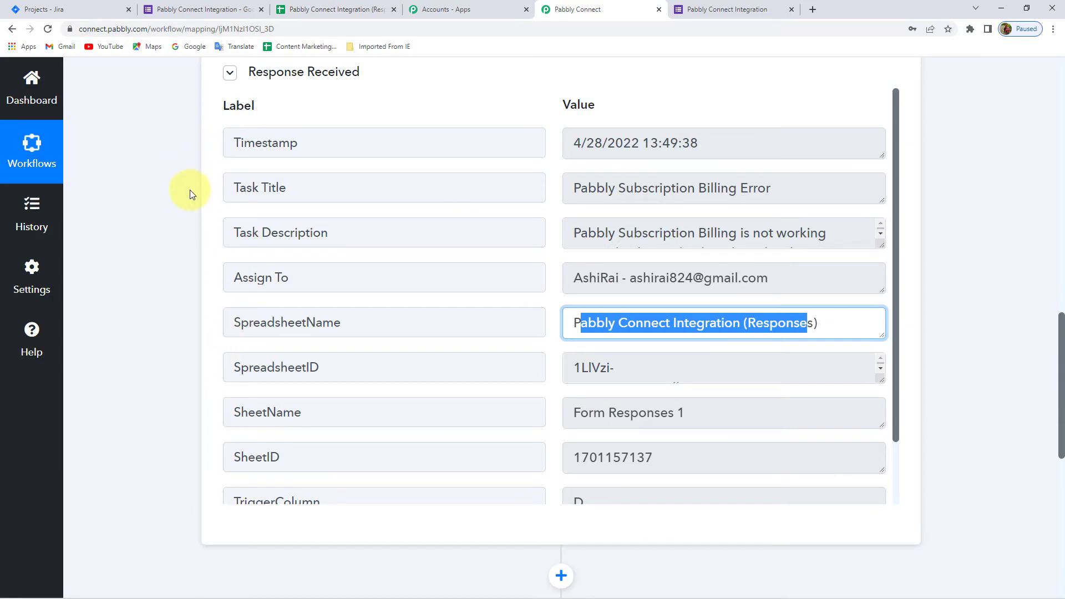
click(198, 9)
click(727, 9)
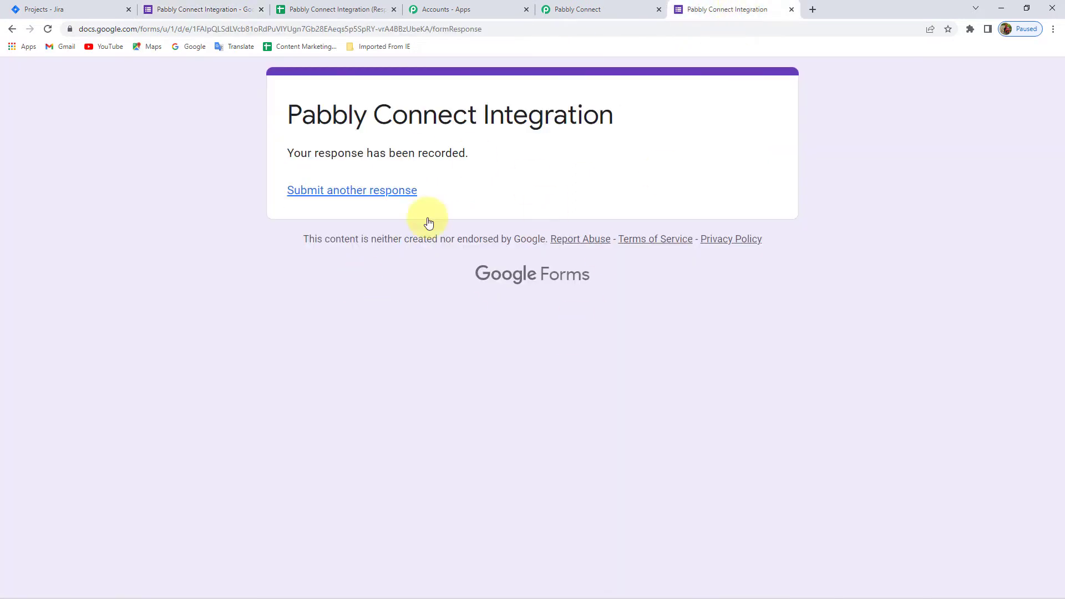
click(290, 9)
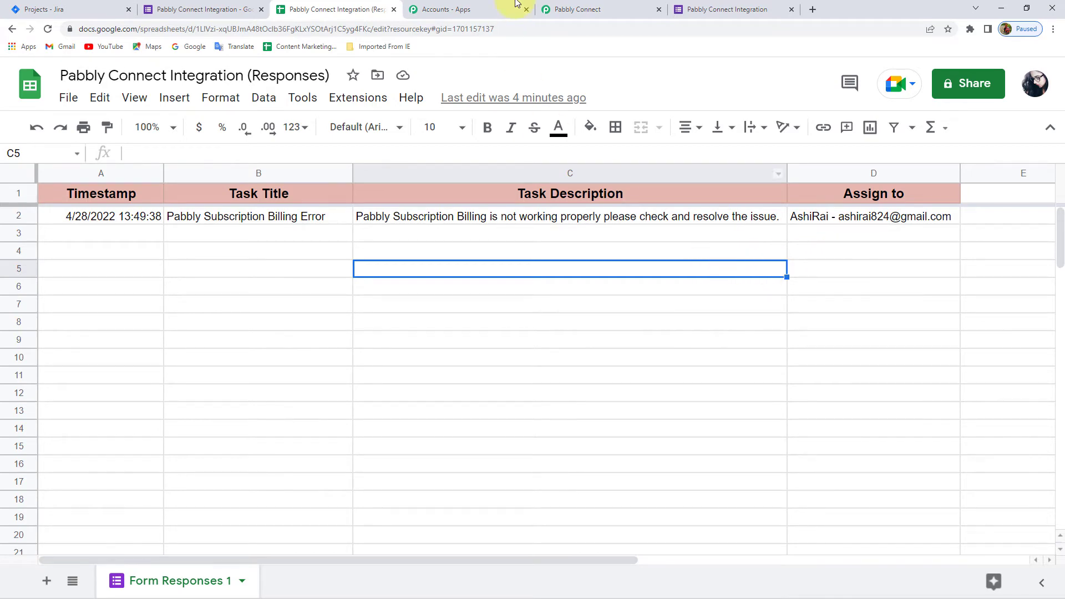
click(577, 9)
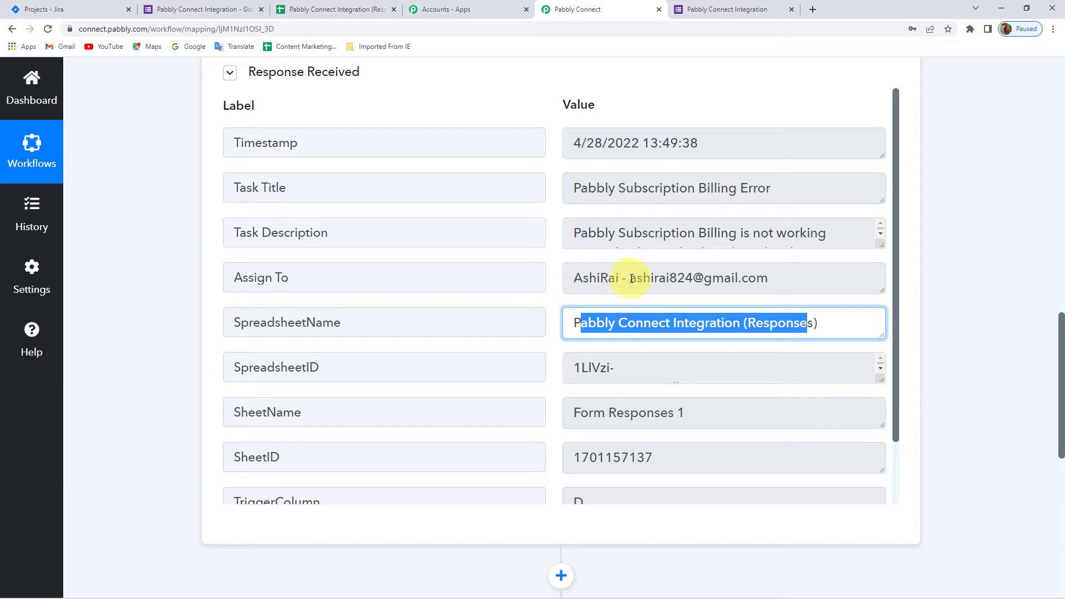
drag(780, 275, 574, 276)
click(739, 276)
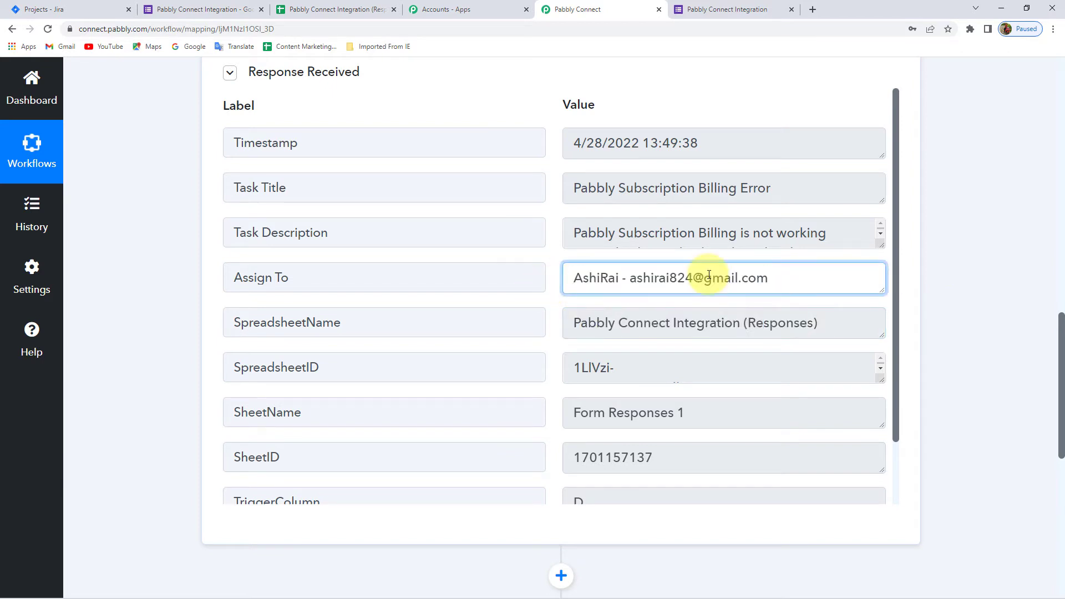
- Switch to the Google Forms editor, dismiss the Send form dialog and check the answer options of the Assign to question
click(244, 10)
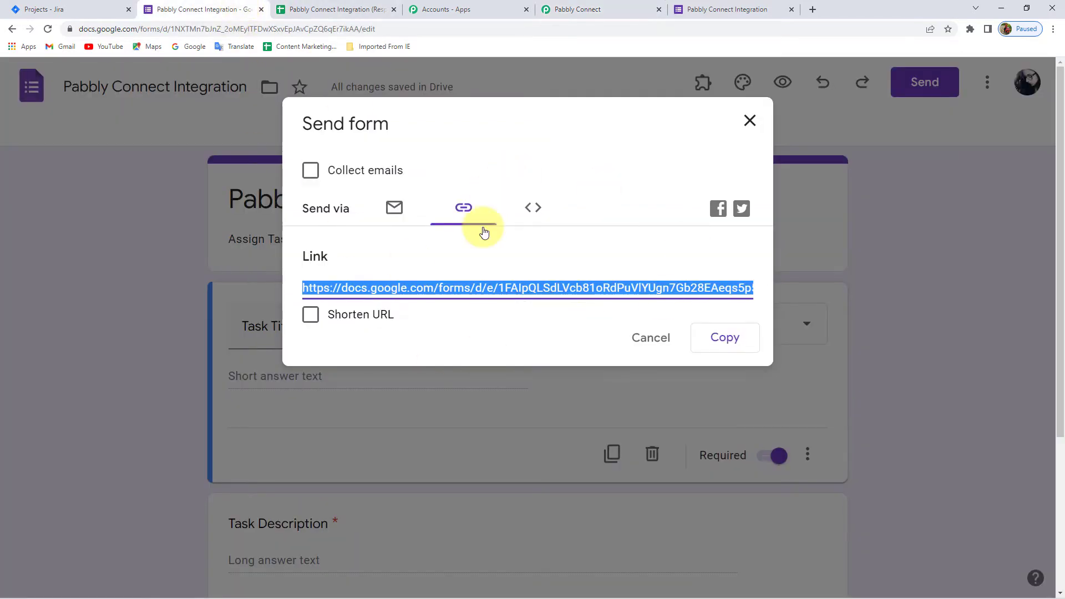
click(758, 114)
scroll(396, 419, down, 4)
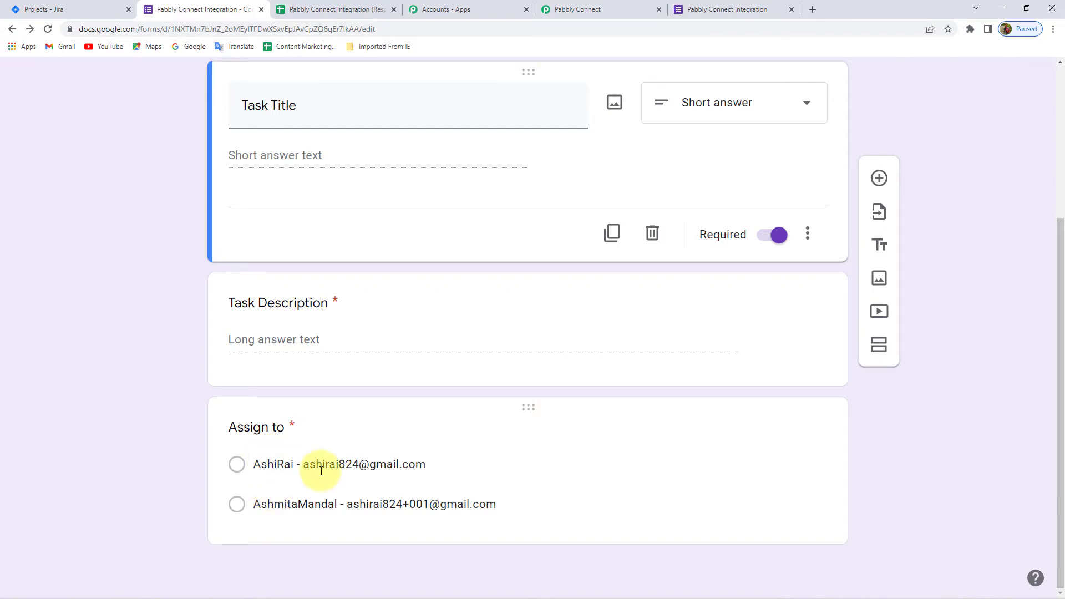
- Return to the Pabbly Connect workflow and examine the name and e-mail parts of the captured Assign To value
click(599, 7)
scroll(175, 347, down, 4)
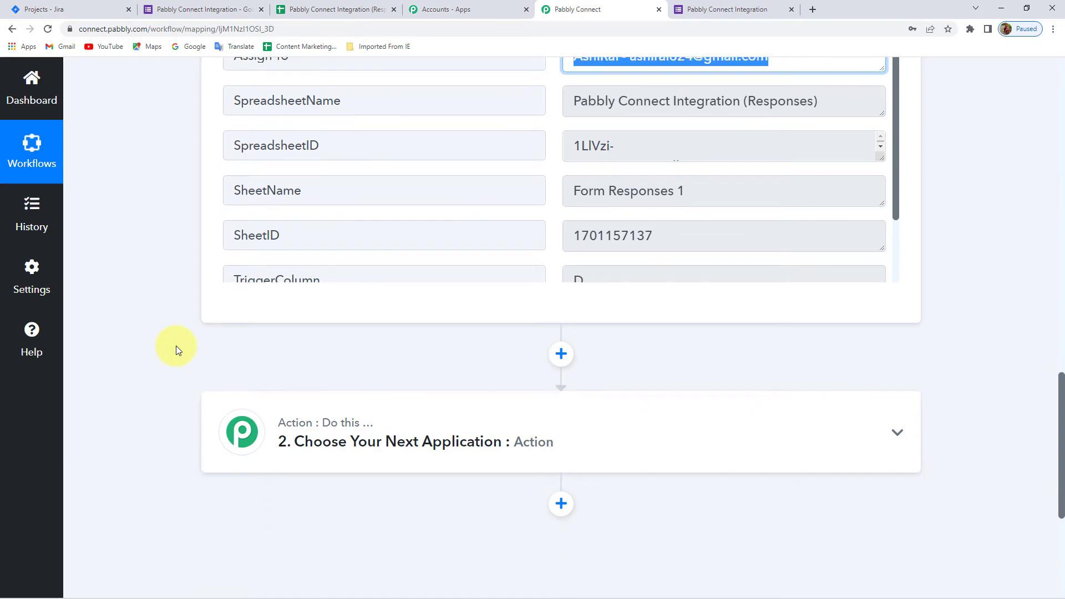
scroll(175, 345, up, 4)
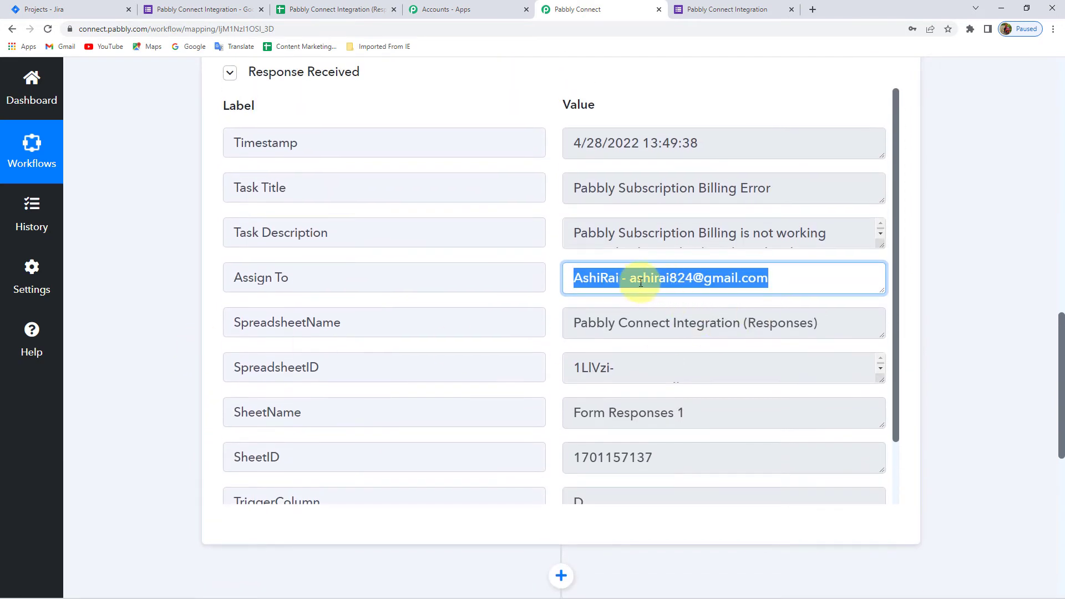
click(617, 280)
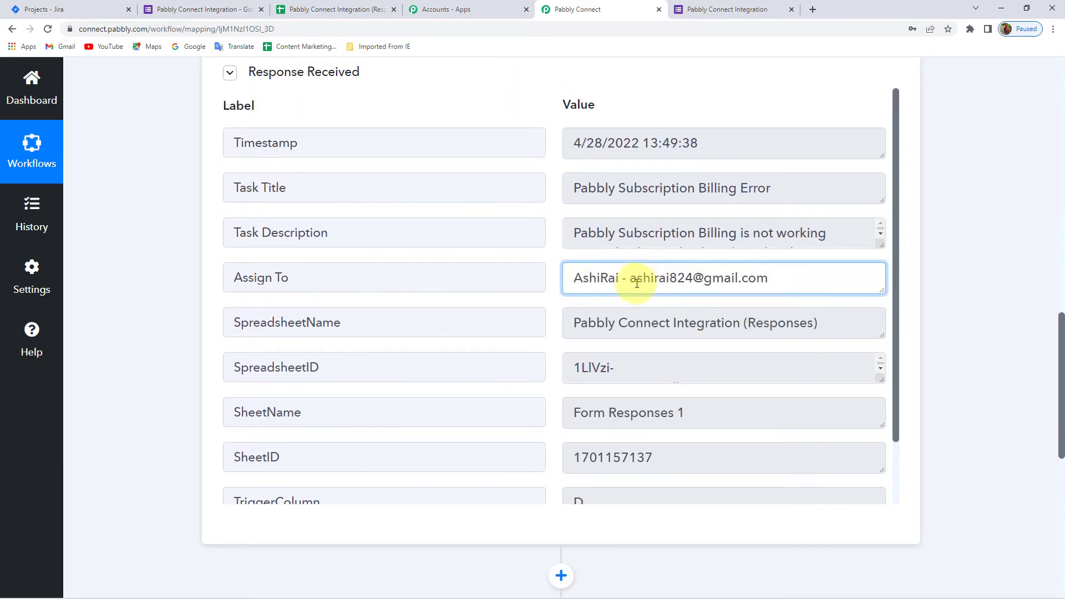
drag(627, 280, 774, 282)
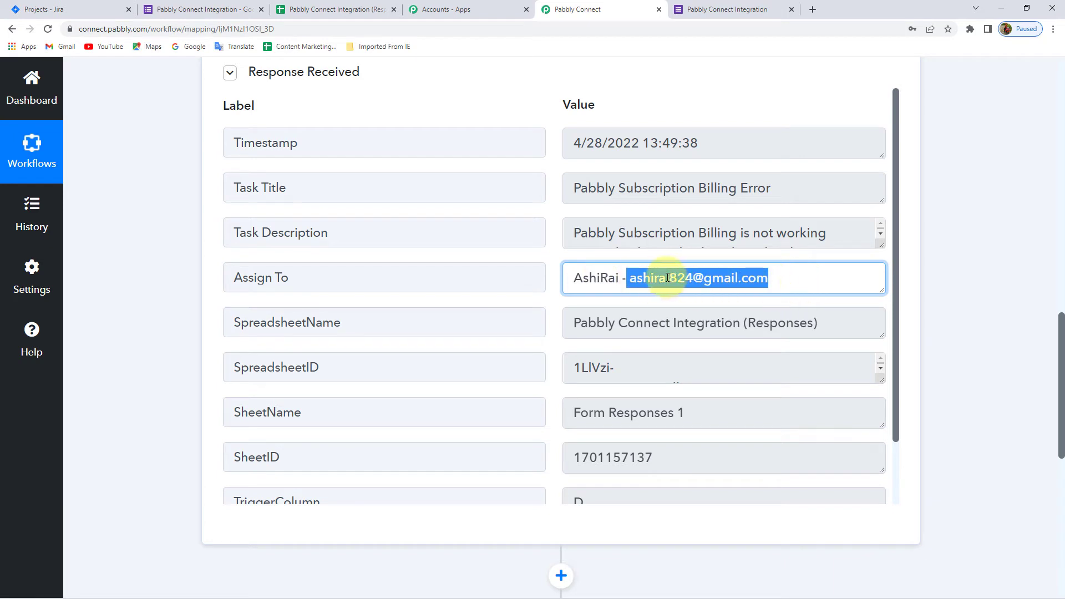
click(580, 278)
drag(628, 278, 739, 278)
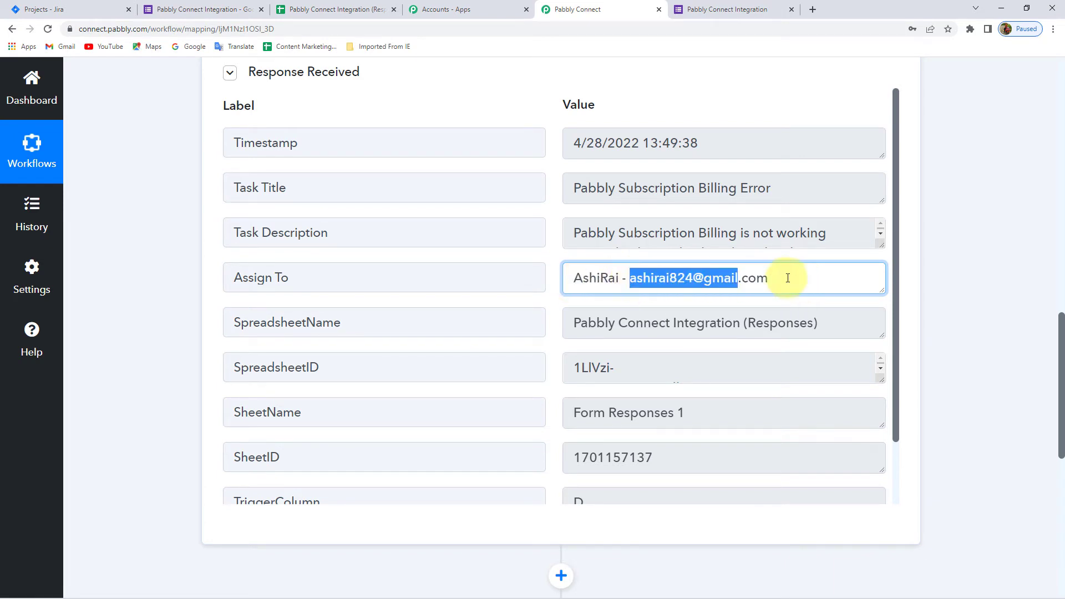
click(743, 278)
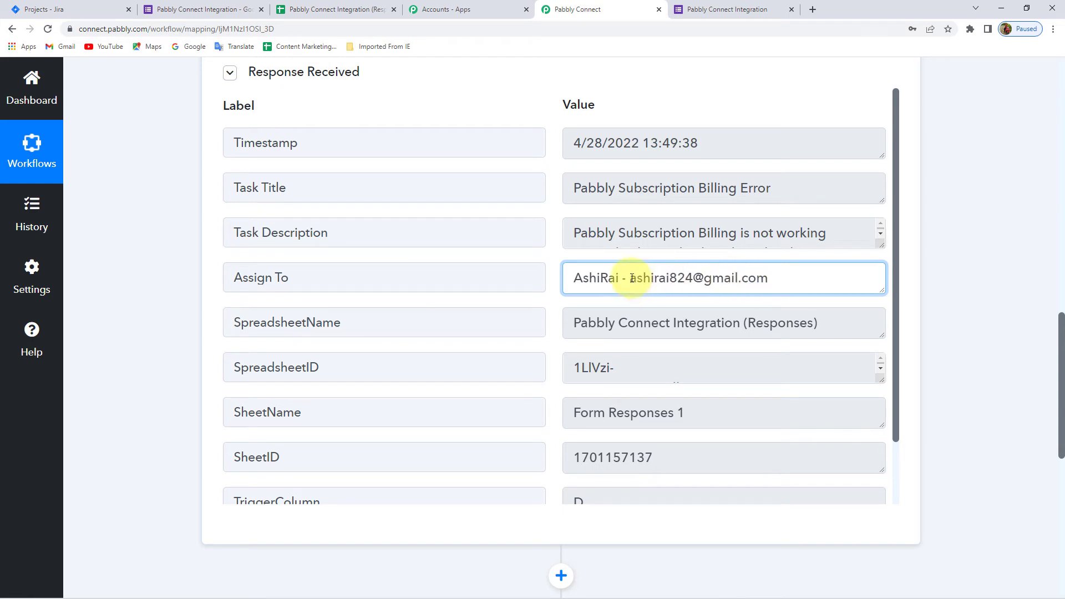
drag(631, 278, 777, 279)
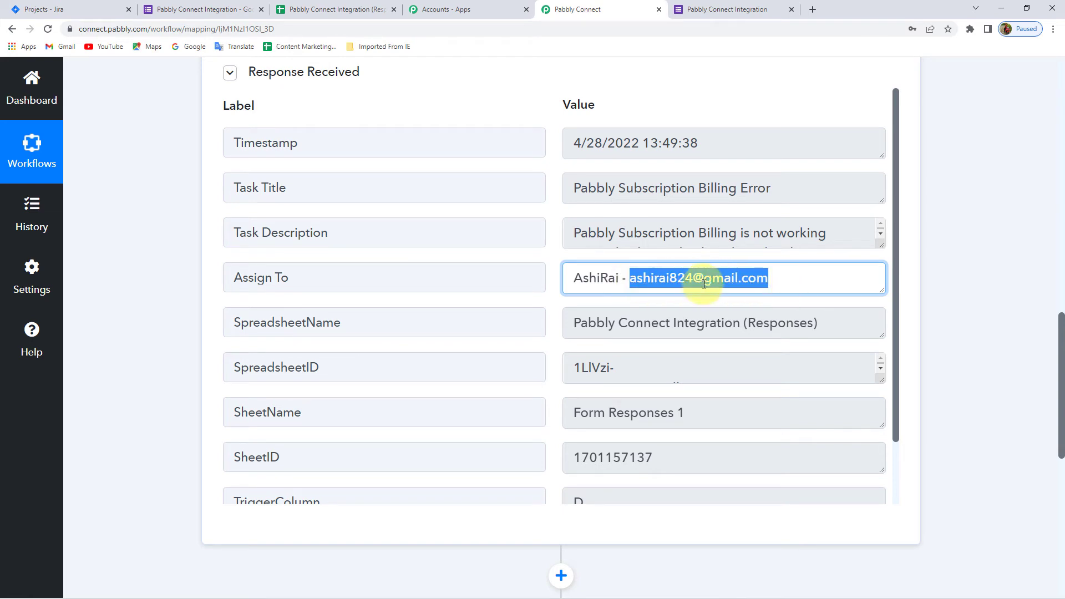
- Insert an action step directly after the Google Forms trigger and choose Text Formatter by Pabbly as its app
scroll(986, 303, down, 6)
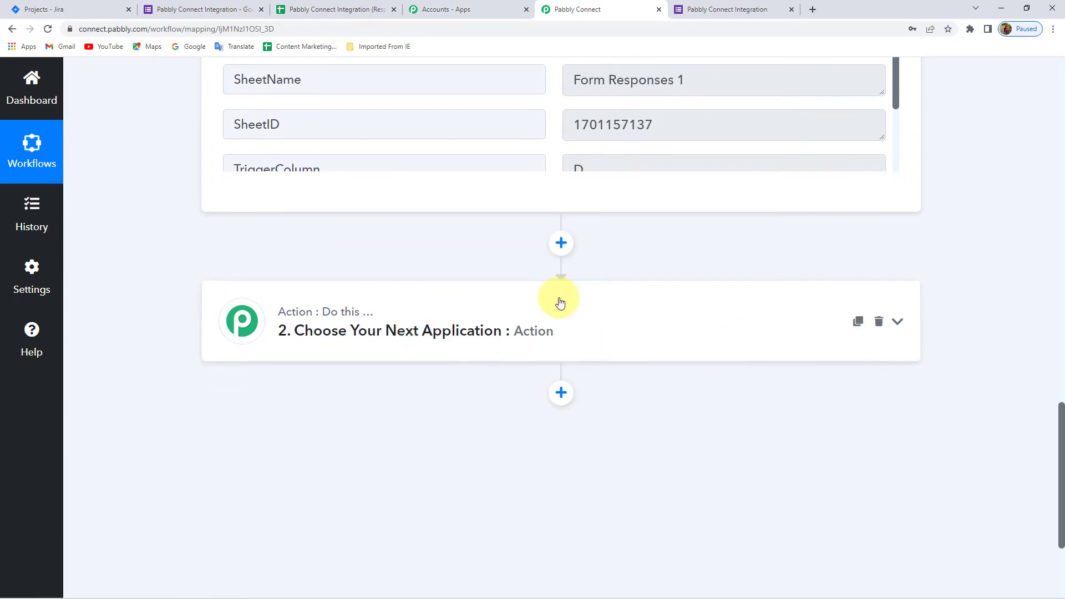
click(561, 245)
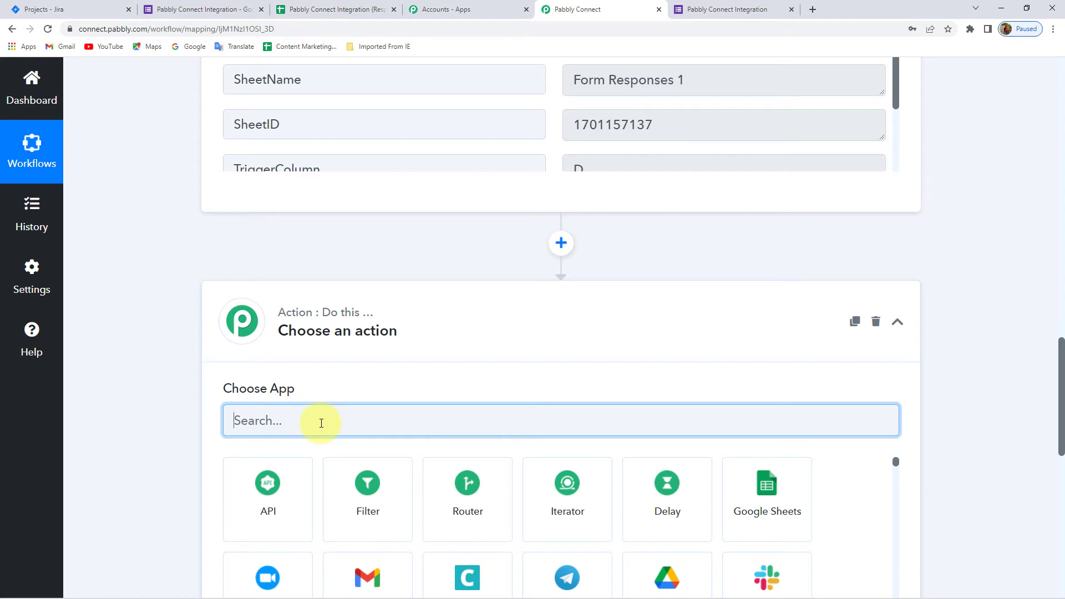
text(Text)
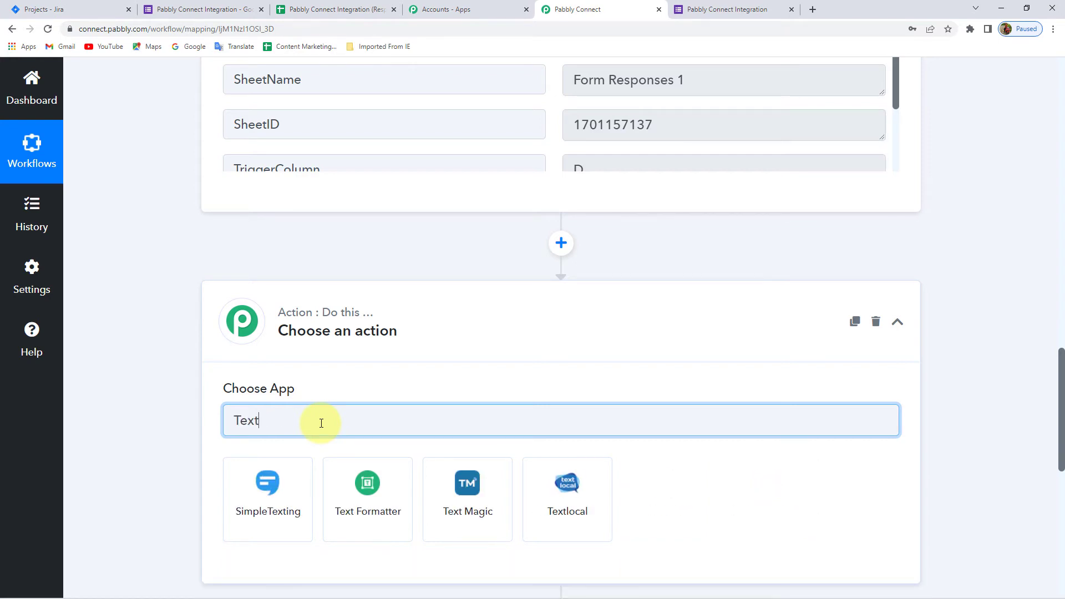
click(368, 478)
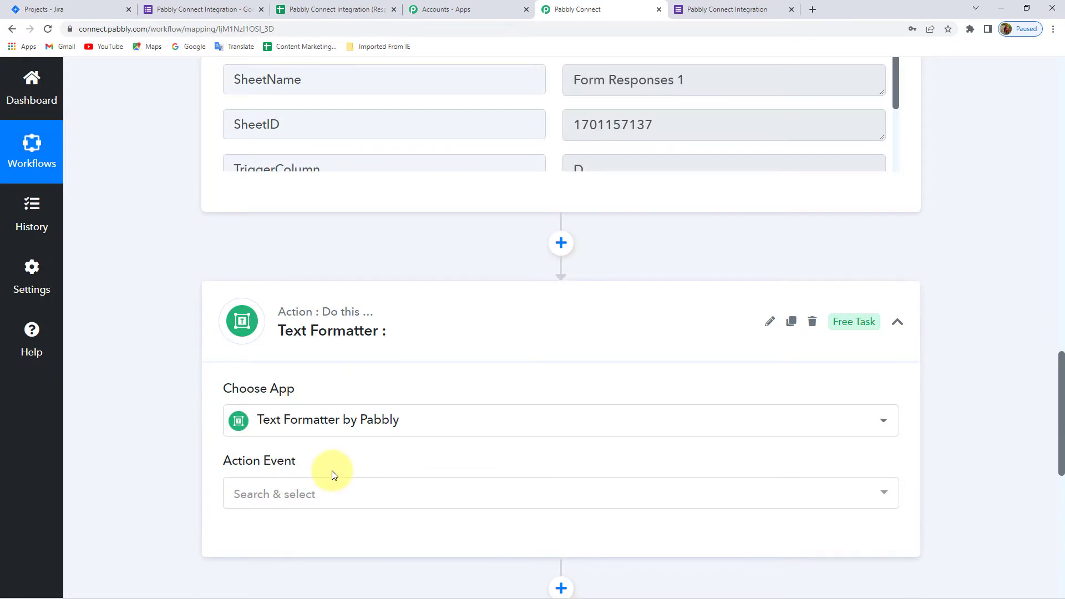
- Set the Text Formatter action event to Split Text and connect it to reach its split settings
click(356, 496)
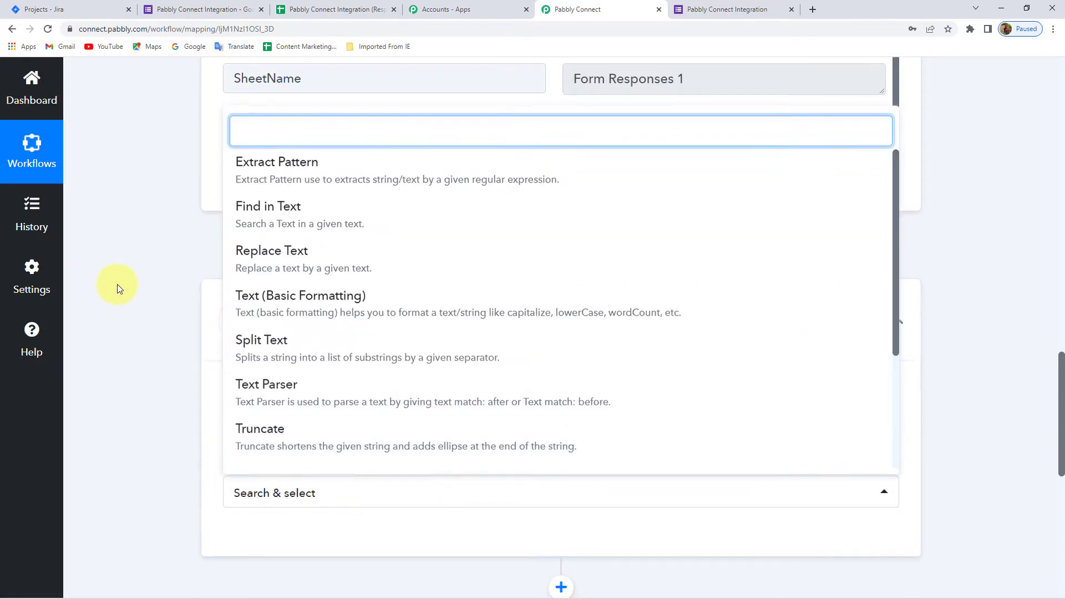
scroll(167, 311, down, 2)
scroll(340, 238, down, 2)
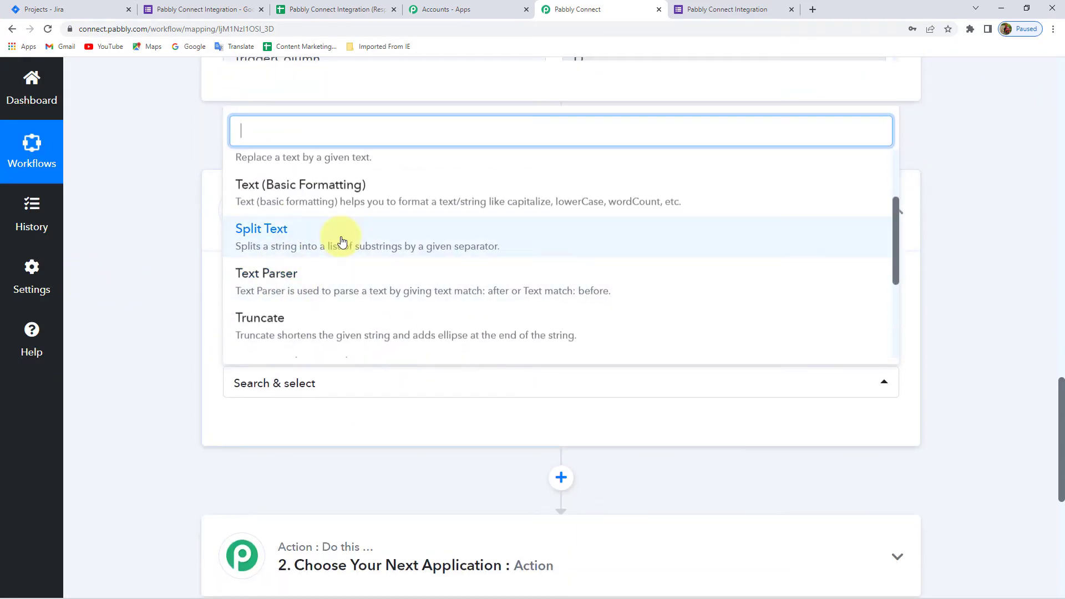
click(306, 244)
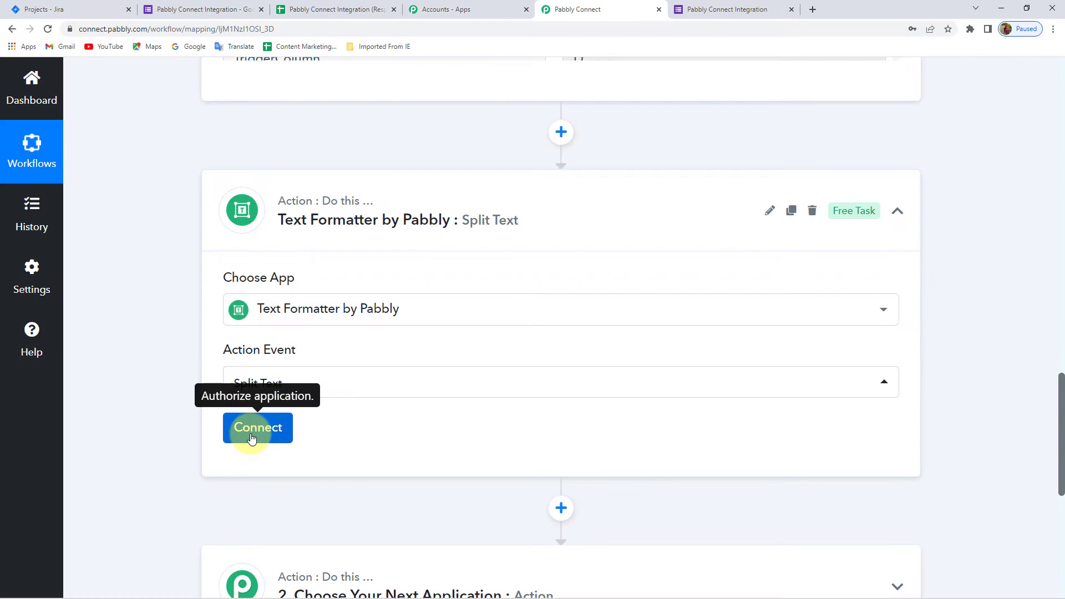
click(264, 436)
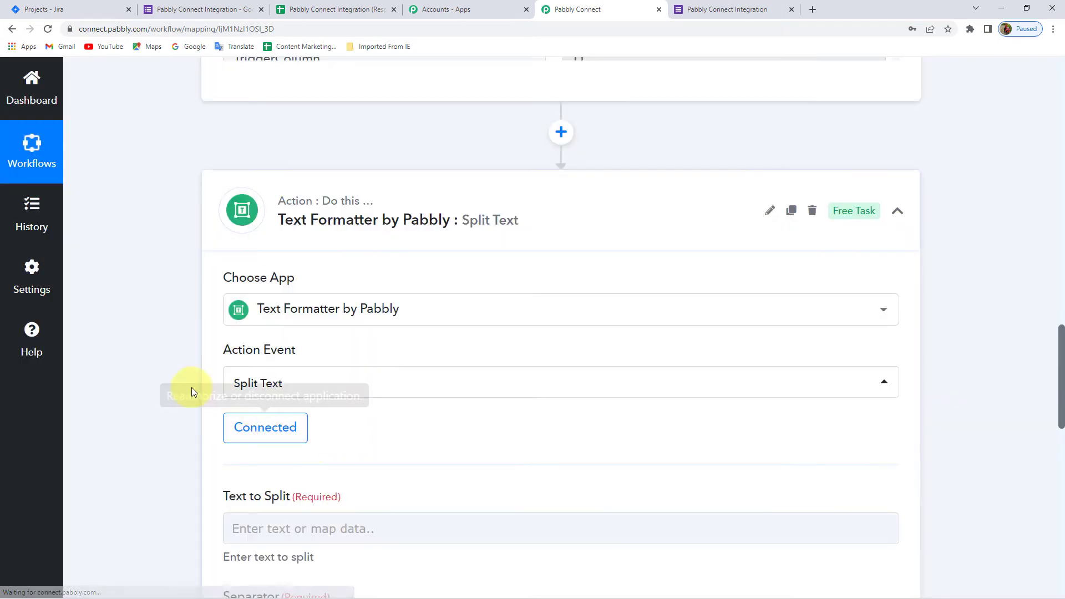
scroll(191, 387, down, 4)
scroll(191, 392, down, 1)
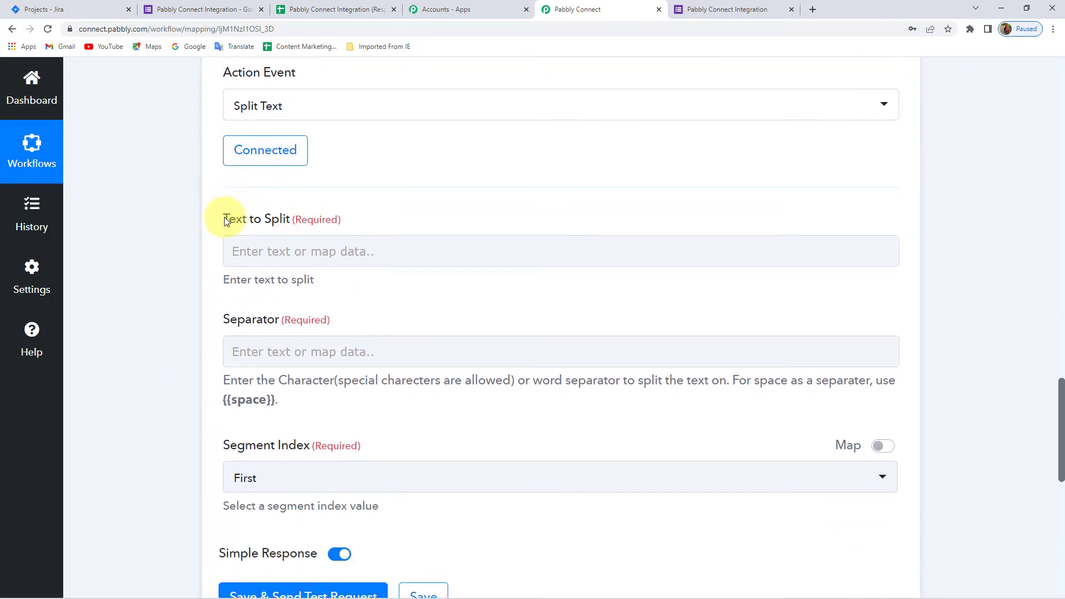
- Compare the Text to Split field with the captured Assign To value, examining its name part and e-mail part
drag(225, 220, 279, 218)
click(261, 228)
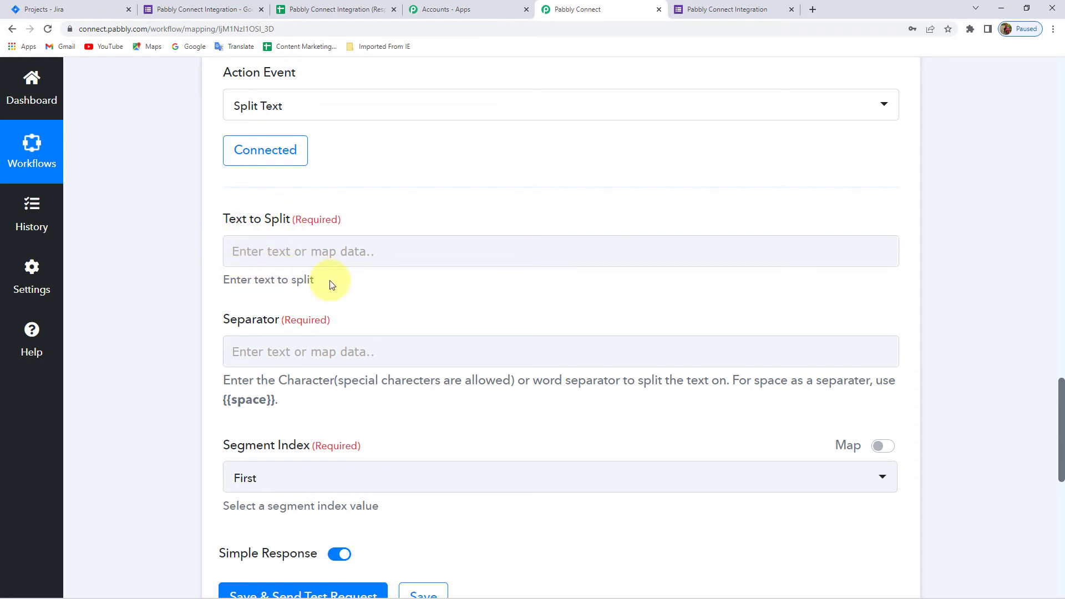
click(316, 252)
scroll(173, 244, up, 6)
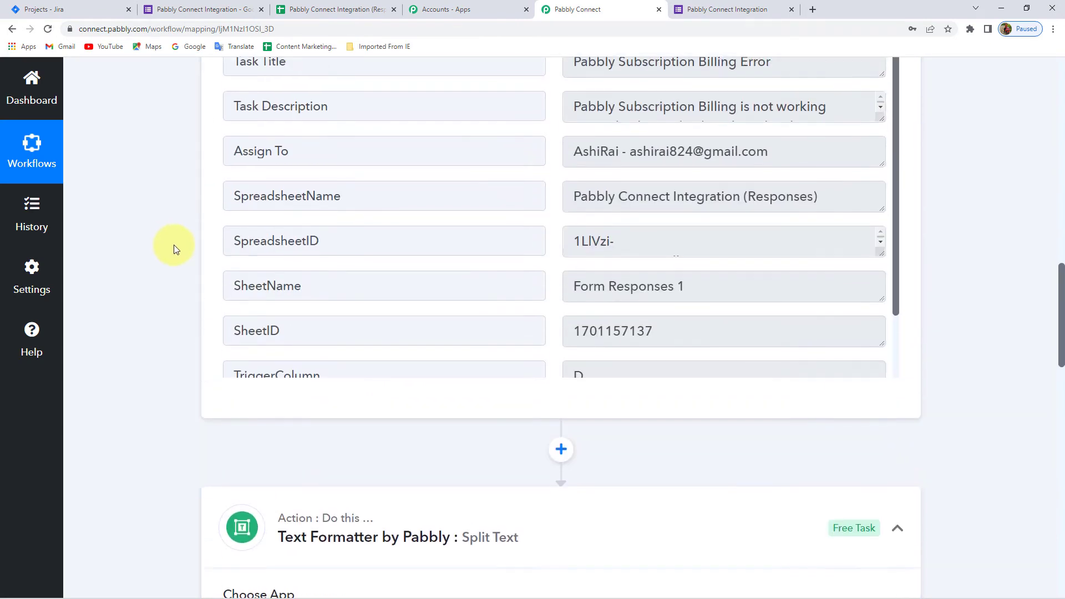
click(678, 222)
double_click(678, 223)
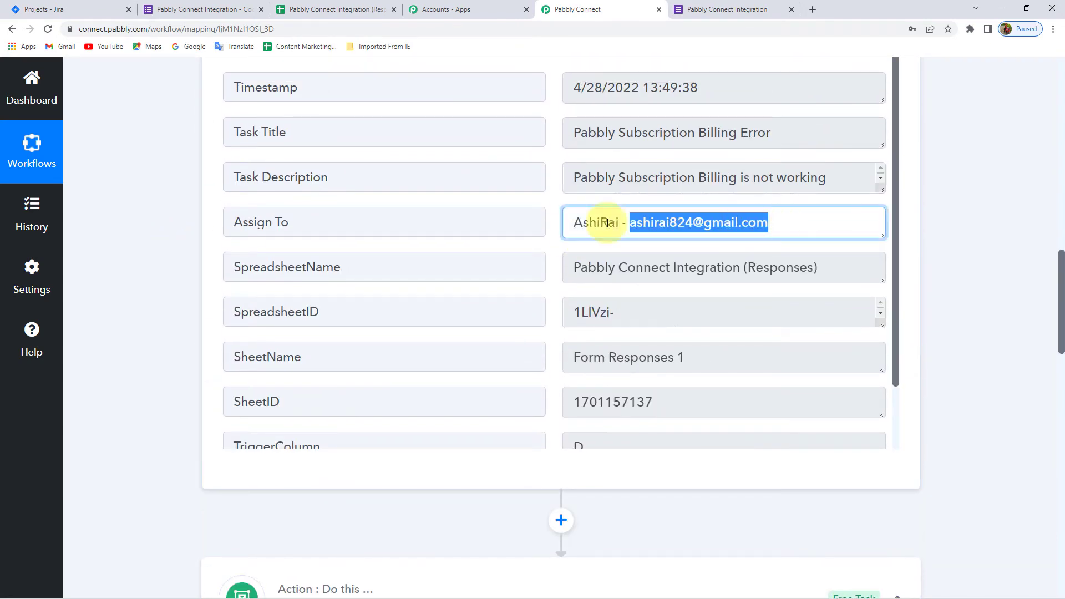
drag(573, 223, 626, 222)
click(652, 223)
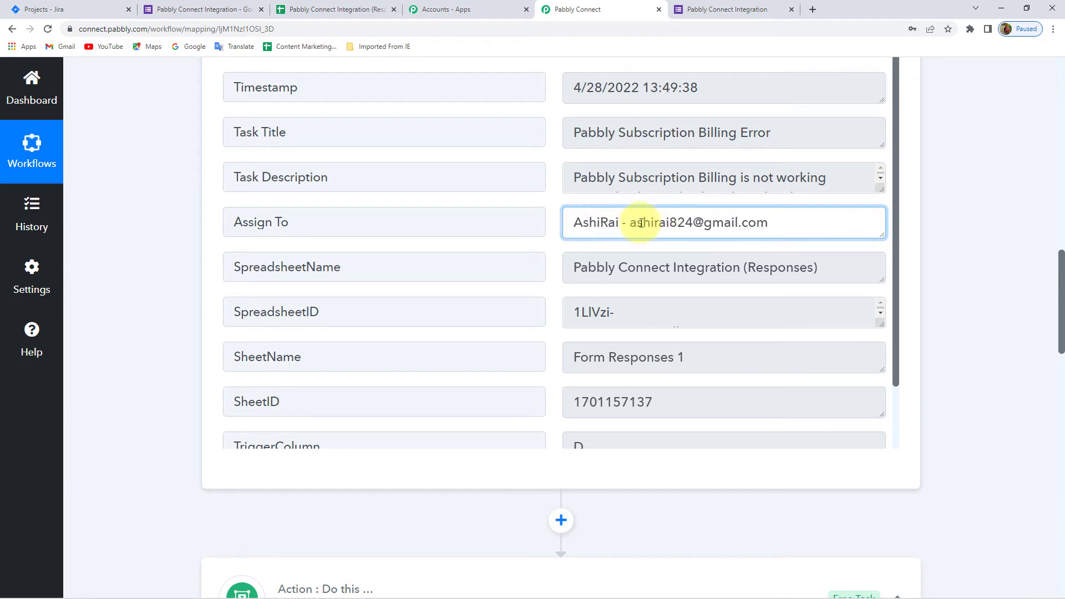
- Map the Assign To value from the Google Forms response into the Text to Split field of the Text Formatter action
scroll(122, 258, down, 10)
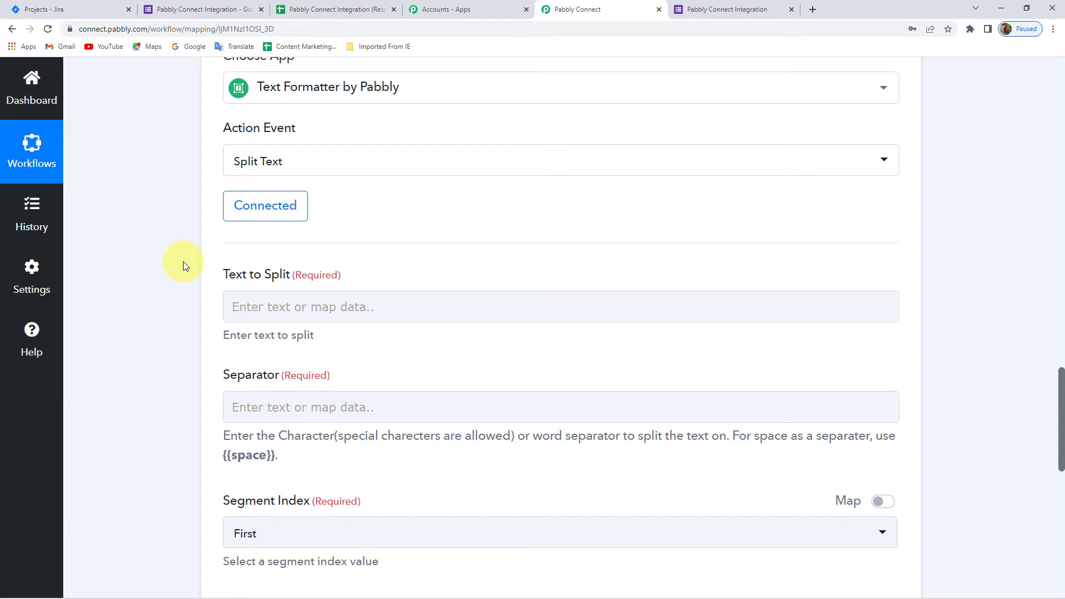
click(302, 308)
scroll(161, 321, down, 2)
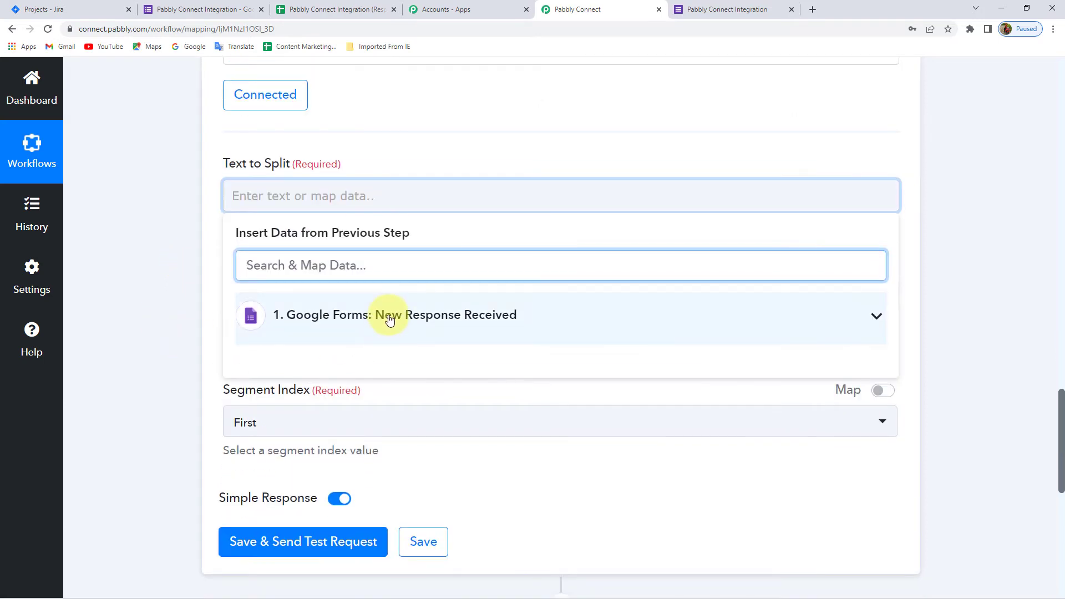
click(389, 319)
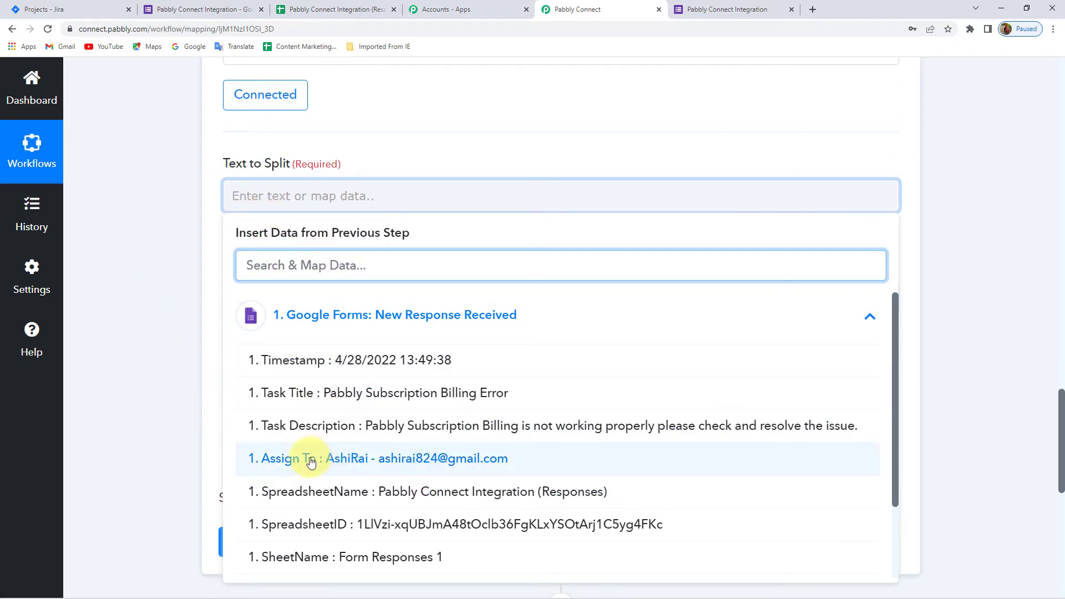
click(438, 459)
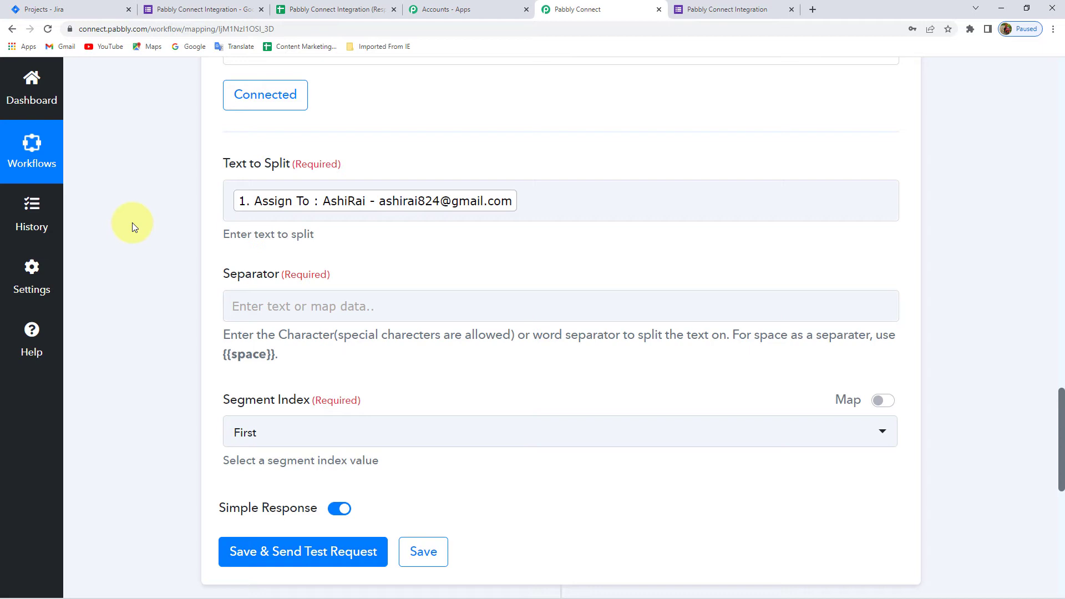
scroll(131, 243, down, 2)
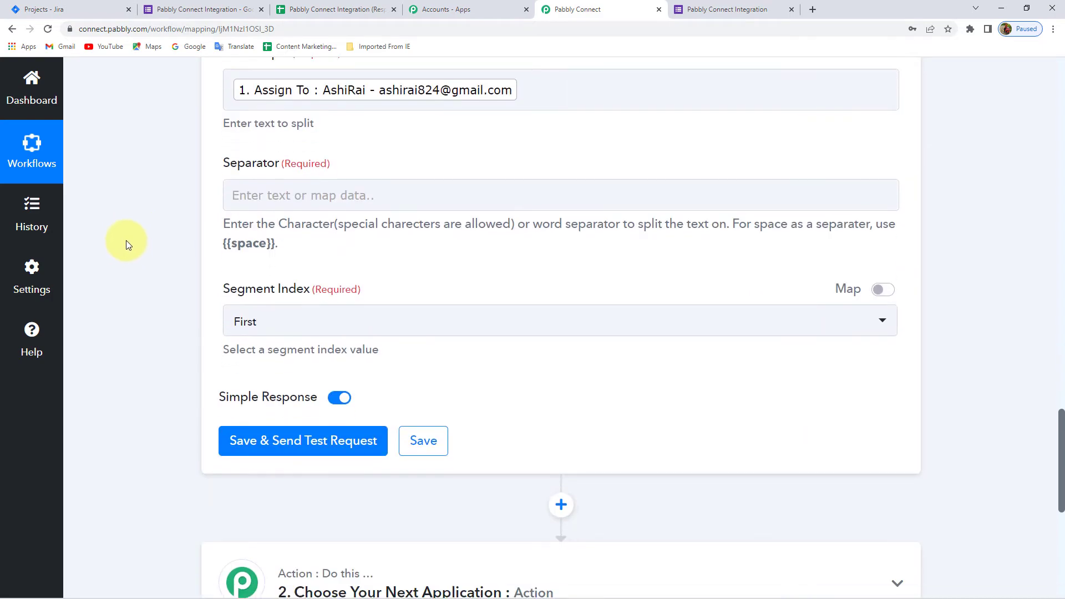
scroll(167, 249, up, 2)
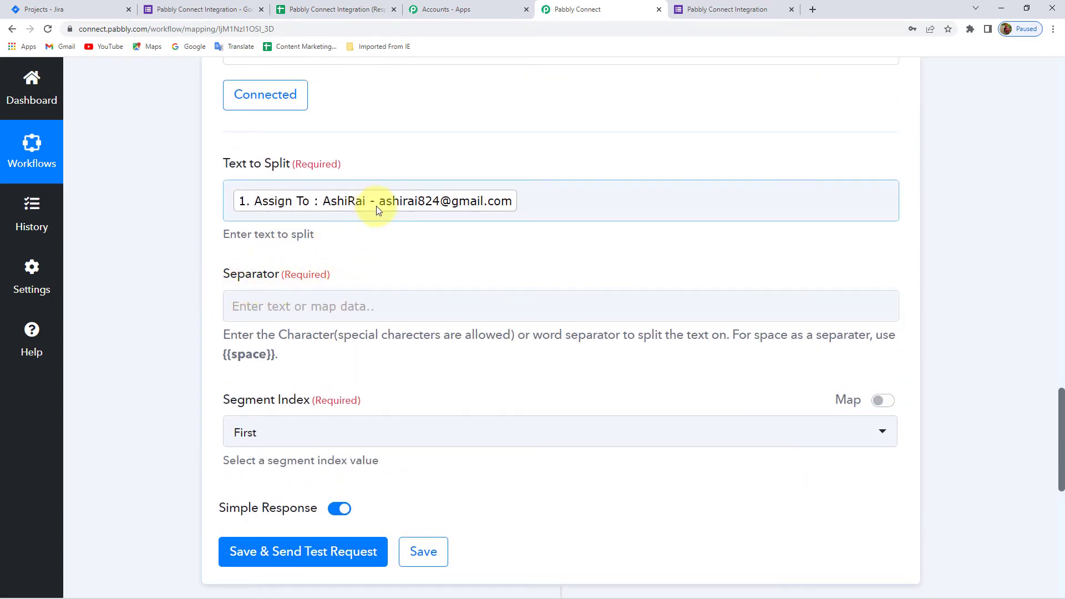
- Set the separator to a hyphen (-) and the segment index to Last for the text split
click(309, 307)
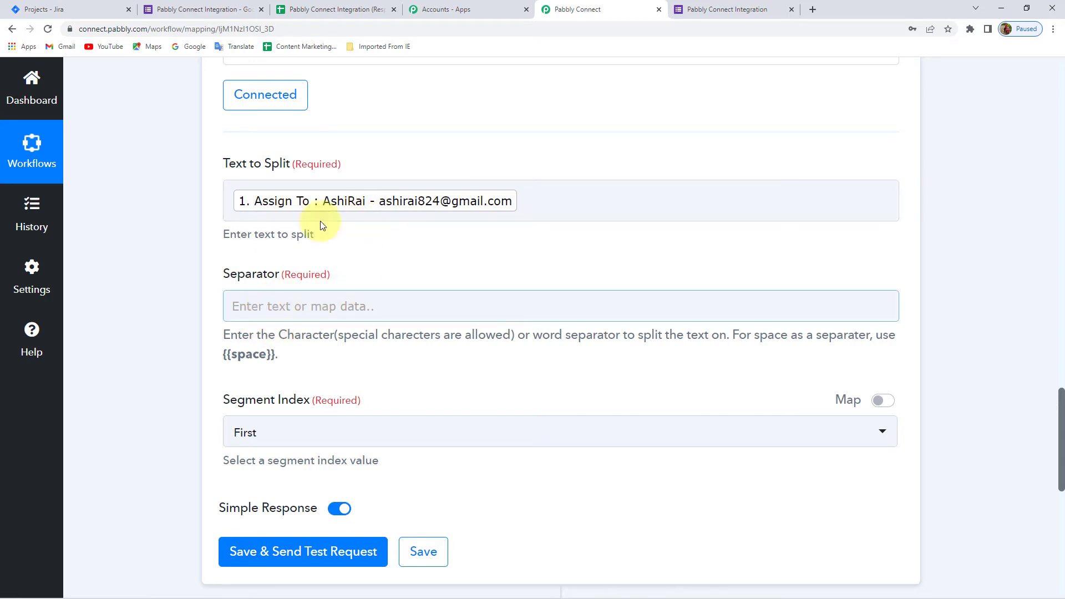
click(274, 316)
text(-)
click(127, 325)
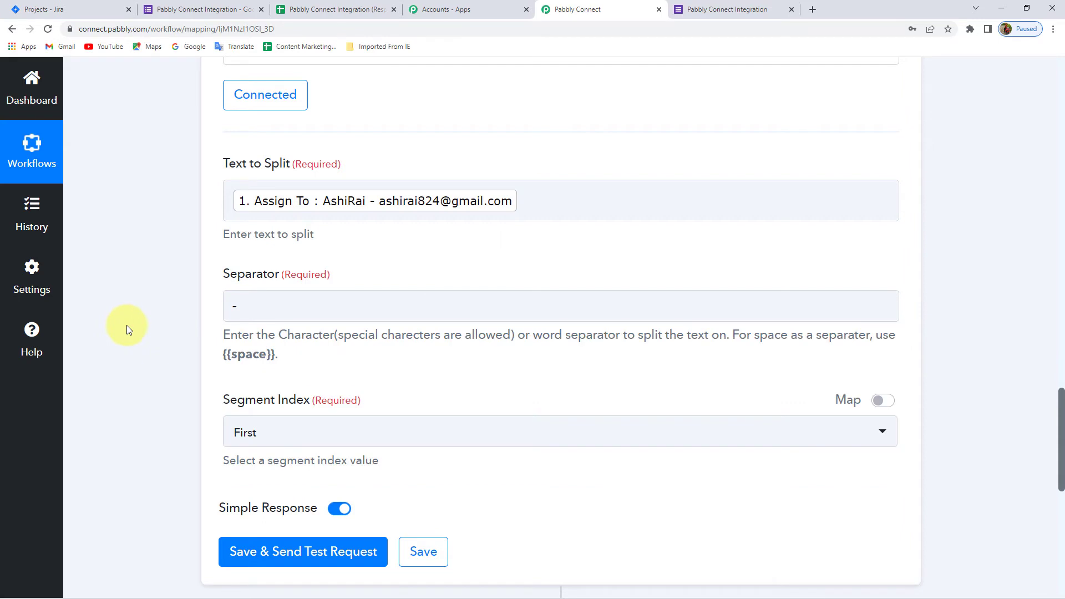
scroll(129, 330, down, 1)
click(277, 377)
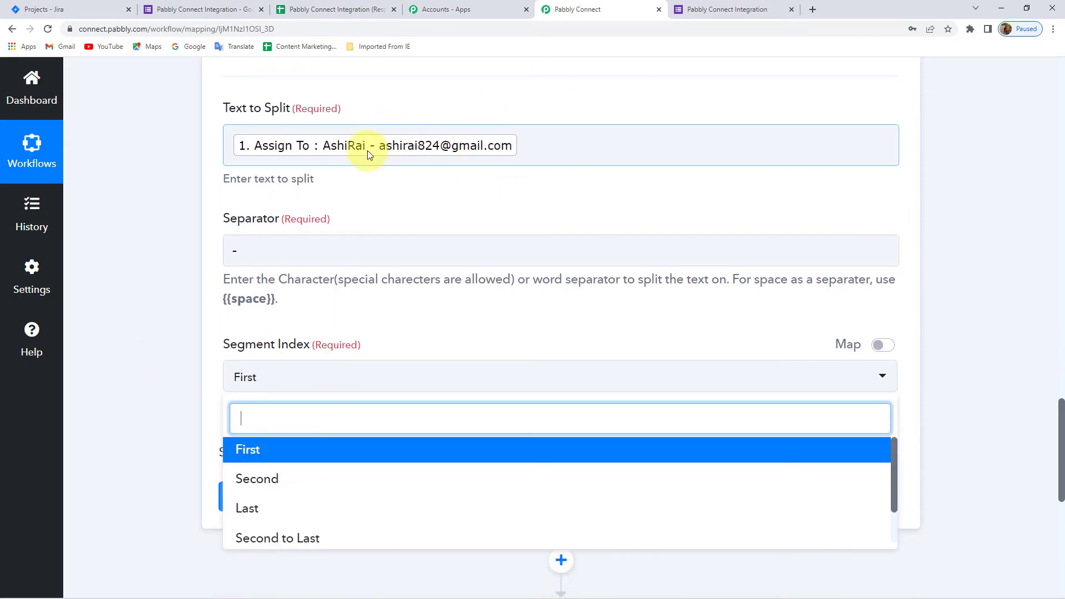
click(257, 513)
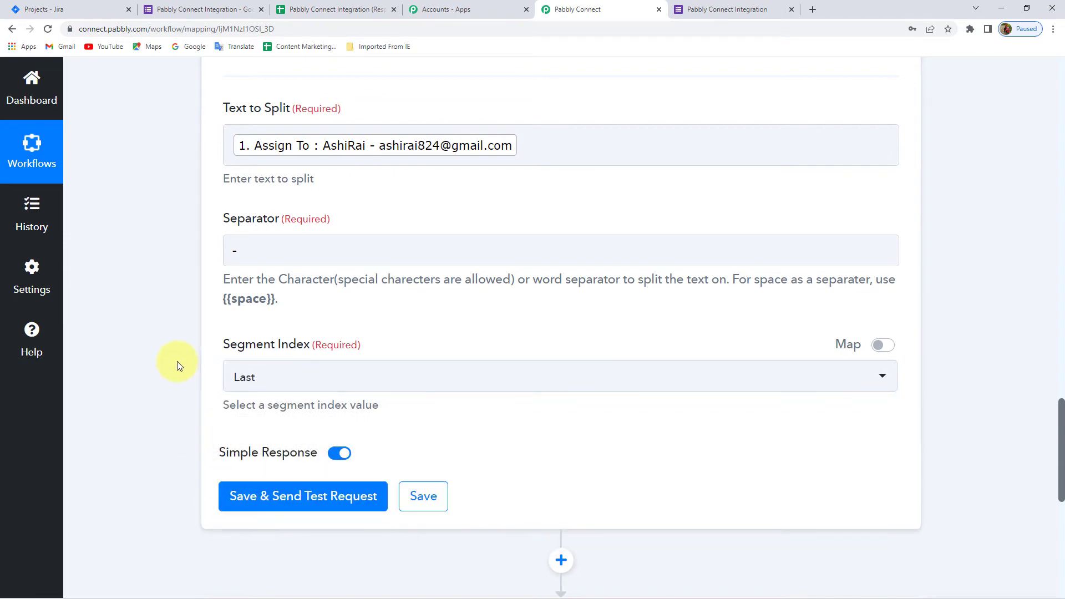
- Save the Split Text action with a test request and check the Result value in its response
click(305, 506)
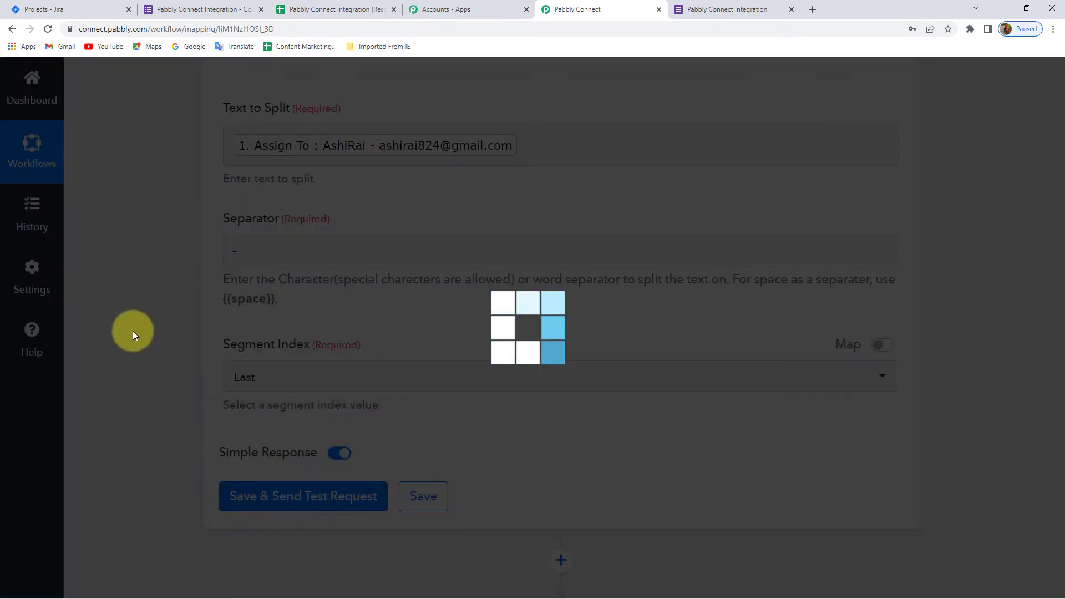
scroll(261, 404, down, 4)
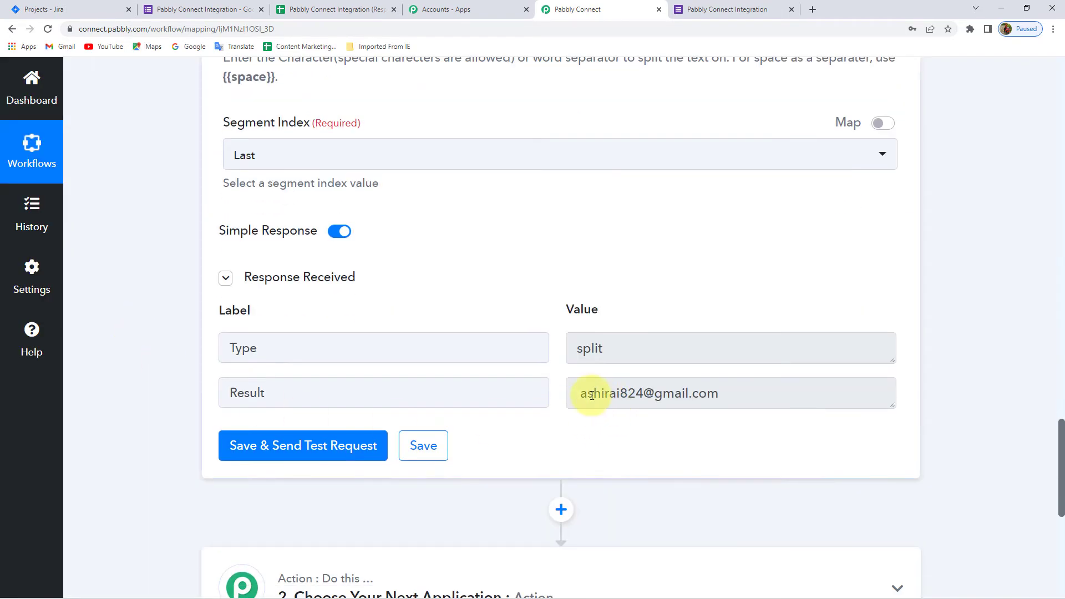
drag(573, 392, 785, 395)
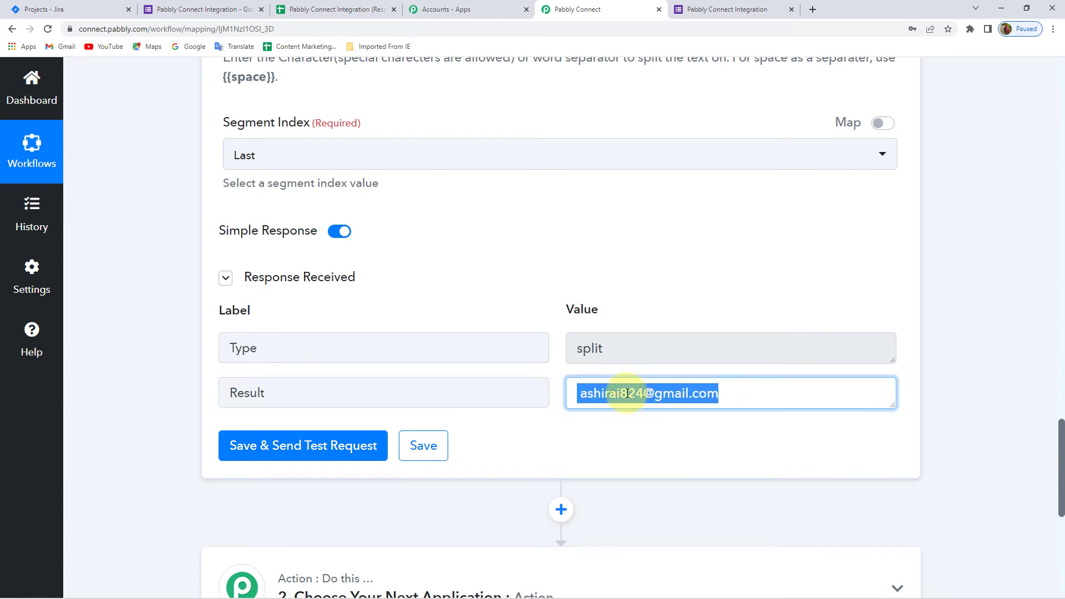
click(180, 326)
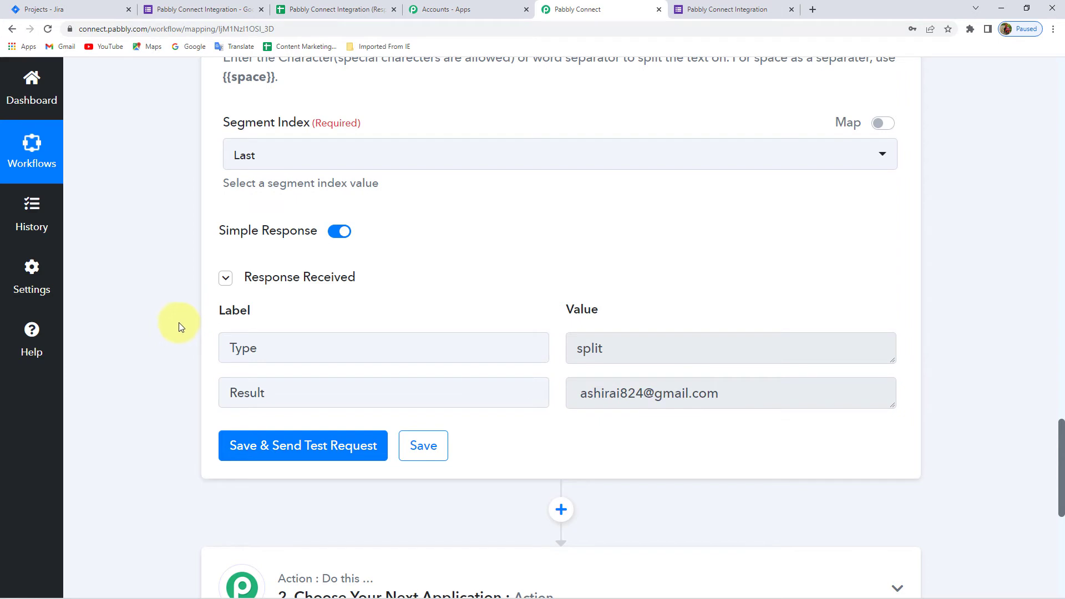
scroll(178, 325, down, 1)
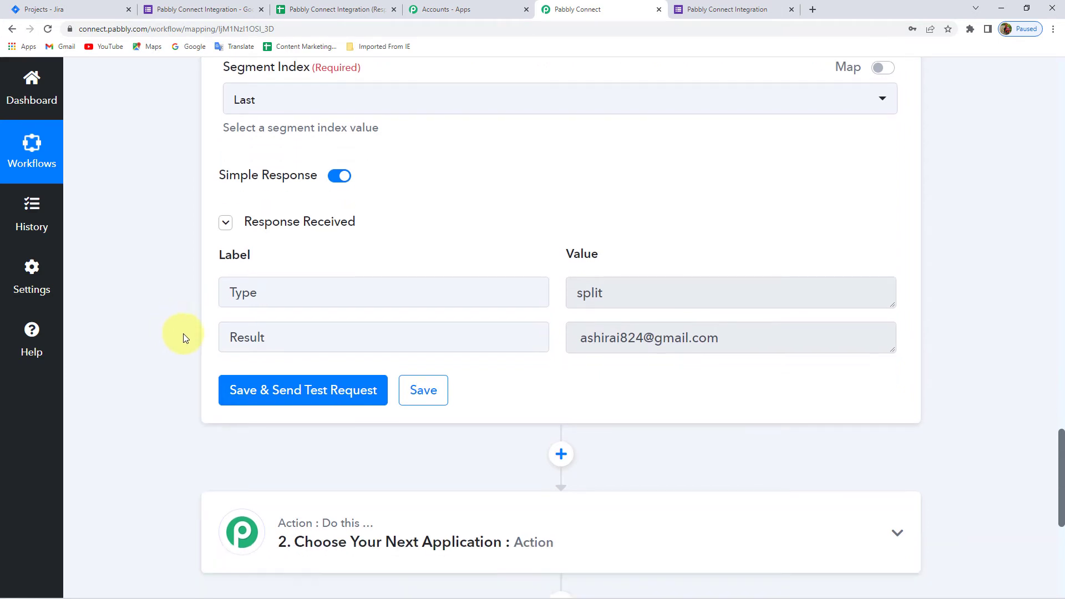
drag(730, 338, 534, 337)
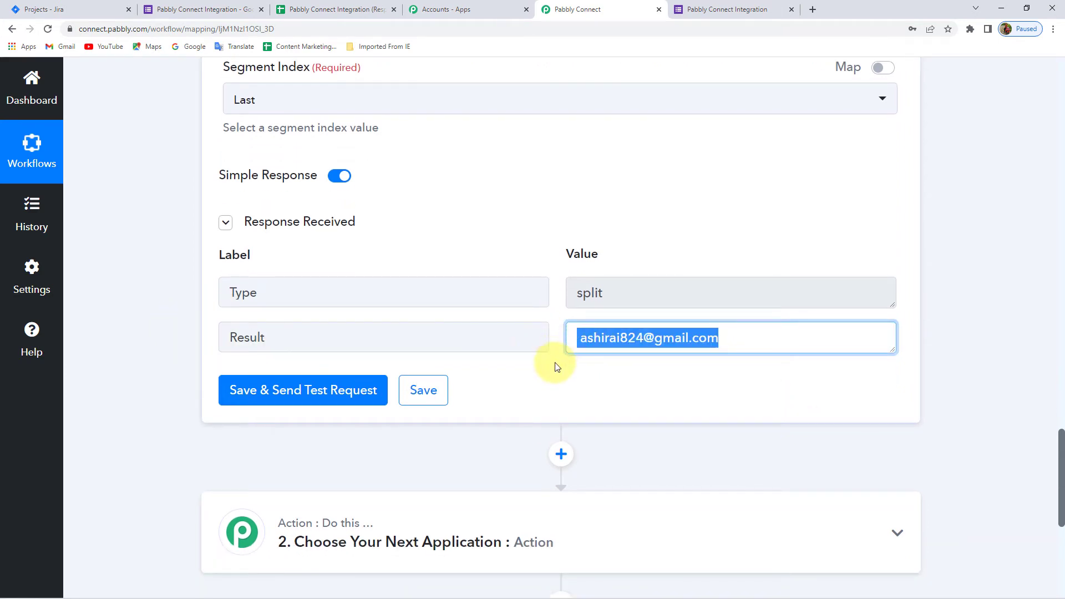
click(638, 337)
drag(724, 340, 751, 340)
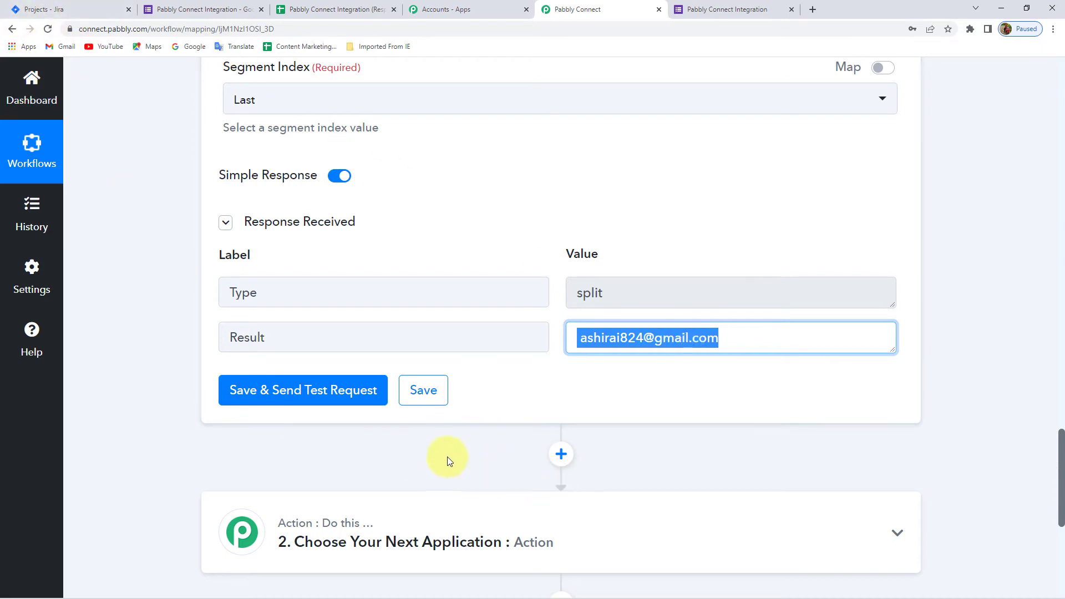
- Insert an action step directly after the Text Formatter action and choose Jira Software as its app
scroll(444, 452, down, 3)
click(561, 287)
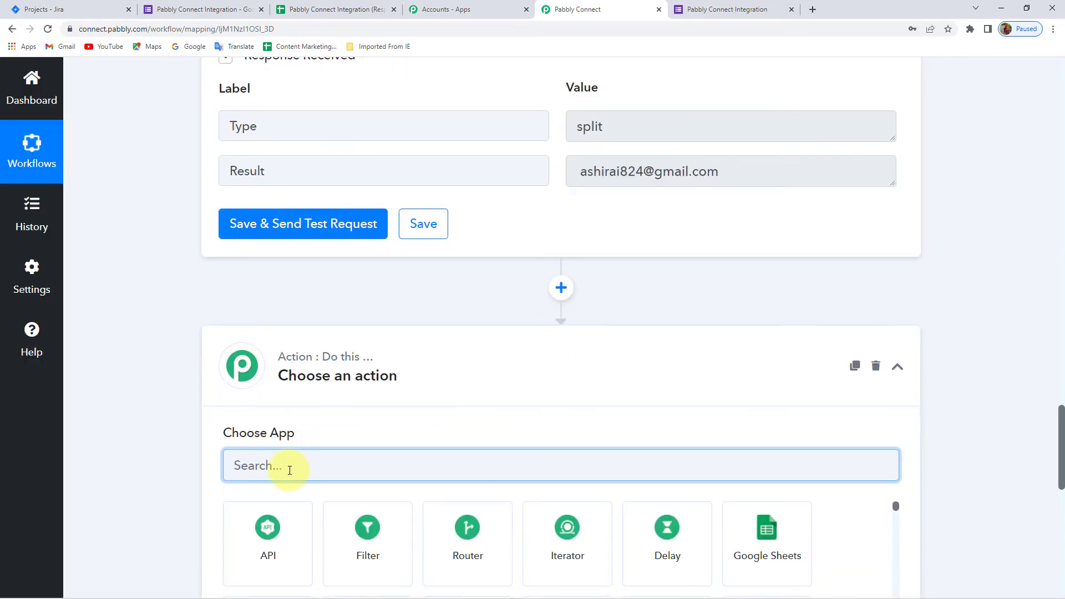
text(Ji)
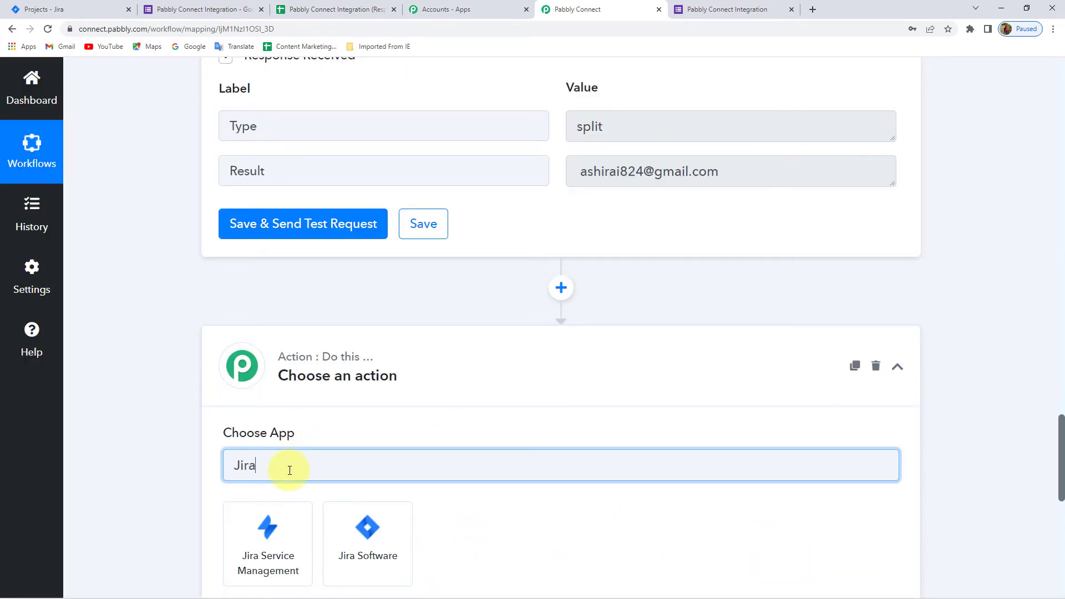
text(ra)
scroll(288, 470, down, 2)
click(364, 438)
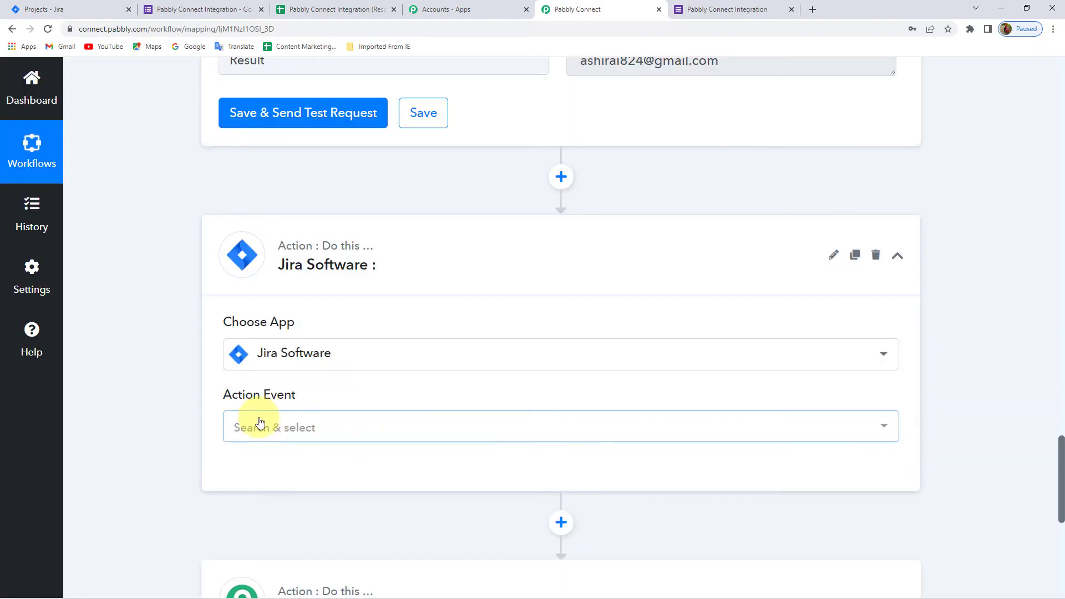
- Set the Jira Software action event to Search User
click(252, 427)
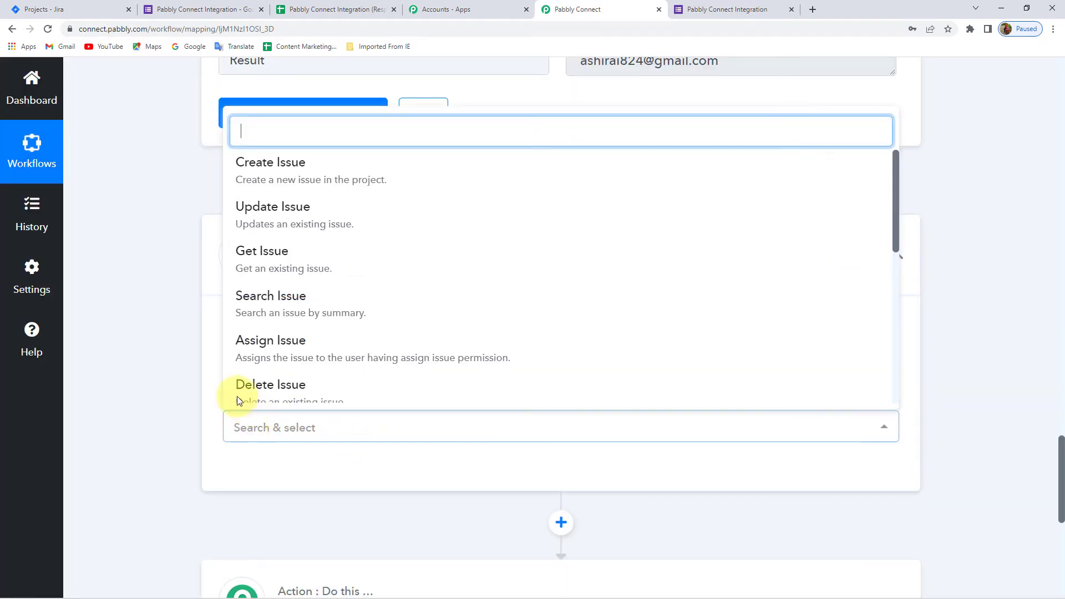
scroll(316, 266, down, 3)
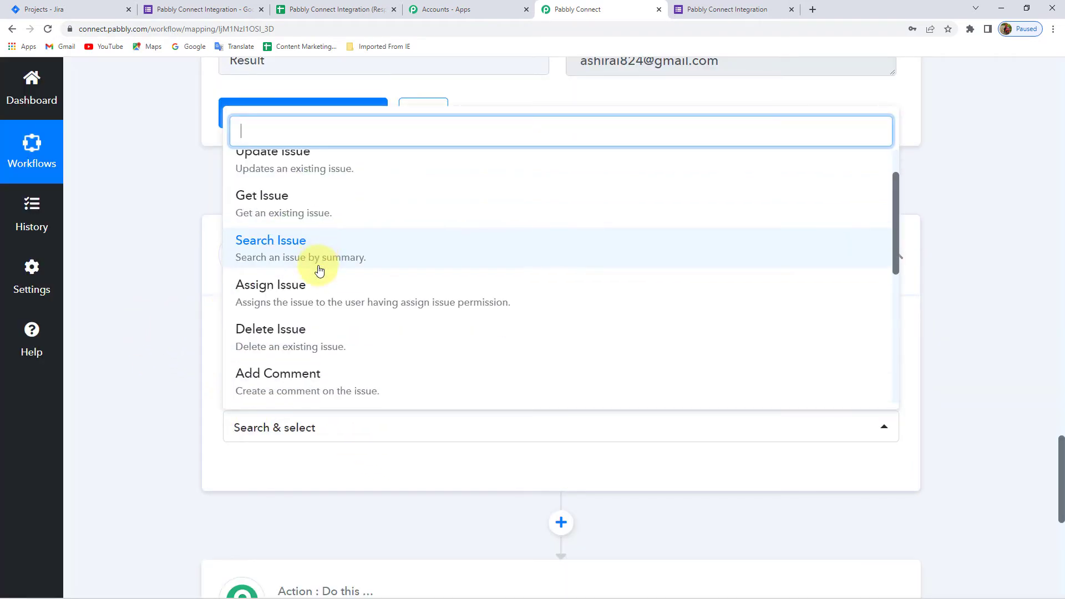
scroll(319, 275, down, 5)
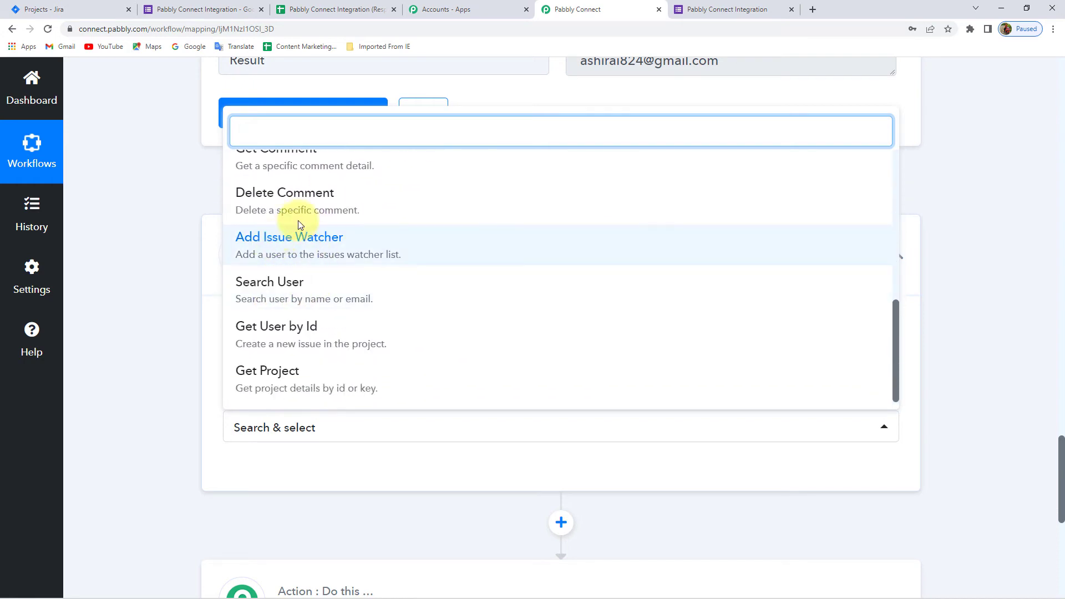
scroll(309, 311, down, 2)
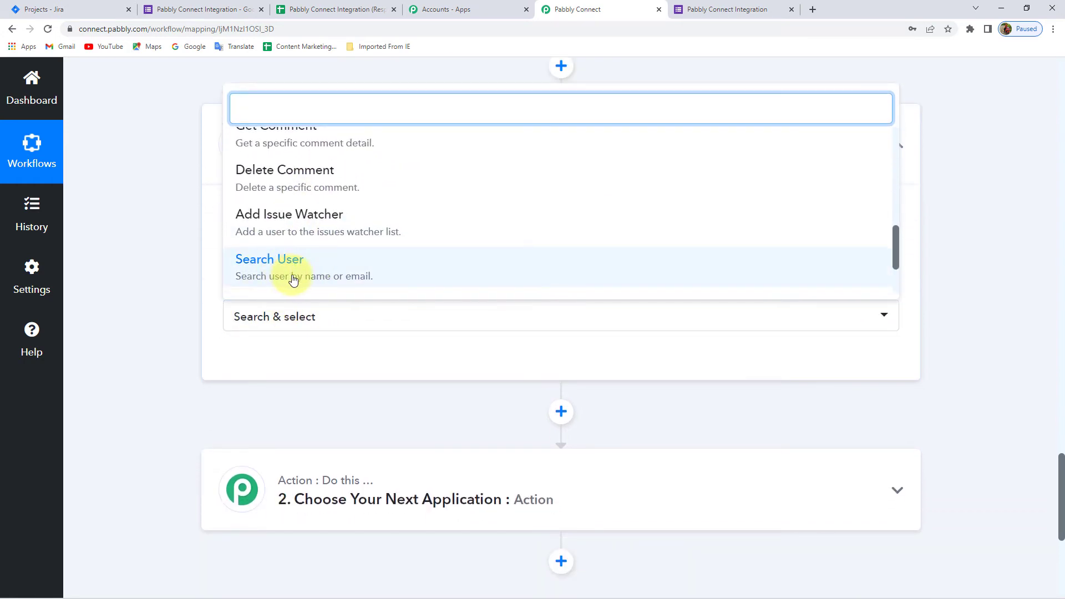
click(373, 277)
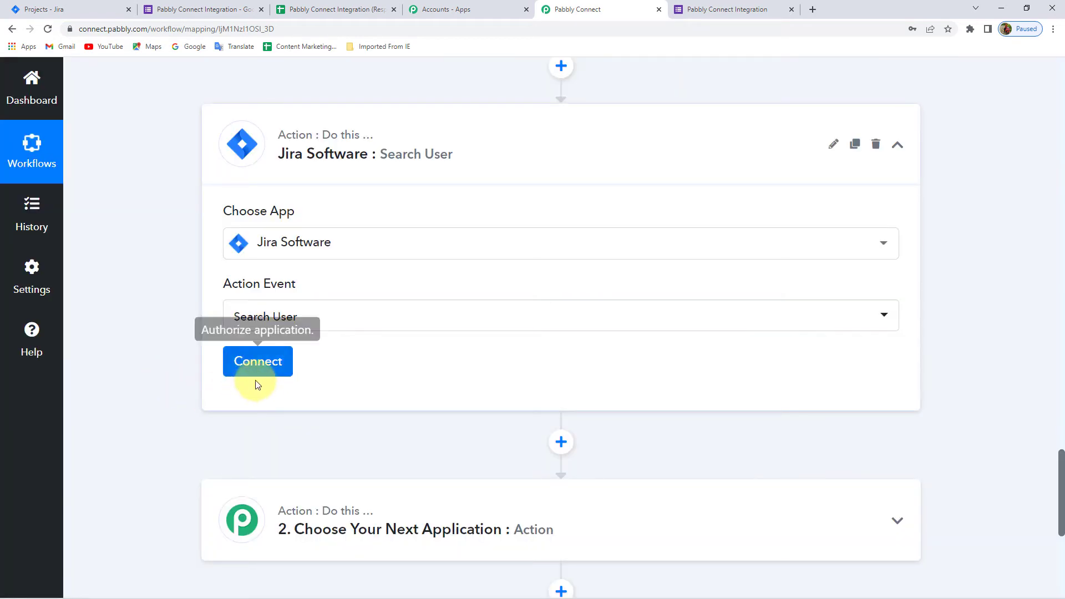
- Connect the Search User action through a new Jira Software connection, authorizing Pabbly's access for the site pabbly.atlassian.net
click(259, 361)
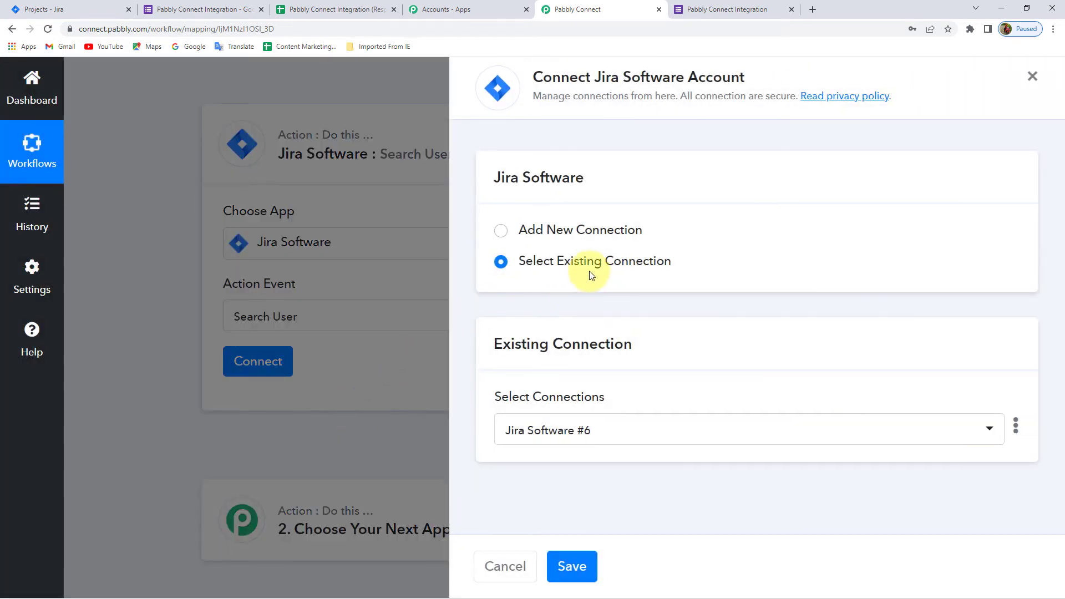
click(533, 243)
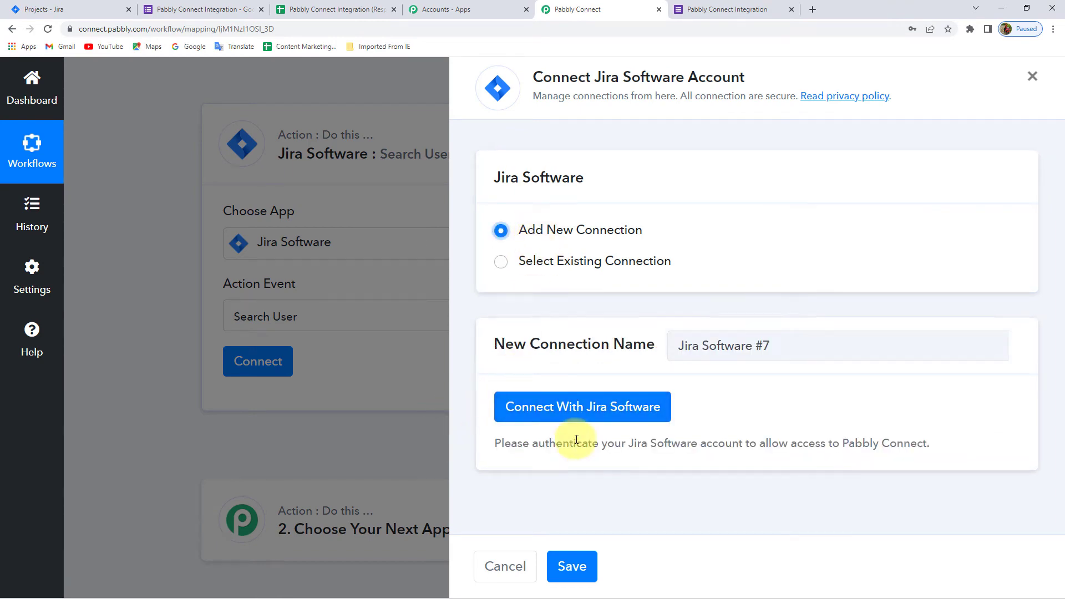
click(626, 416)
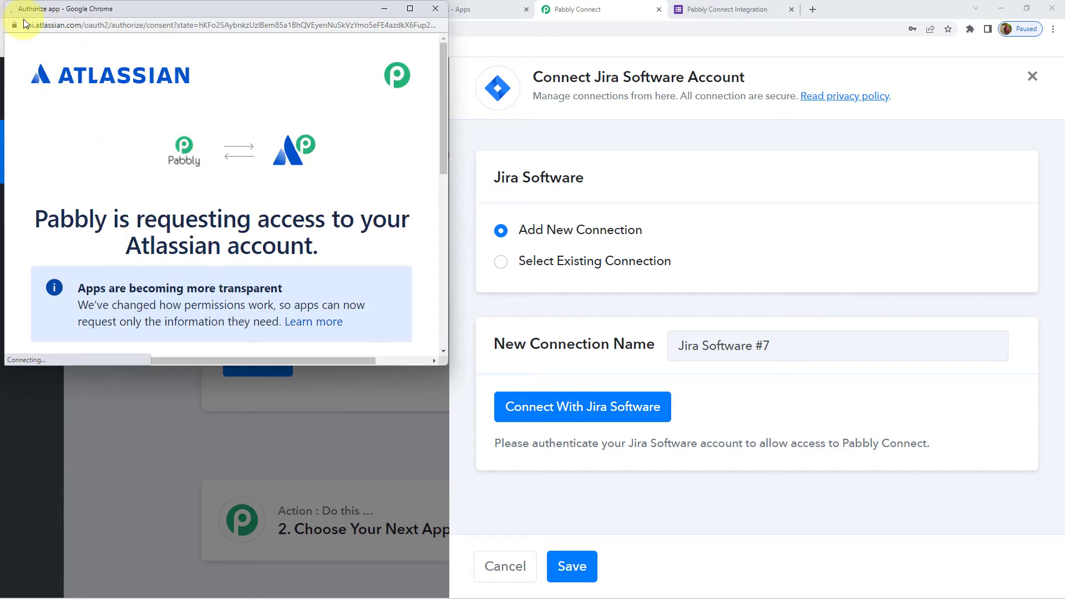
scroll(224, 236, down, 6)
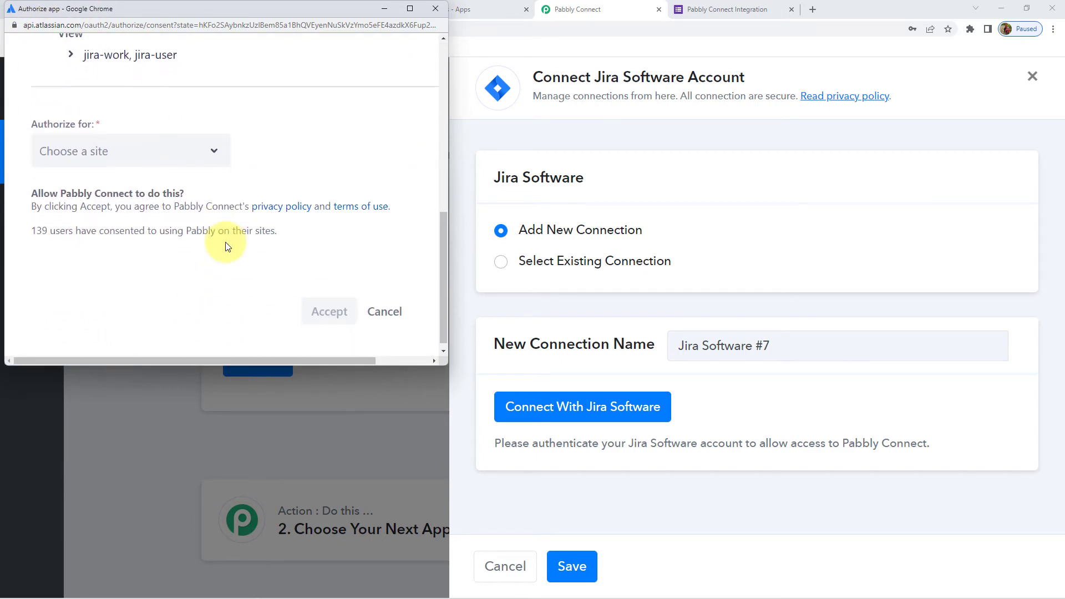
click(187, 144)
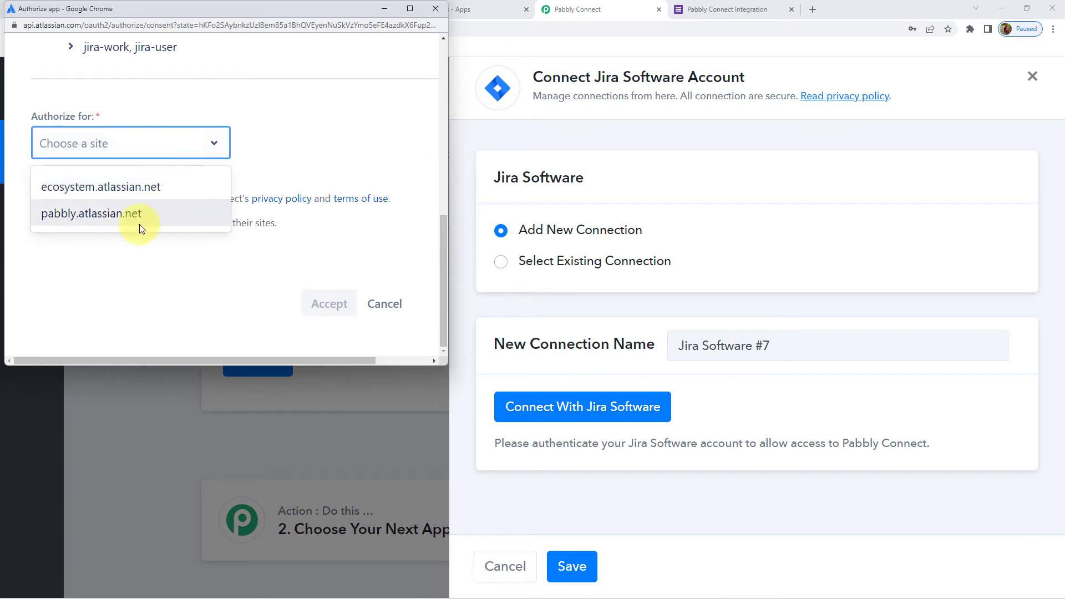
click(117, 212)
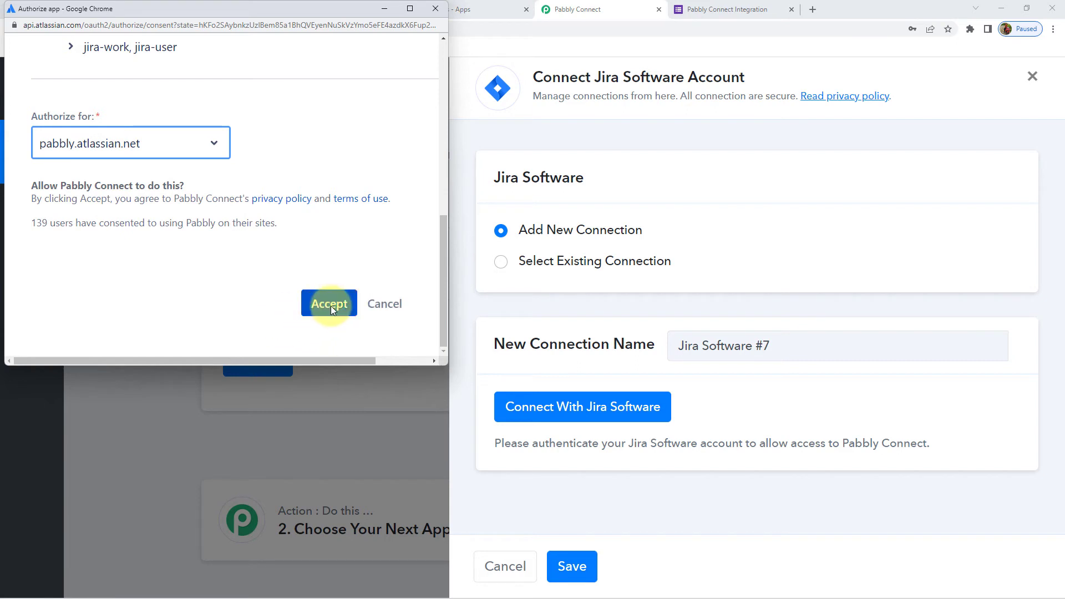
click(332, 308)
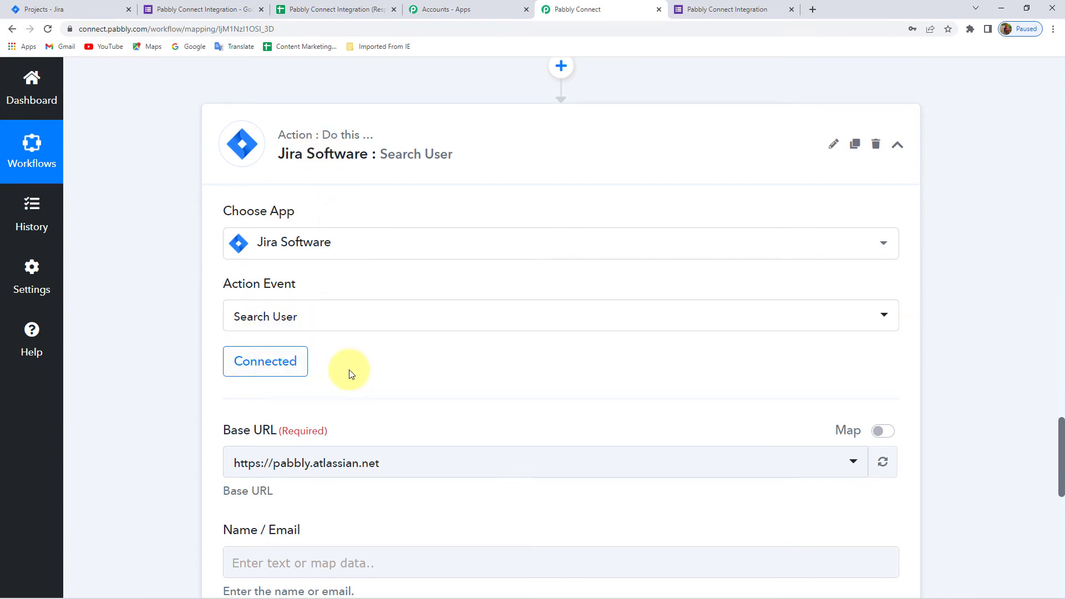
- Map the Result value of the Text Formatter Split Text step into the Search User action's Name / Email field
scroll(349, 373, down, 2)
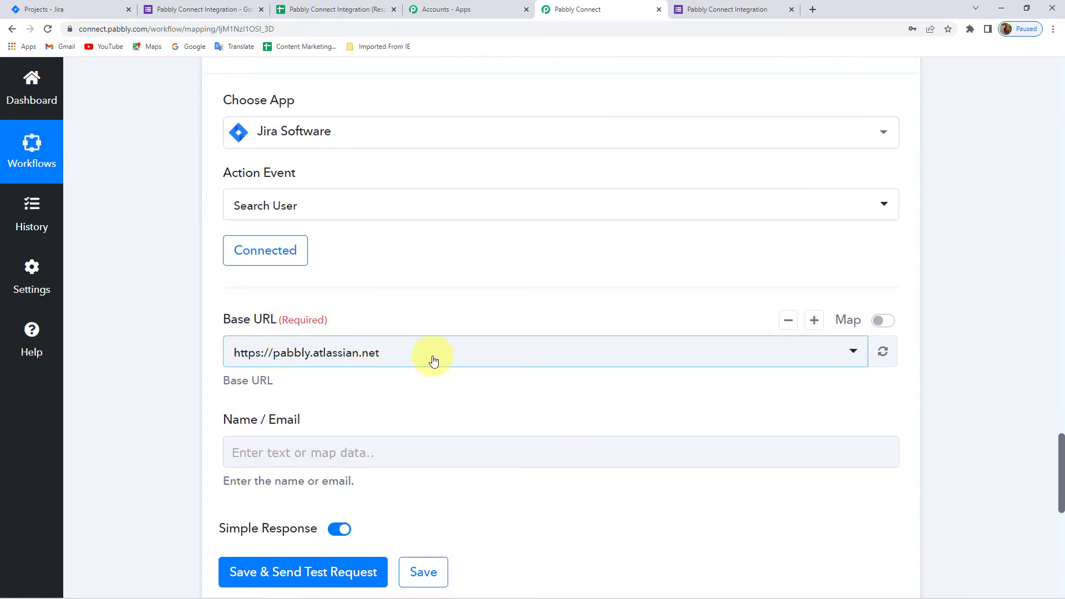
click(474, 365)
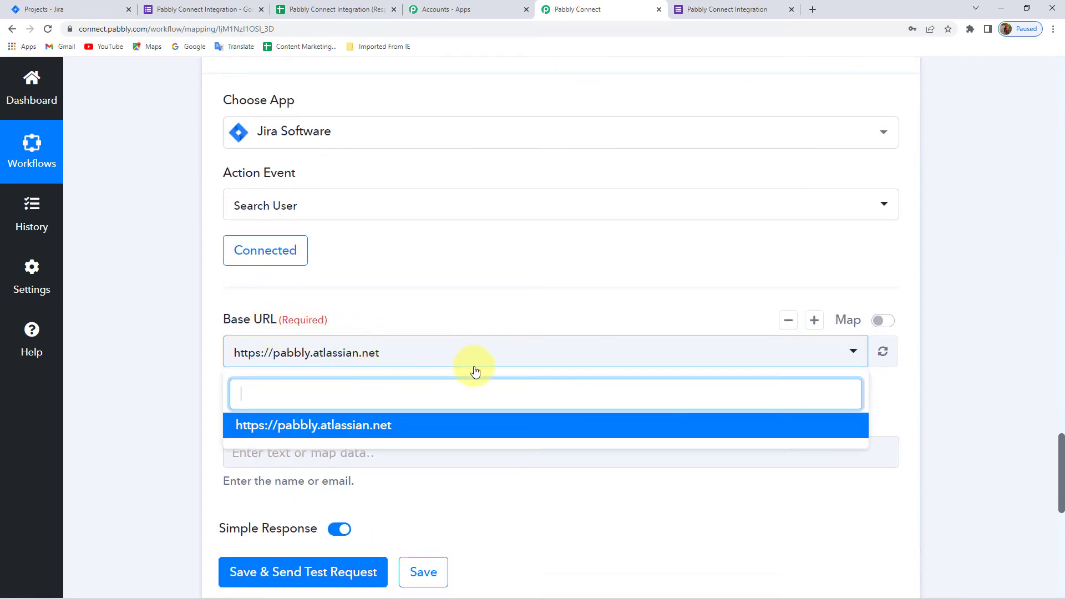
click(201, 336)
scroll(201, 335, down, 2)
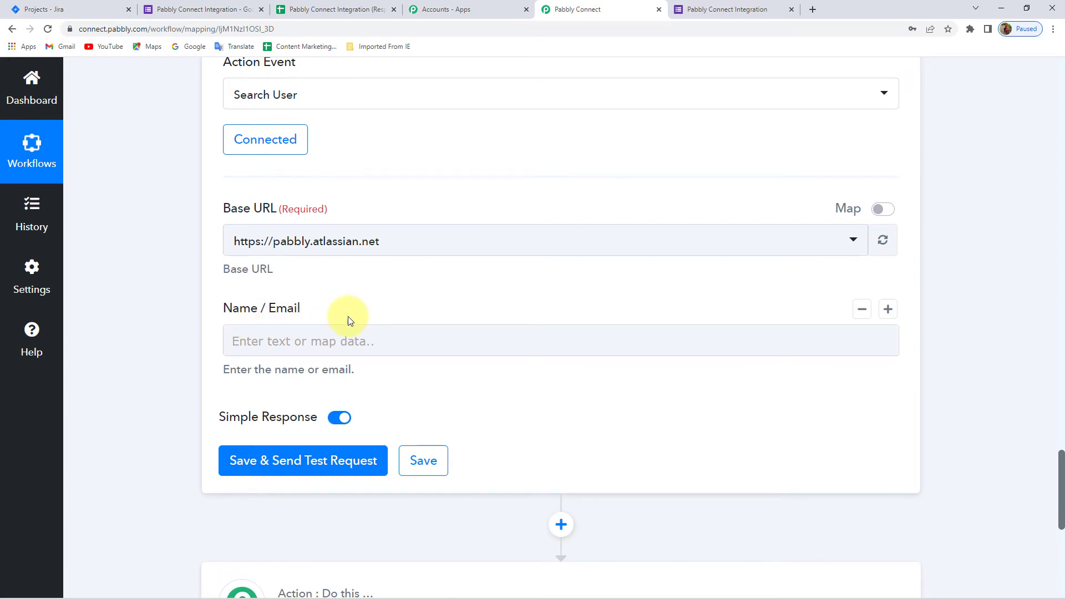
scroll(361, 304, up, 11)
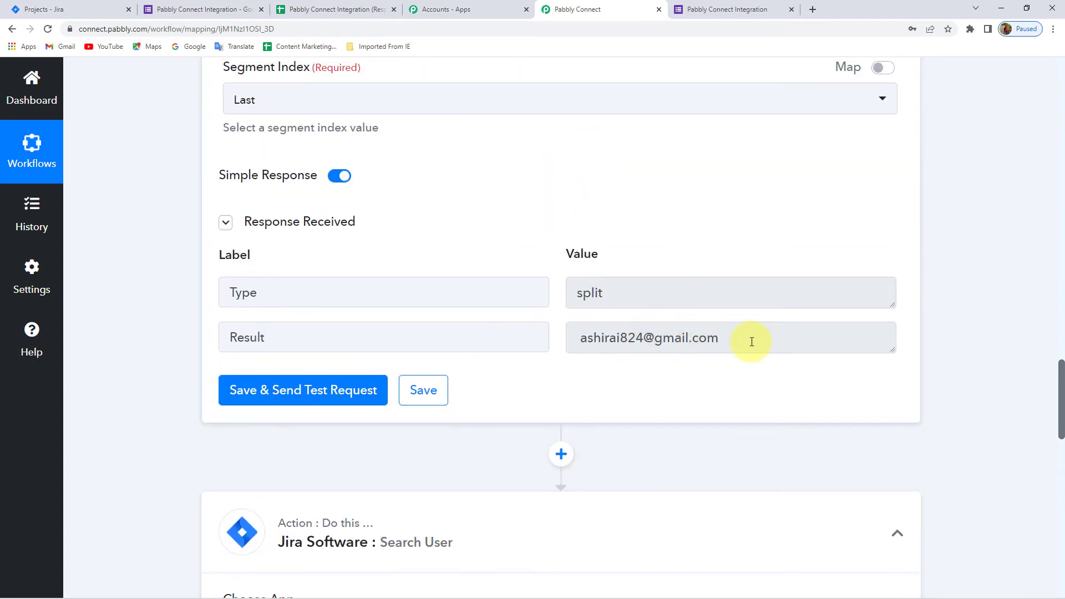
drag(751, 342, 581, 335)
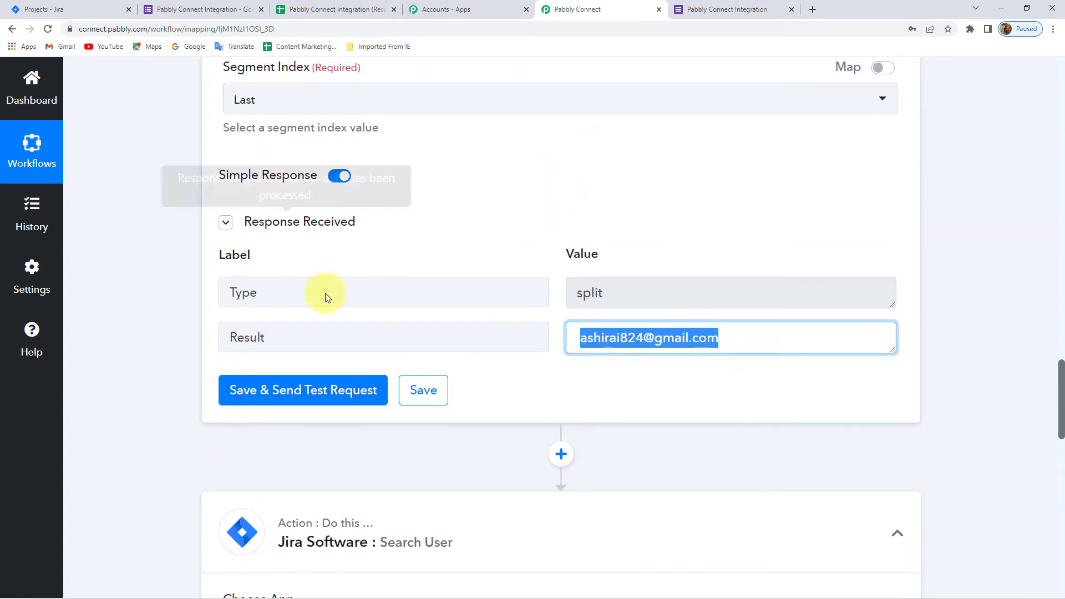
scroll(148, 352, down, 10)
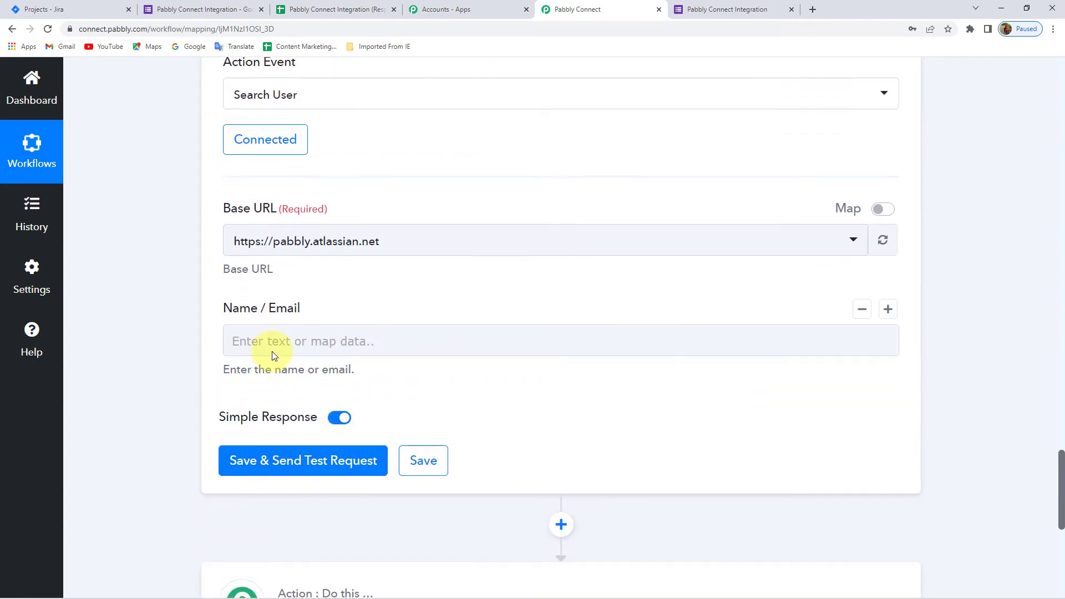
click(273, 354)
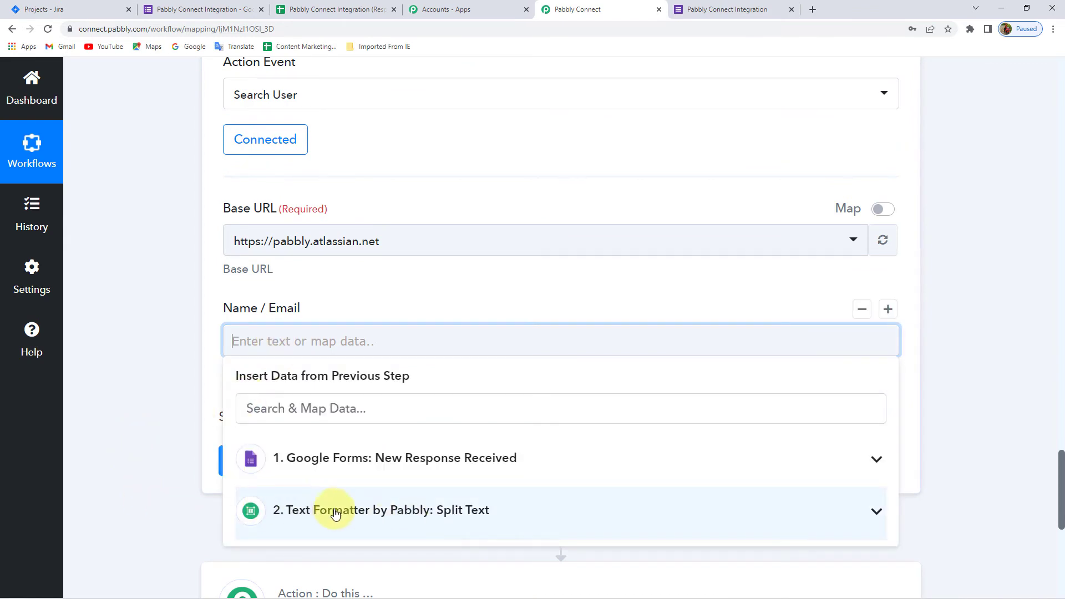
click(368, 513)
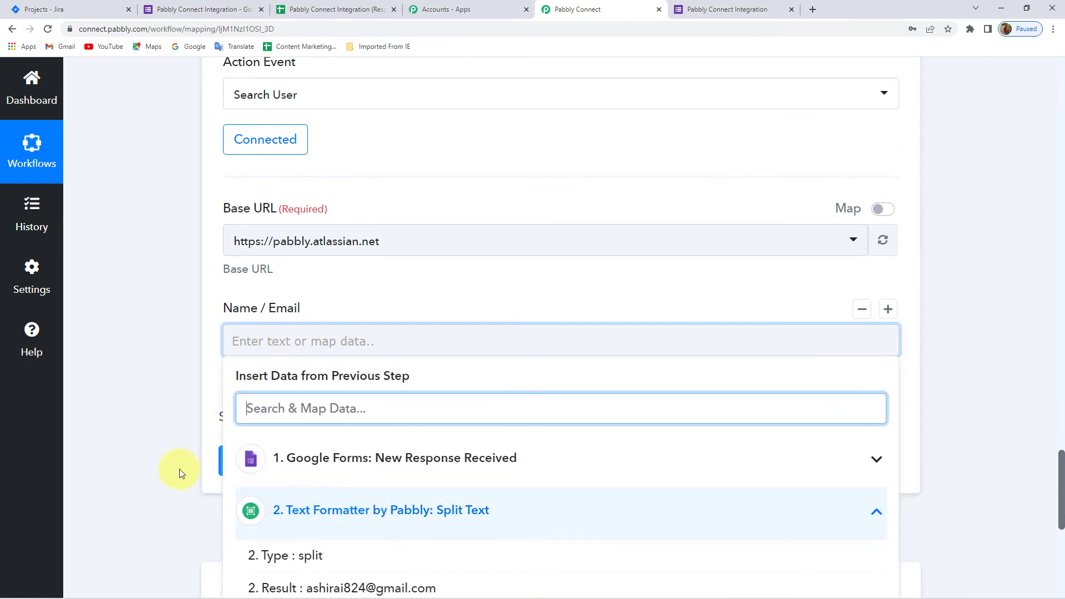
scroll(151, 447, down, 2)
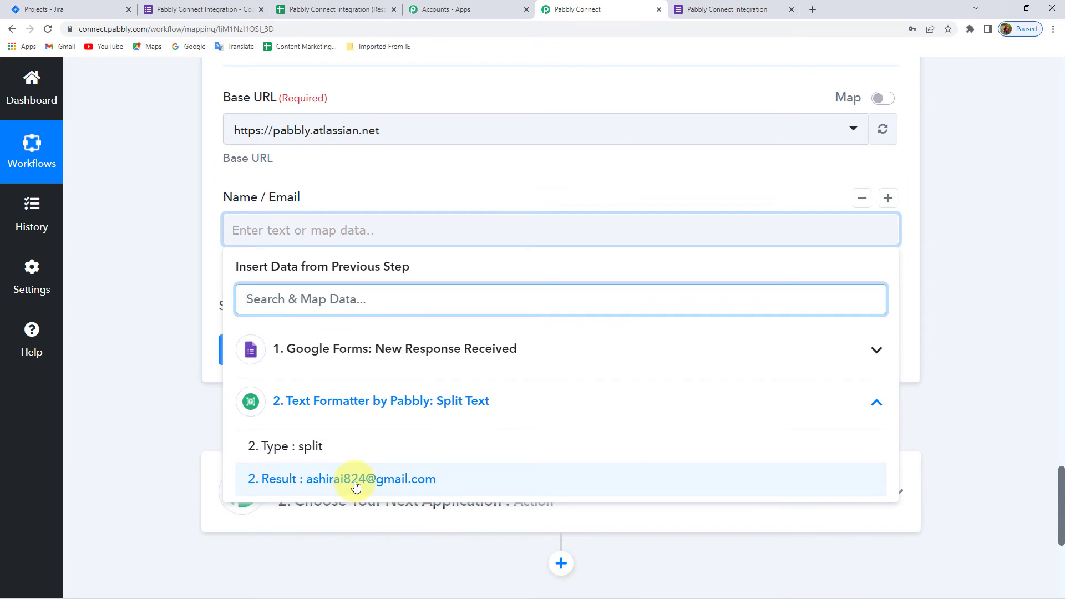
click(355, 486)
click(154, 274)
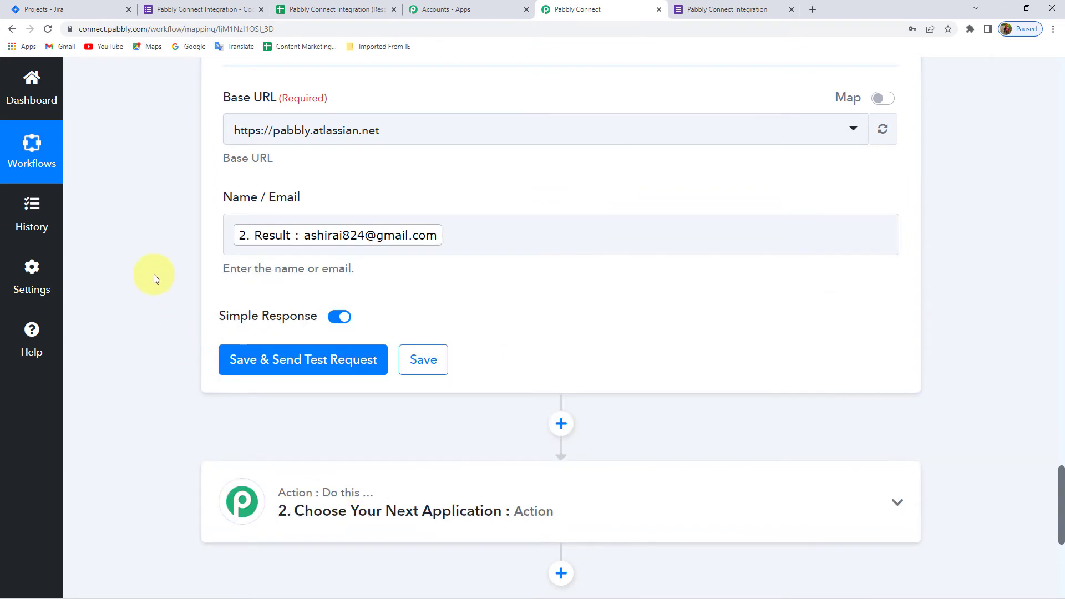
- Save the Search User action with a test request and check the AccountId and DisplayName values in its response
click(313, 369)
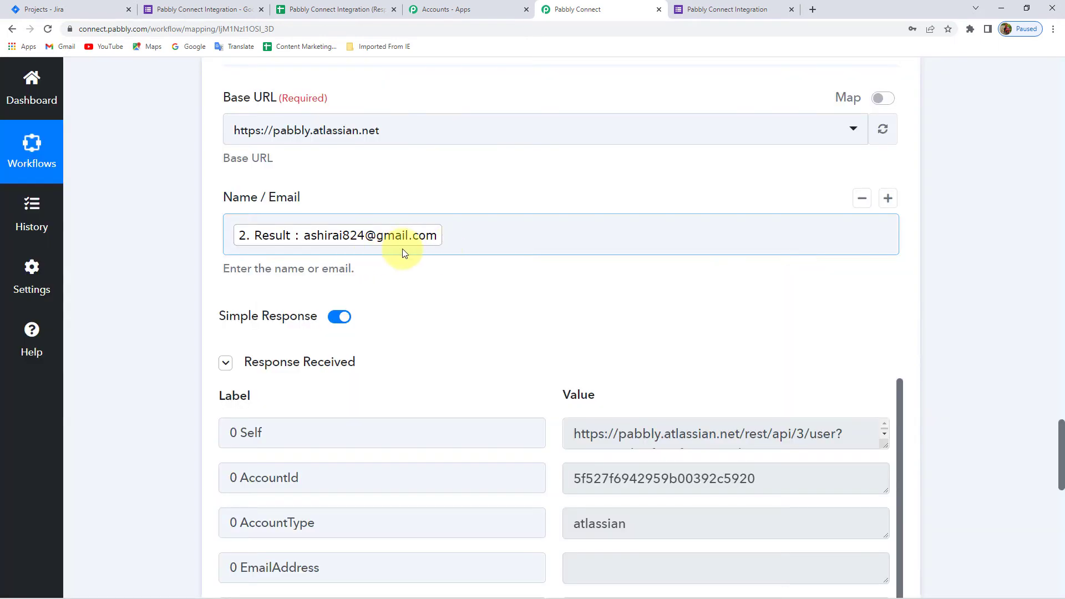
scroll(194, 281, down, 4)
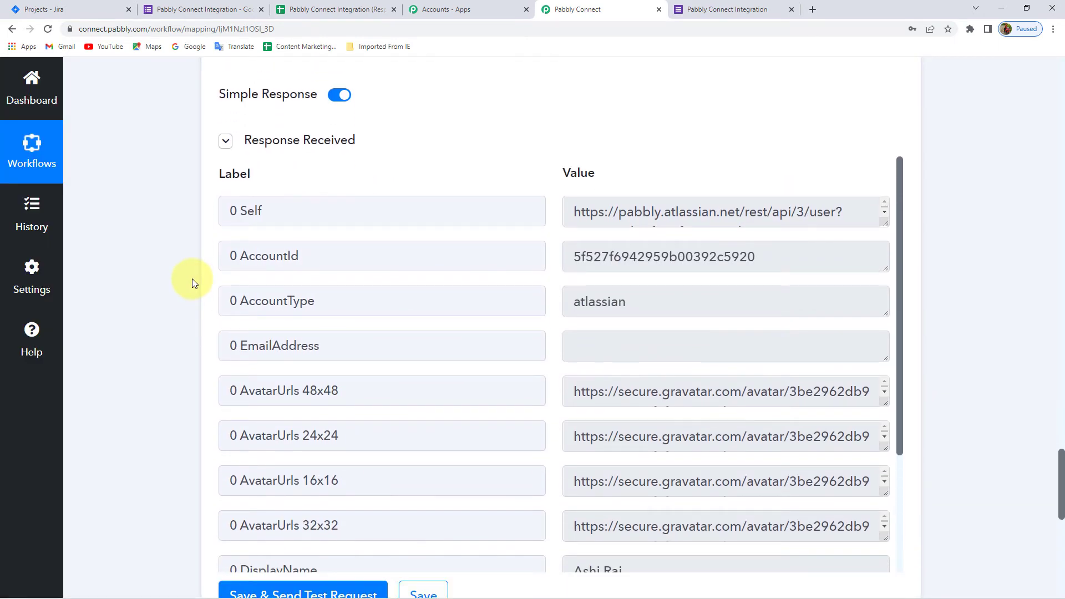
drag(573, 257, 961, 267)
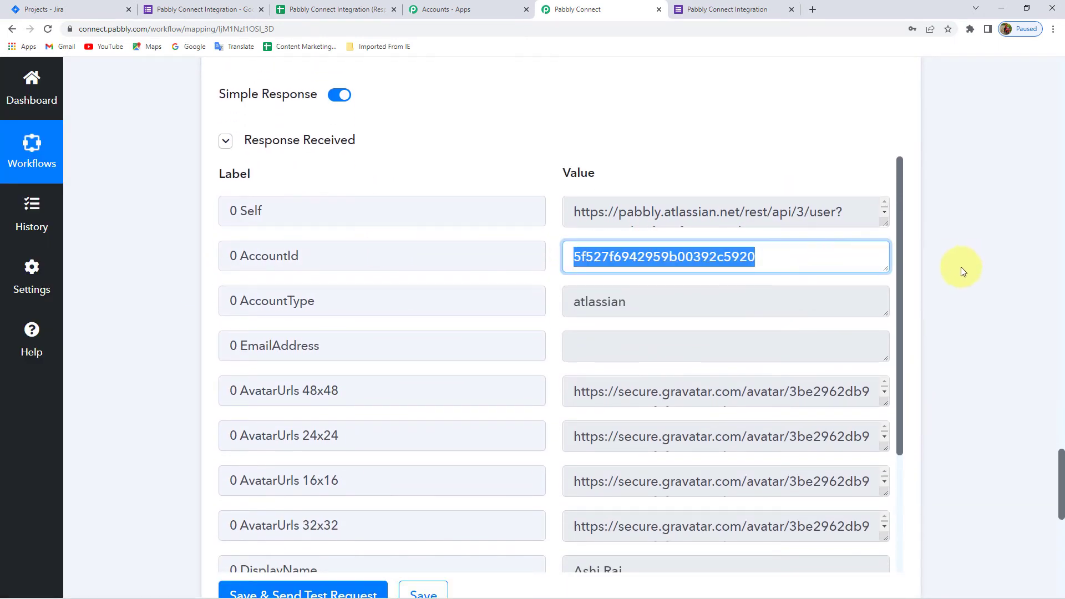
scroll(677, 296, down, 3)
scroll(658, 322, down, 4)
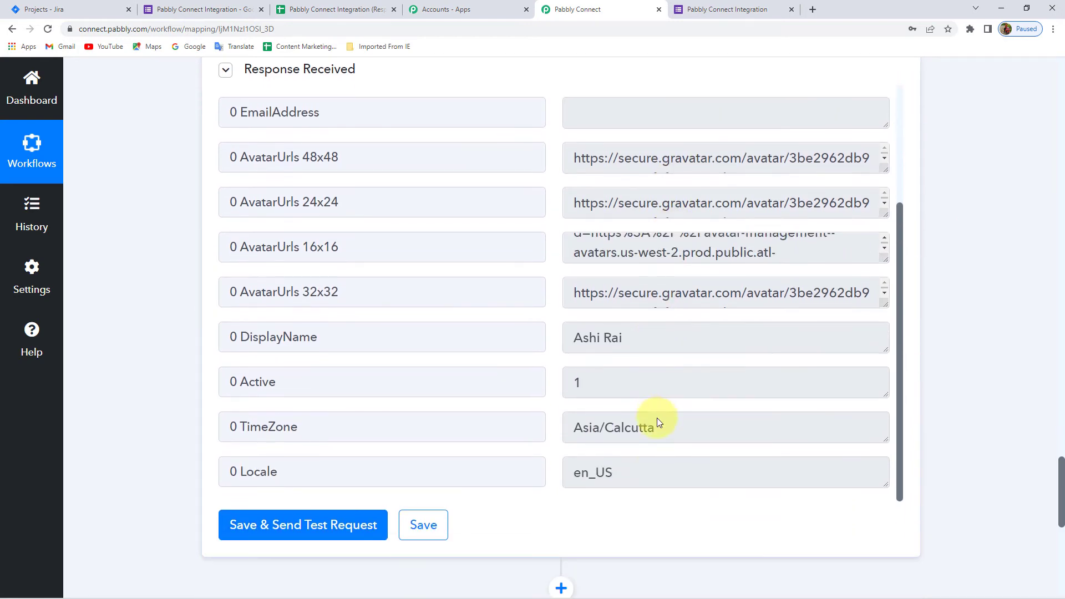
drag(689, 305, 489, 307)
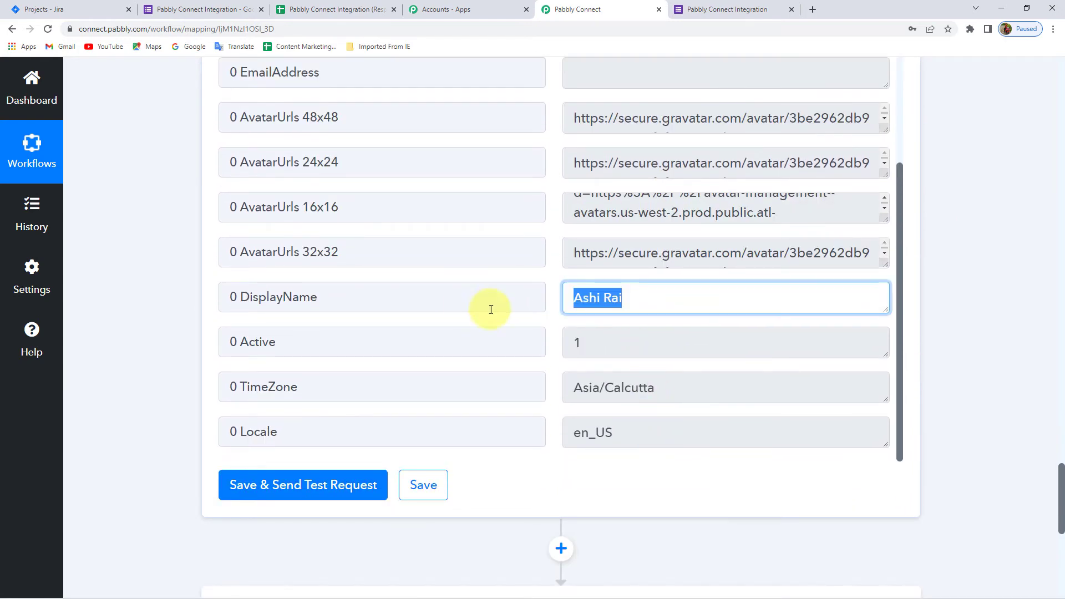
scroll(668, 350, up, 2)
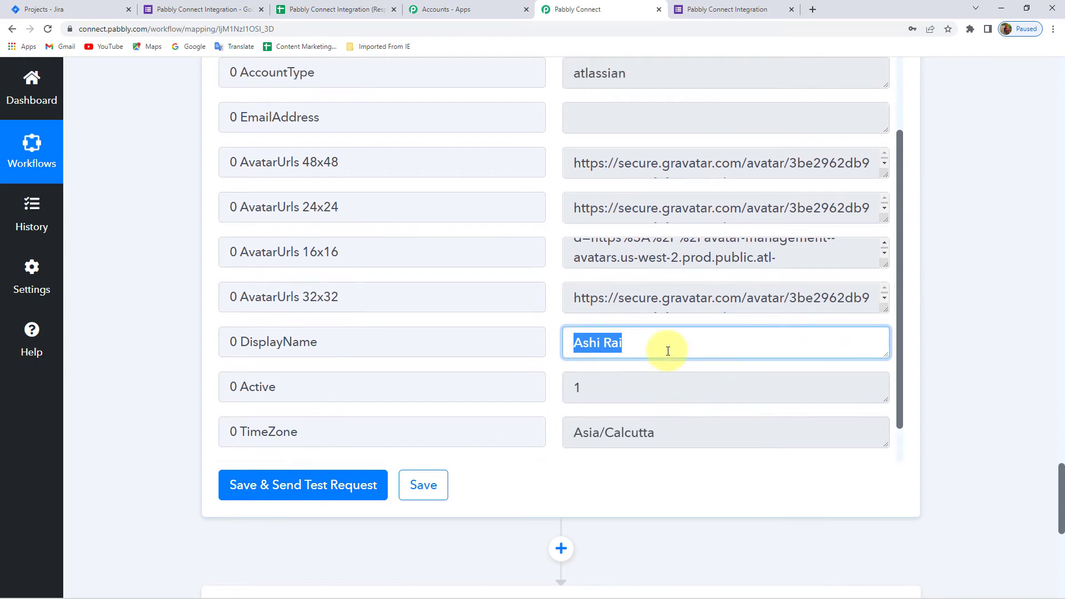
scroll(668, 351, up, 1)
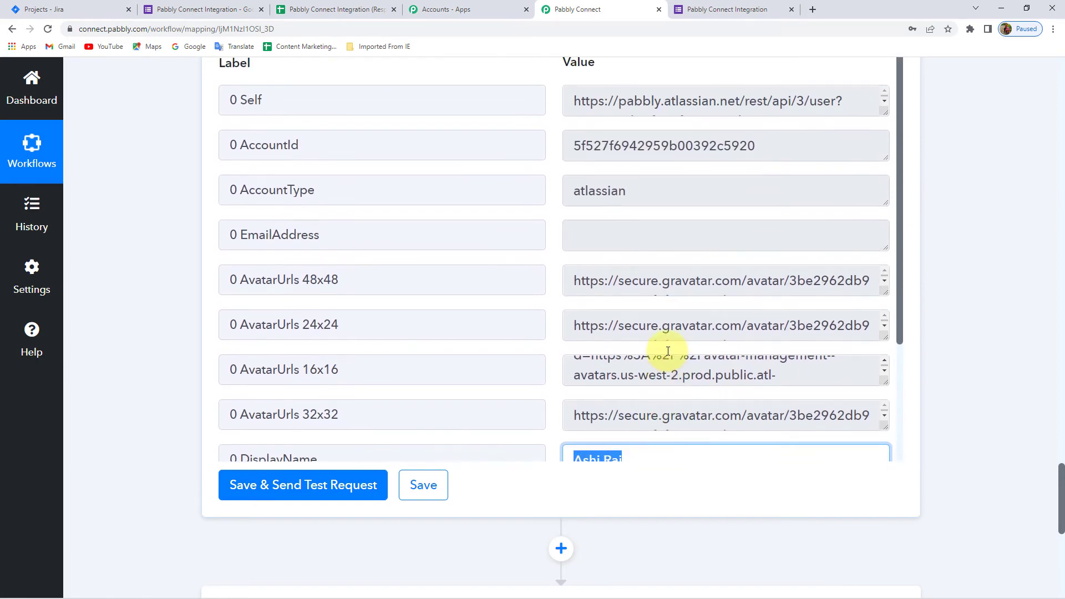
click(786, 144)
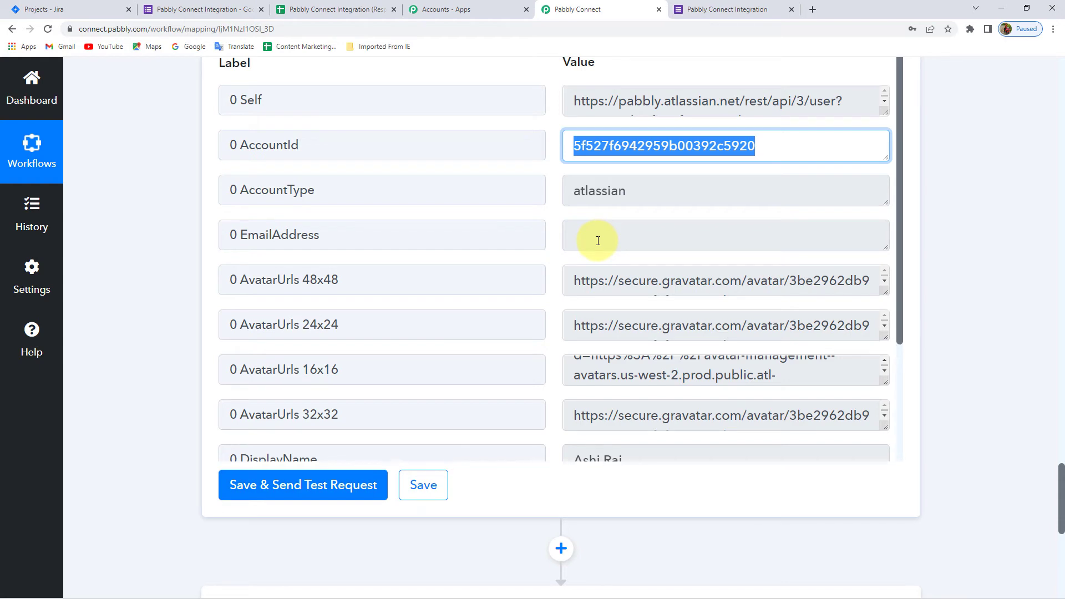
- Choose Jira Software as the app of the last, still empty action step and set its action event to Create Issue
scroll(598, 241, down, 5)
scroll(1015, 269, down, 5)
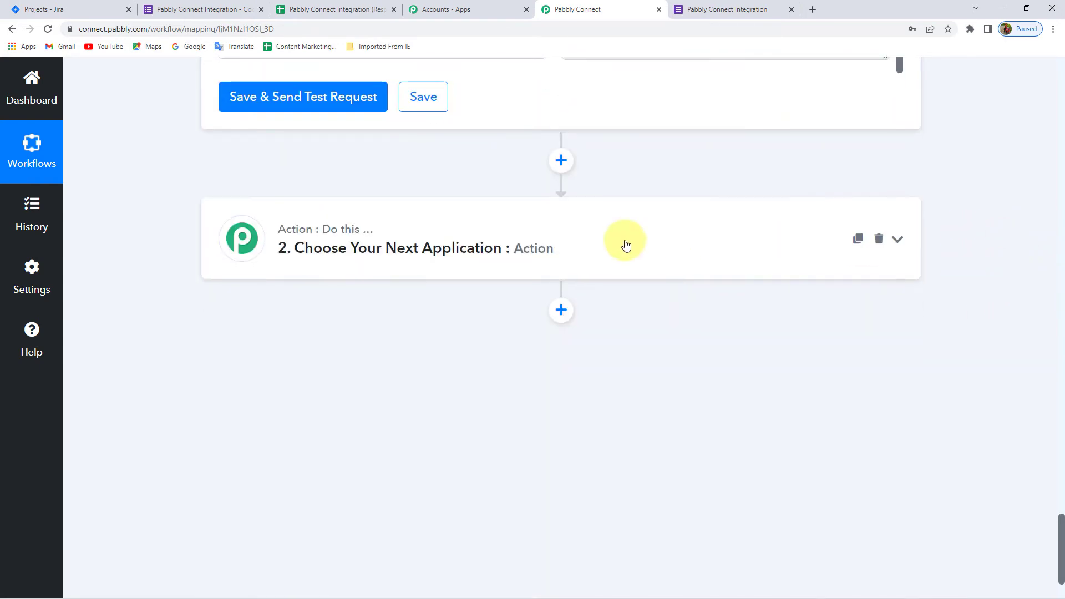
click(611, 246)
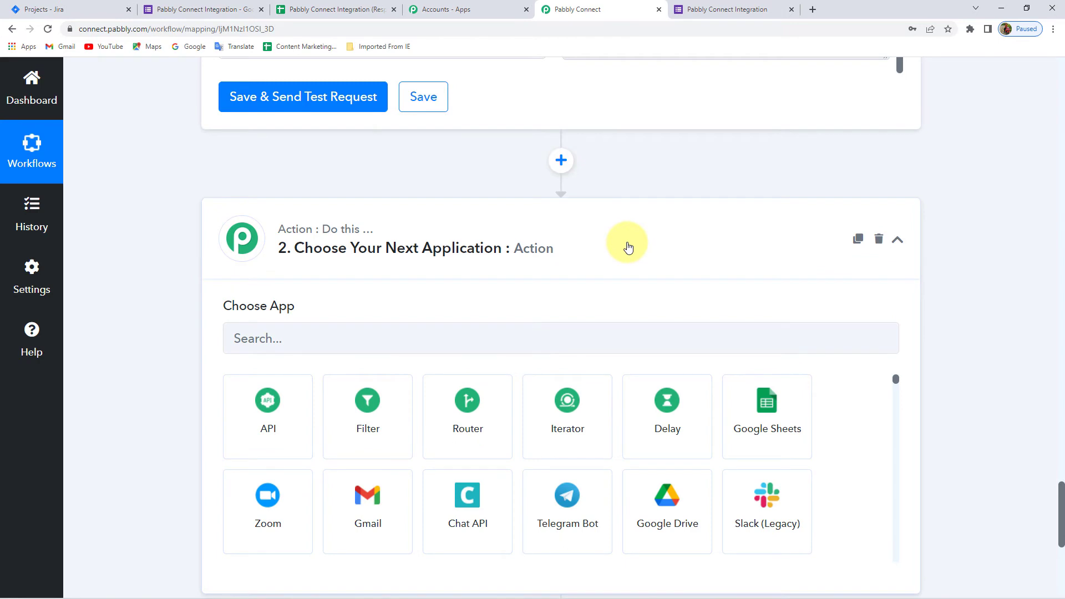
click(440, 339)
text(Jira)
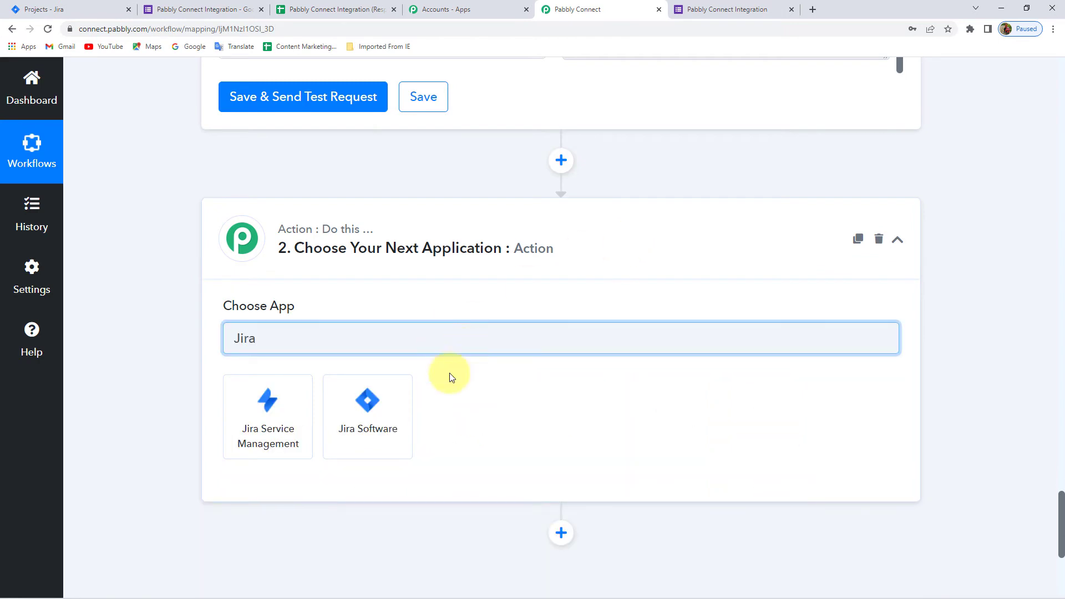
click(368, 432)
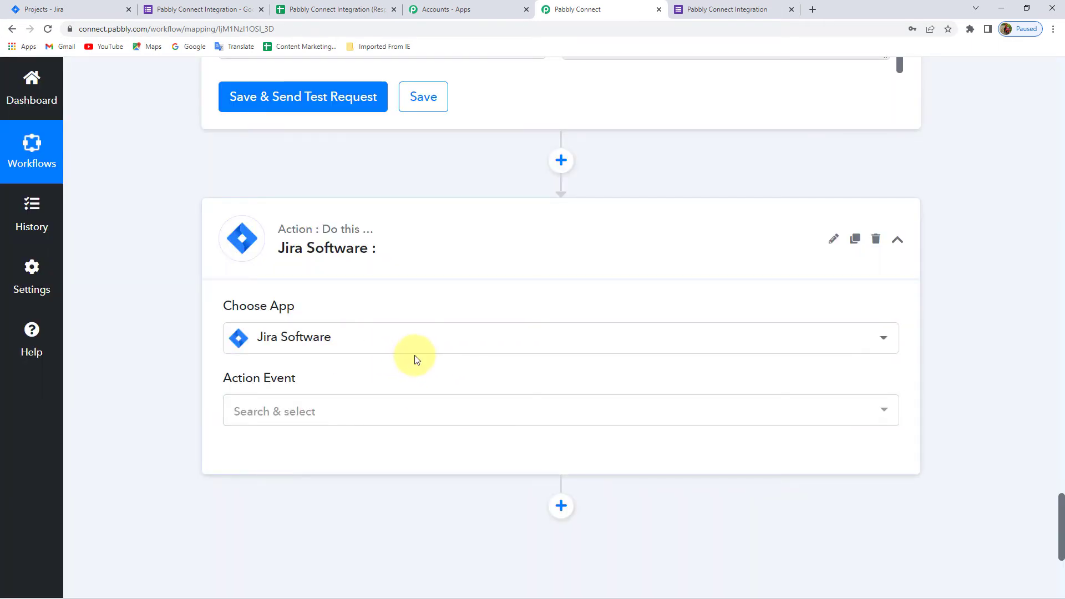
scroll(194, 340, down, 2)
click(286, 304)
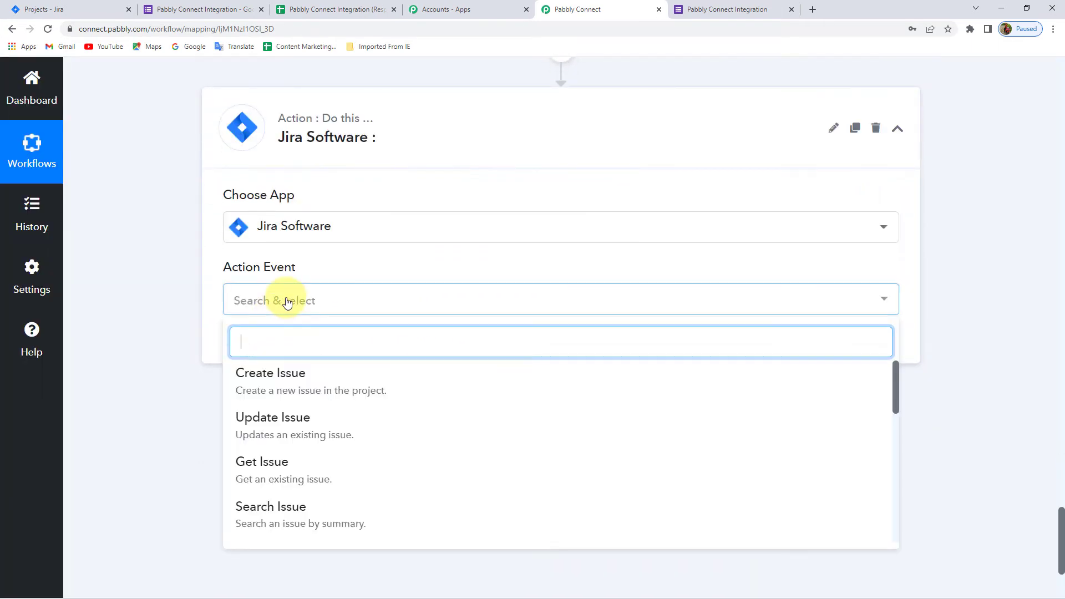
click(301, 389)
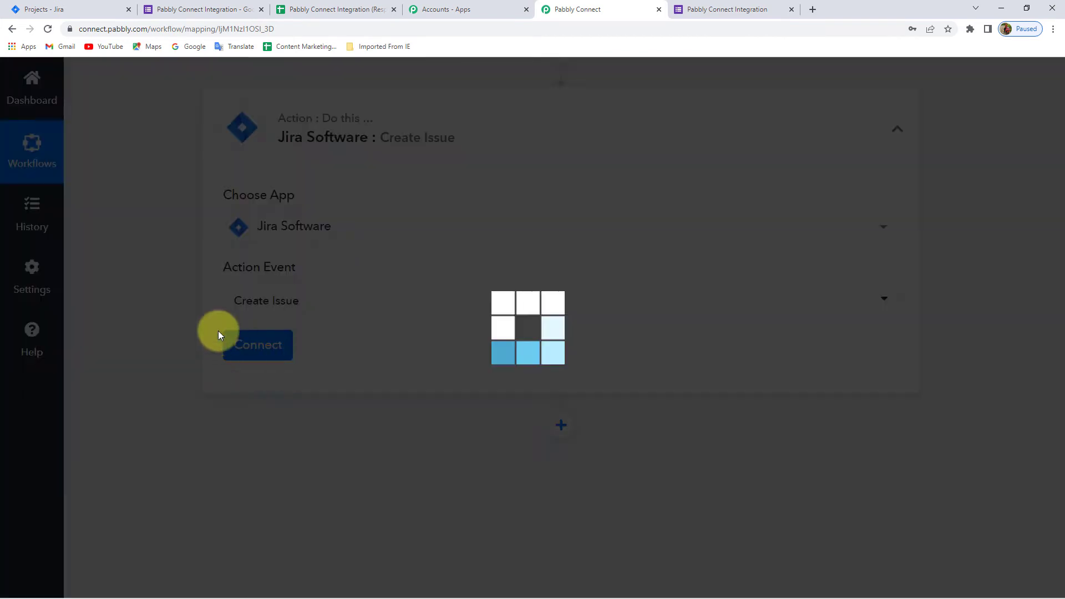
- Connect the Create Issue action with the existing connection Jira Software #7
click(272, 351)
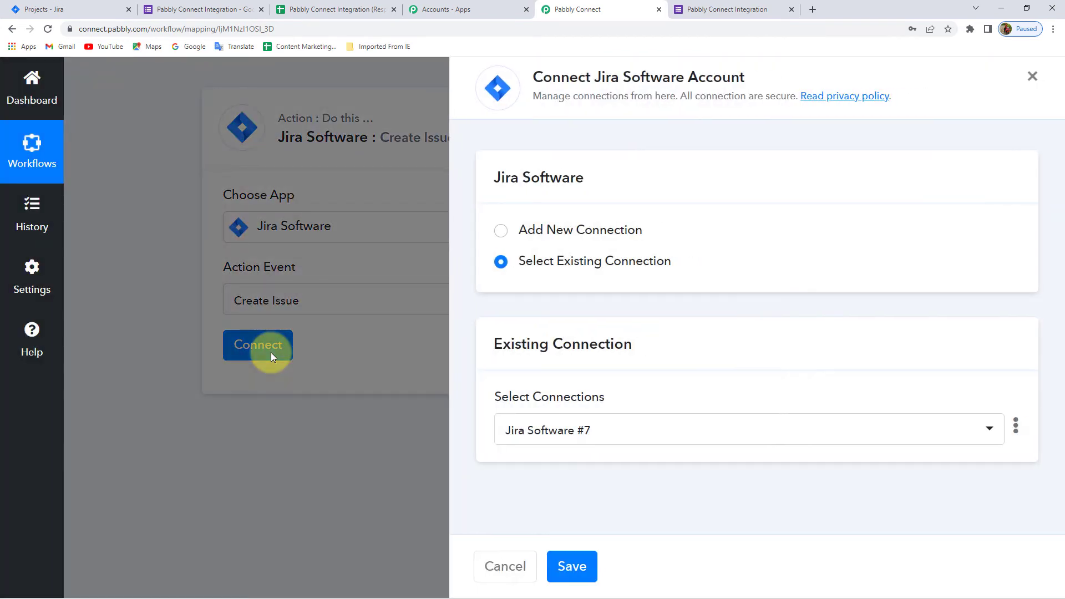
click(524, 232)
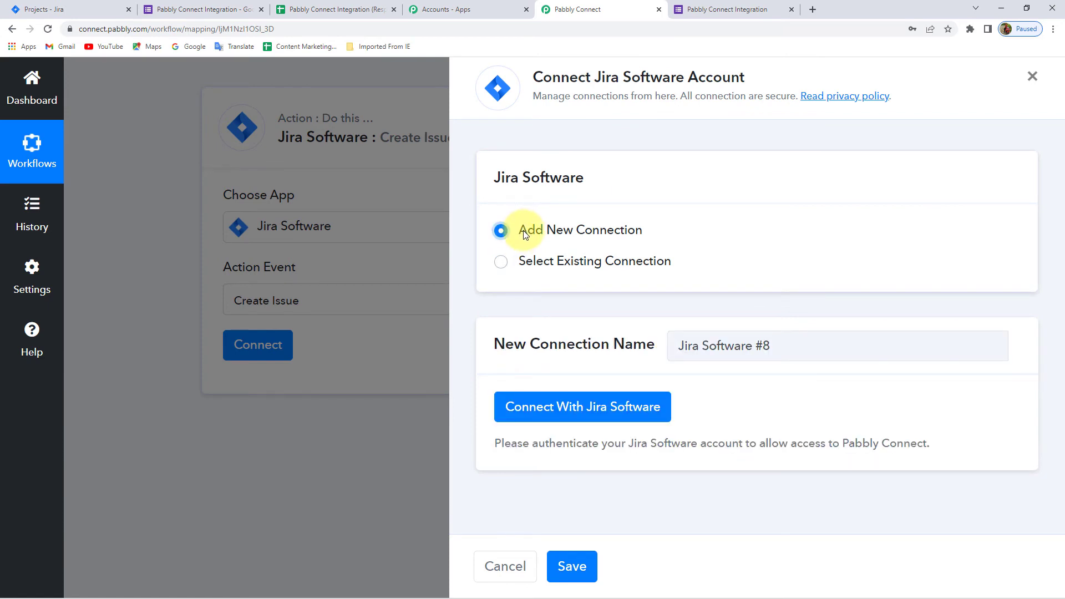
click(498, 269)
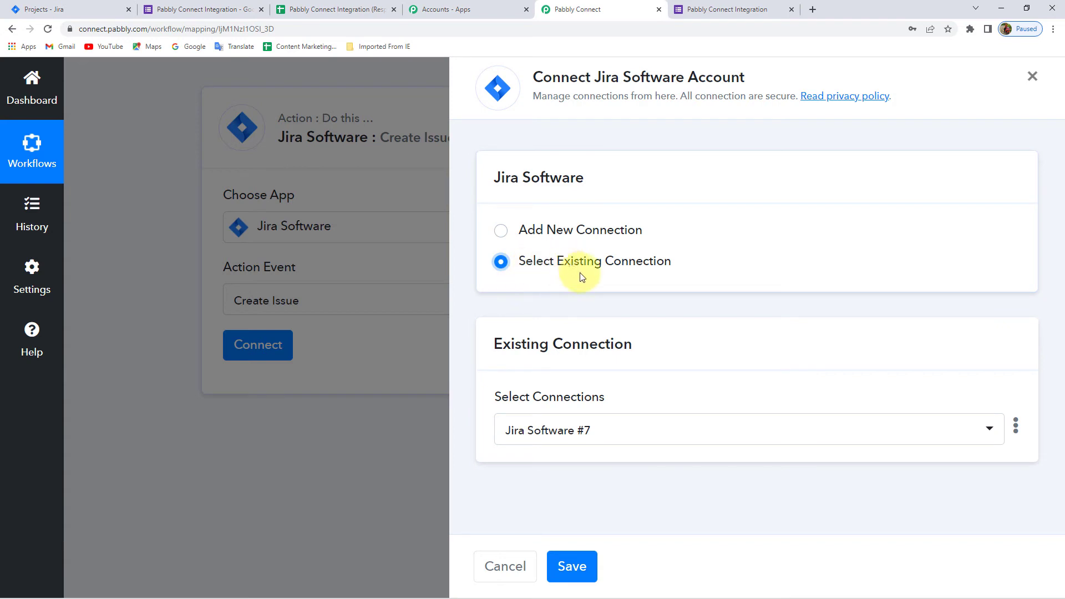
click(571, 565)
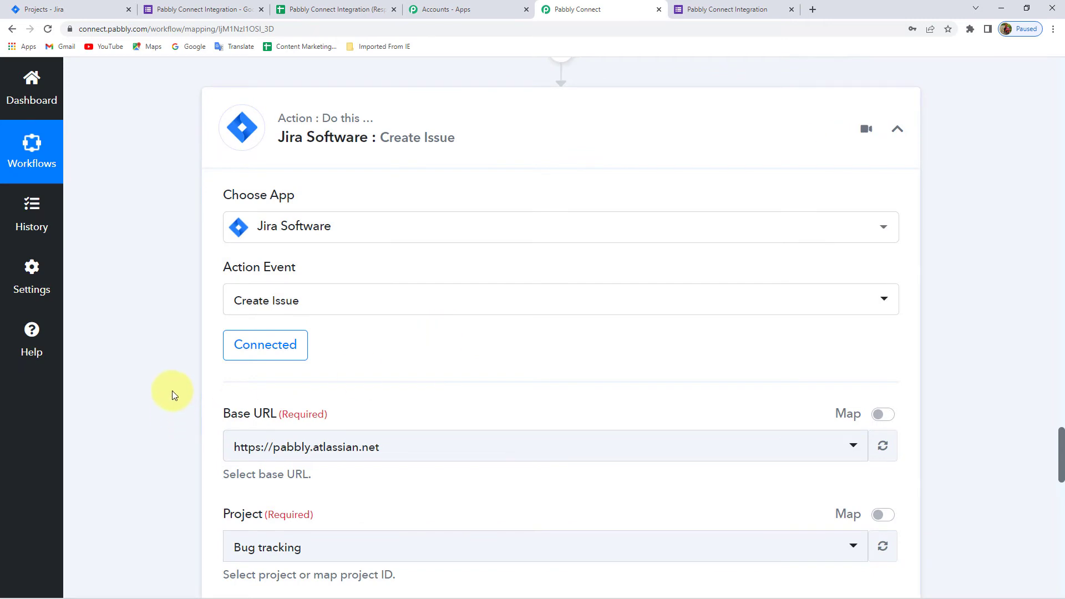
- Keep the Create Issue action's preset base URL and set its project to Error Fixing after checking the Projects list in Jira
scroll(178, 370, down, 2)
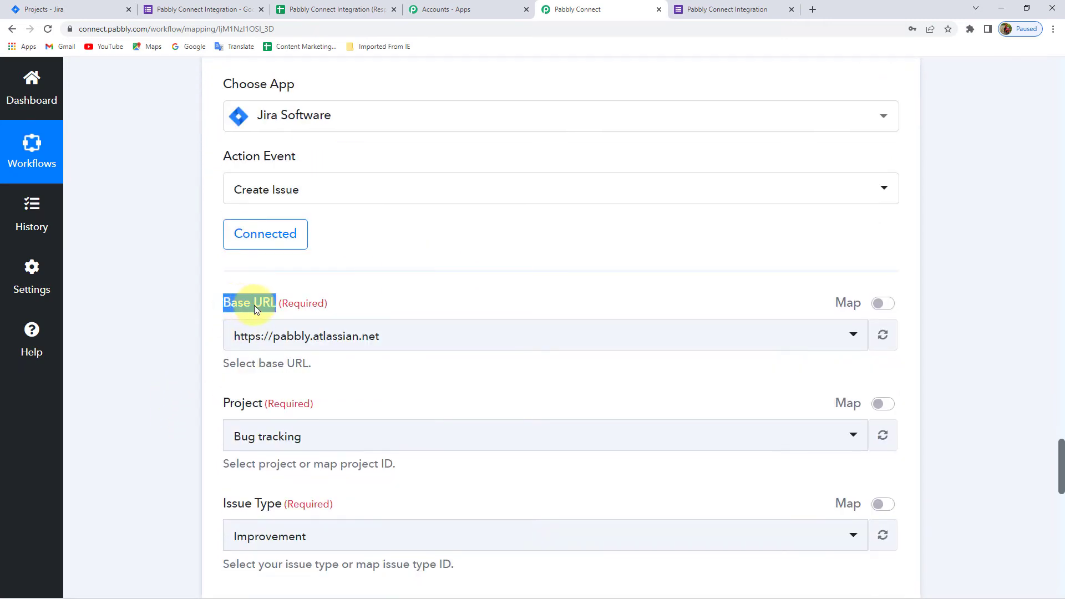
click(244, 336)
click(191, 355)
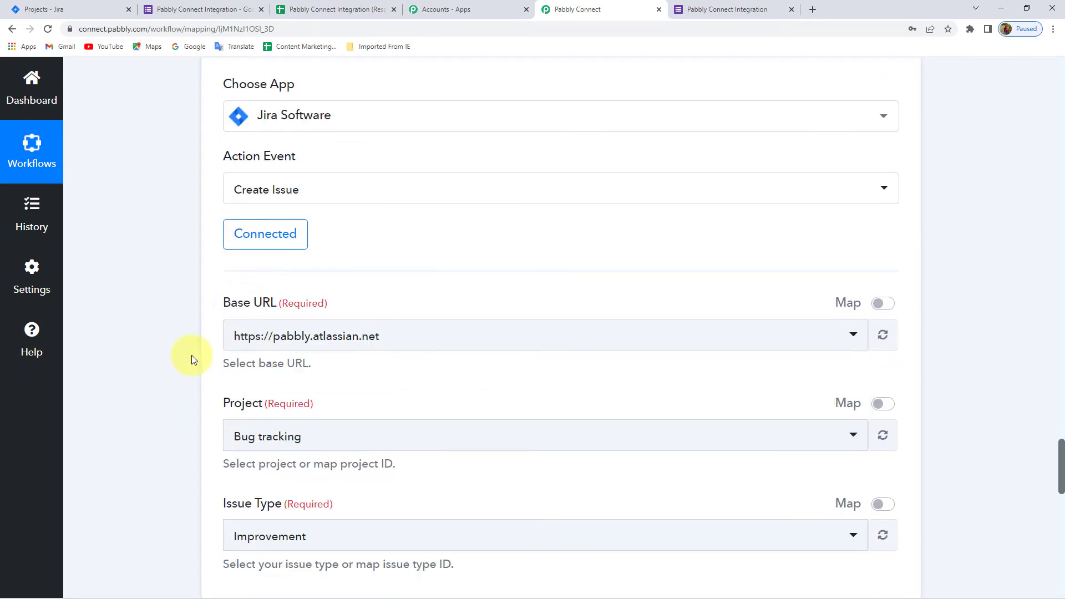
scroll(191, 359, down, 3)
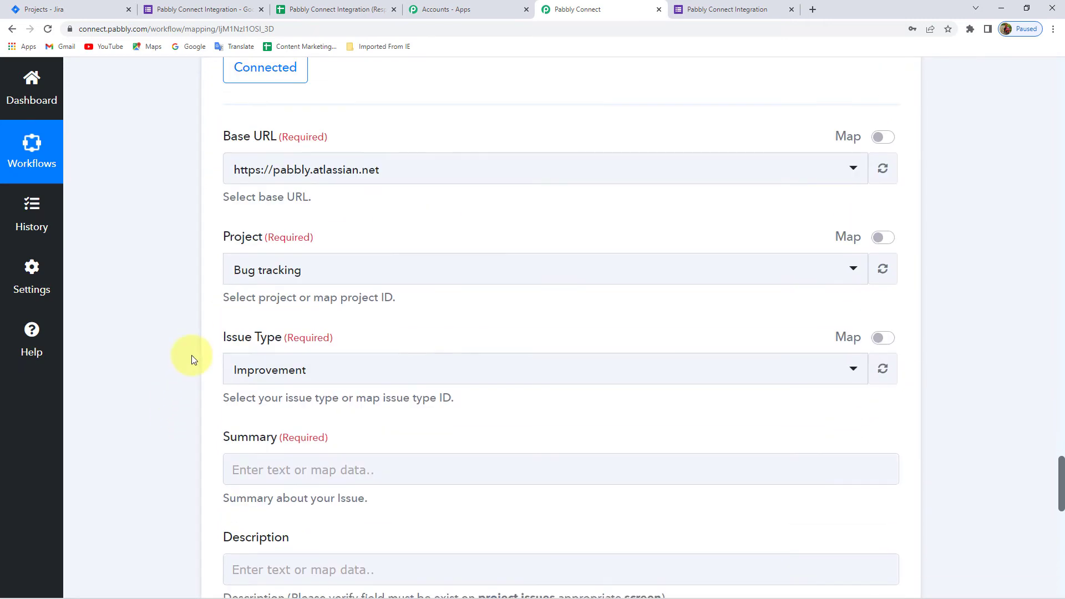
click(244, 239)
click(271, 277)
scroll(305, 416, down, 5)
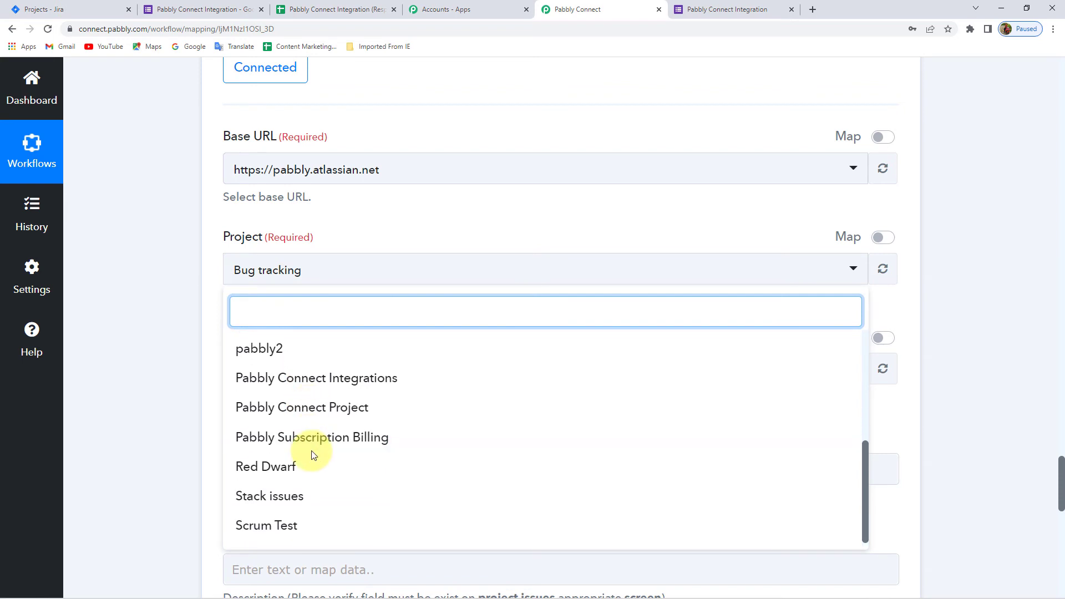
scroll(314, 452, up, 3)
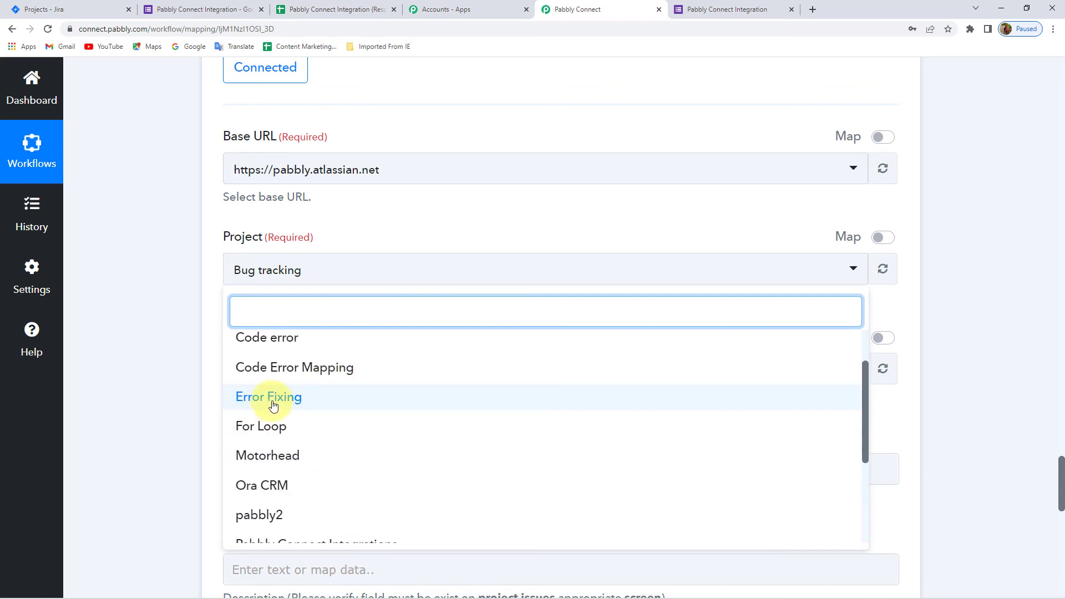
click(67, 9)
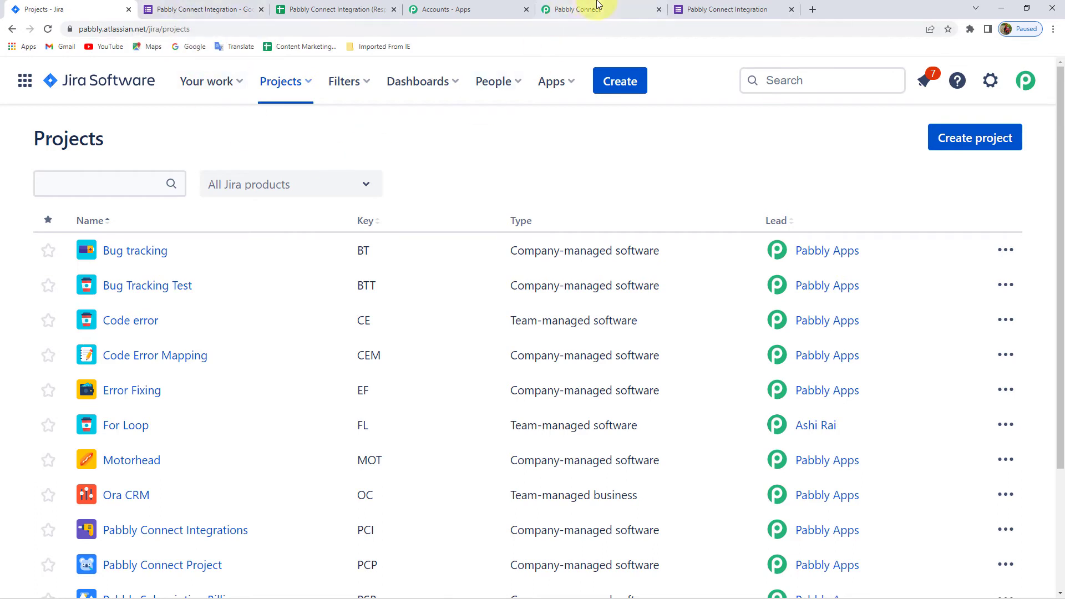
click(579, 9)
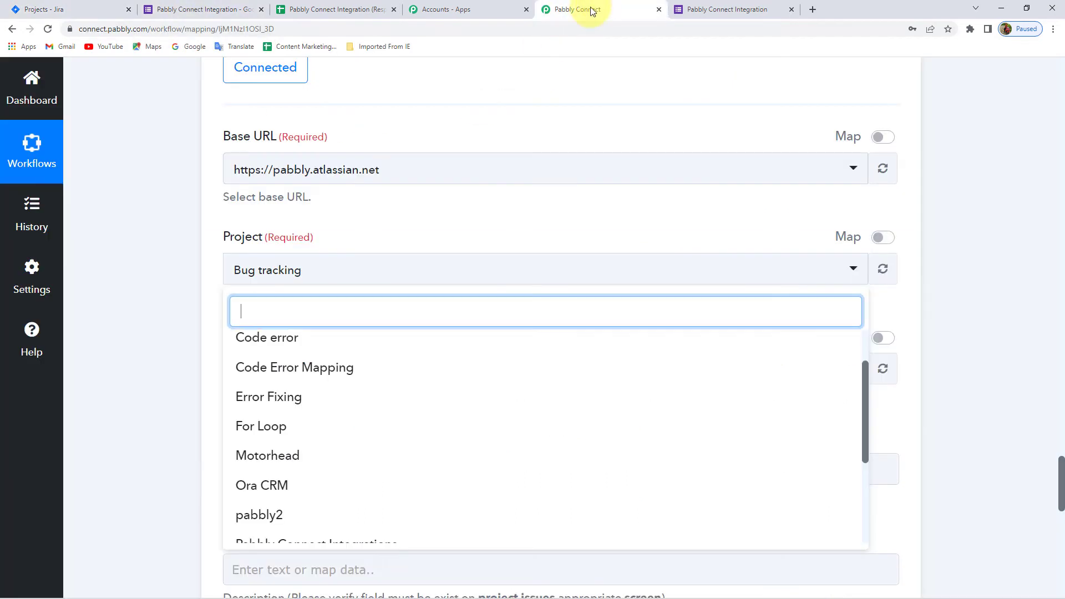
click(290, 399)
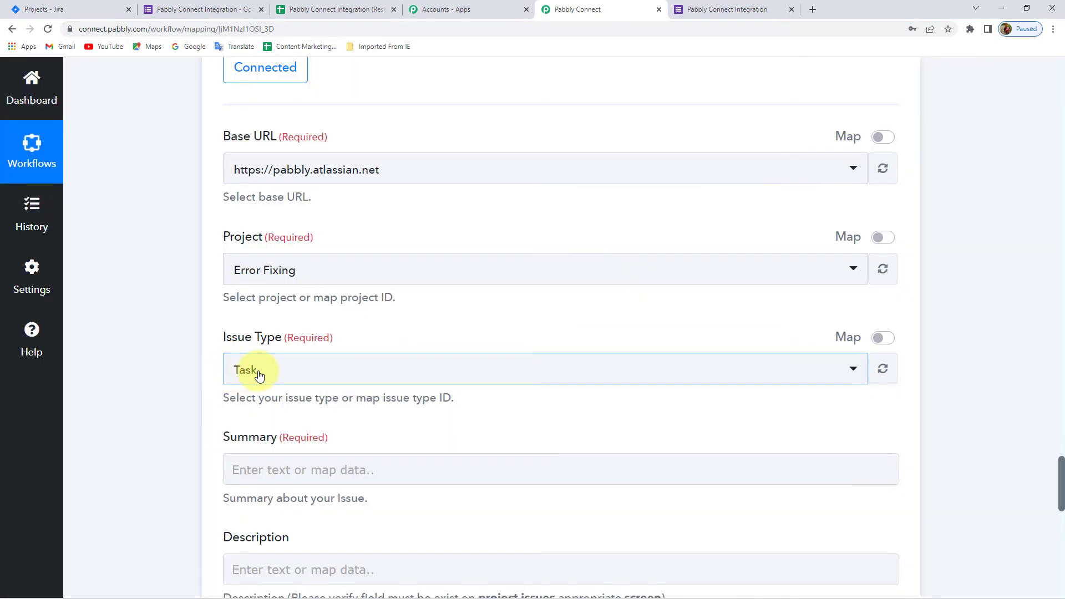
- Select Task as the issue type of the Create Issue action
click(257, 371)
scroll(281, 488, down, 5)
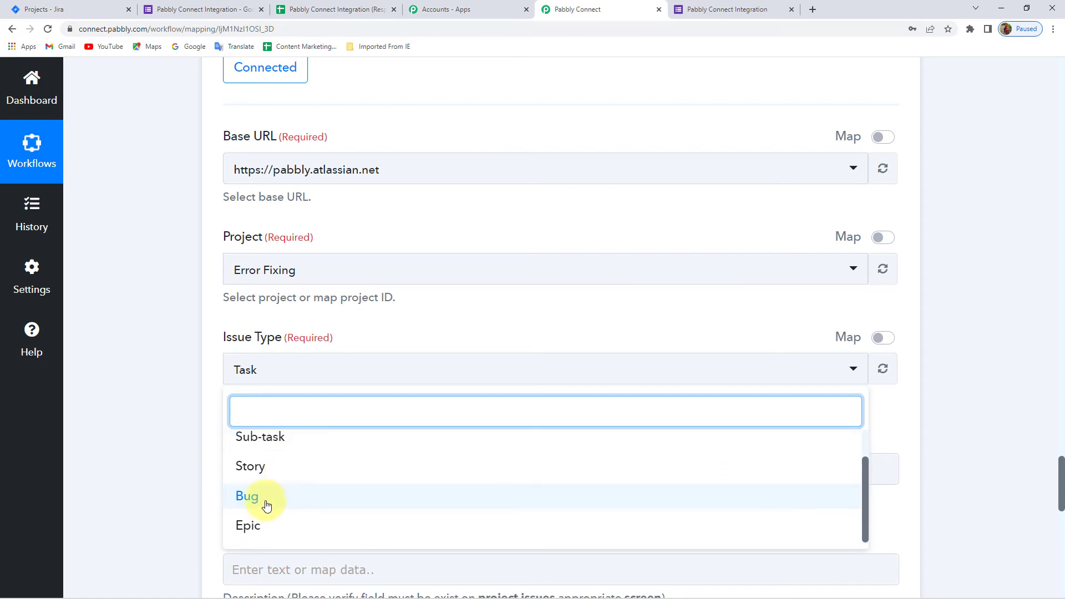
scroll(273, 499, up, 3)
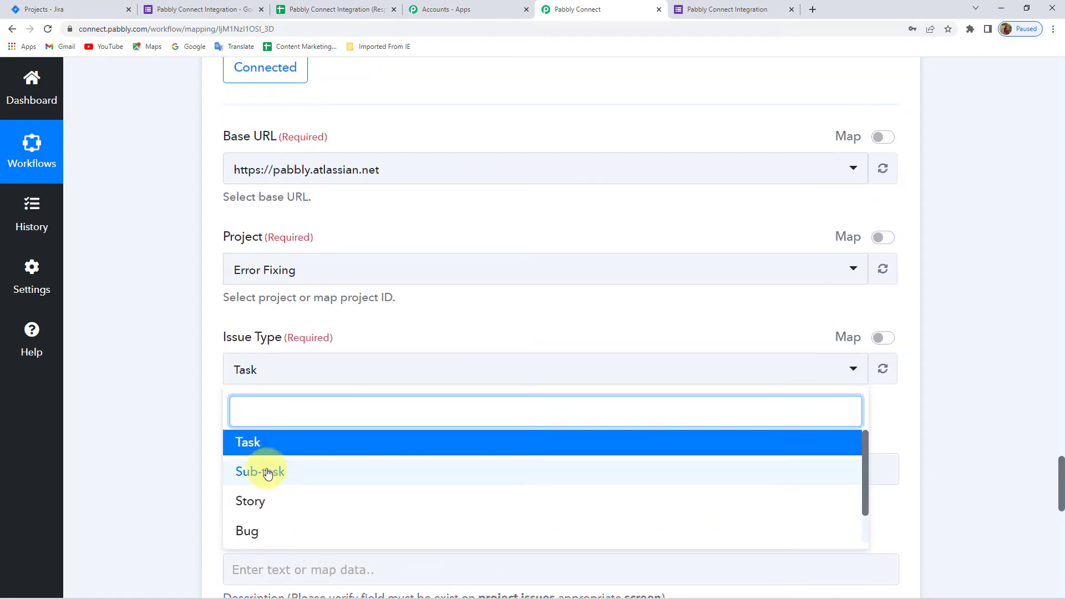
click(255, 440)
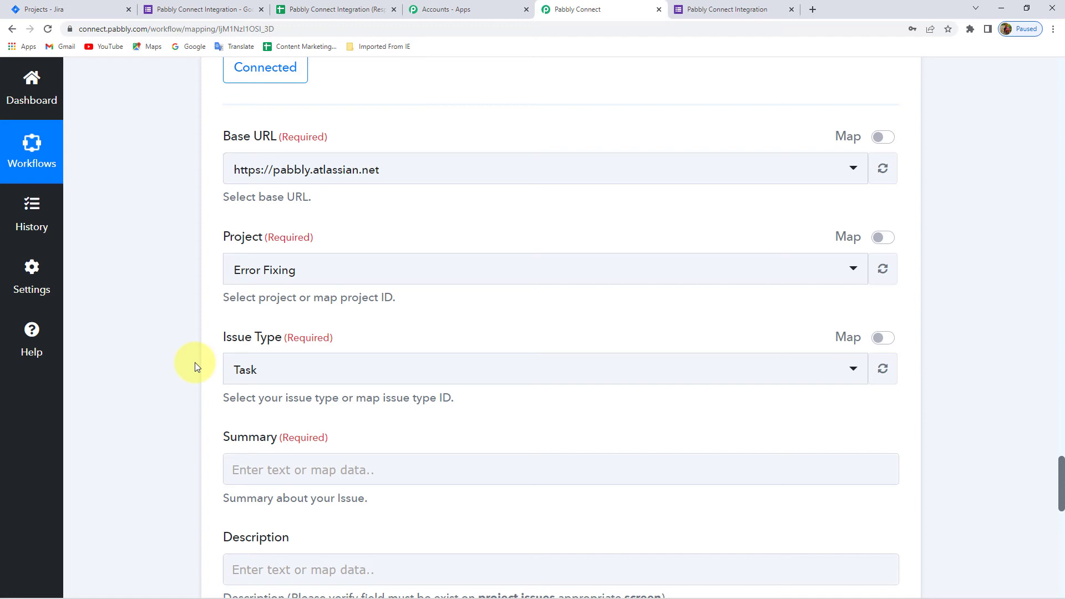
- Check the Task Title question in the Google Form and map the form response's Task Title into the Create Issue action's Summary field
scroll(202, 355, down, 3)
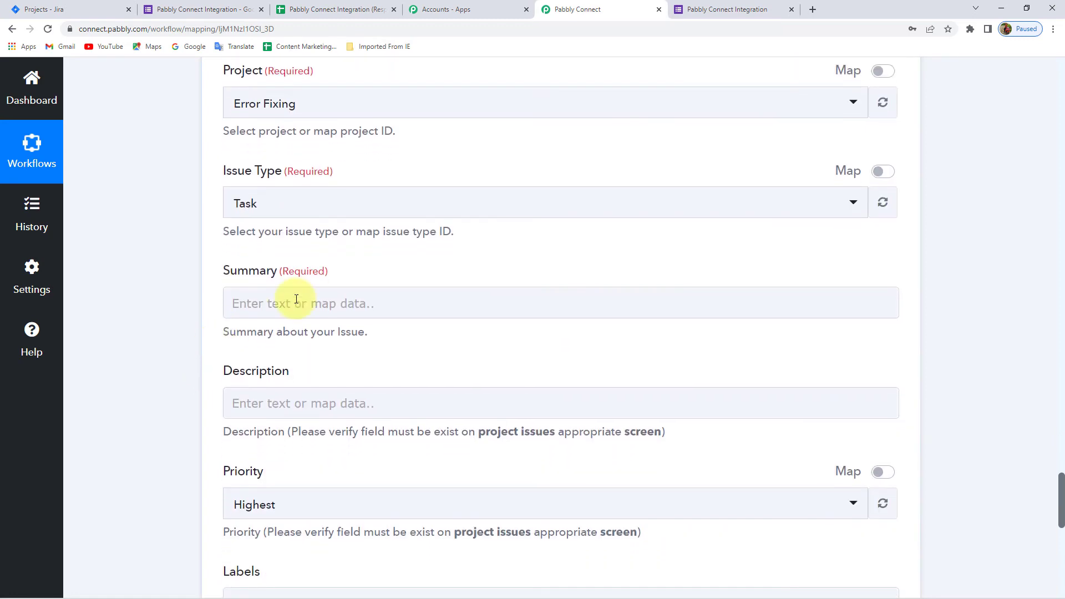
click(266, 306)
click(214, 9)
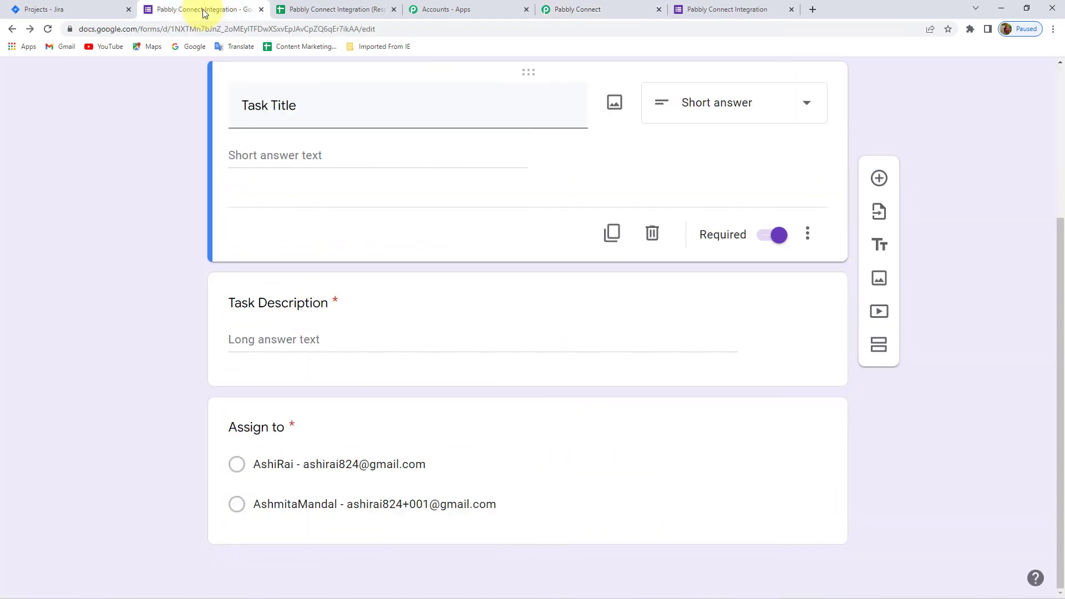
scroll(350, 233, up, 4)
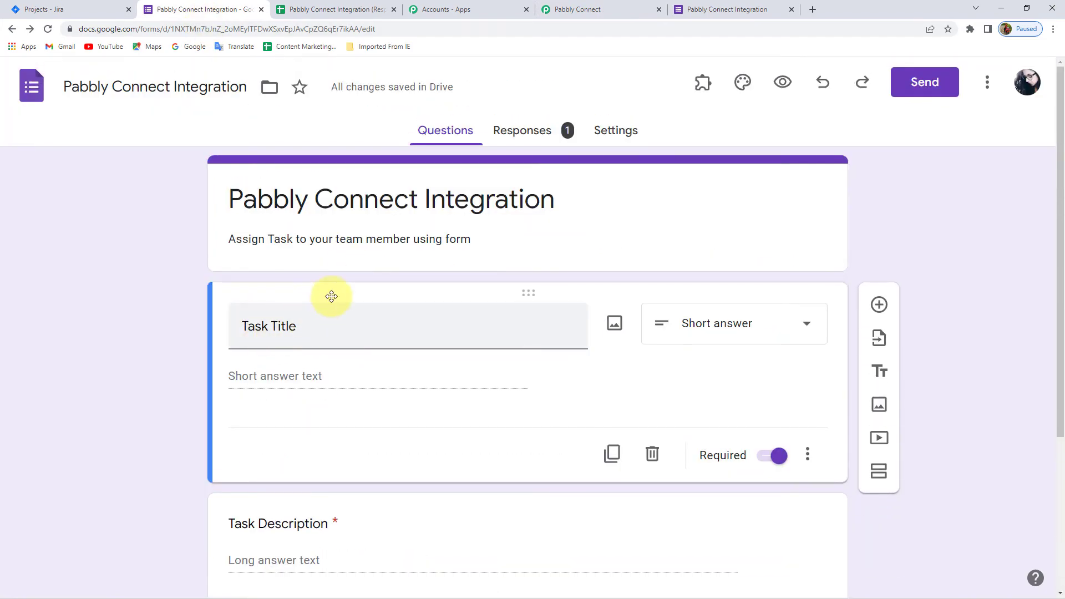
click(575, 5)
click(268, 302)
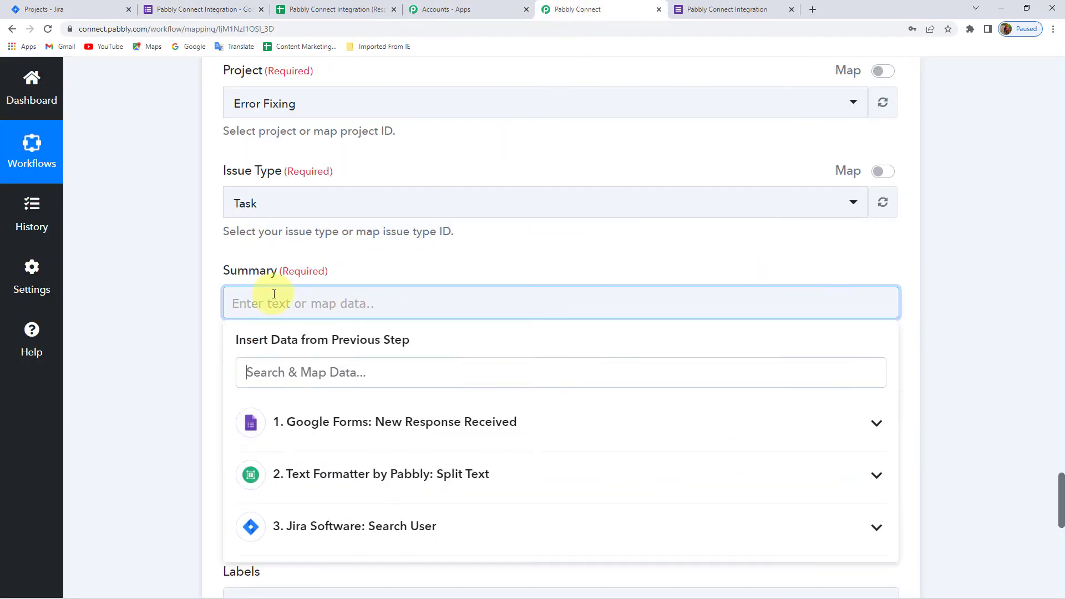
click(347, 429)
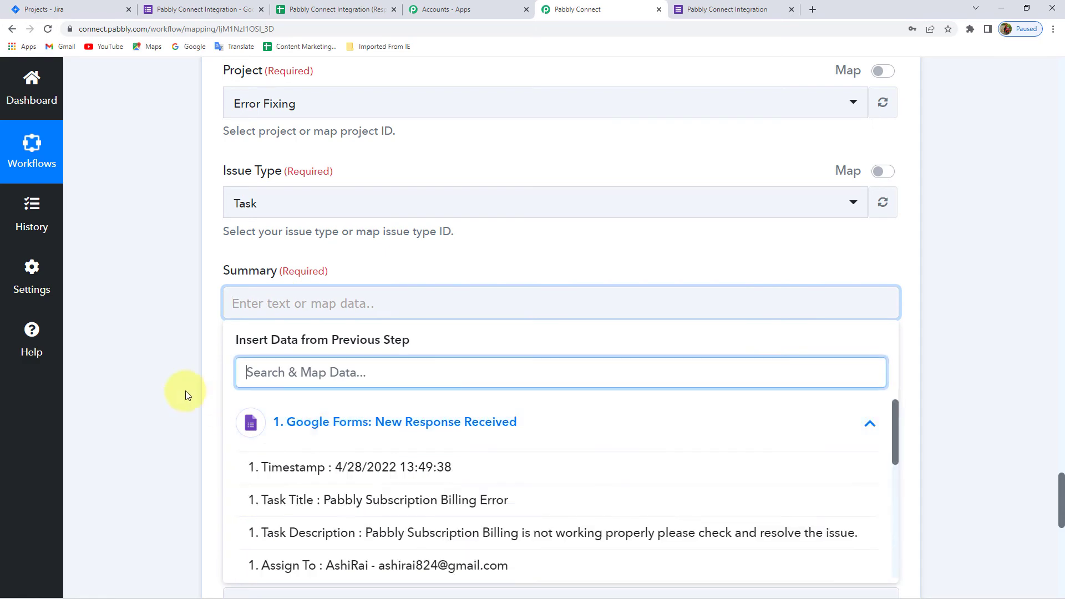
scroll(143, 363, down, 2)
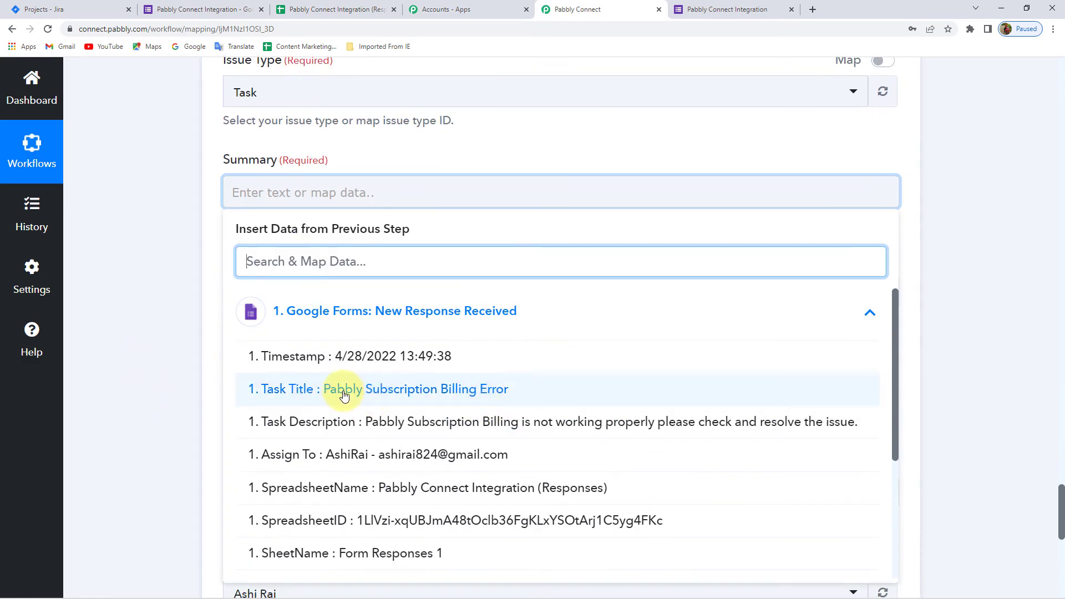
click(495, 393)
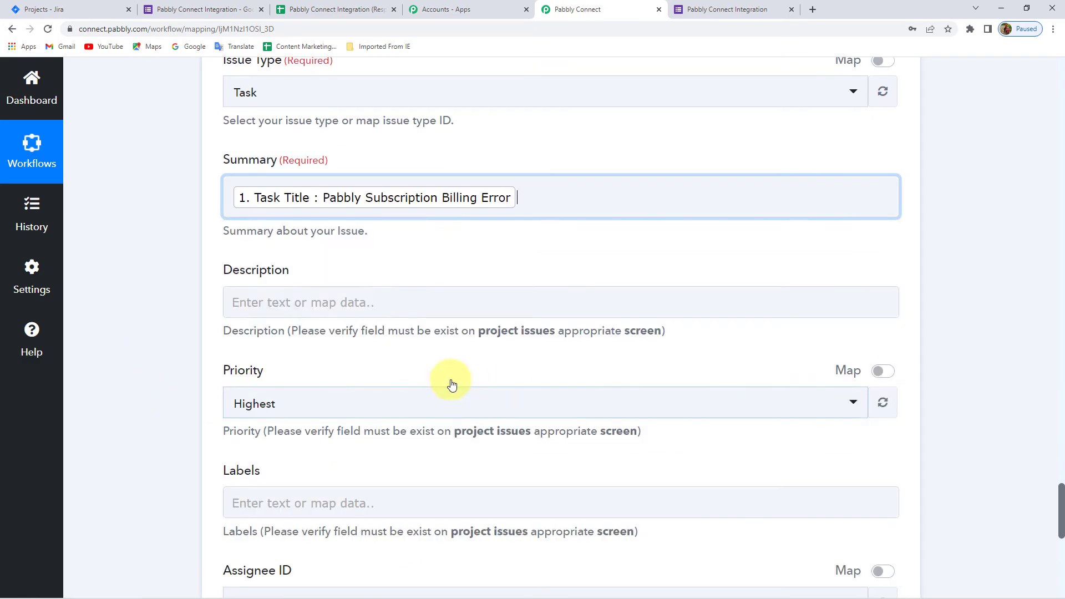
click(188, 209)
- Map the Google Forms response's Task Description into the Create Issue action's Description field
scroll(188, 209, down, 2)
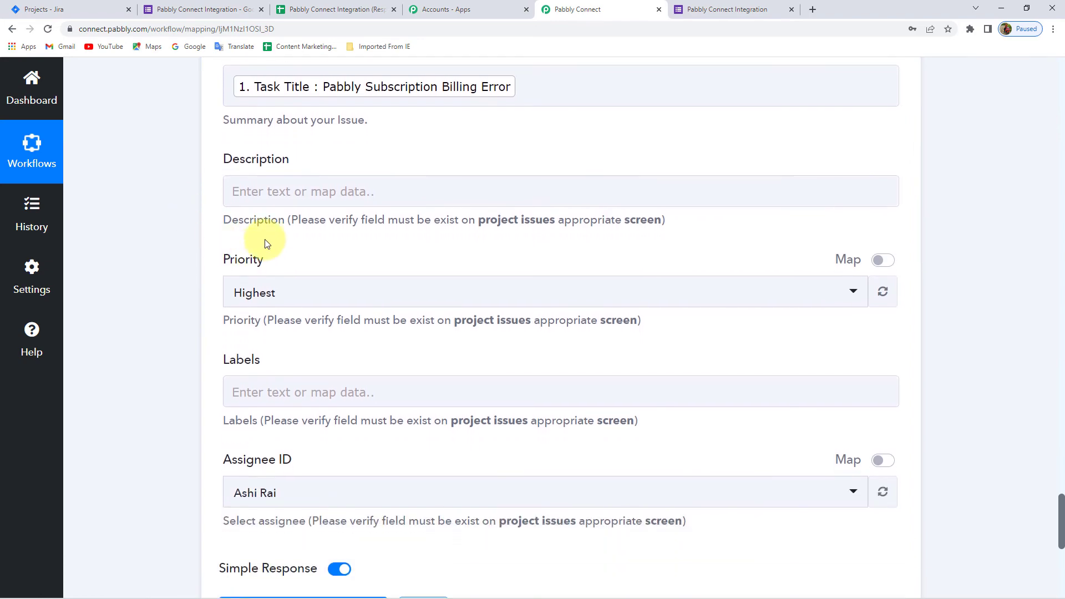
click(297, 192)
click(340, 315)
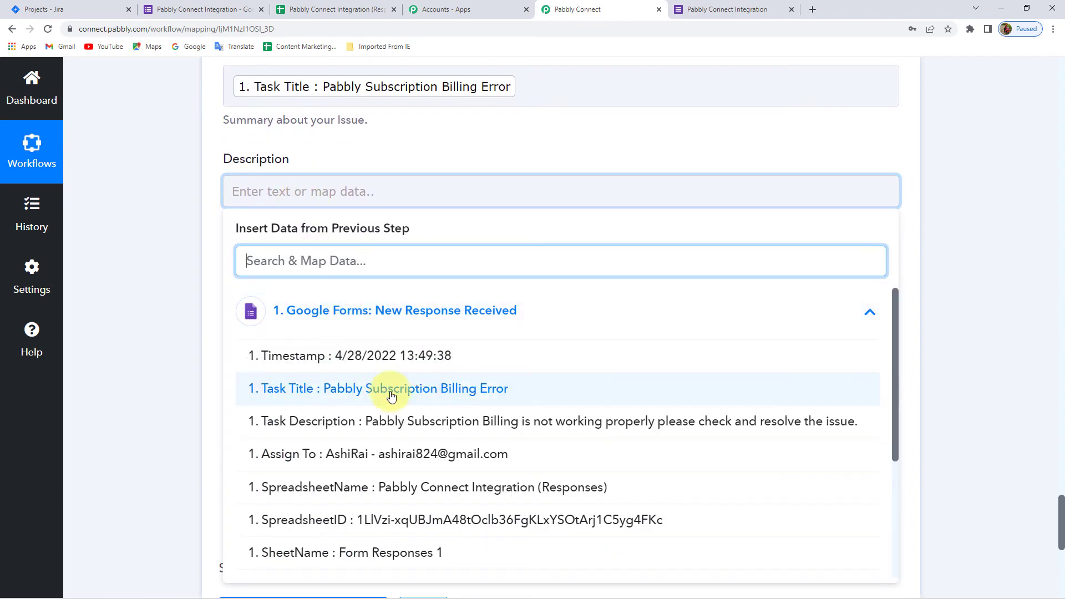
click(438, 425)
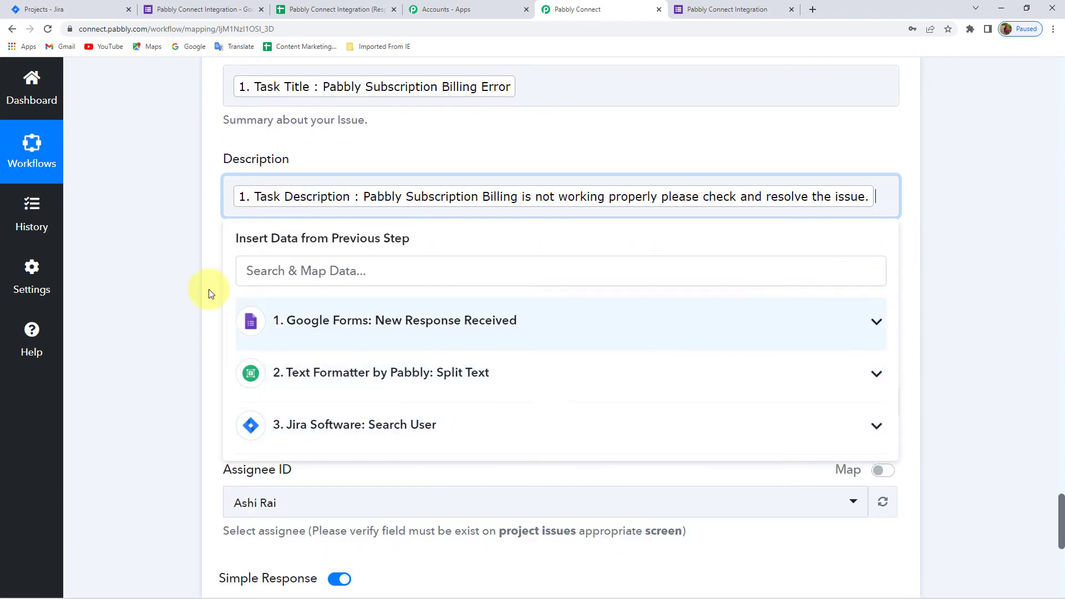
click(186, 268)
- Set the issue's Priority to Highest and leave the Labels field empty
scroll(186, 269, down, 1)
click(316, 246)
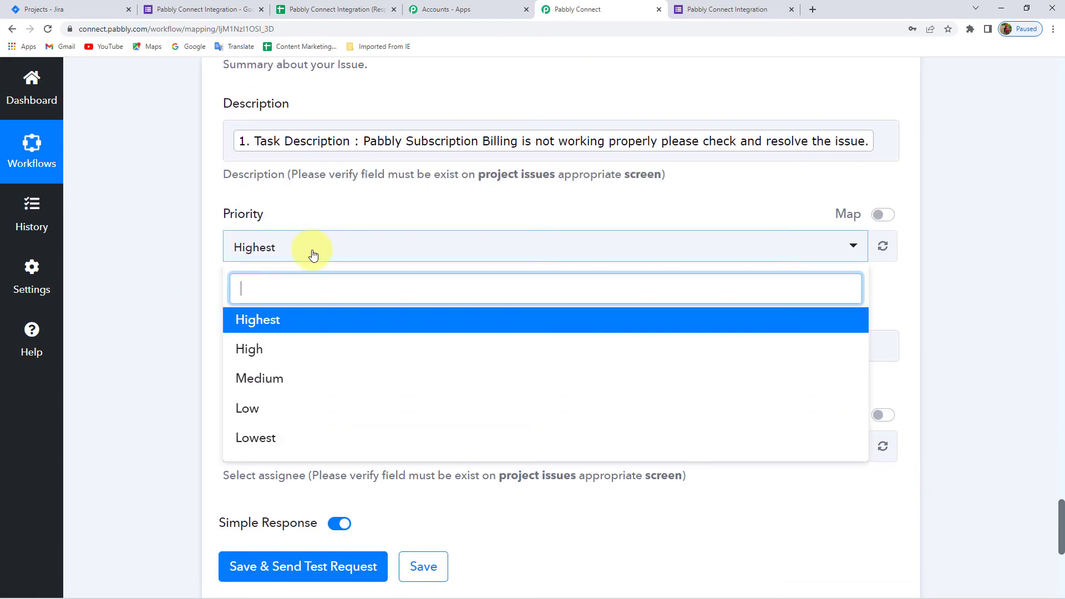
click(280, 327)
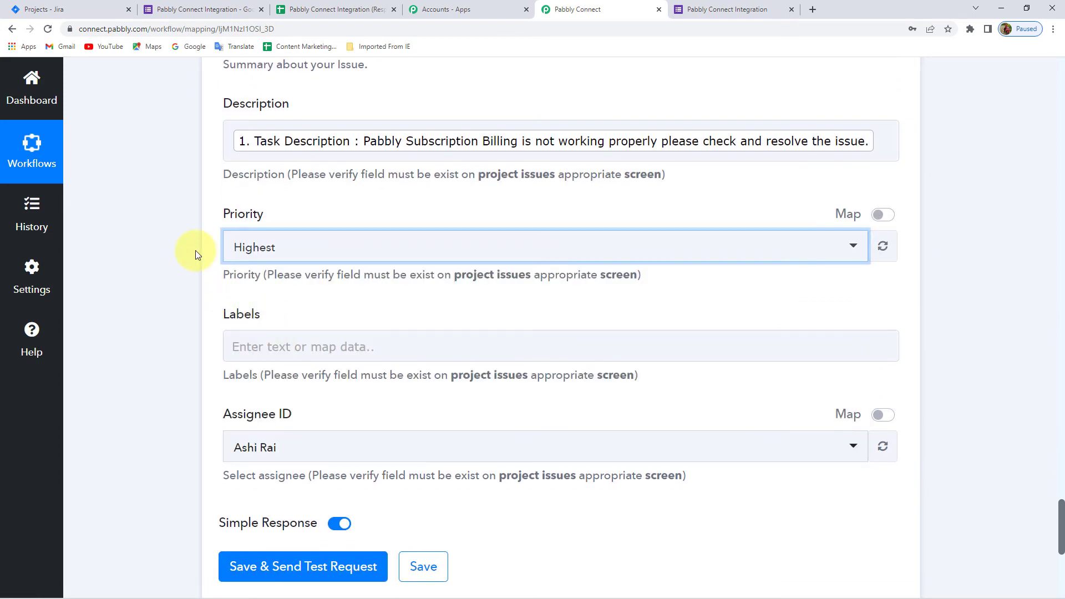
scroll(195, 252, down, 2)
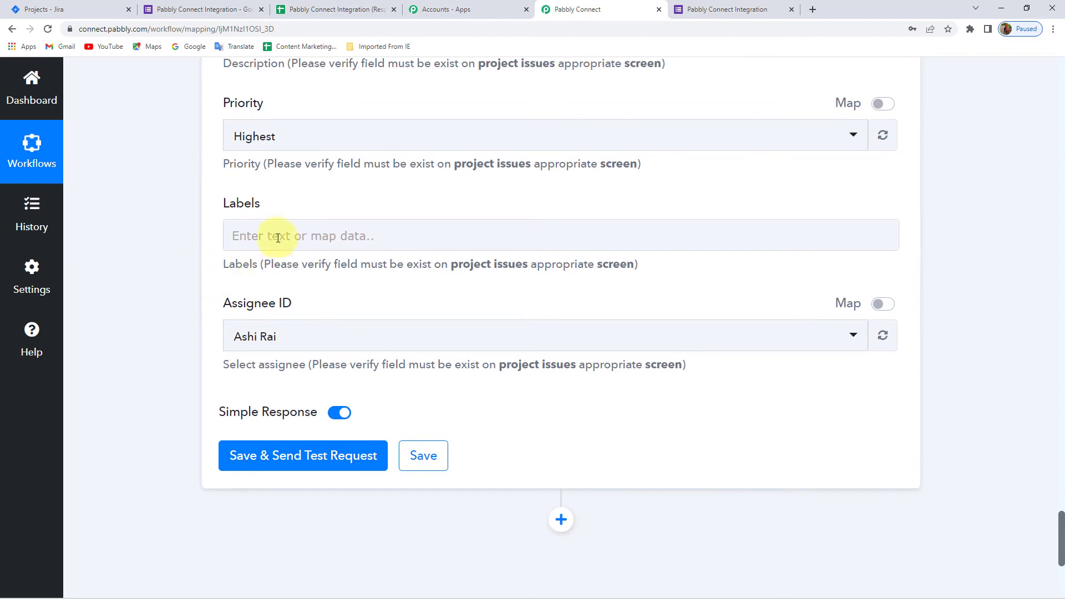
click(276, 237)
click(309, 255)
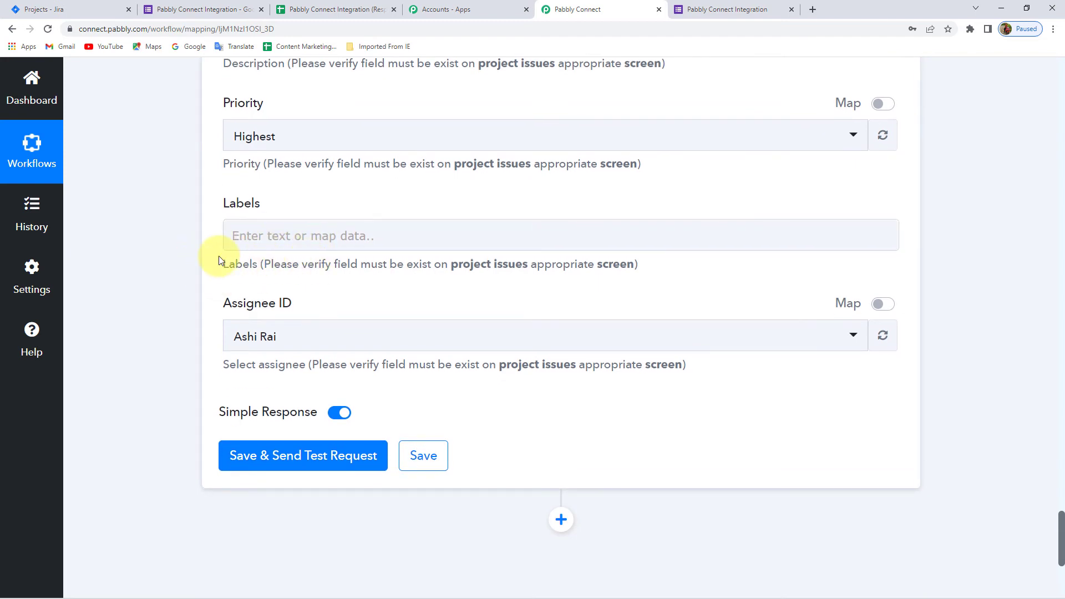
- Enable mapping for the Assignee ID field and clear its preset value
scroll(249, 299, down, 2)
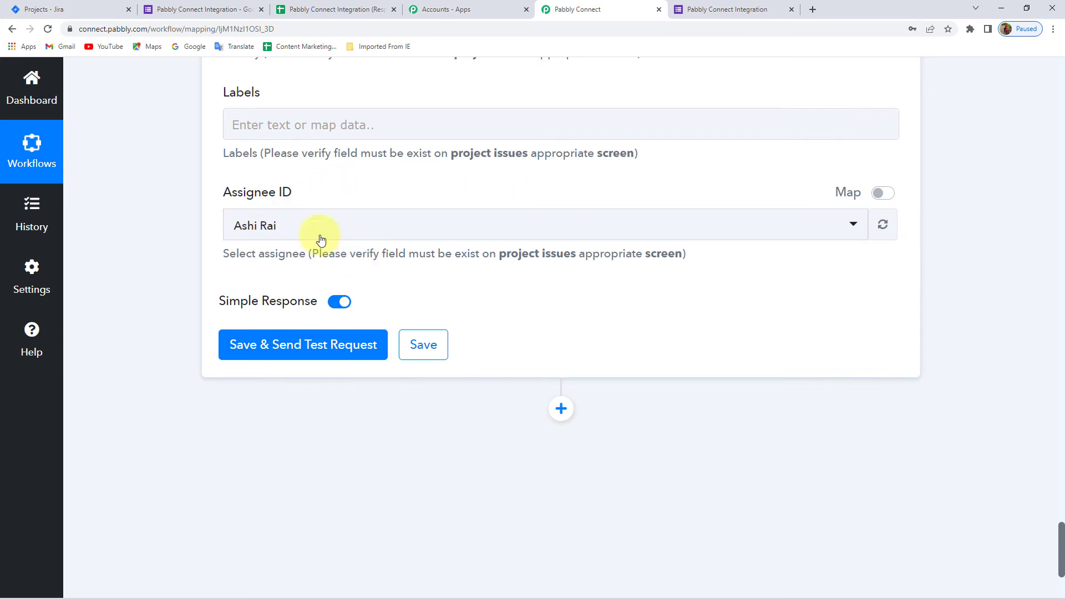
drag(232, 193, 302, 198)
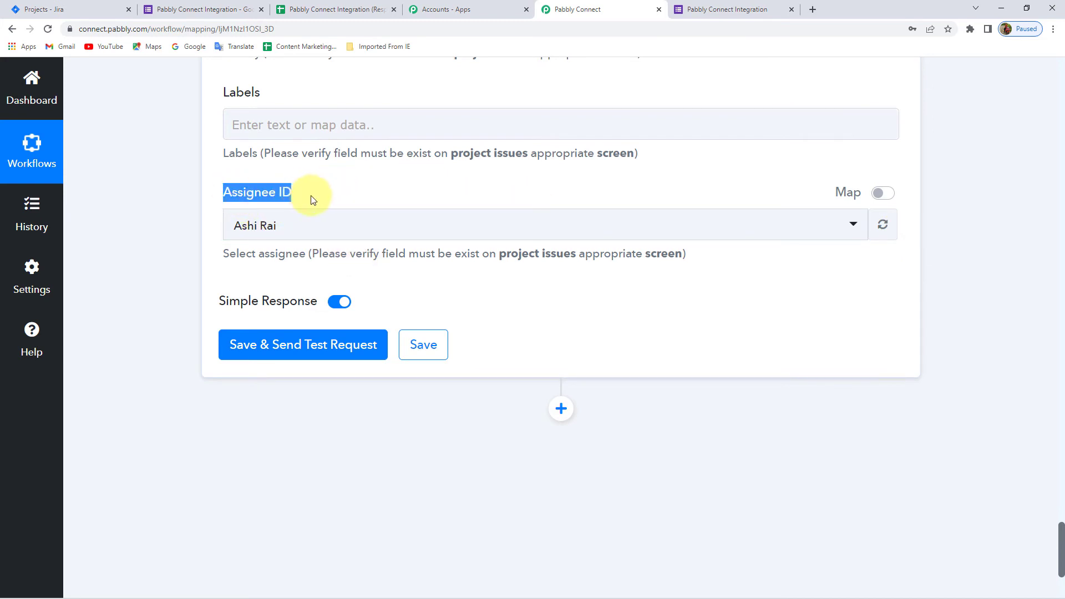
click(317, 196)
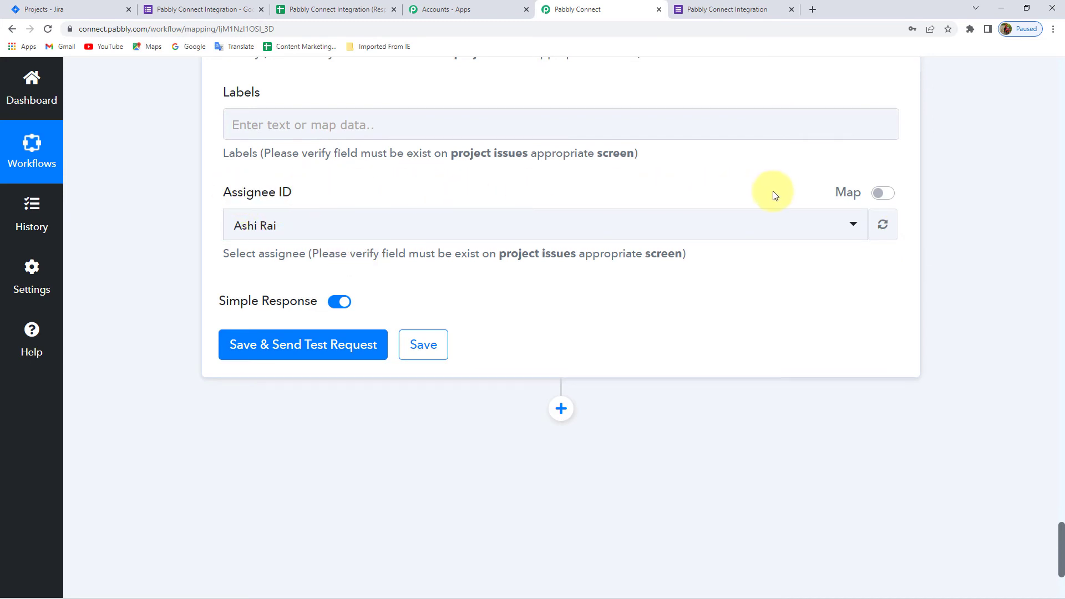
click(882, 201)
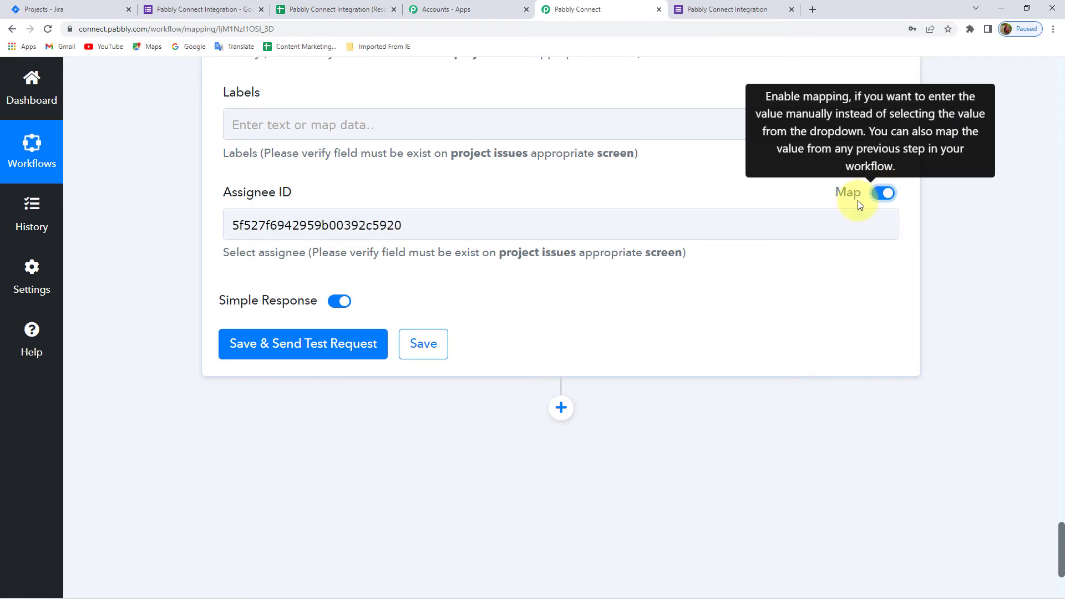
click(450, 222)
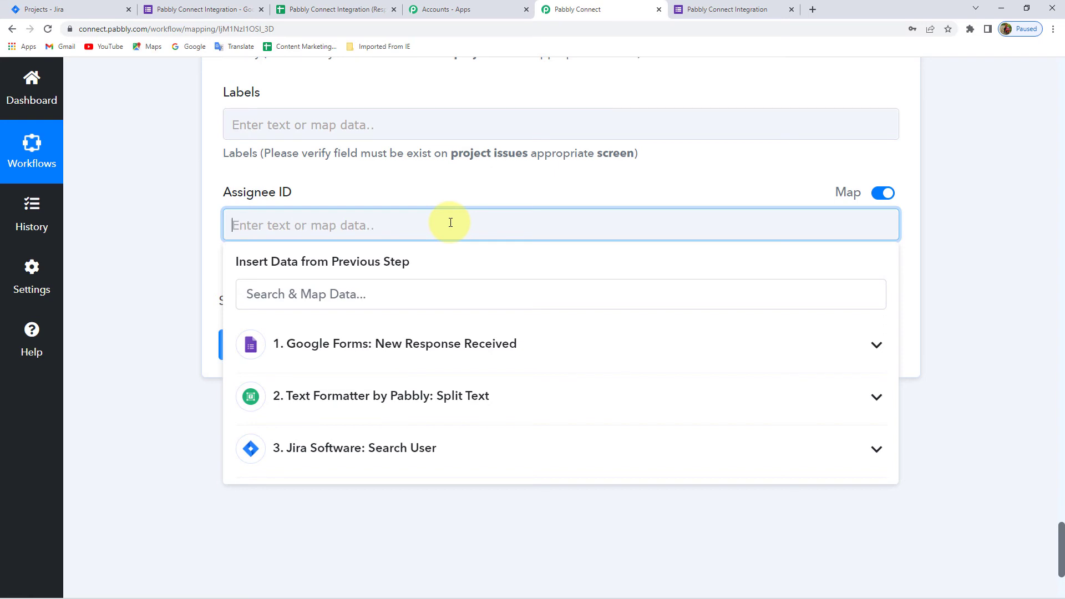
click(882, 193)
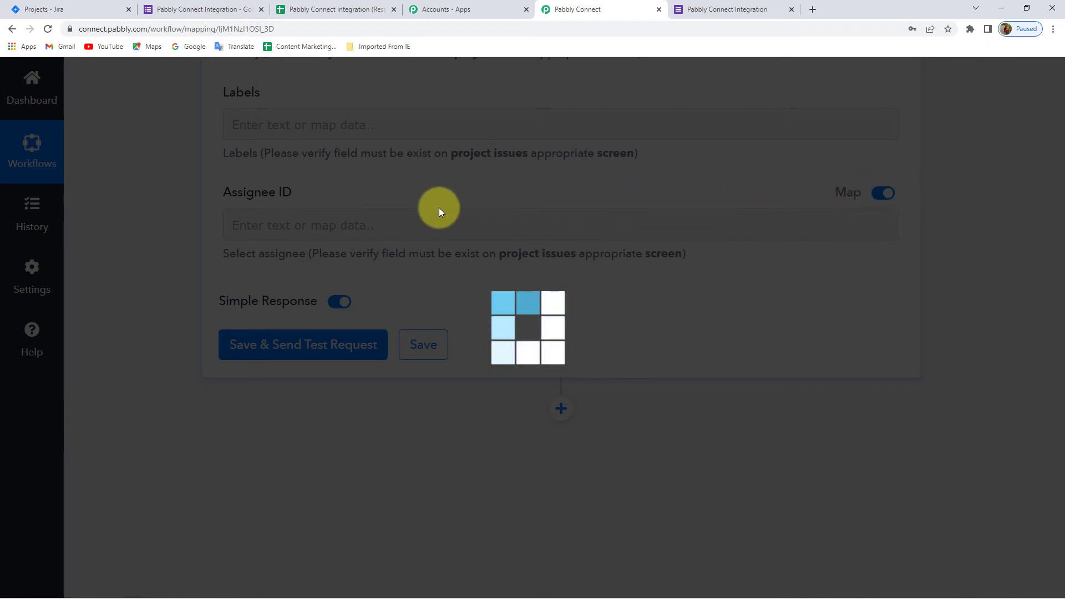
- Check the Assign to question in the Google Form and examine the Name / Email input and AccountId in the Search User response
click(199, 10)
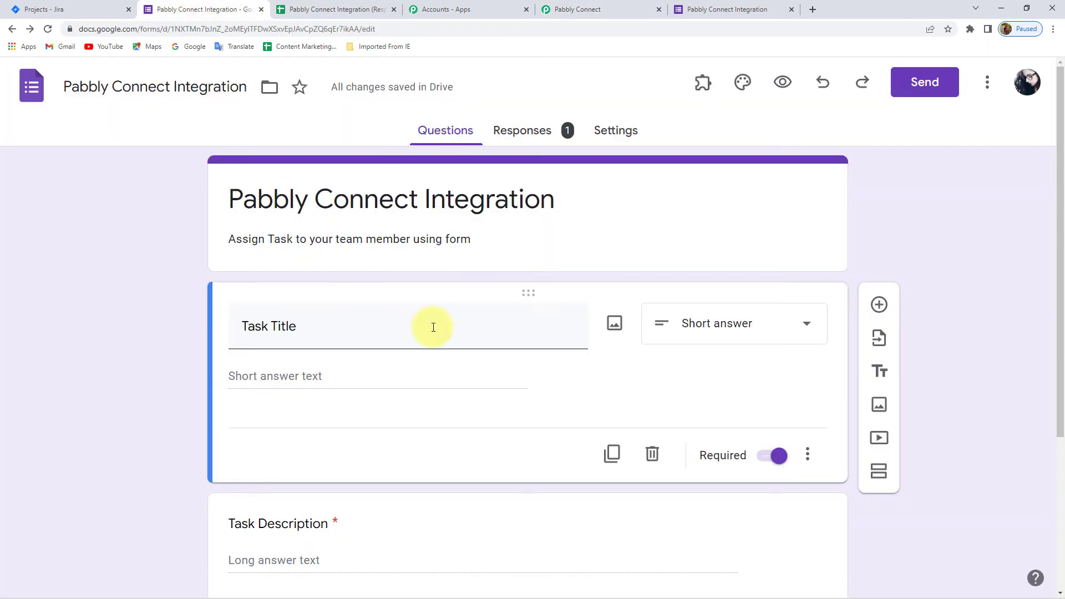
scroll(183, 372, down, 4)
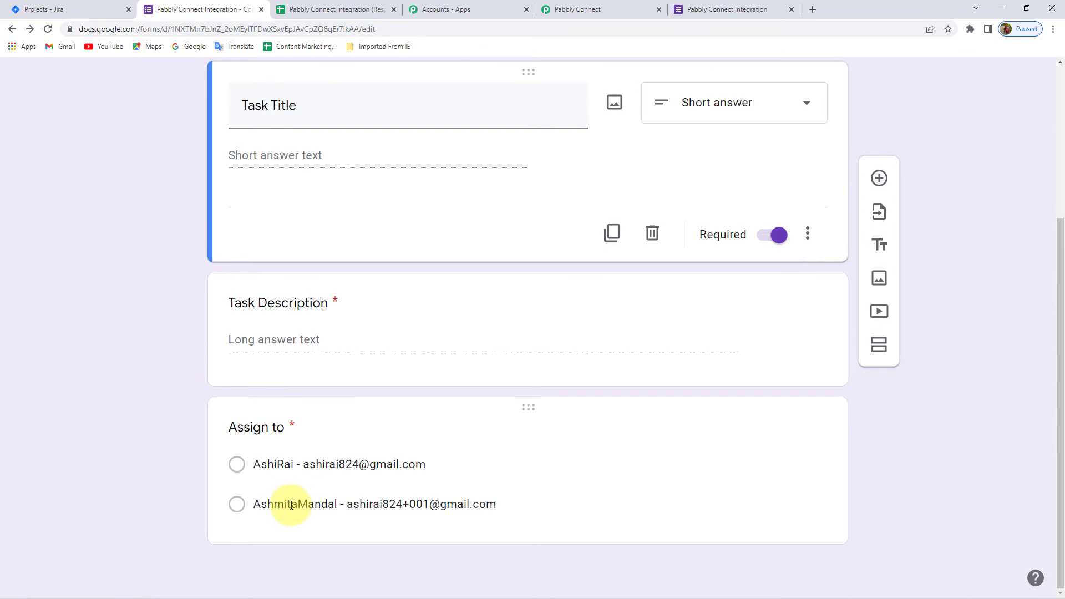
click(580, 9)
scroll(244, 360, up, 10)
scroll(240, 344, up, 10)
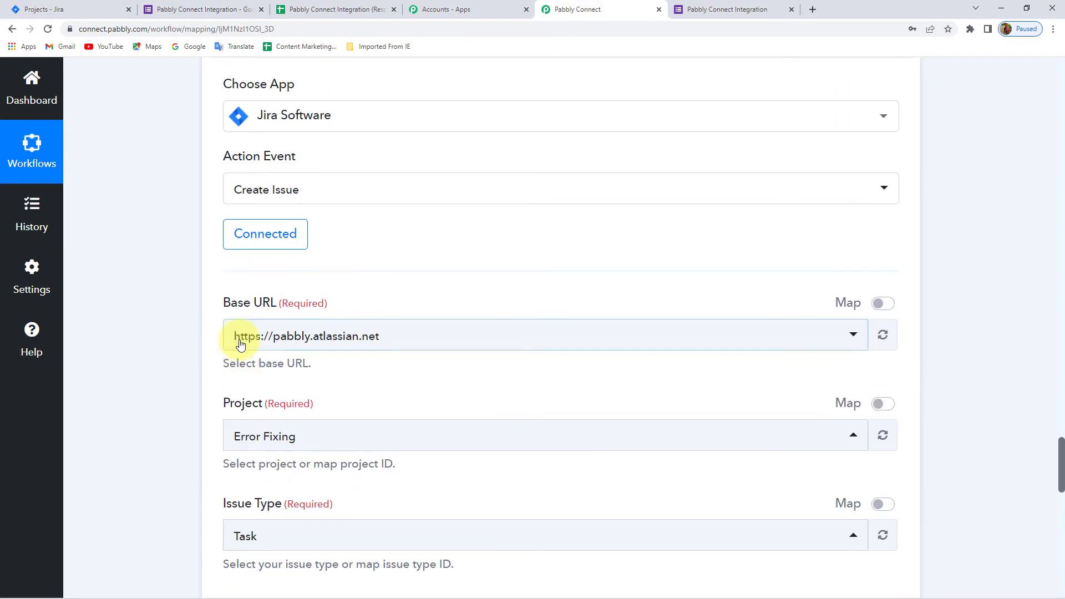
scroll(653, 235, up, 3)
scroll(638, 211, up, 2)
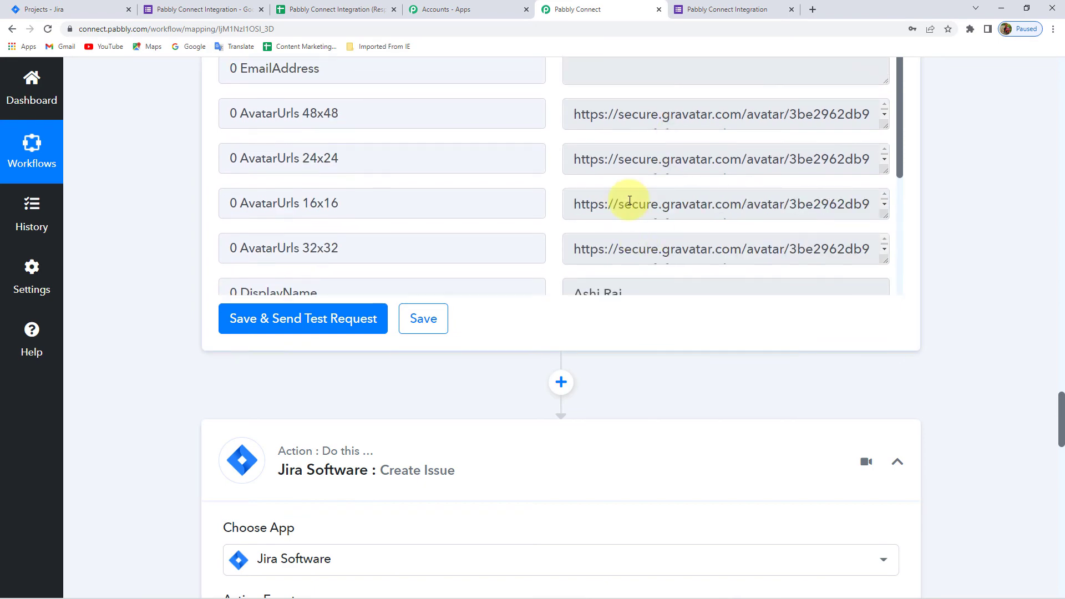
scroll(1035, 220, up, 6)
drag(777, 312, 468, 320)
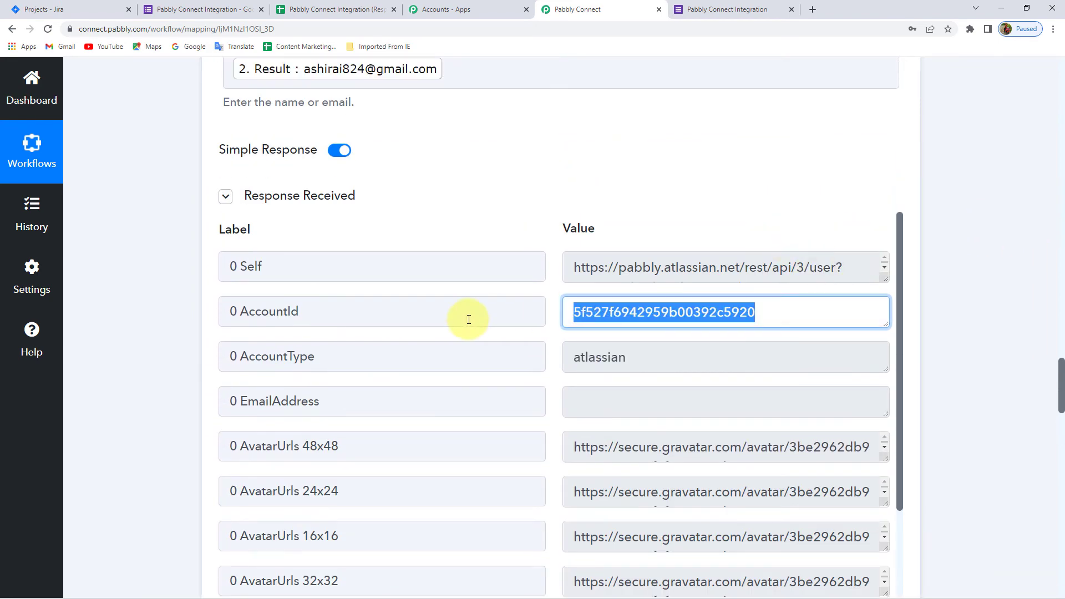
scroll(321, 190, up, 3)
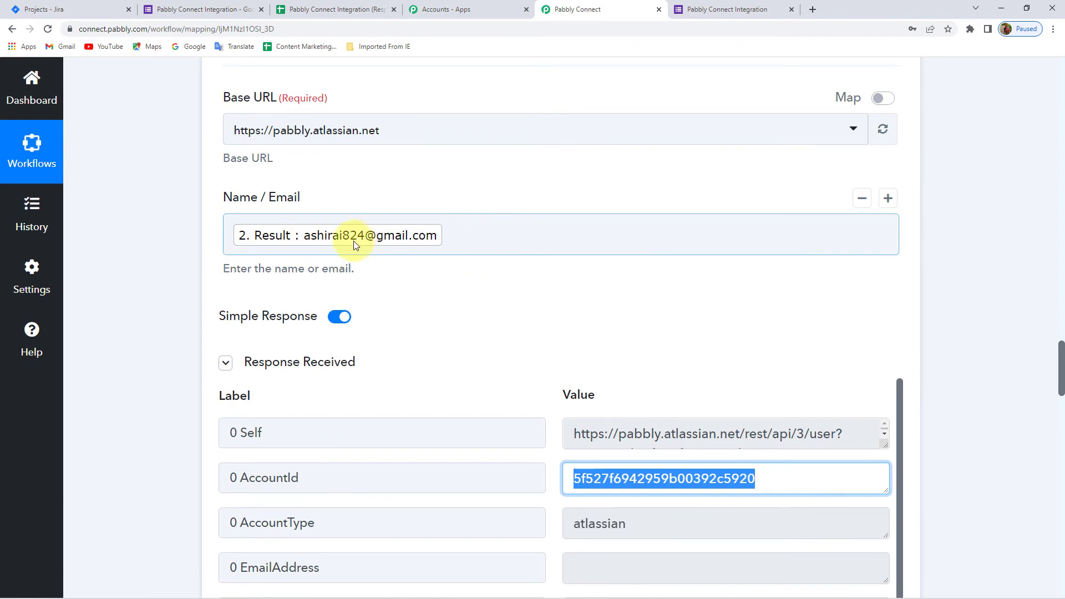
scroll(339, 264, down, 5)
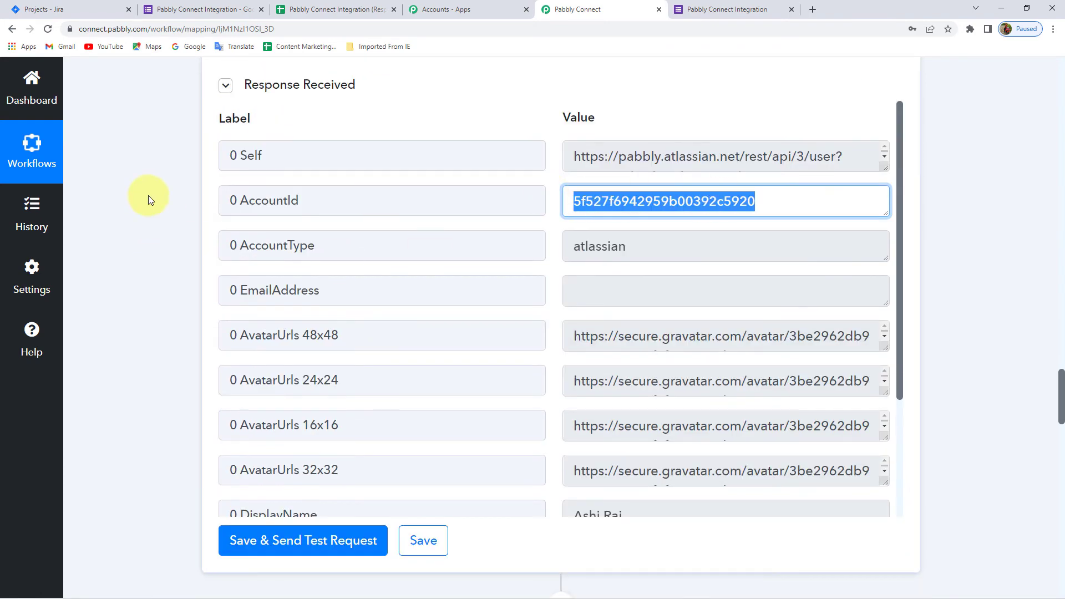
scroll(174, 209, down, 15)
scroll(162, 222, down, 9)
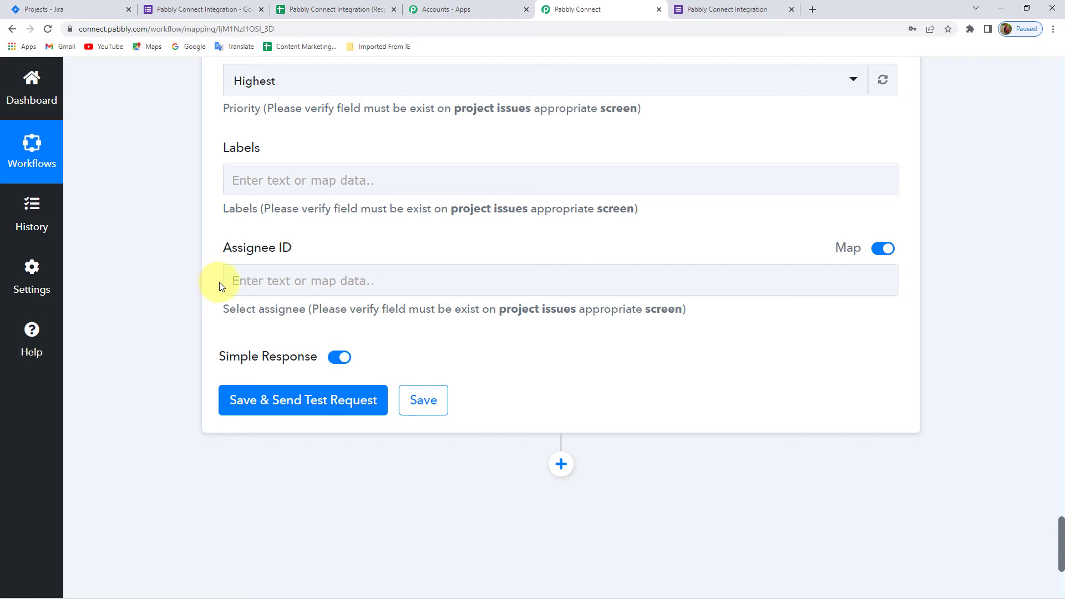
- Map the Jira Search User response's 0 AccountId into the Create Issue action's Assignee ID field
click(281, 283)
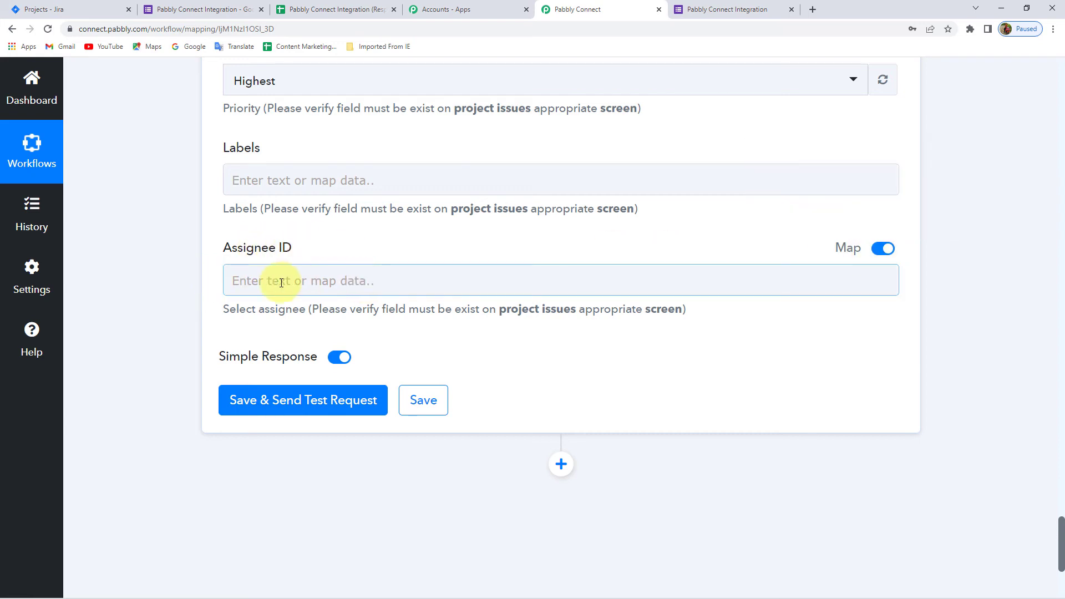
click(310, 281)
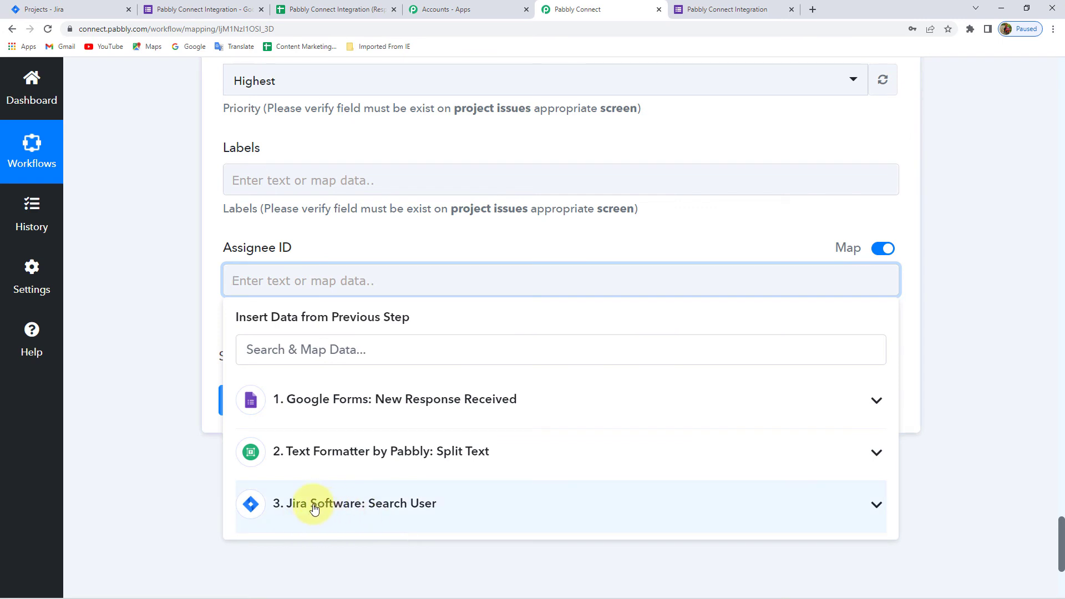
click(398, 509)
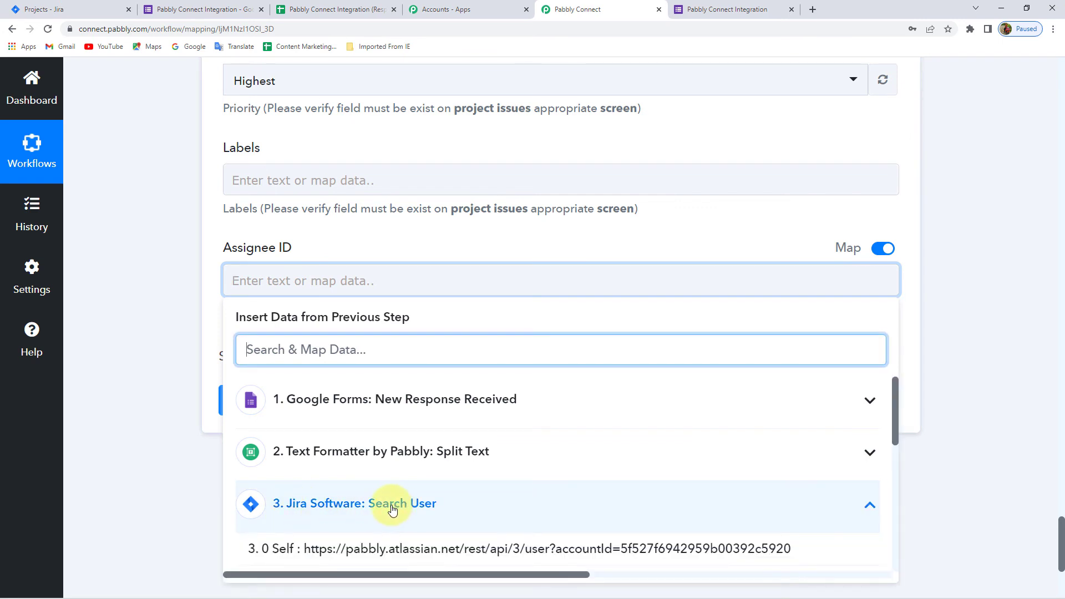
scroll(104, 406, down, 3)
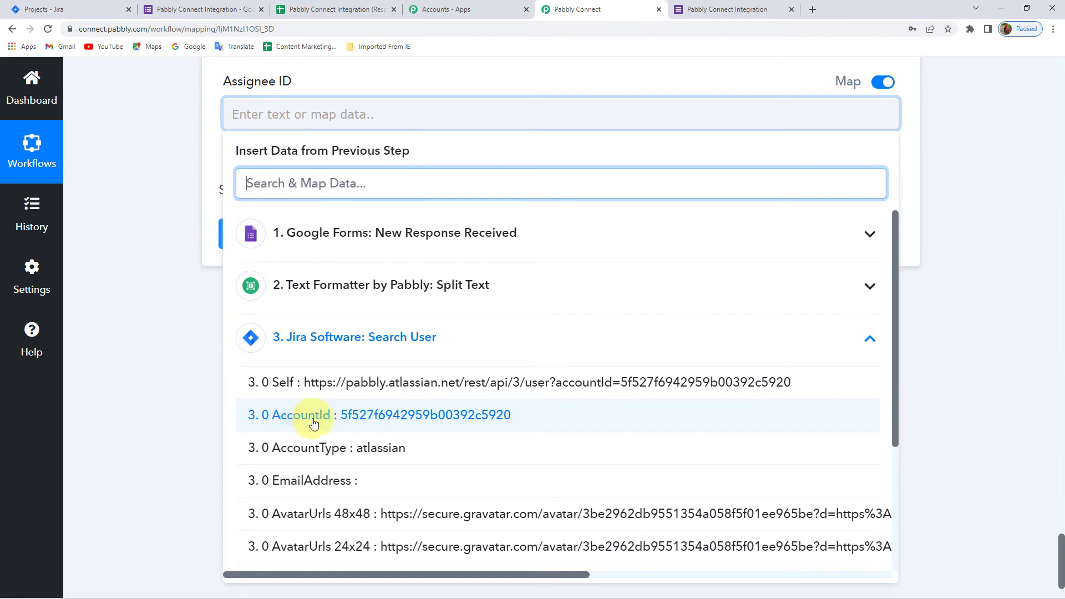
click(425, 416)
click(155, 181)
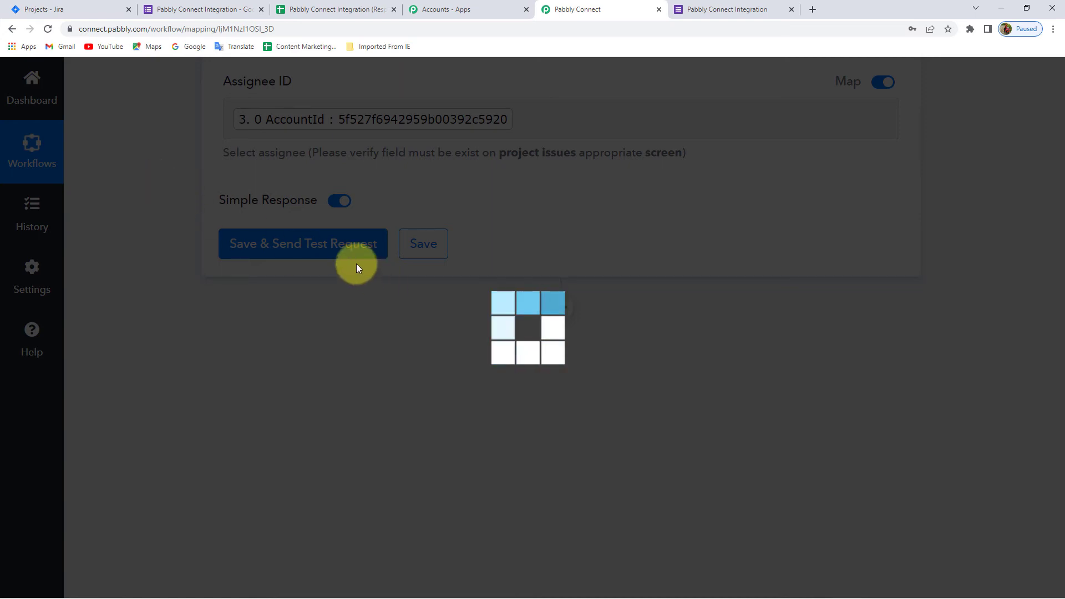
- Switch to Jira, open the Error Fixing project's issue list and examine its most recent issue
click(69, 9)
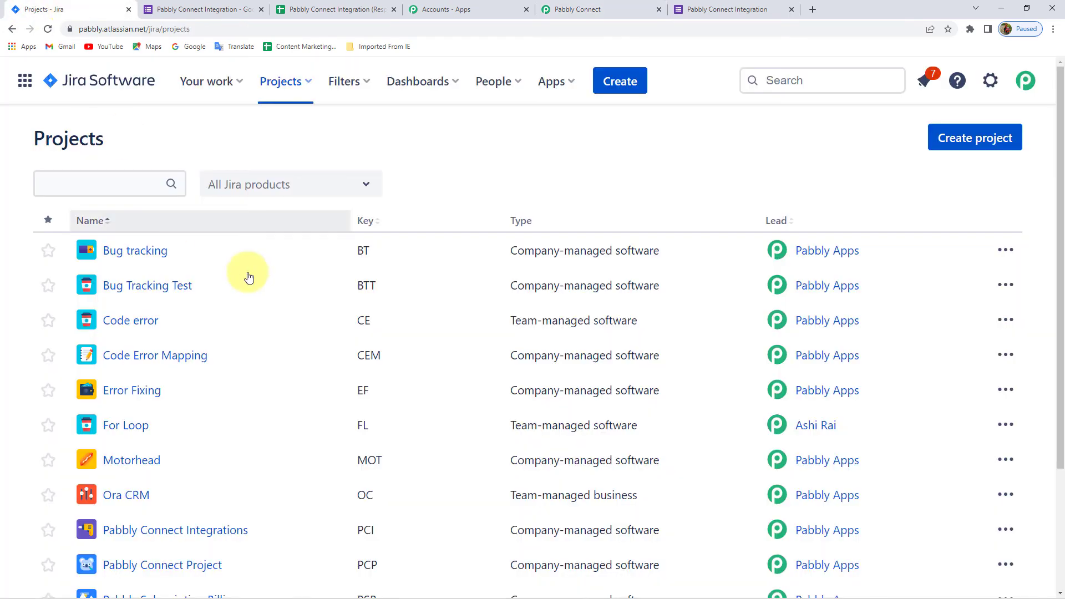
click(106, 393)
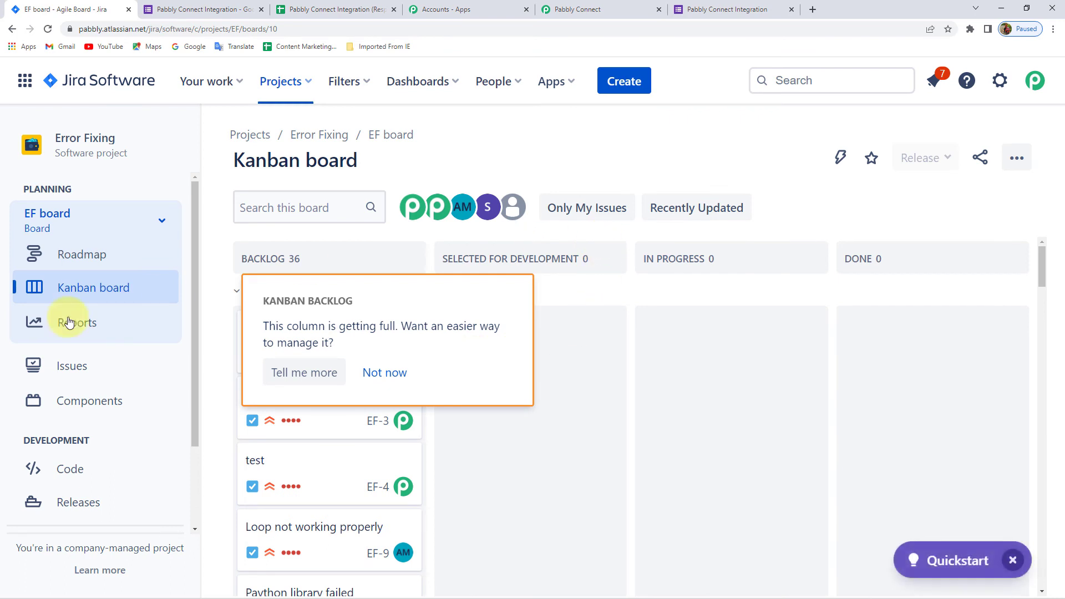
click(78, 363)
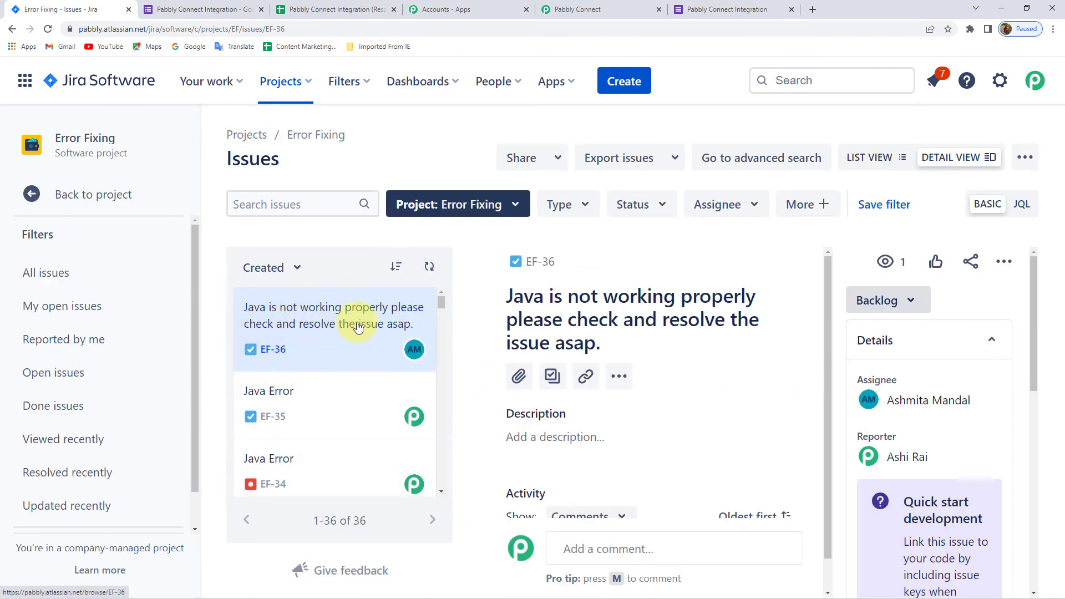
scroll(363, 317, down, 1)
scroll(338, 355, up, 1)
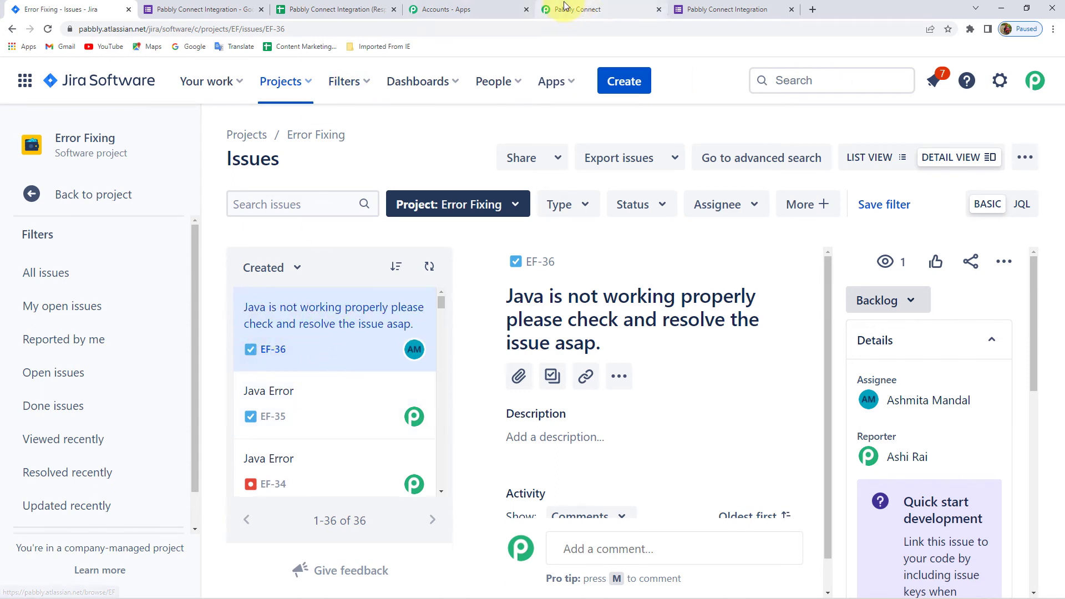
scroll(610, 398, down, 1)
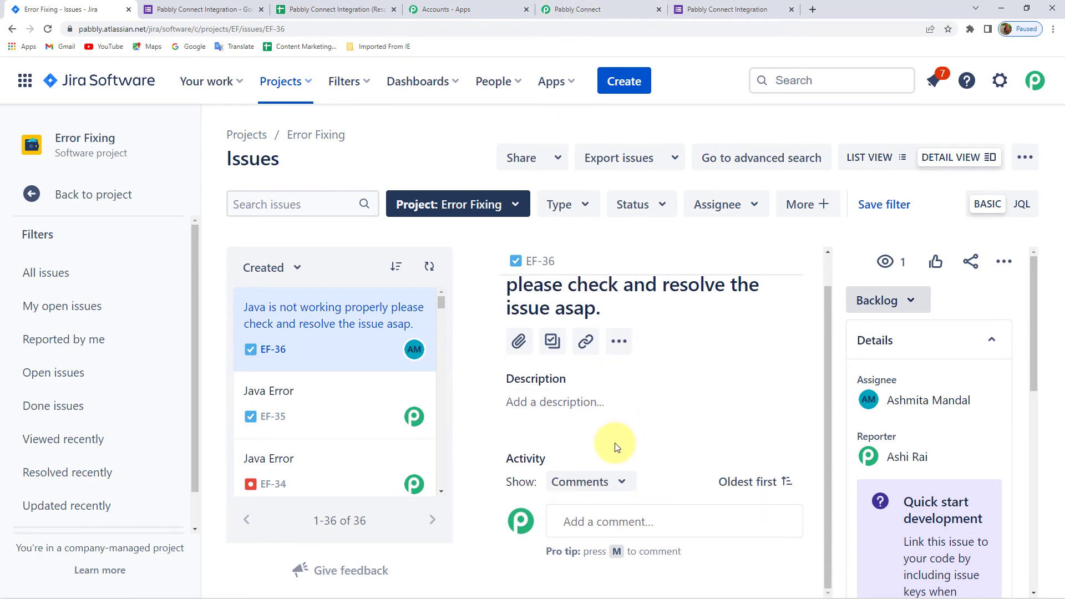
scroll(611, 463, up, 1)
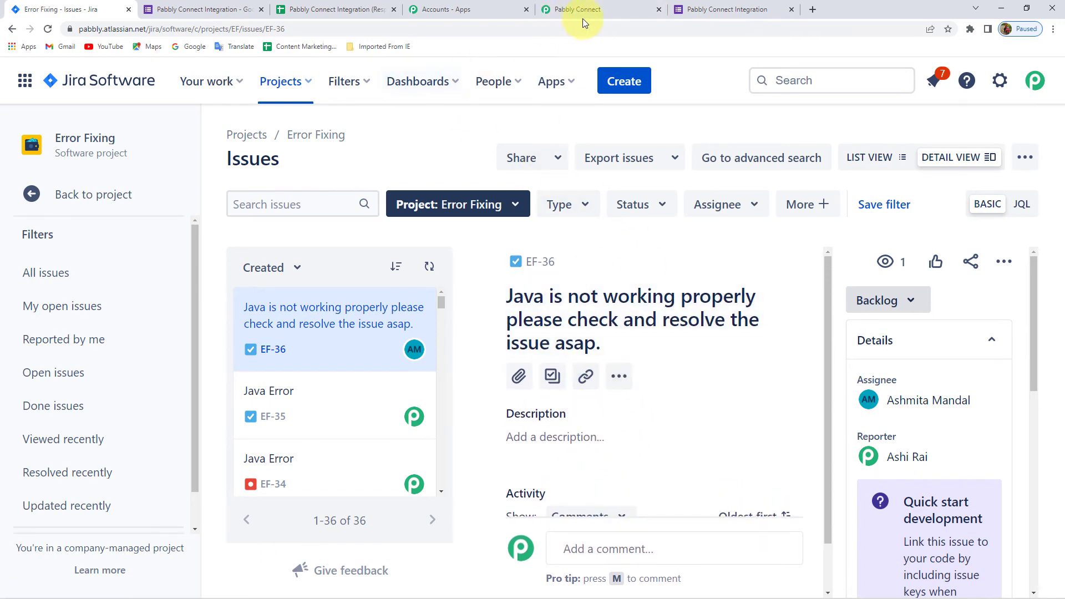
- Return to Pabbly Connect, then save the Create Issue action and send its test request
click(598, 11)
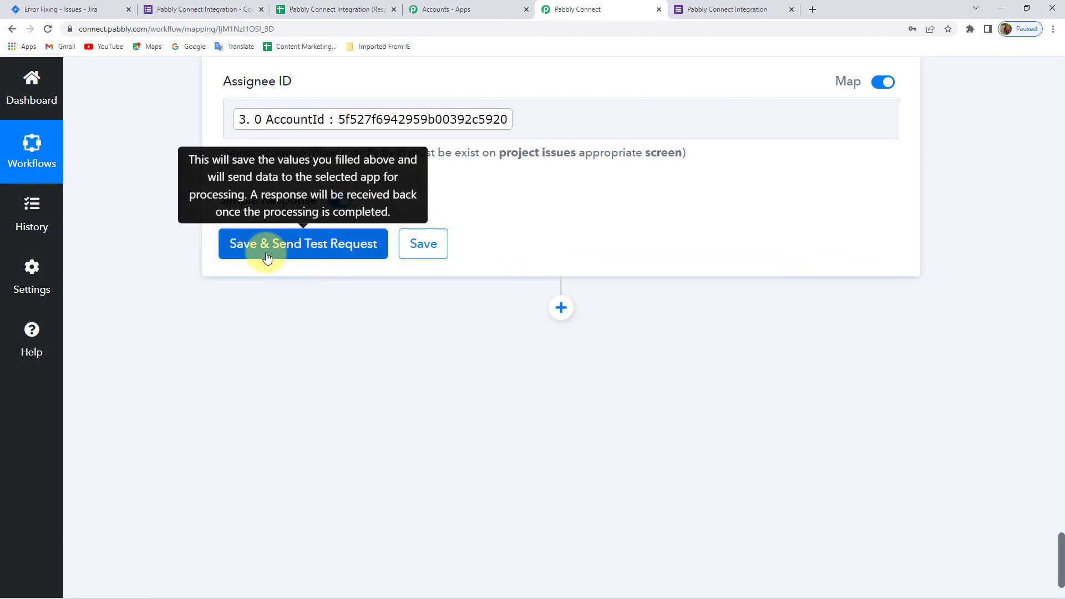
click(95, 9)
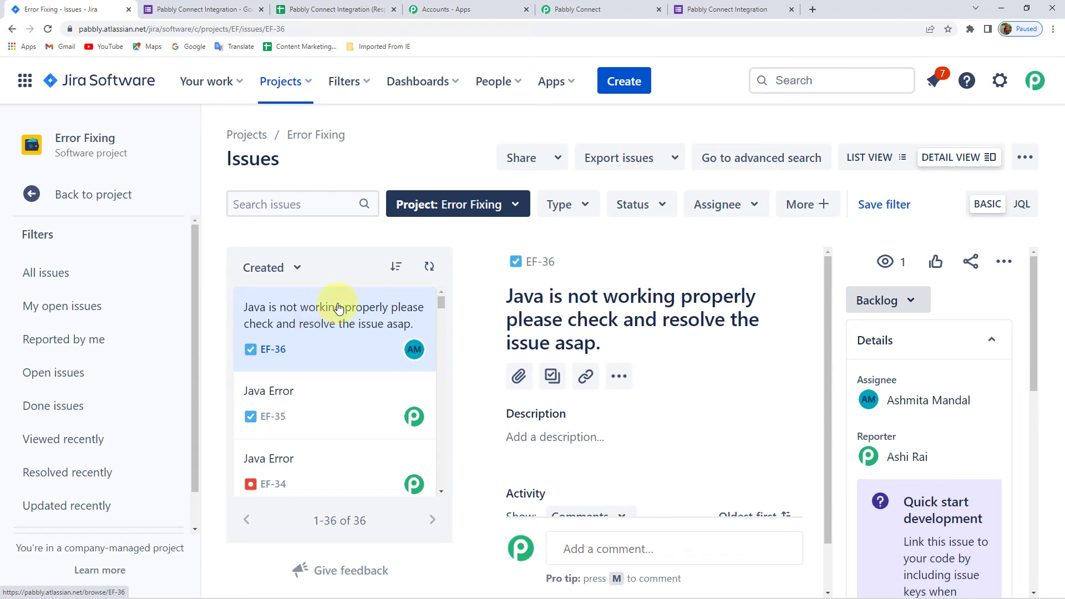
click(627, 8)
click(289, 255)
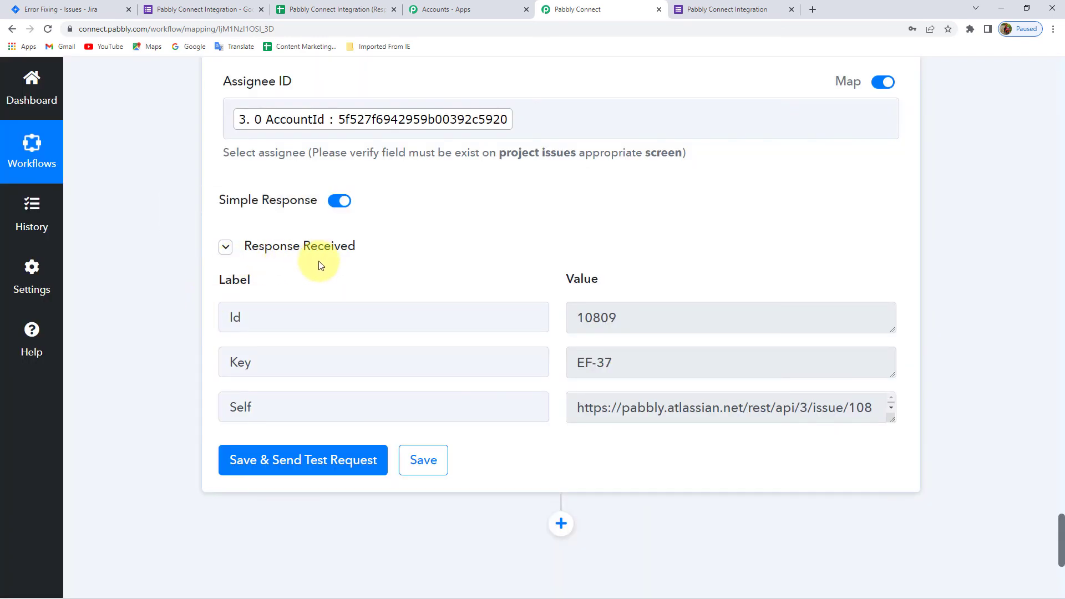
- Reload the Error Fixing issue list in Jira and open the "Pabbly Subscription Billing Error" issue
click(46, 11)
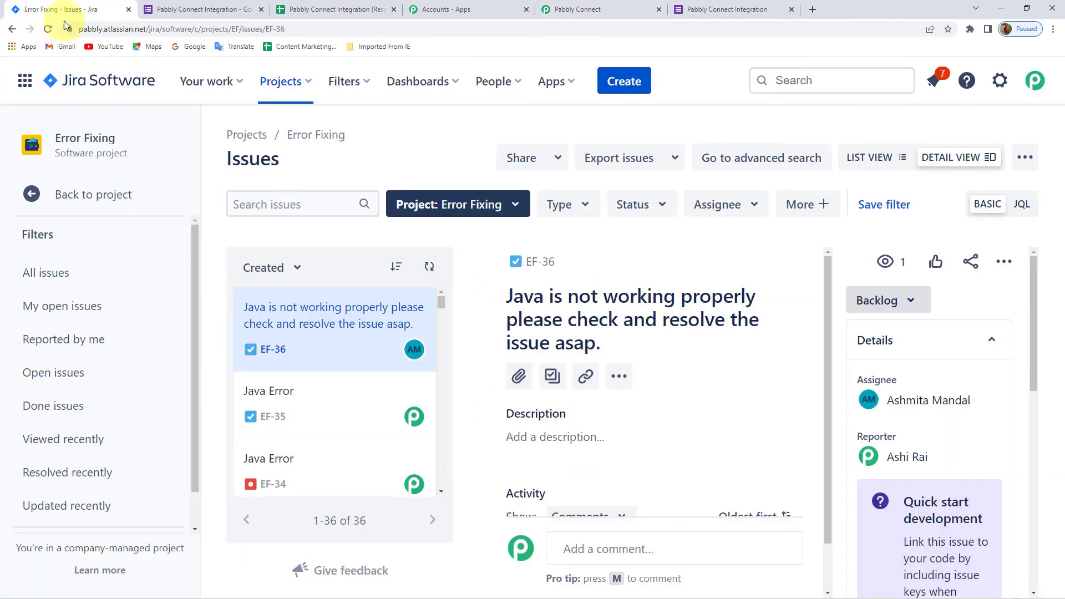
click(48, 29)
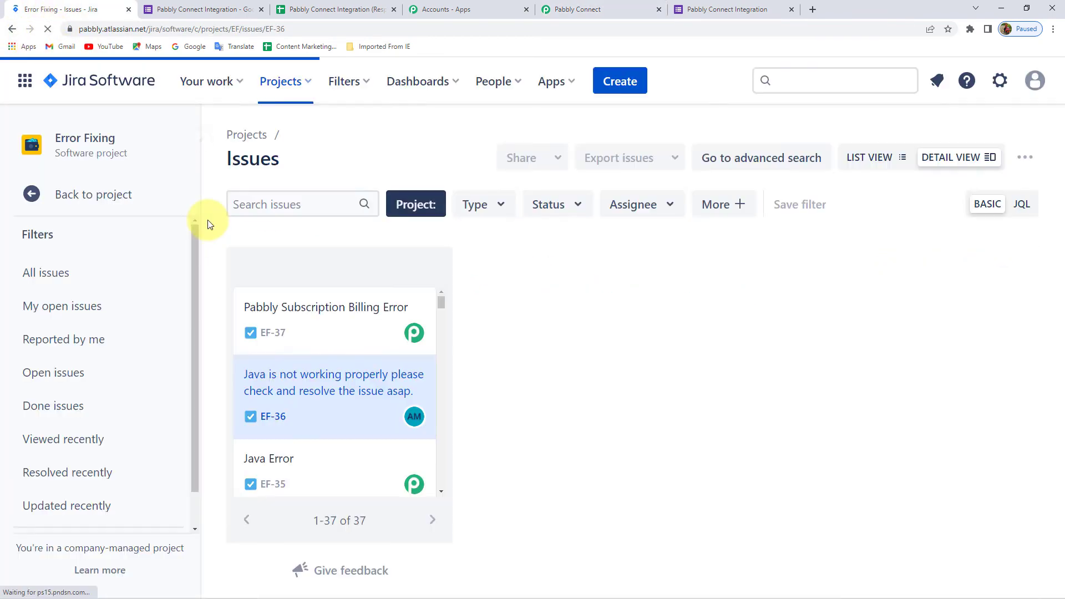
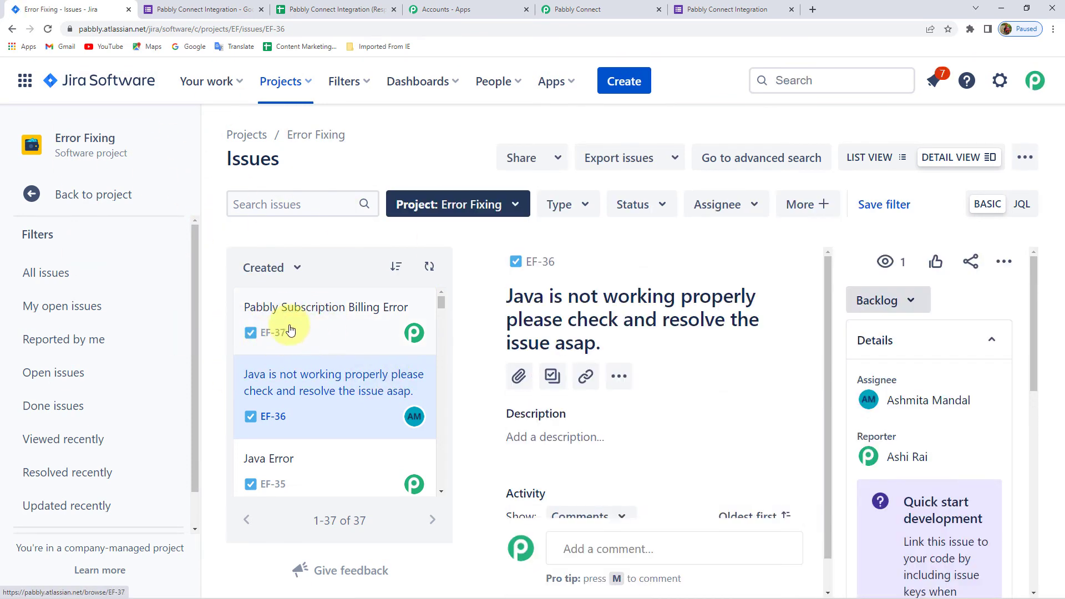
click(344, 313)
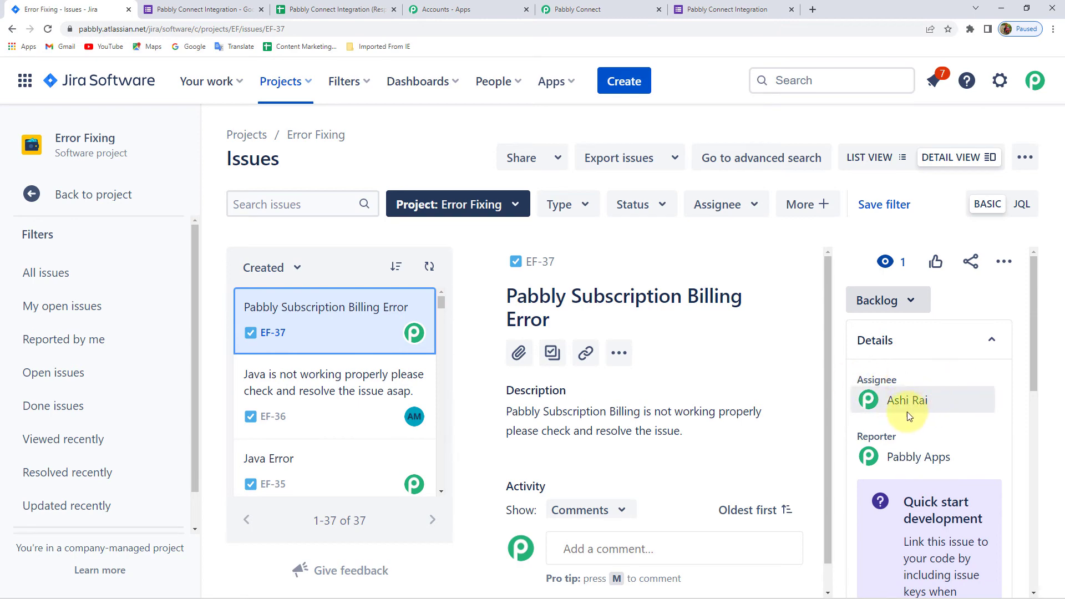
click(227, 10)
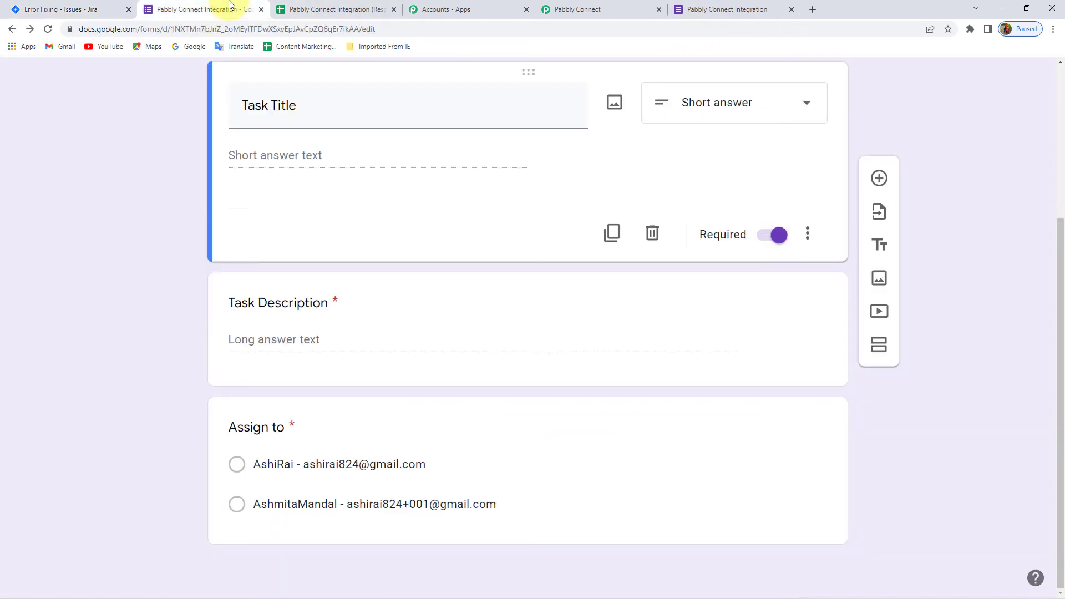
click(721, 9)
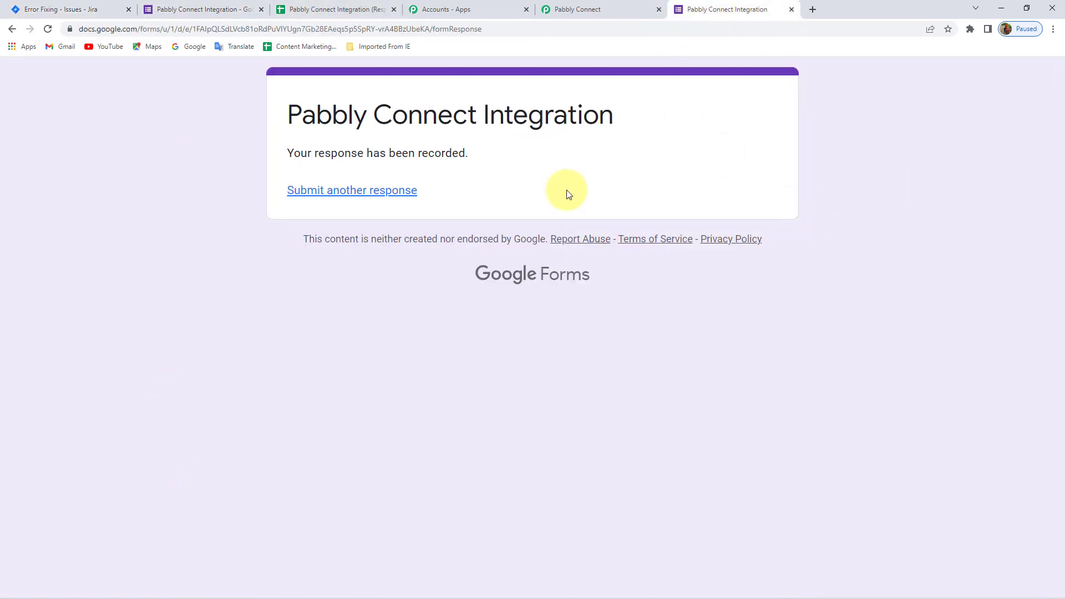
click(579, 10)
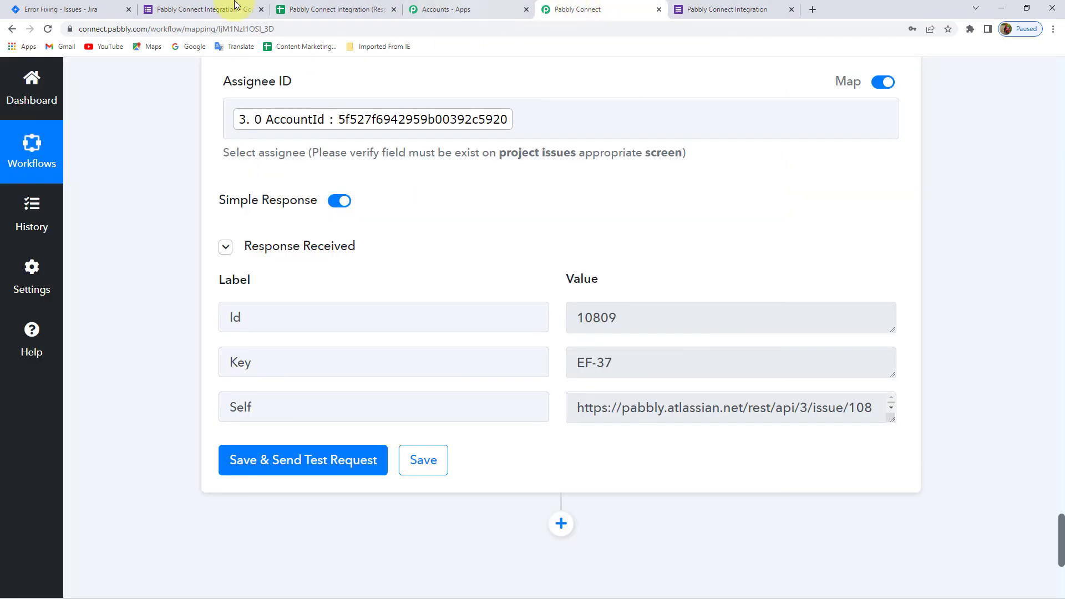
click(66, 12)
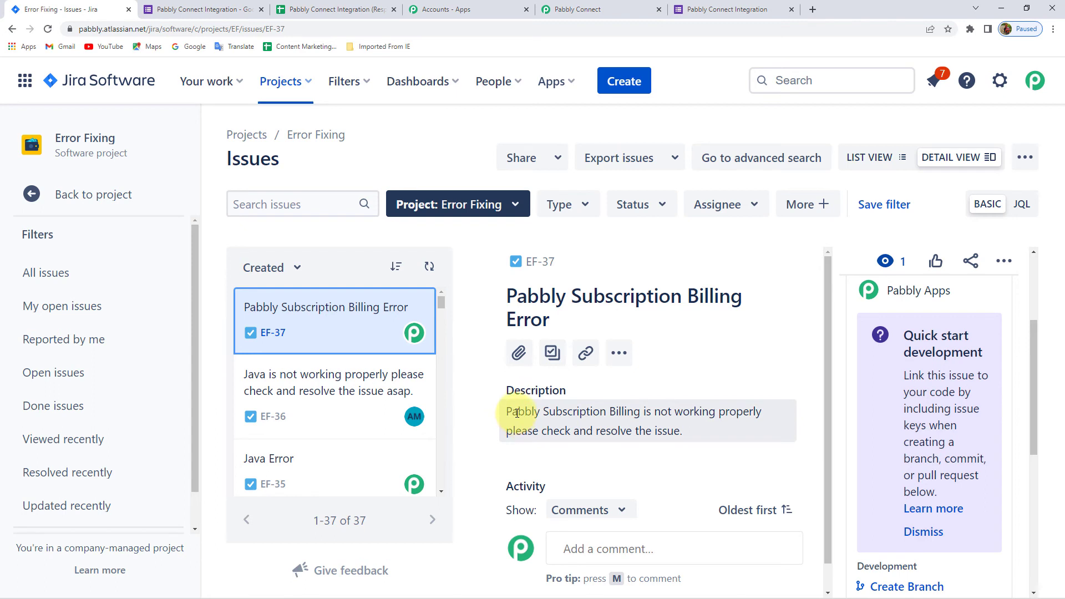
- Examine the description, assignee and reporter of the "Pabbly Subscription Billing Error" issue
drag(517, 413, 623, 409)
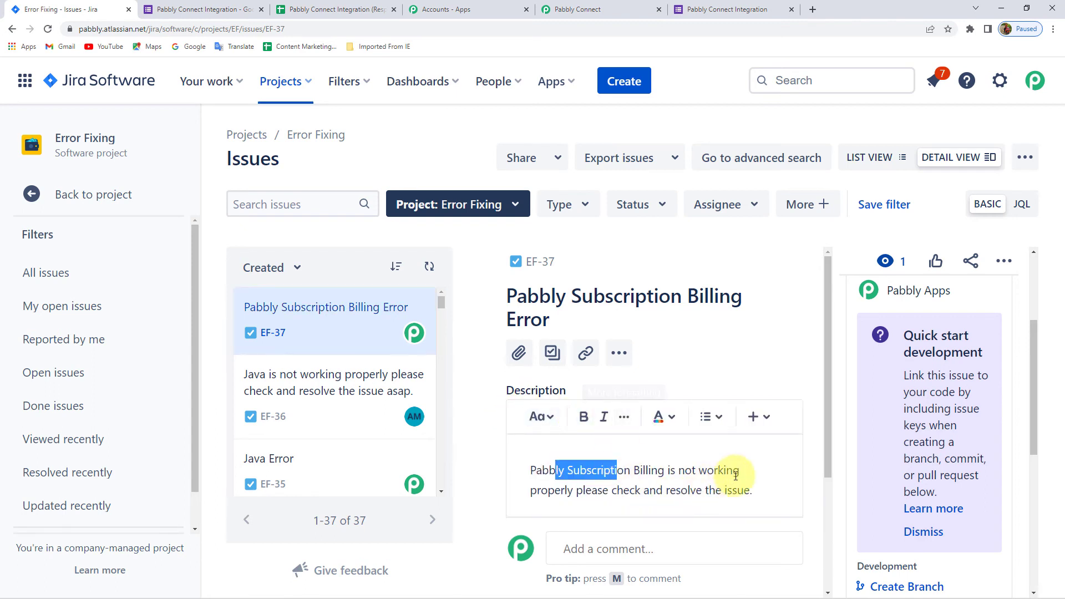
click(757, 383)
scroll(508, 475, down, 2)
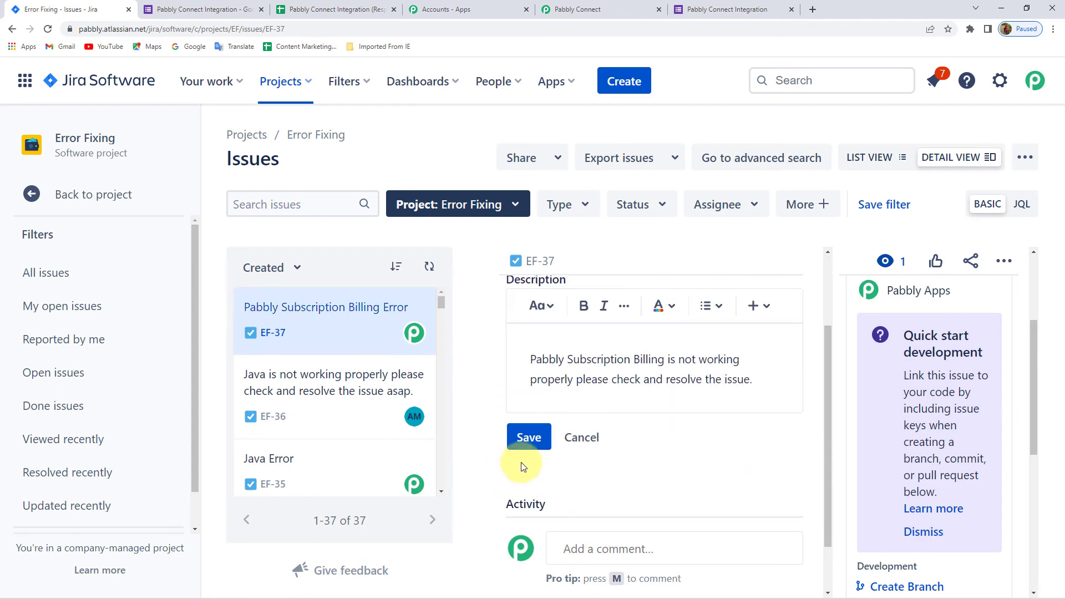
scroll(686, 439, down, 1)
scroll(696, 448, up, 2)
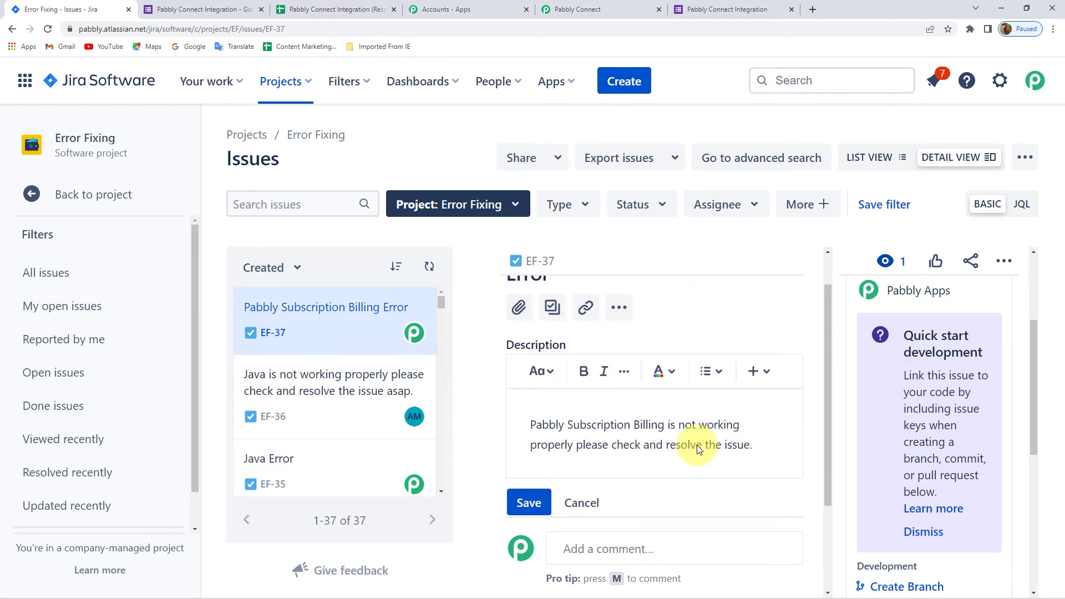
scroll(697, 445, up, 1)
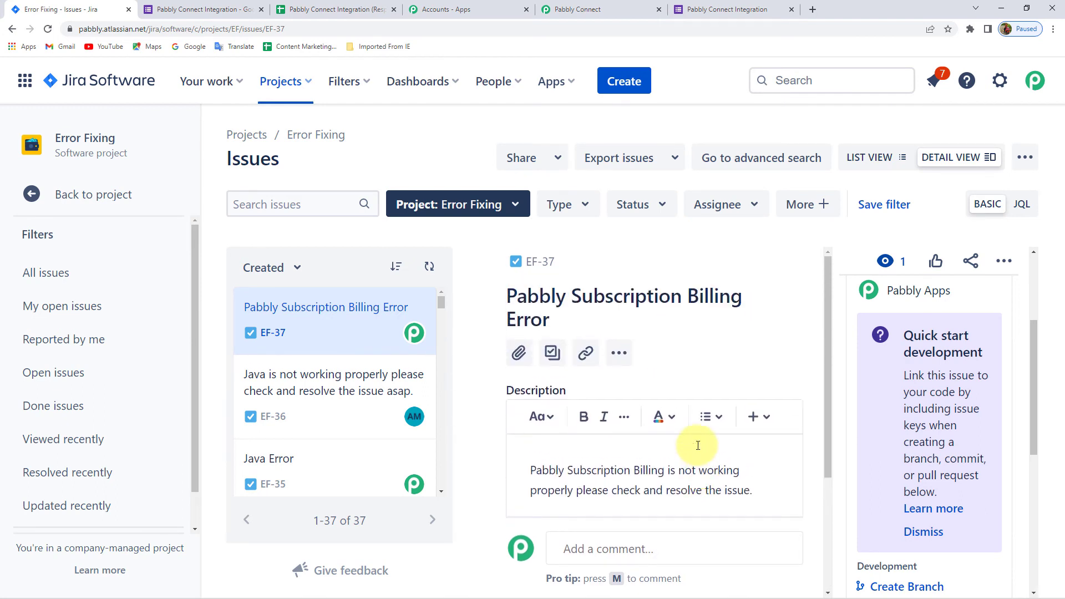
scroll(1036, 431, up, 2)
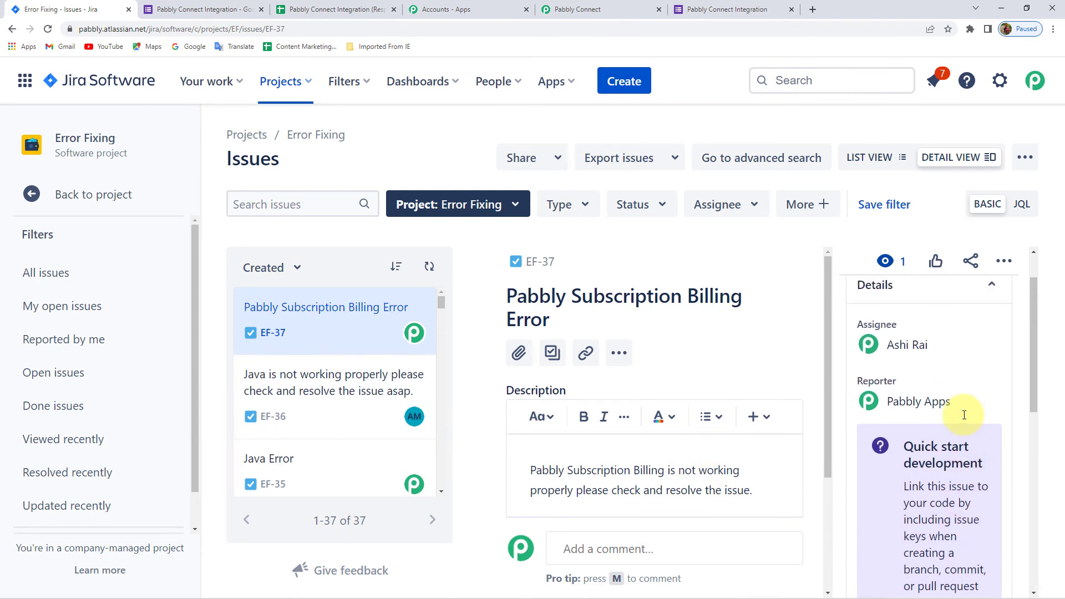
- Return to Pabbly Connect and save the Create Issue action
mouse_move(907, 347)
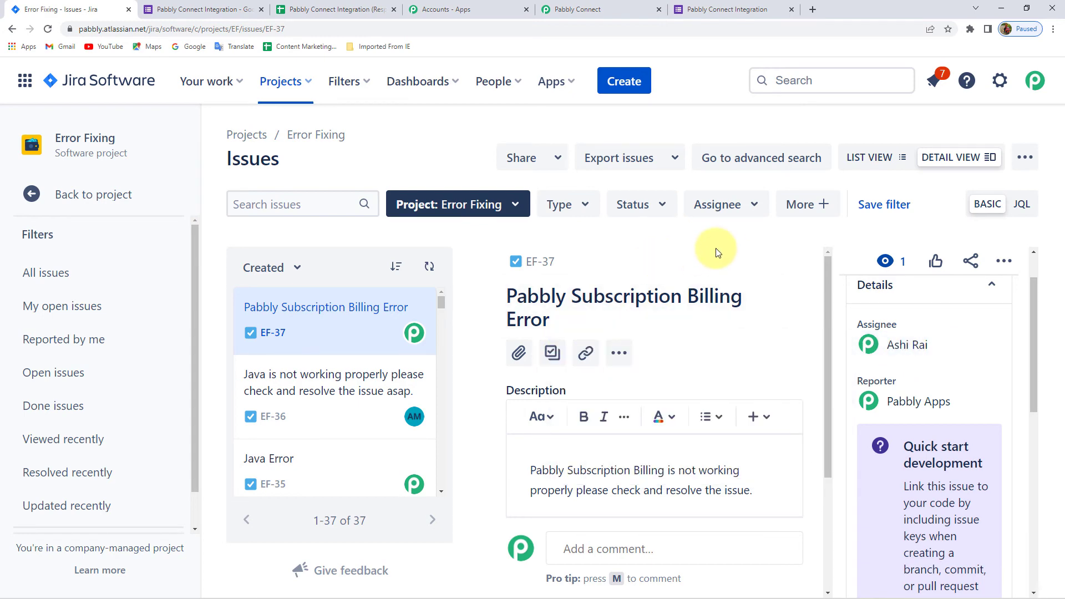
click(577, 10)
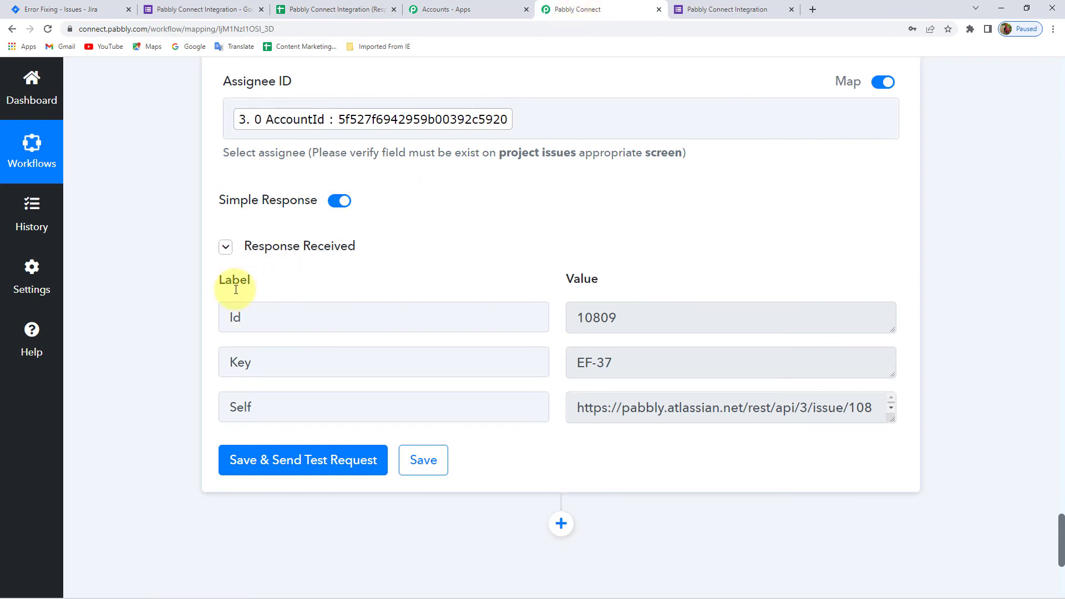
click(413, 467)
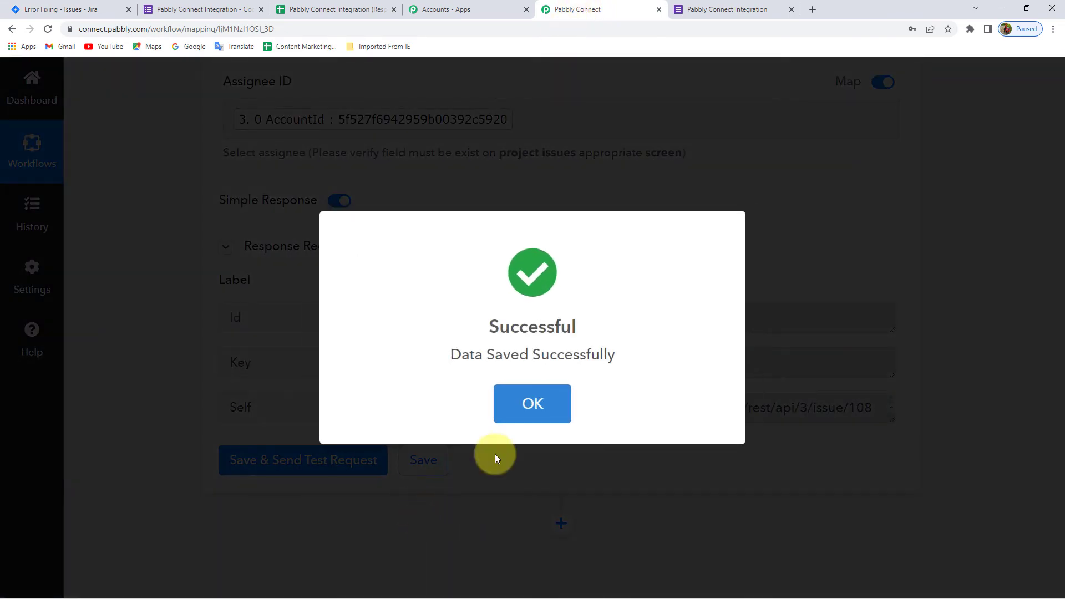
click(519, 417)
- Collapse the expanded steps of the Google Forms to Jira workflow, ending with the Google Forms trigger
scroll(506, 459, up, 15)
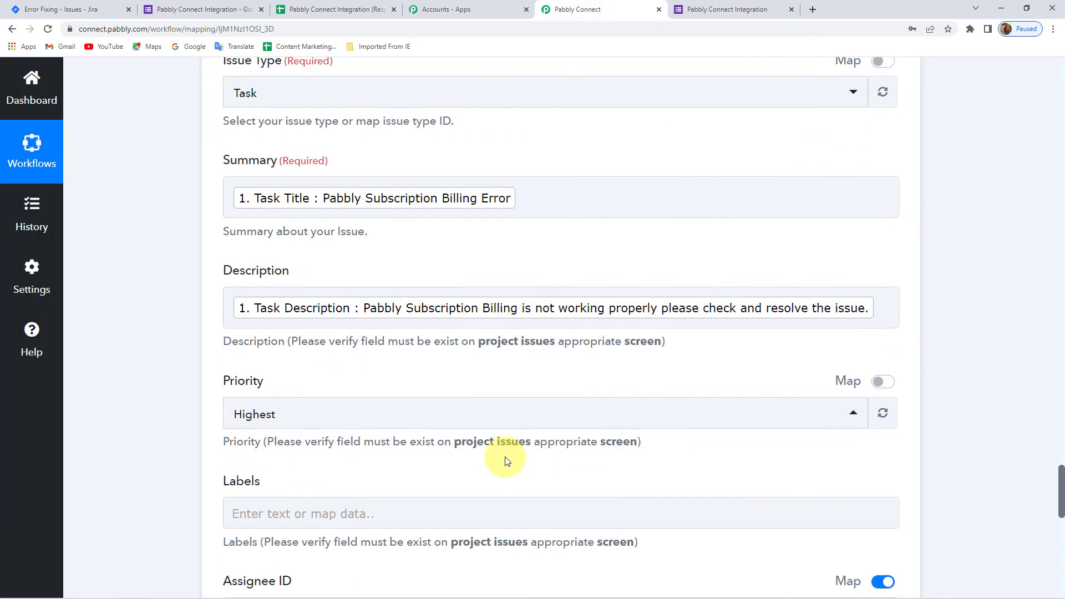
scroll(506, 459, up, 20)
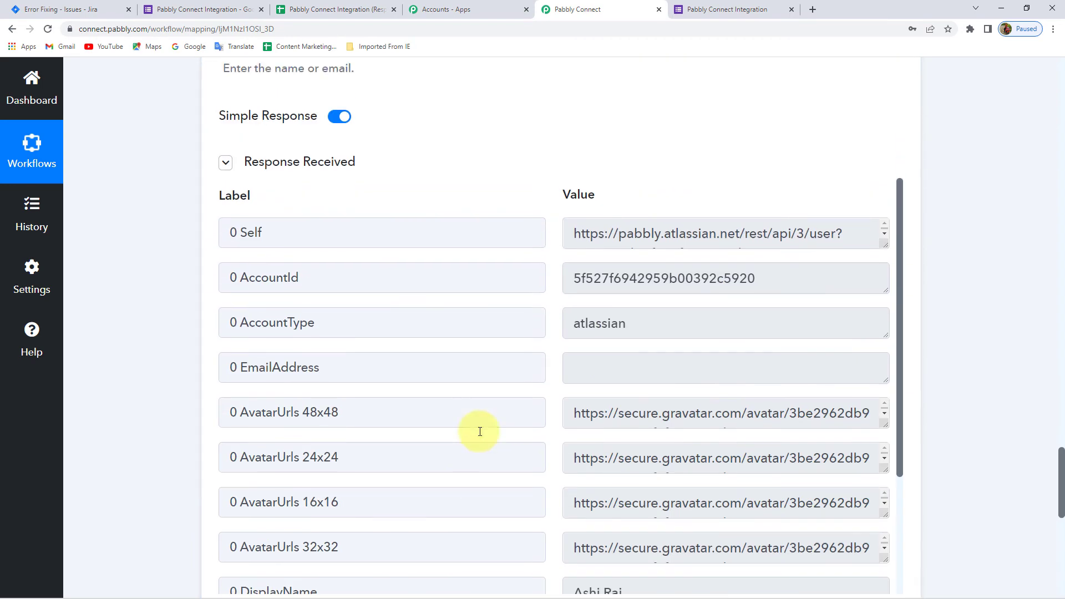
scroll(481, 438, up, 15)
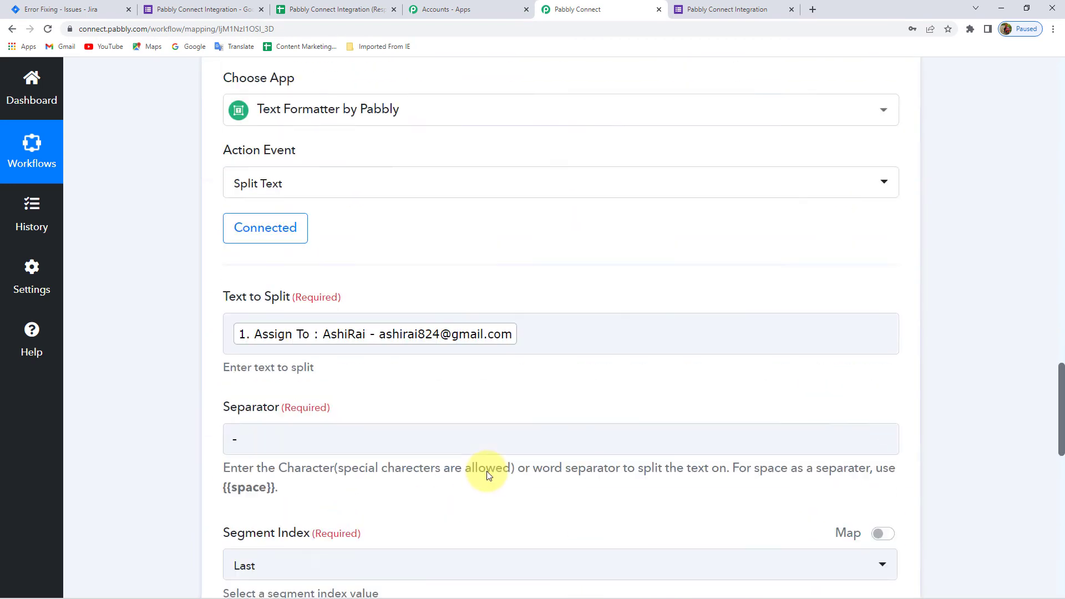
scroll(501, 432, up, 15)
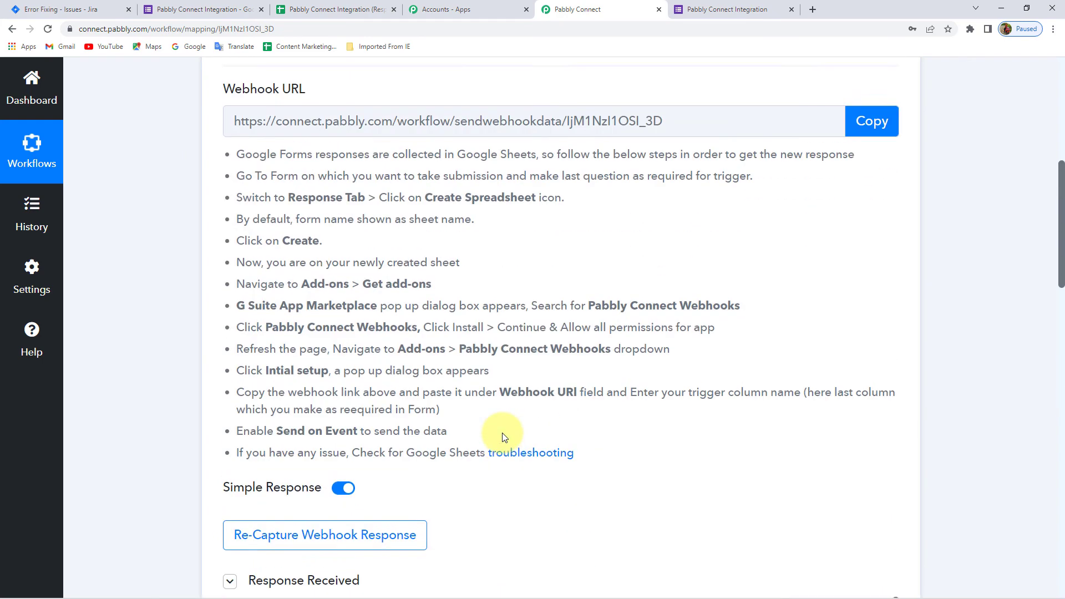
click(527, 329)
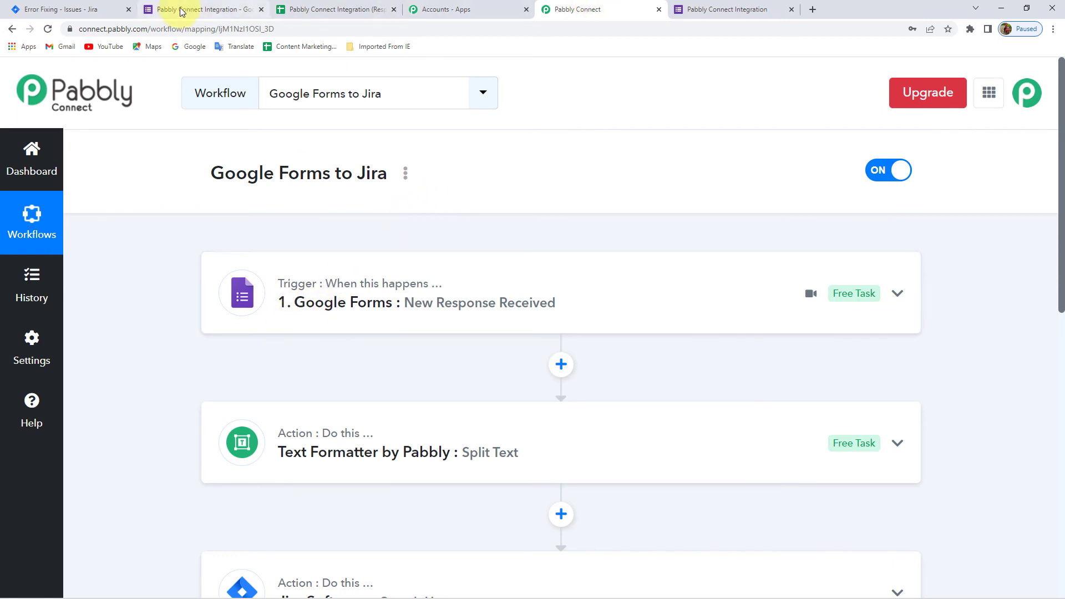
- View the form's questions in the Google Forms editor, followed by the form's submission confirmation page
click(239, 10)
scroll(388, 261, up, 1)
scroll(427, 233, up, 3)
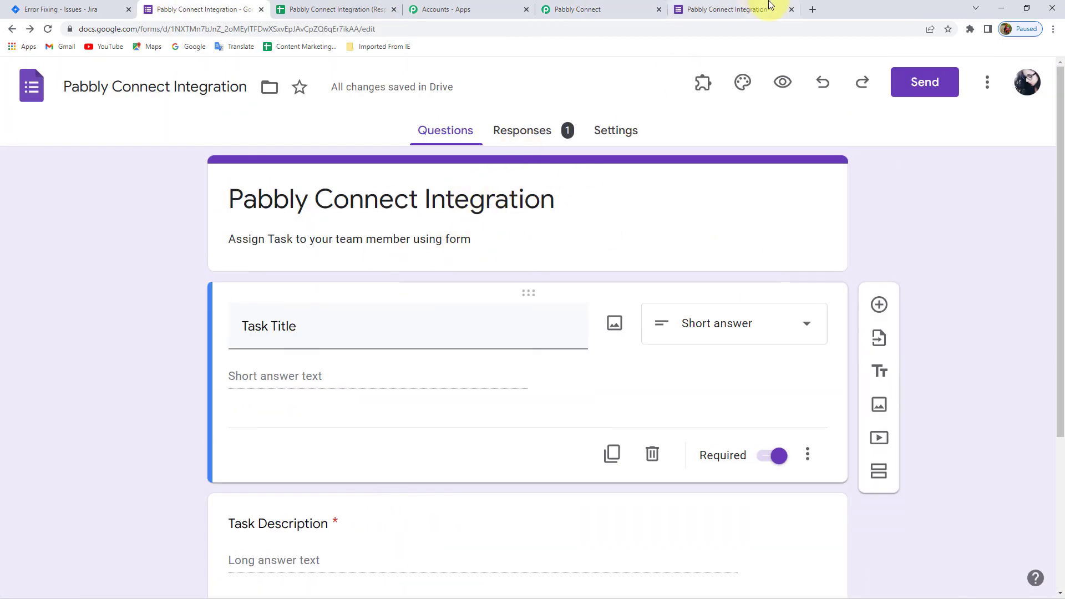
click(738, 8)
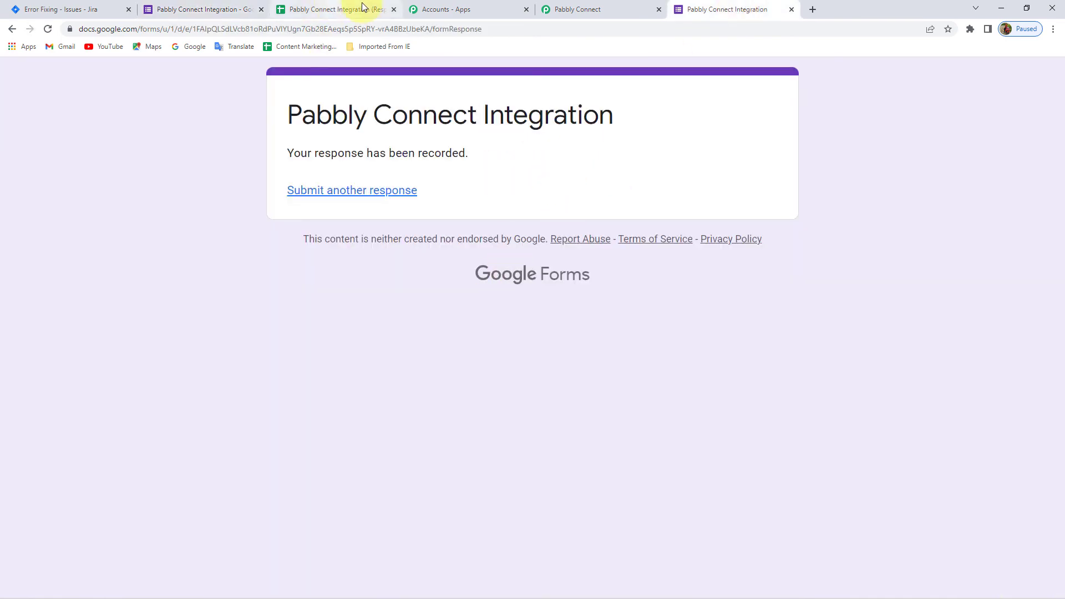
- Return to Pabbly Connect, expand the Google Forms trigger and examine the Assign To value in its received response
click(555, 9)
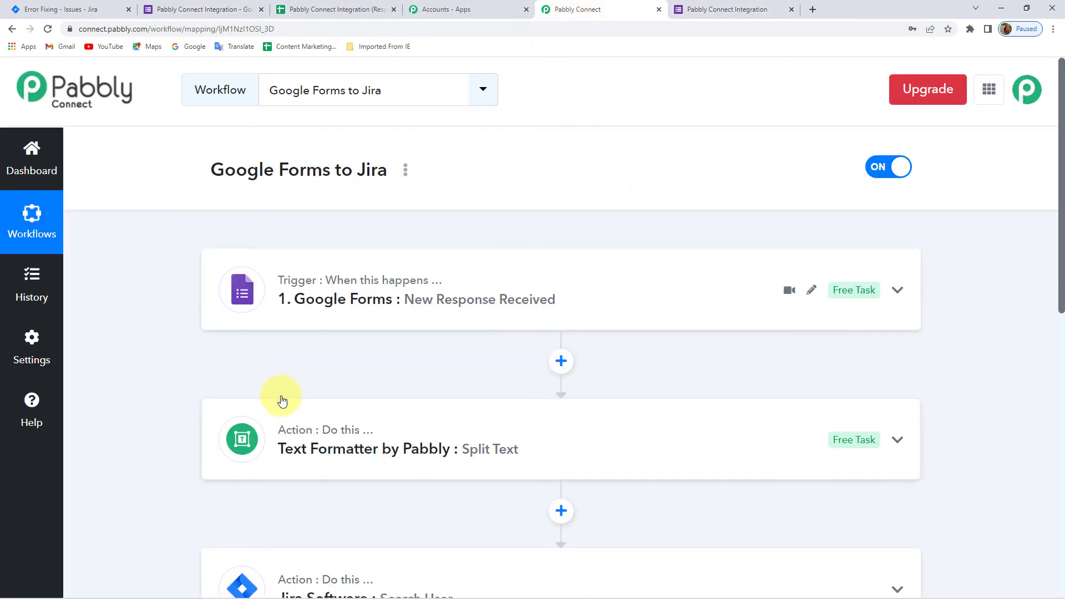
scroll(282, 401, down, 3)
click(447, 138)
scroll(174, 302, down, 4)
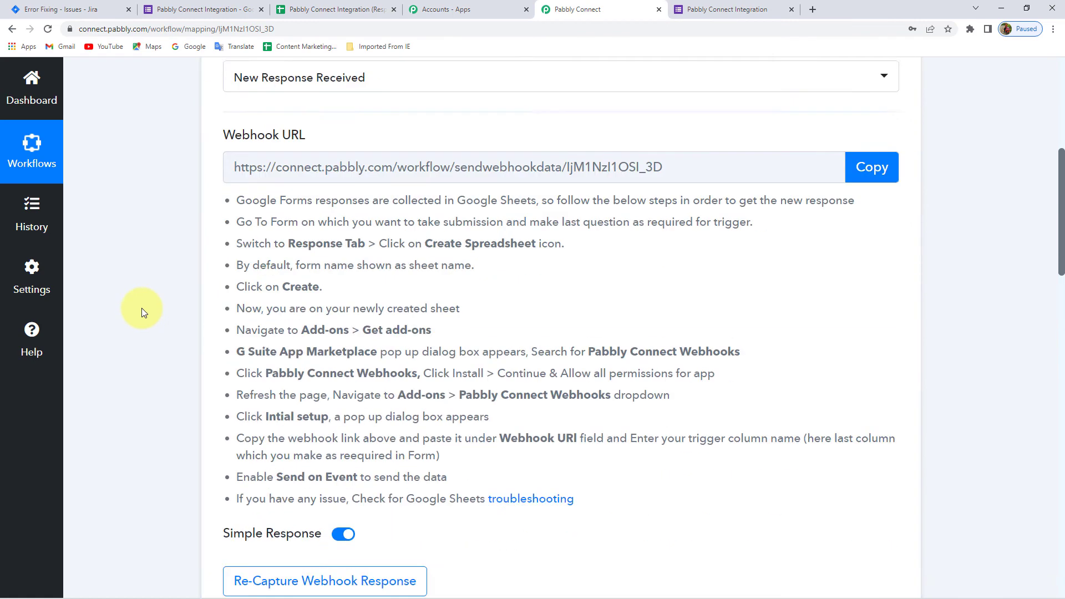
scroll(141, 308, down, 10)
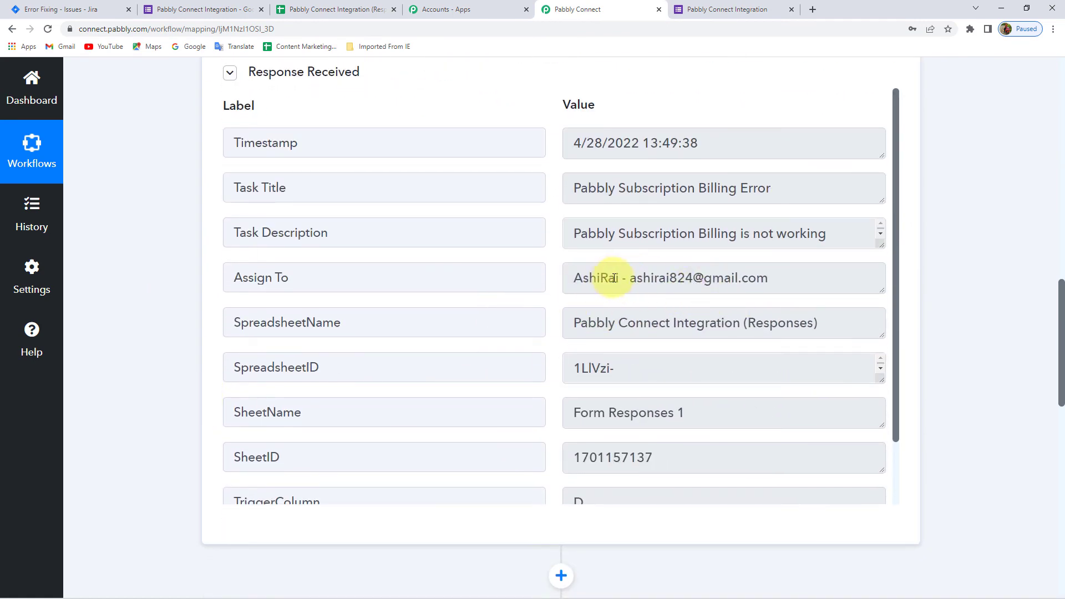
triple_click(581, 279)
scroll(168, 274, down, 8)
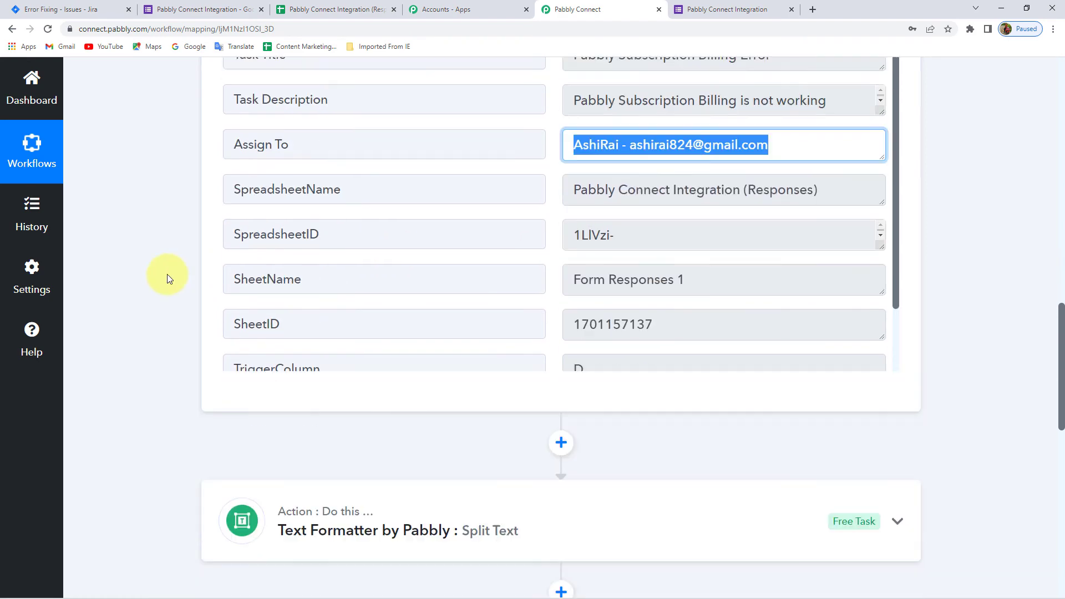
- Expand the Split Text action and examine its text to split, separator, segment index and result
scroll(168, 274, down, 3)
scroll(389, 211, up, 3)
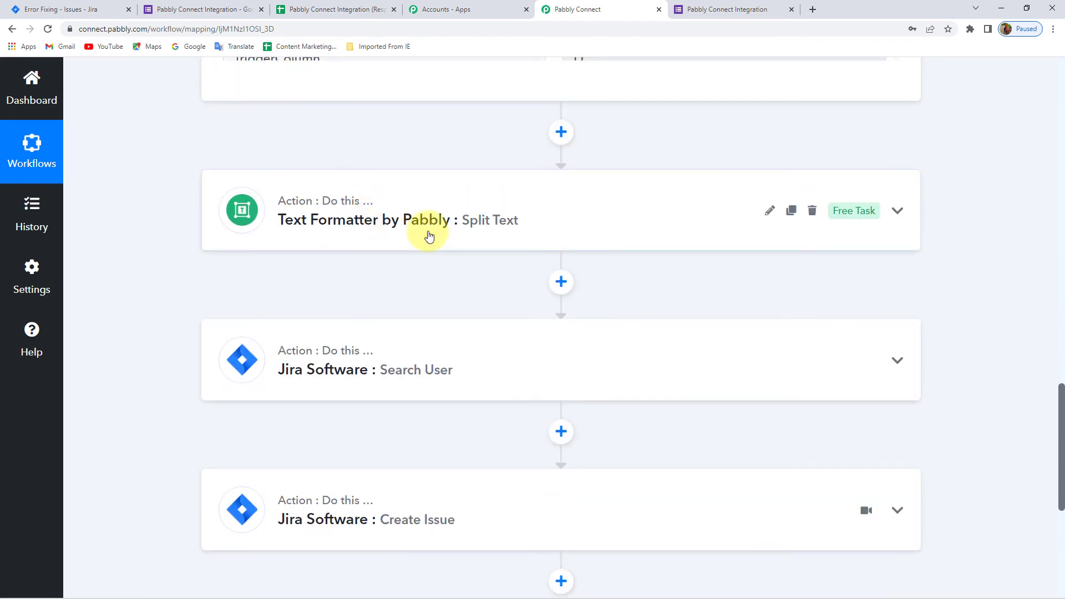
click(429, 237)
scroll(169, 298, down, 4)
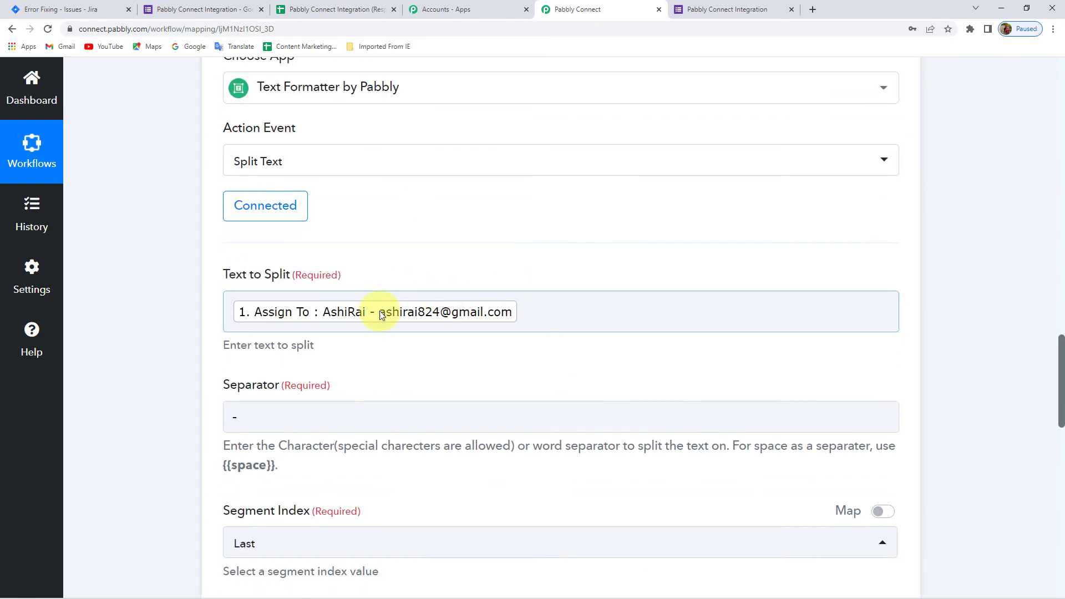
scroll(128, 330, down, 9)
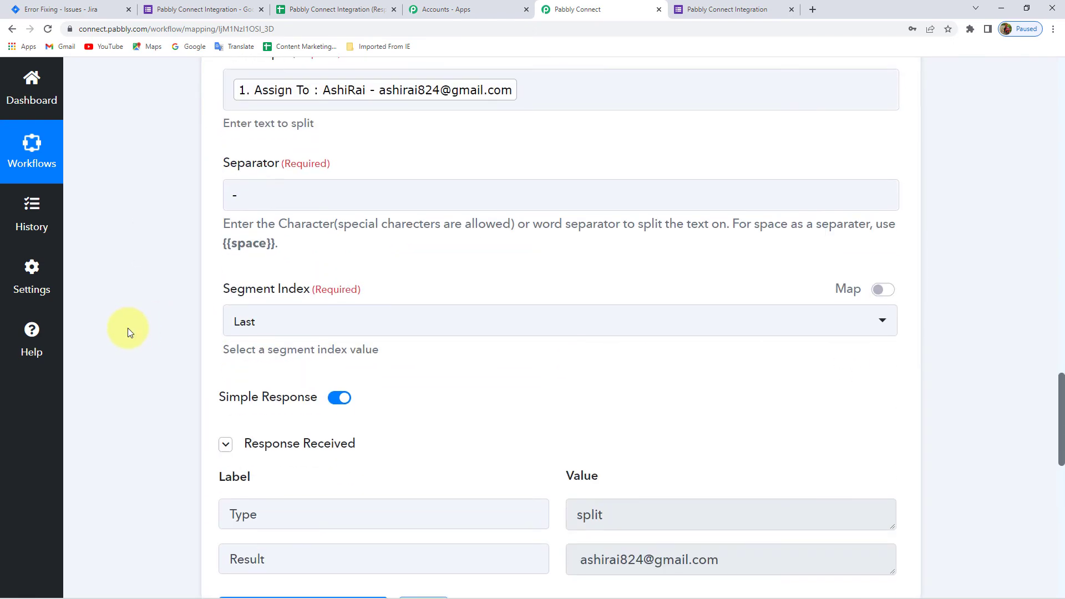
triple_click(756, 281)
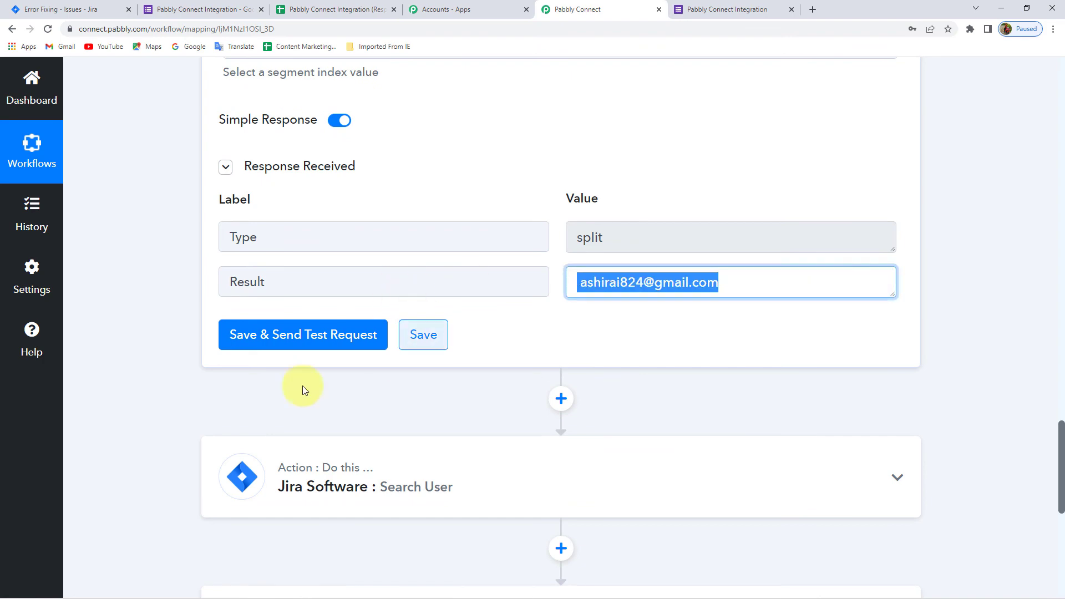
- Expand the Jira Search User action and examine the account ID in its received response
scroll(296, 388, down, 3)
click(342, 336)
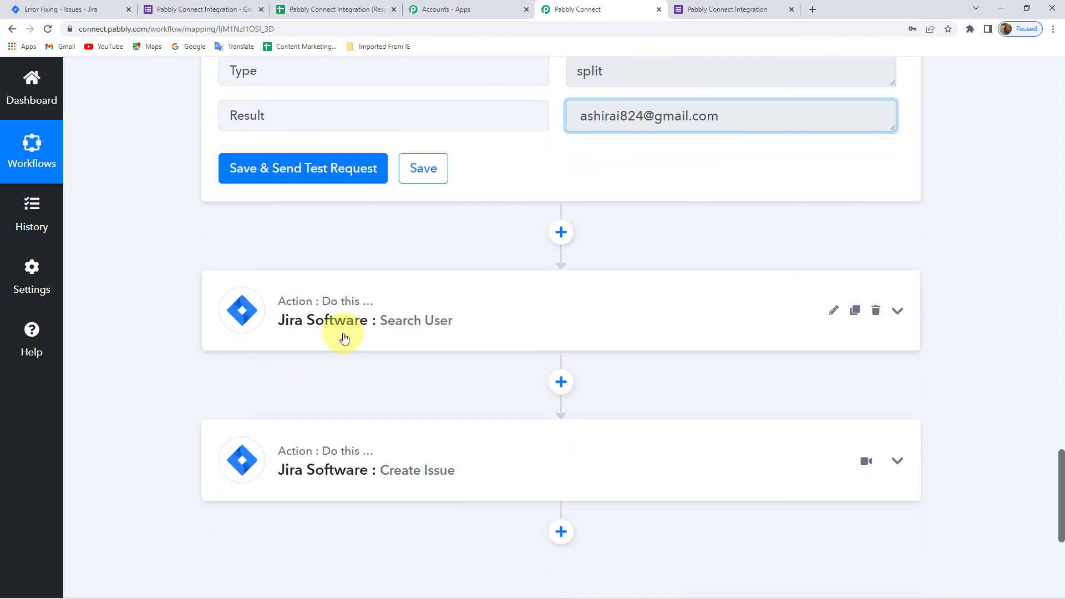
scroll(161, 341, down, 10)
scroll(161, 340, down, 2)
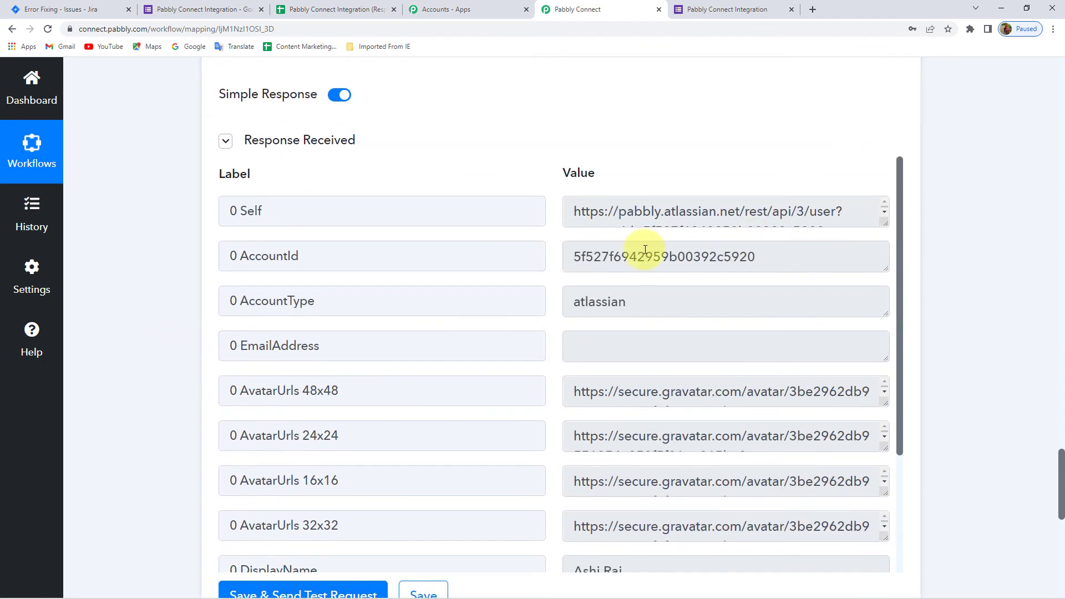
scroll(152, 303, down, 9)
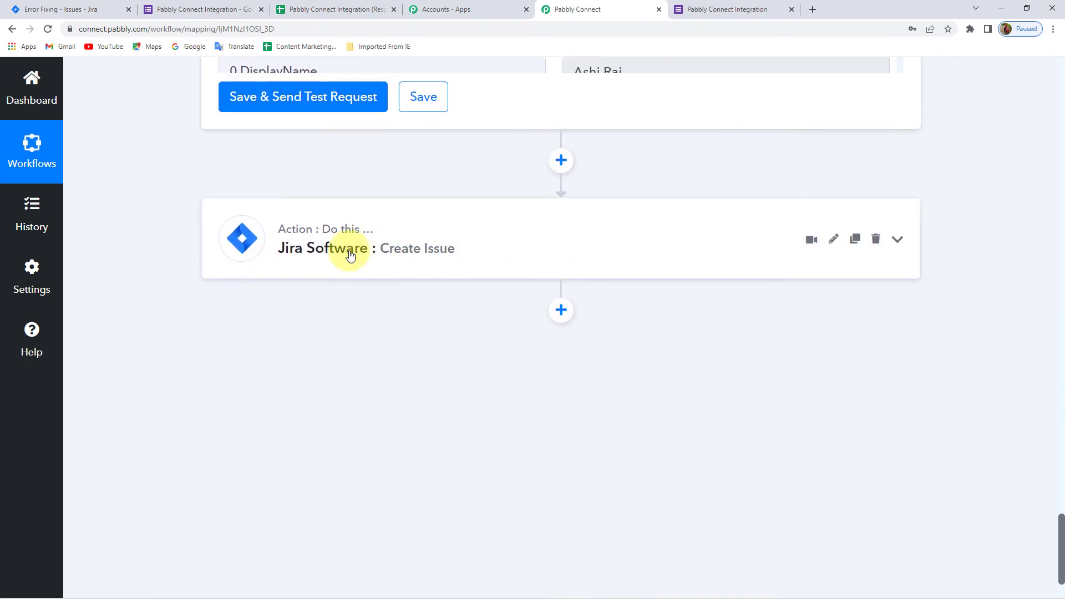
- Expand the Create Issue action to examine its field mappings and response, and view the created issue in Jira
click(377, 258)
scroll(169, 306, down, 1)
scroll(169, 306, down, 17)
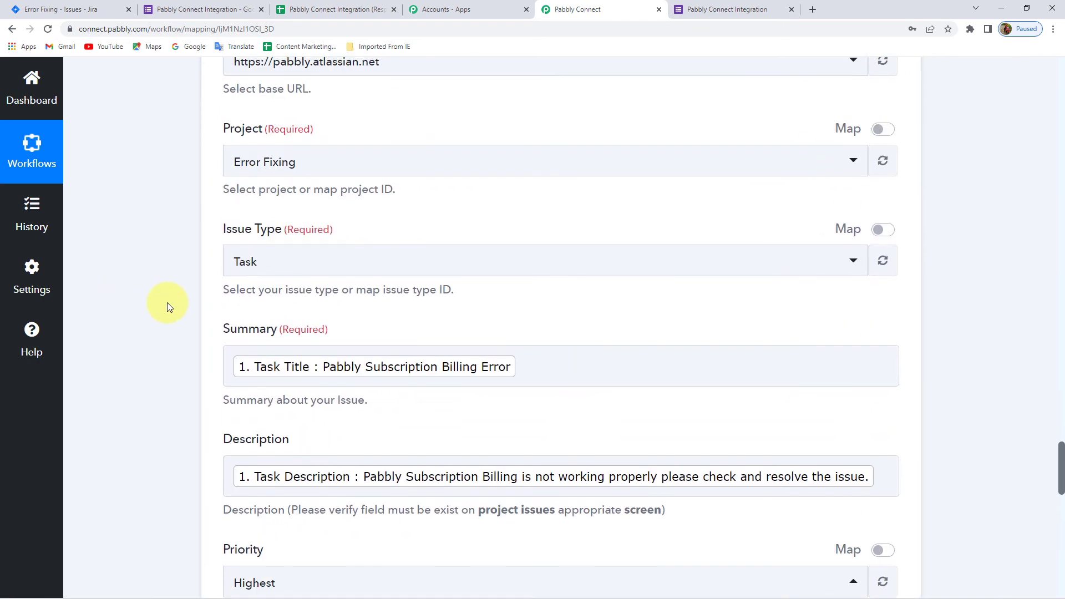
scroll(166, 301, down, 1)
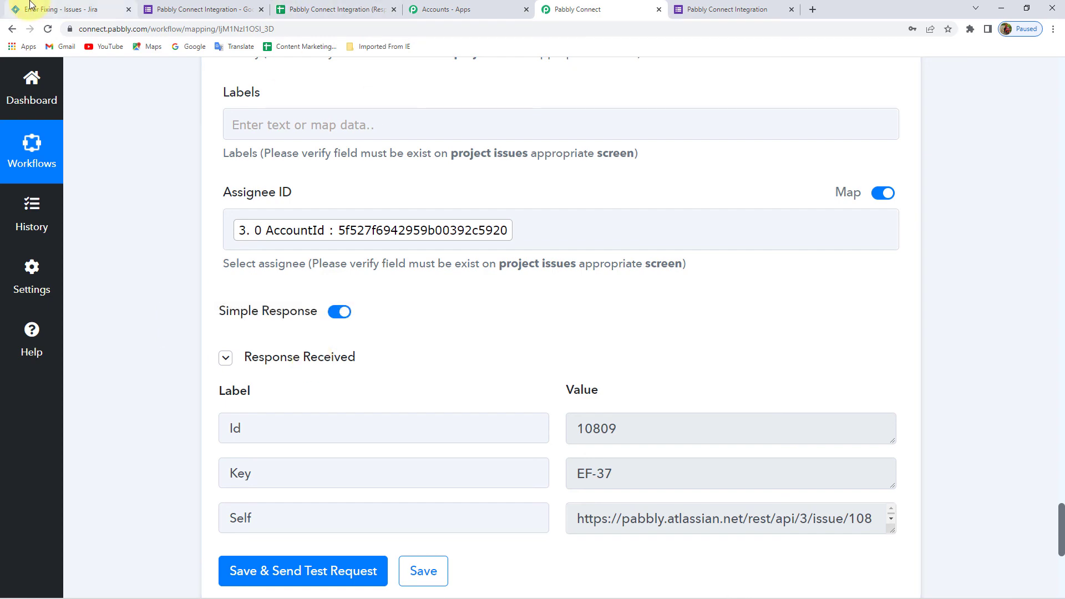
click(58, 10)
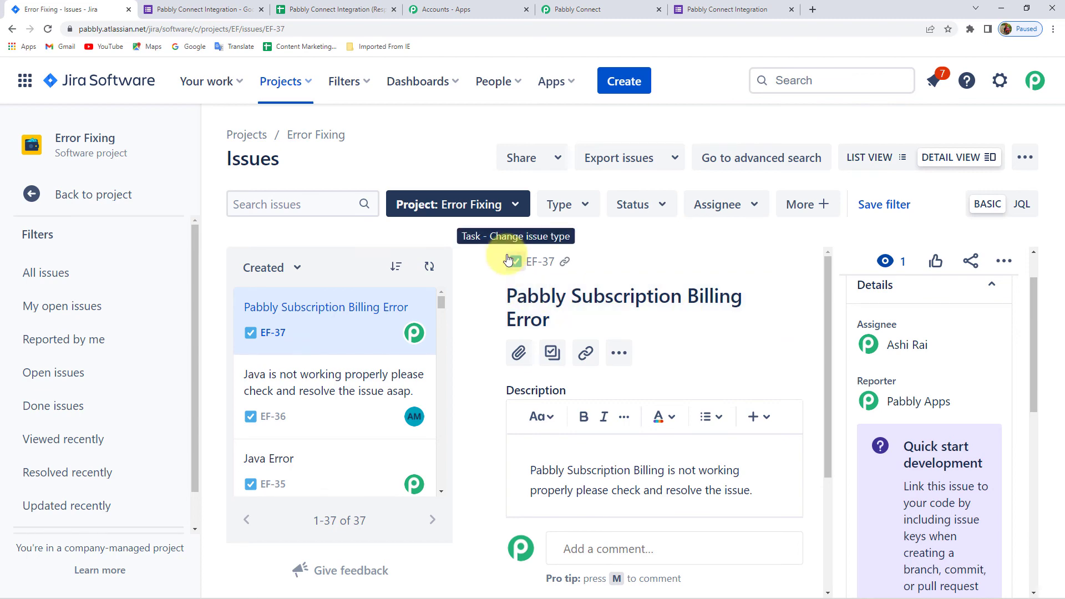
- Return to Pabbly Connect and collapse the Create Issue, Search User, Split Text and Google Forms steps
click(577, 8)
scroll(148, 348, up, 12)
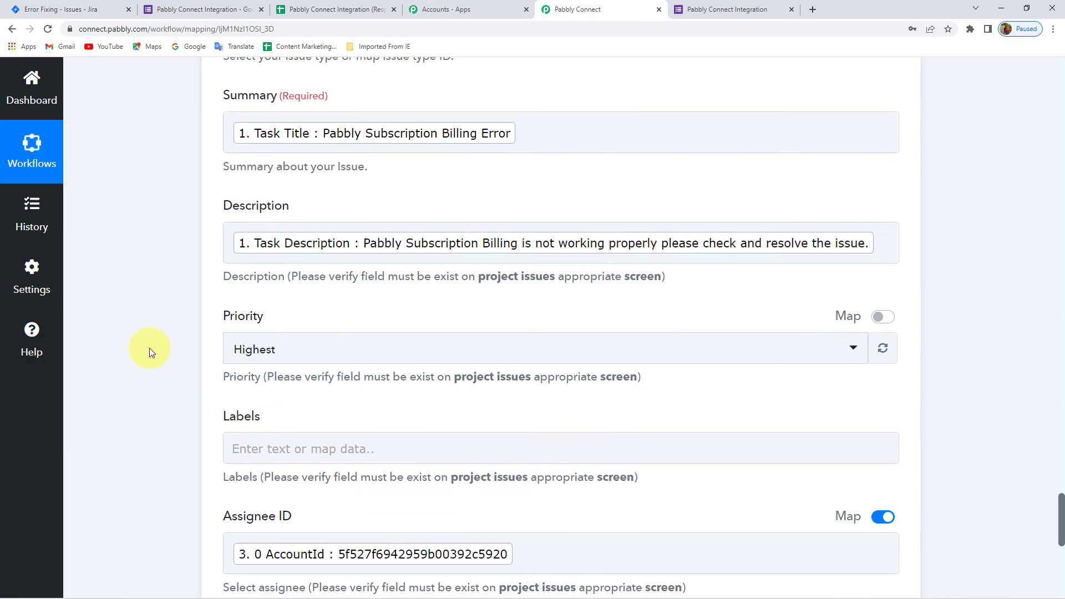
scroll(209, 333, up, 6)
click(373, 268)
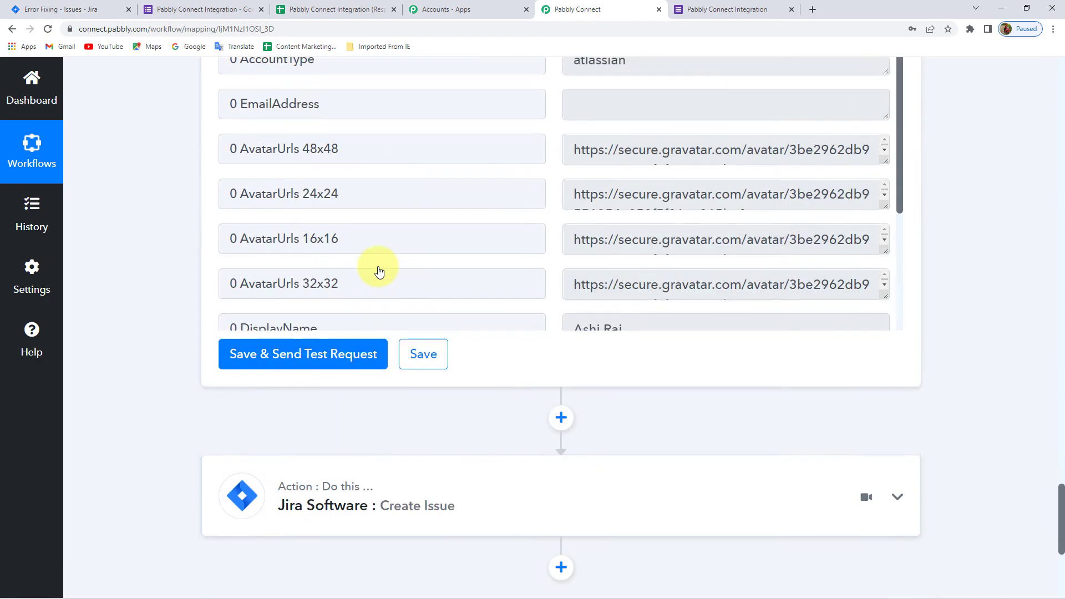
scroll(379, 267, up, 8)
scroll(383, 255, up, 8)
click(392, 244)
scroll(394, 247, up, 15)
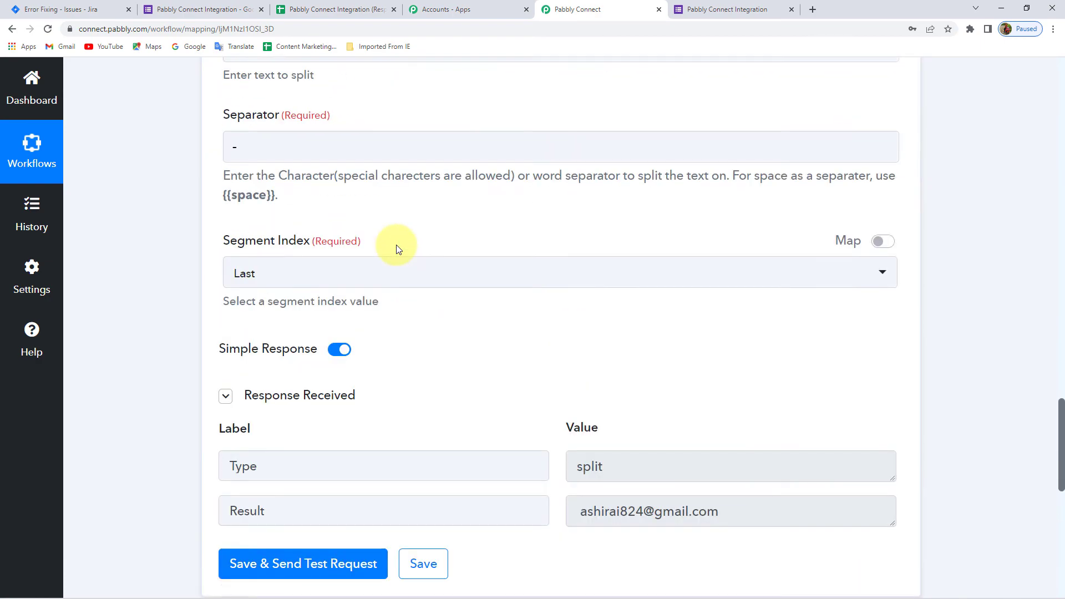
scroll(397, 251, up, 20)
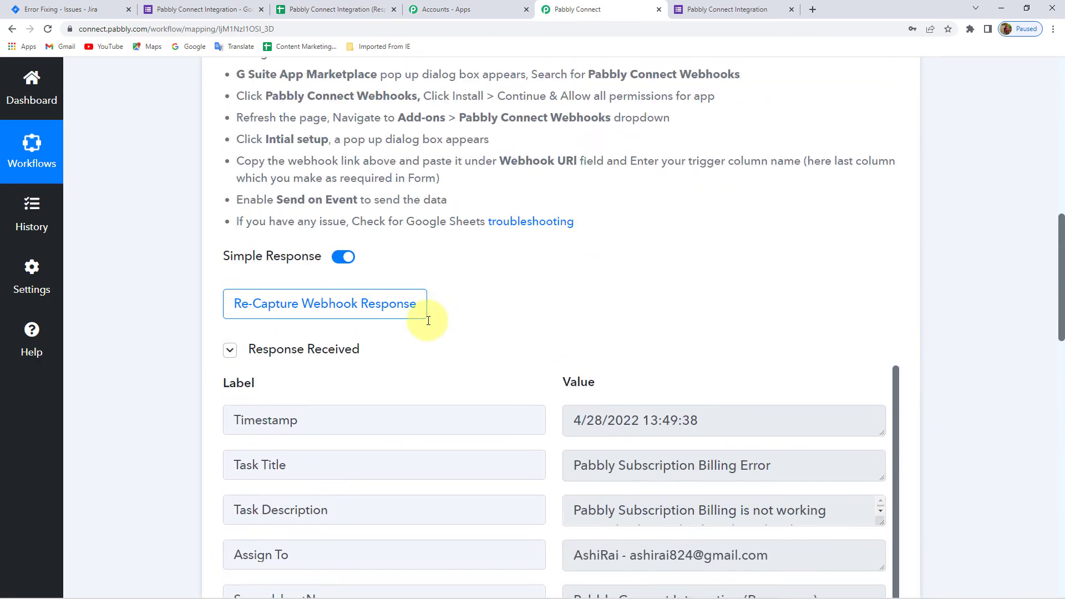
click(404, 142)
scroll(408, 207, up, 3)
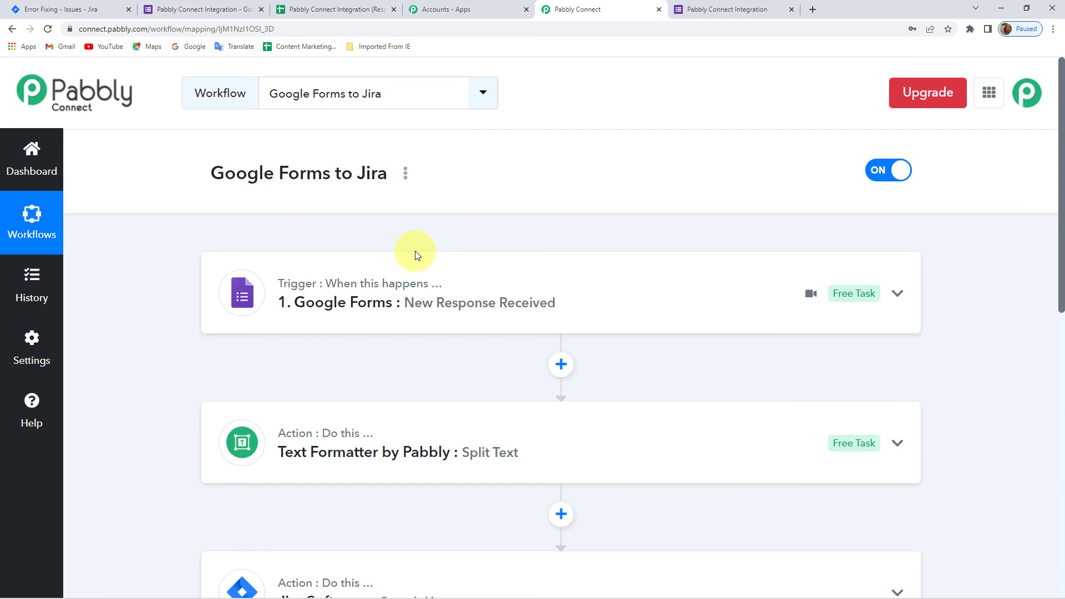
- Copy the Pabbly Connect Integration form's share link in Google Forms and open it in a new browser tab
click(214, 9)
click(926, 84)
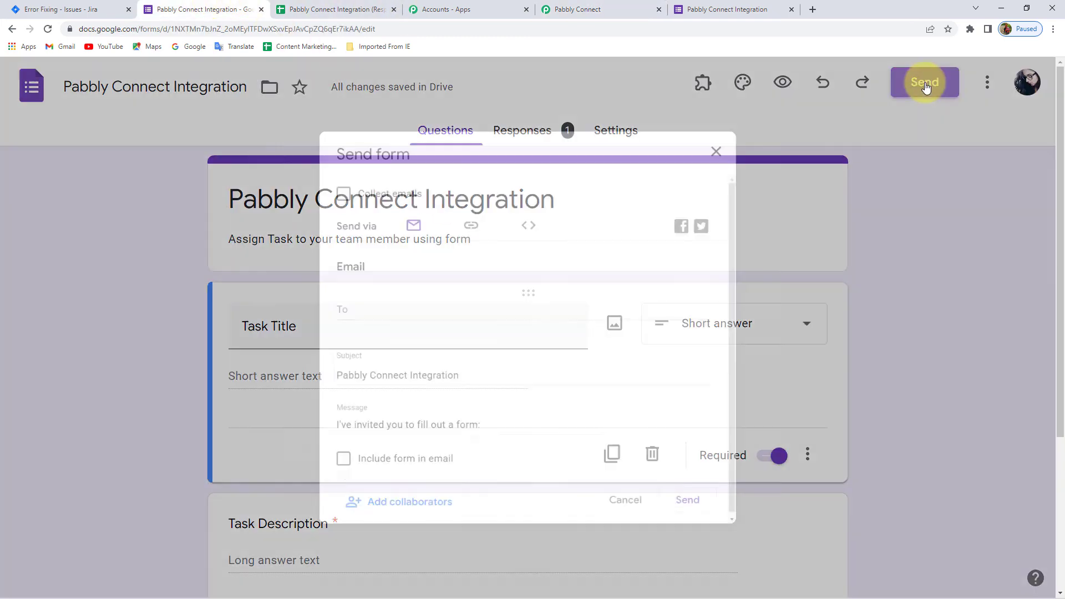
click(460, 207)
click(751, 336)
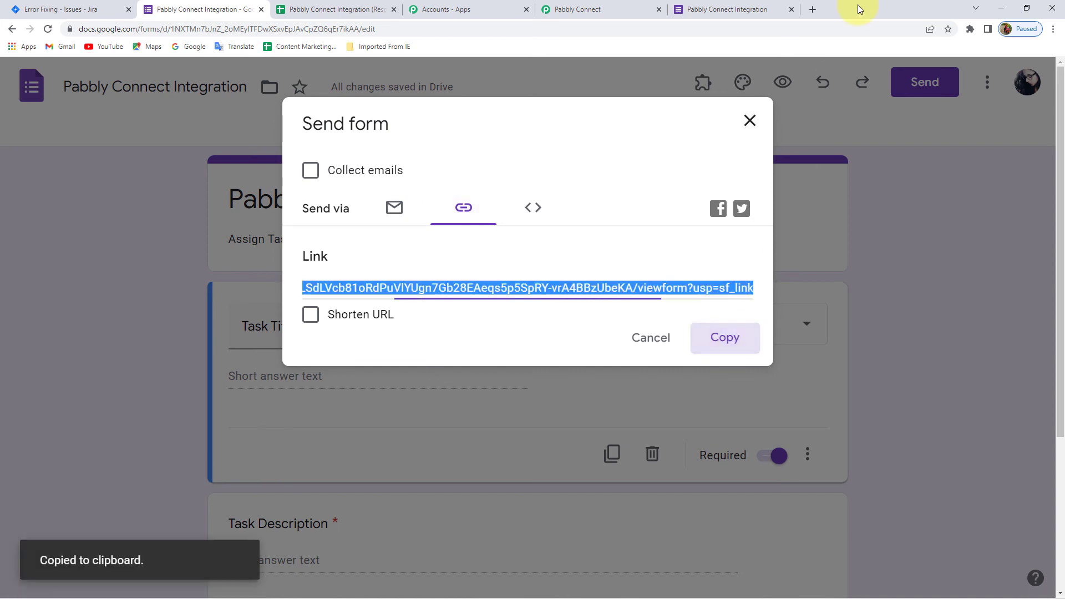
click(813, 8)
key(ctrl+v)
key(Return)
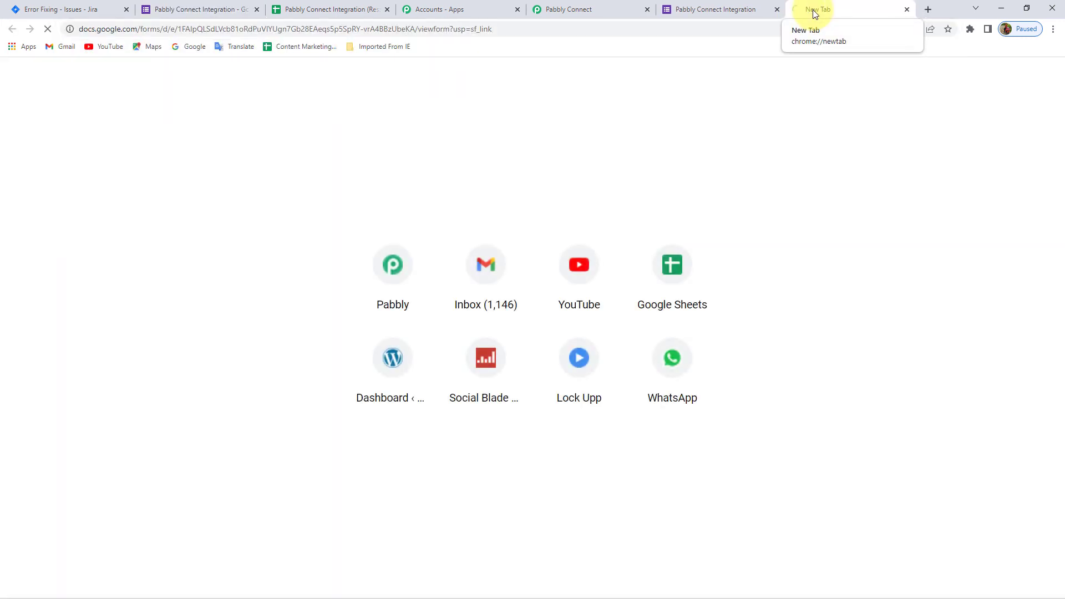
- Enter the task title "Pabbly Form Builder Error" and description "Pabbly Form Builder is not working properly please check and resolve the issue."
click(338, 314)
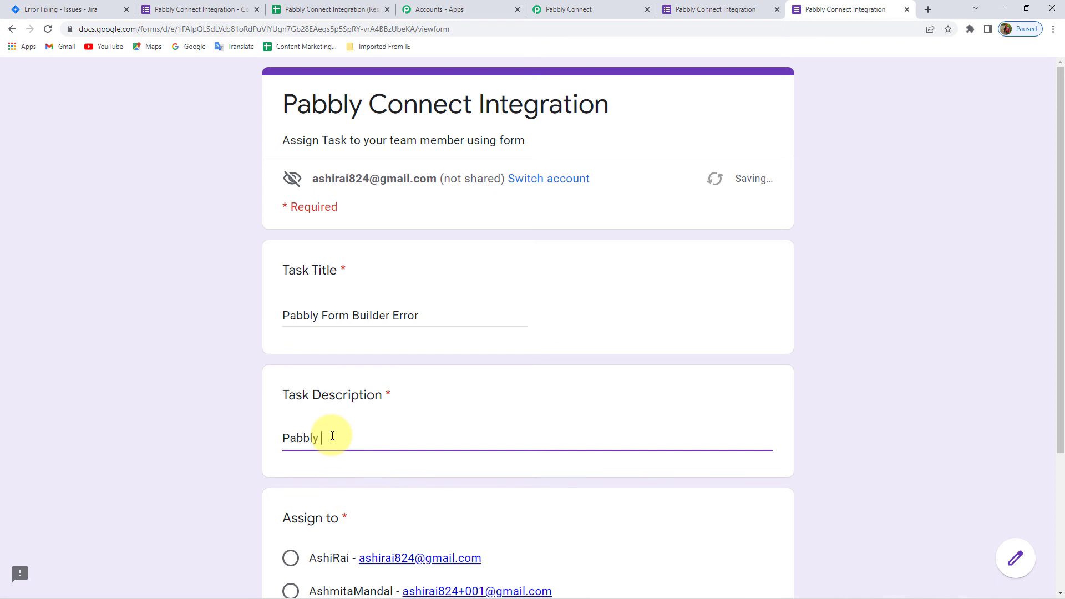
text(Form Builder is not working p)
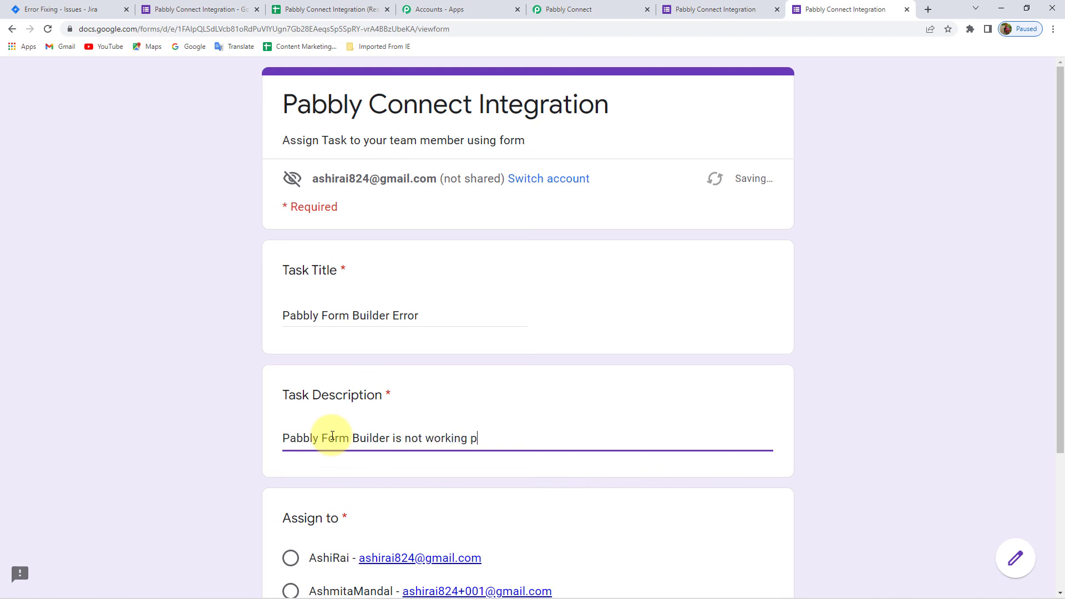
text(roperly please check and)
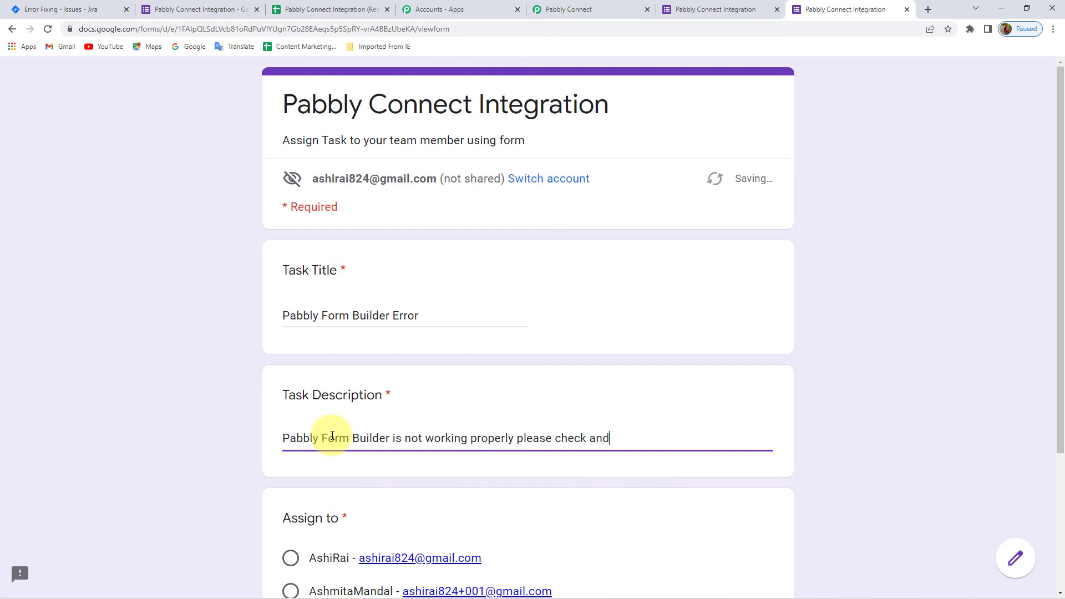
text( resilve the issue.)
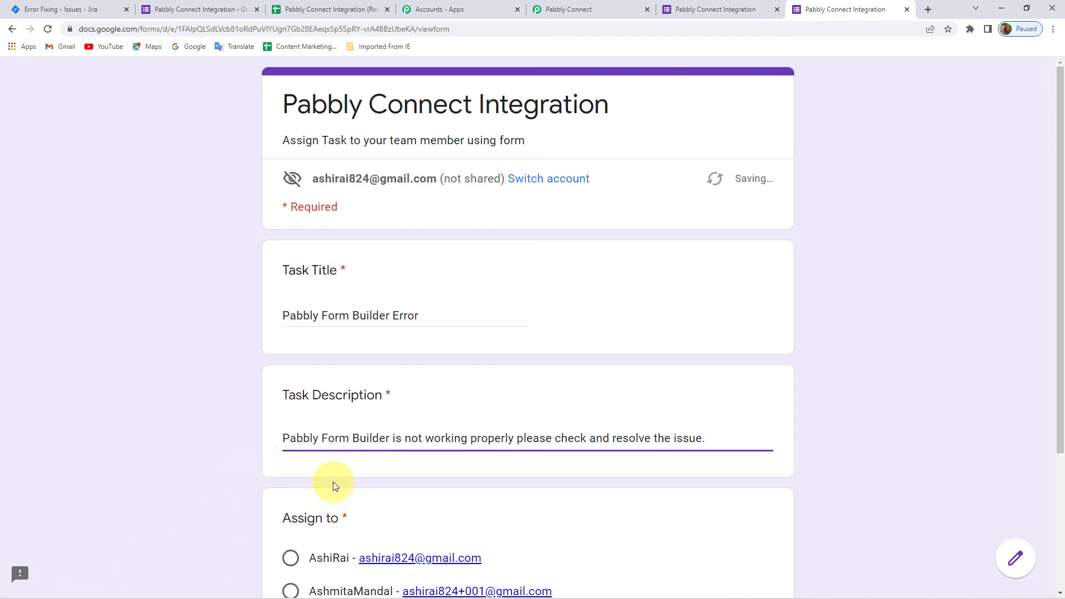
- Assign the task to the second listed team member and submit the form response
scroll(329, 484, down, 2)
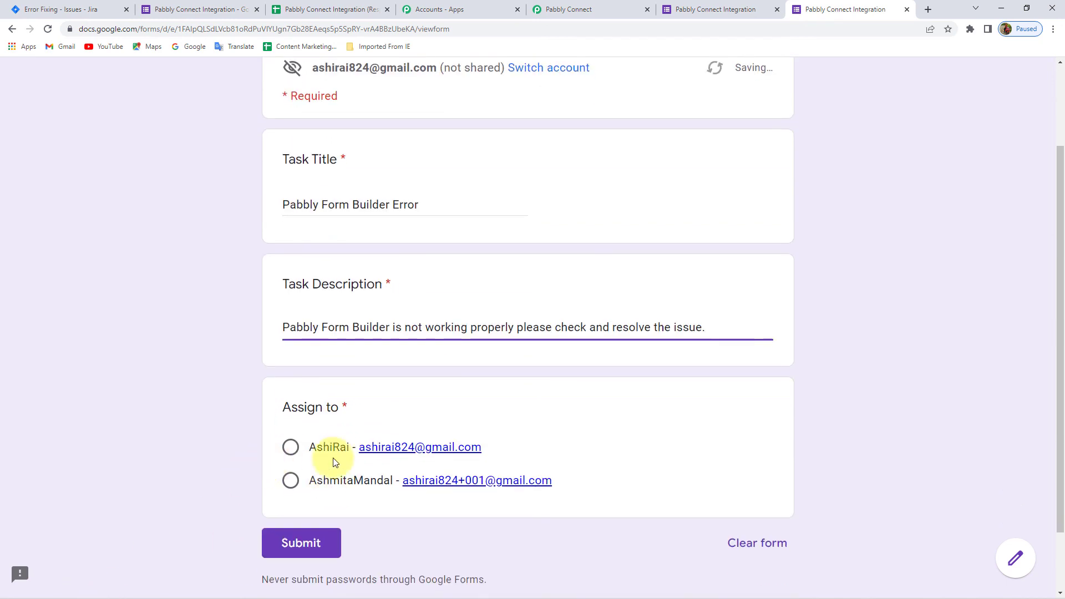
click(289, 481)
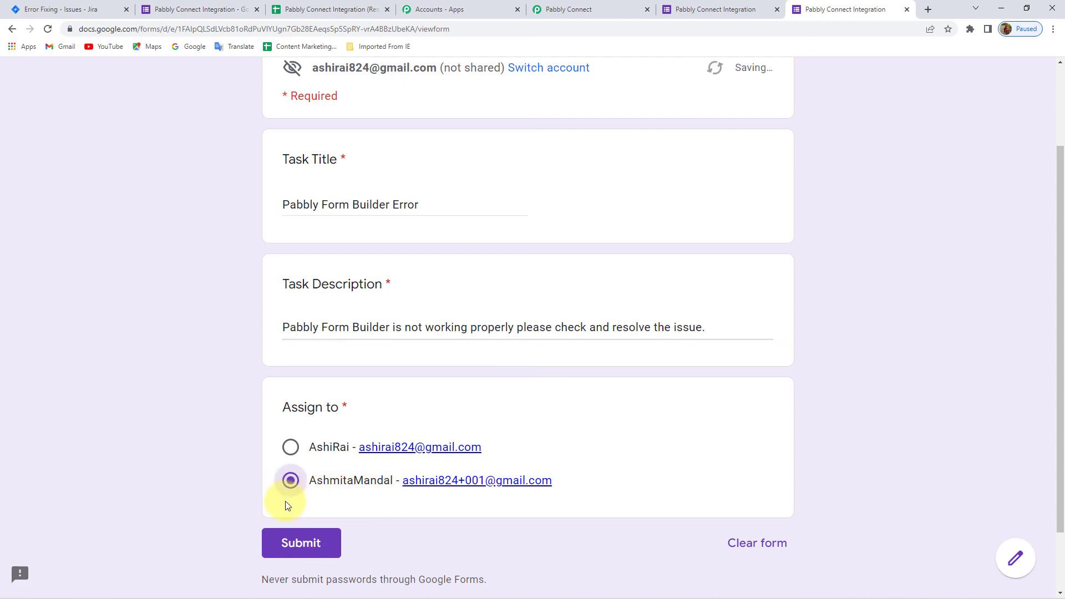
scroll(184, 439, down, 2)
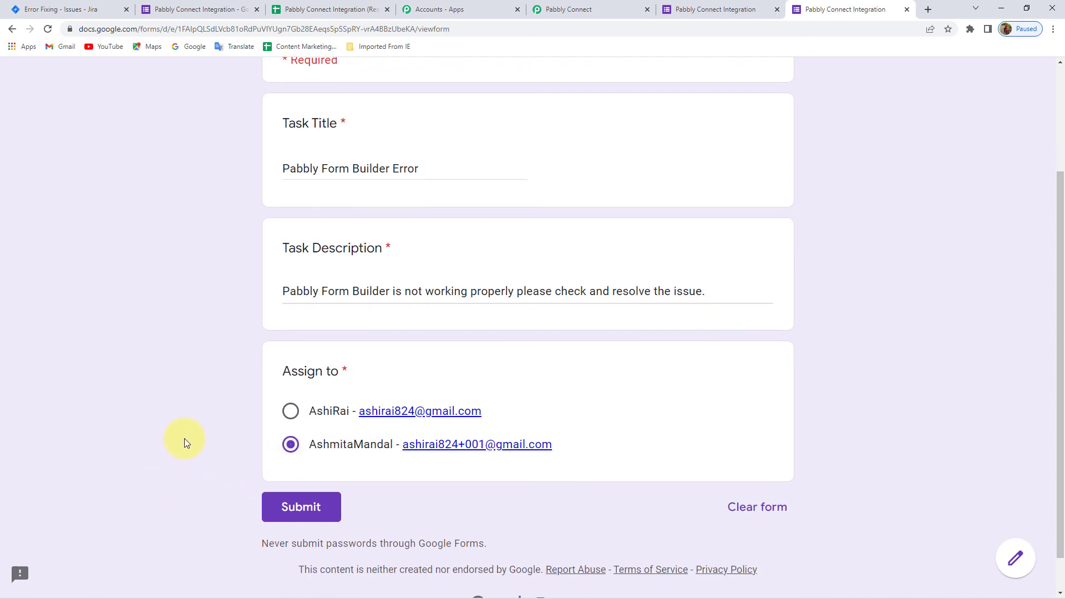
click(309, 466)
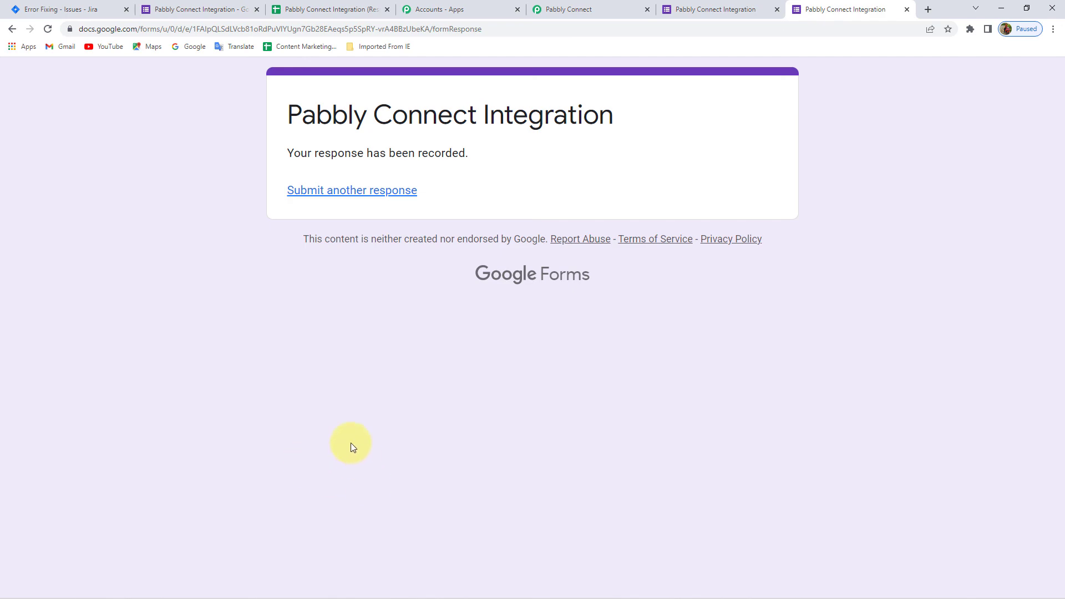
- Reload the Error Fixing issues in Jira and open the Pabbly Form Builder Error issue to check its assignee, title and description
click(69, 8)
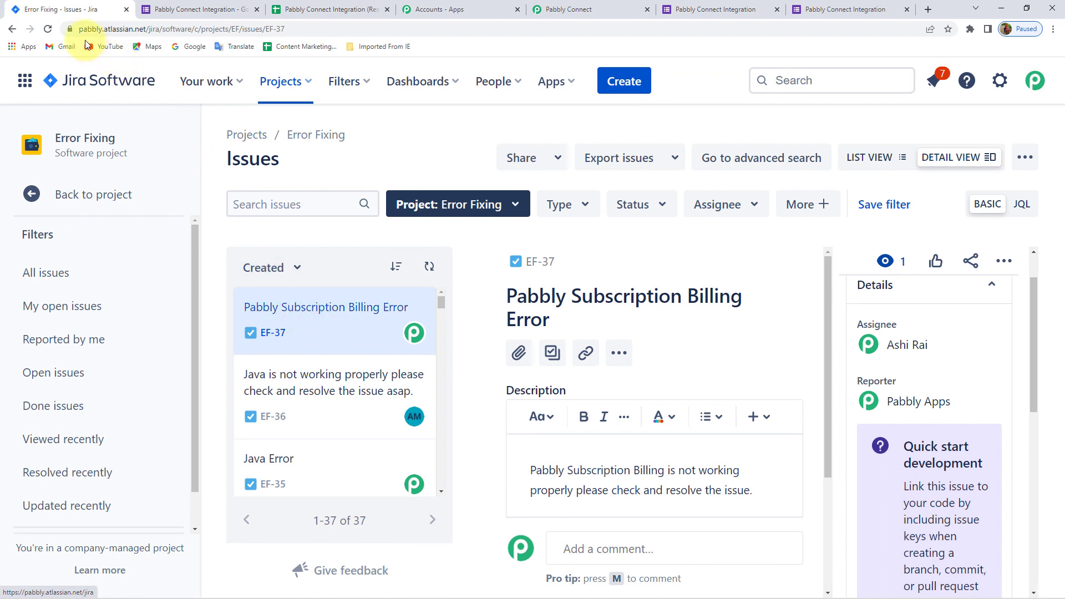
click(47, 29)
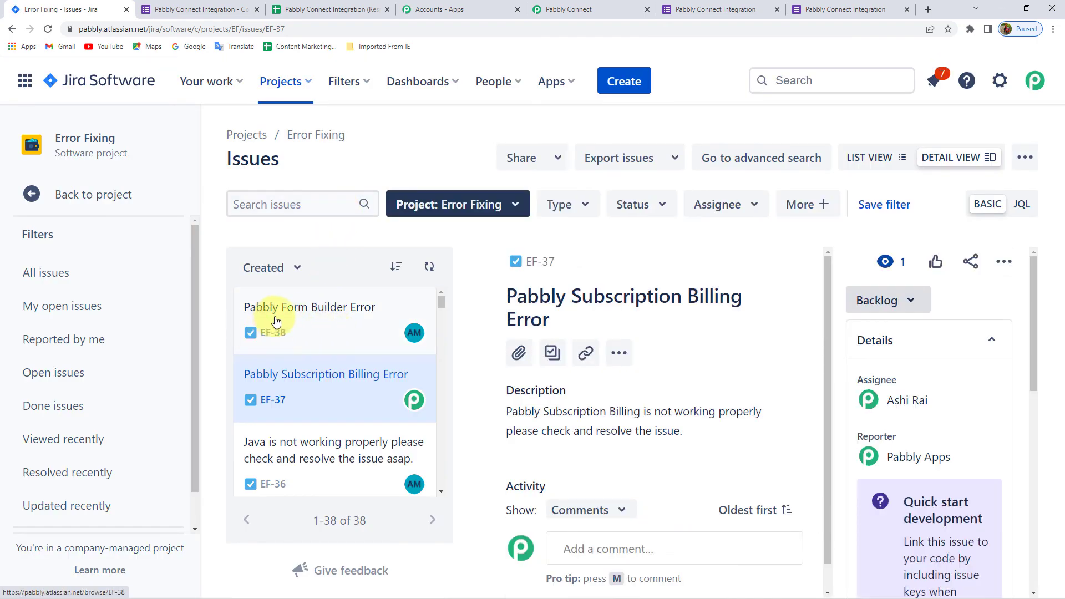
click(324, 314)
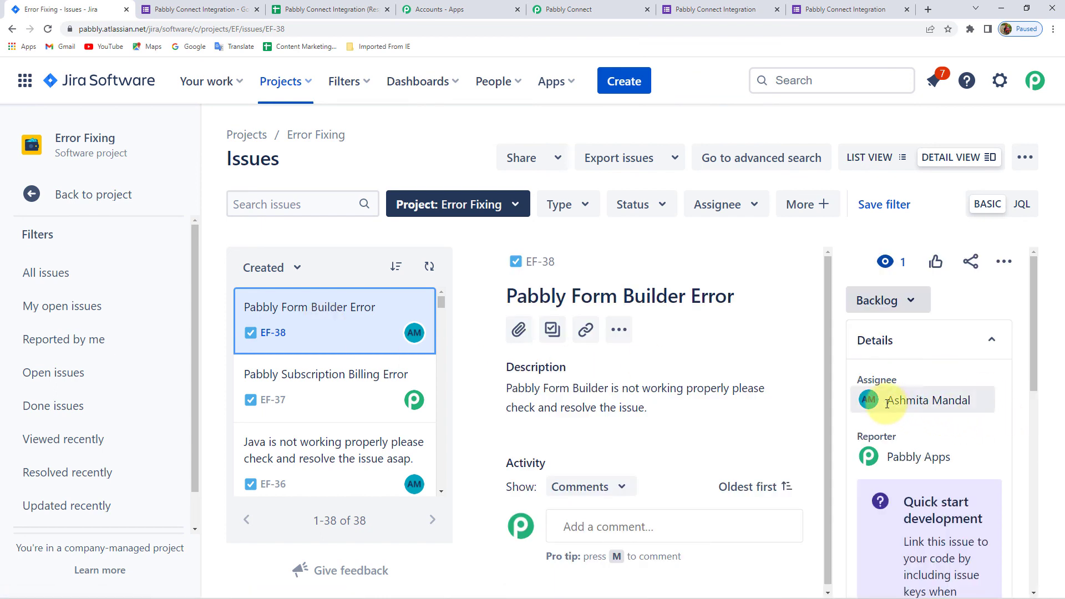
mouse_move(888, 403)
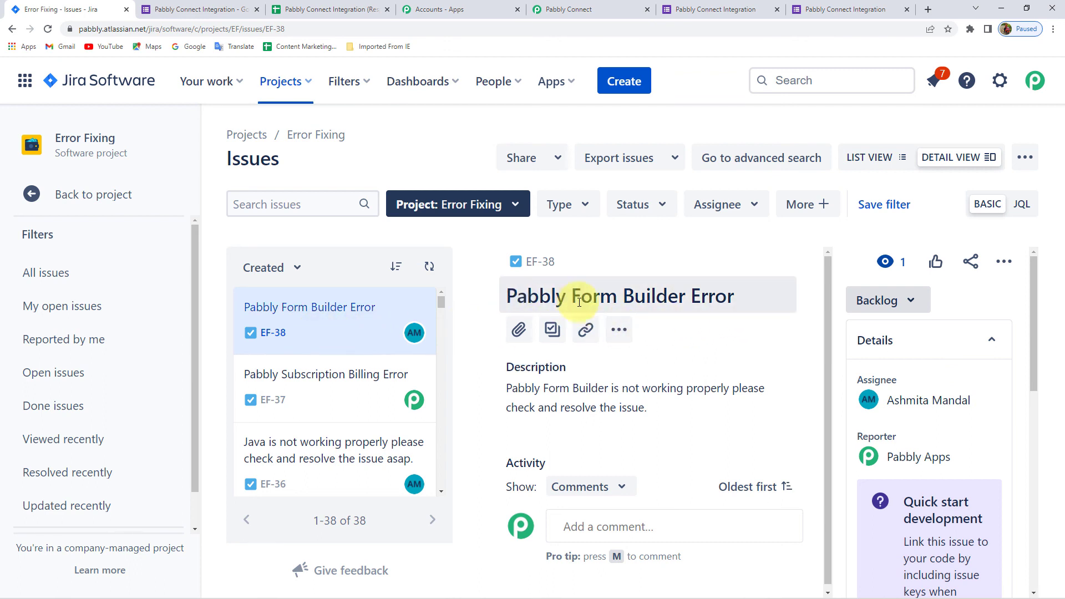
click(514, 388)
click(643, 447)
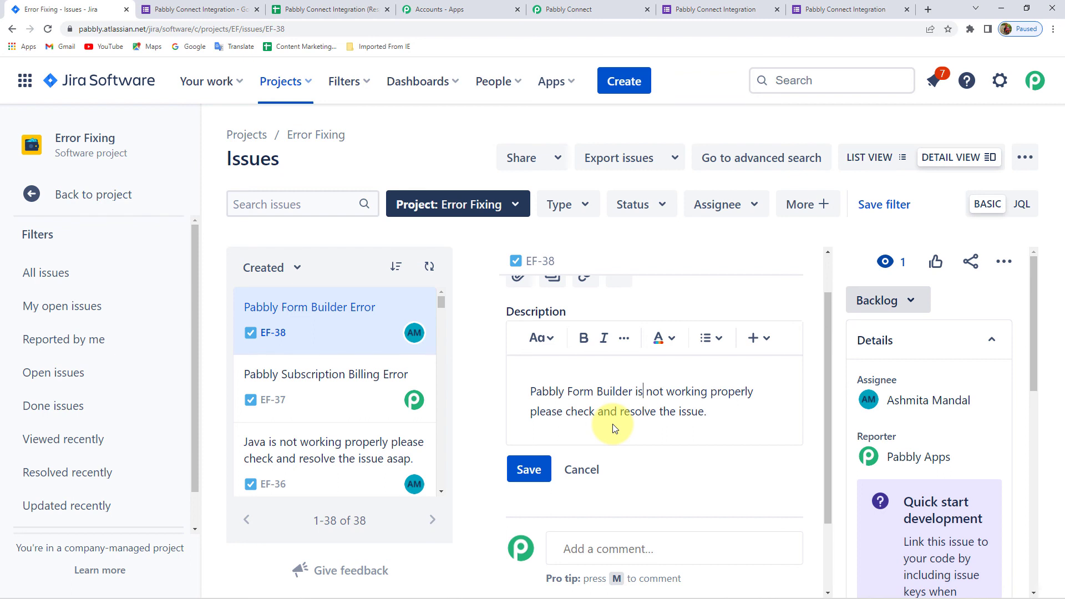
- Return to Pabbly Connect and look over the steps of the Google Forms to Jira workflow
click(561, 9)
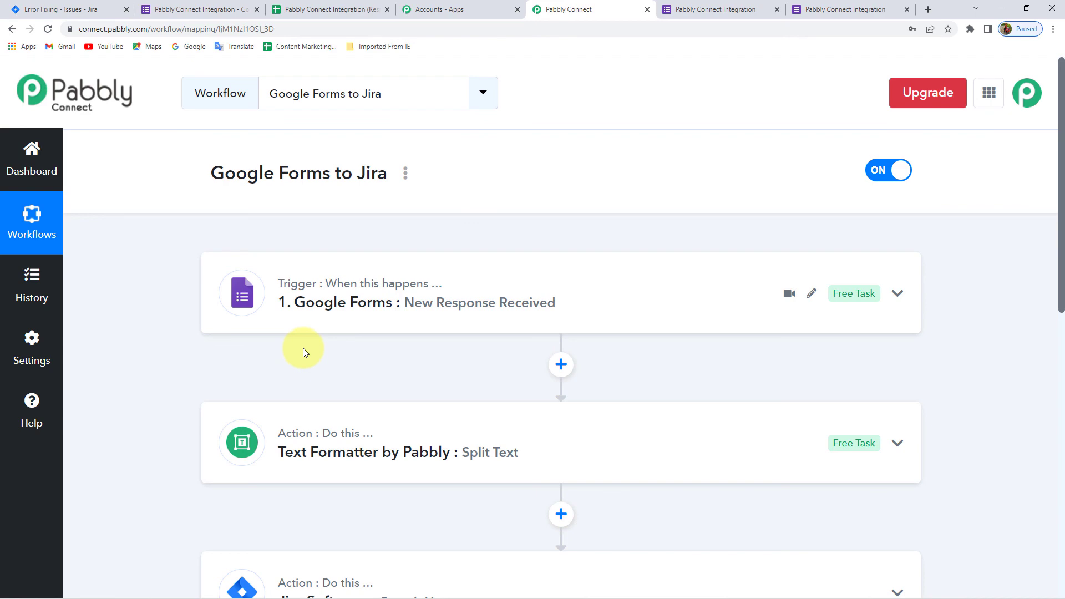
scroll(300, 388, down, 5)
scroll(294, 422, up, 5)
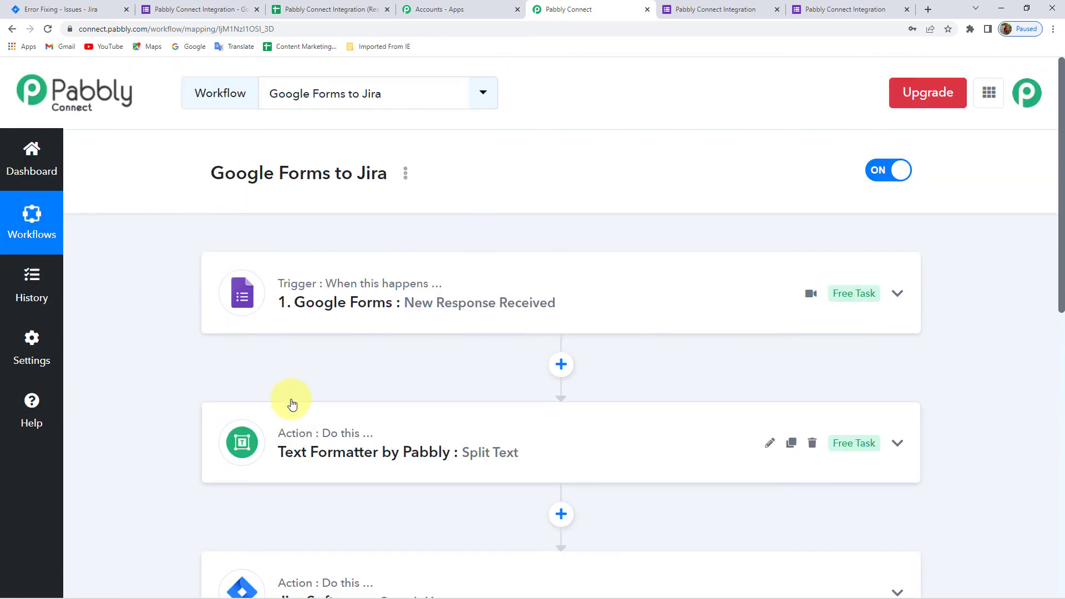